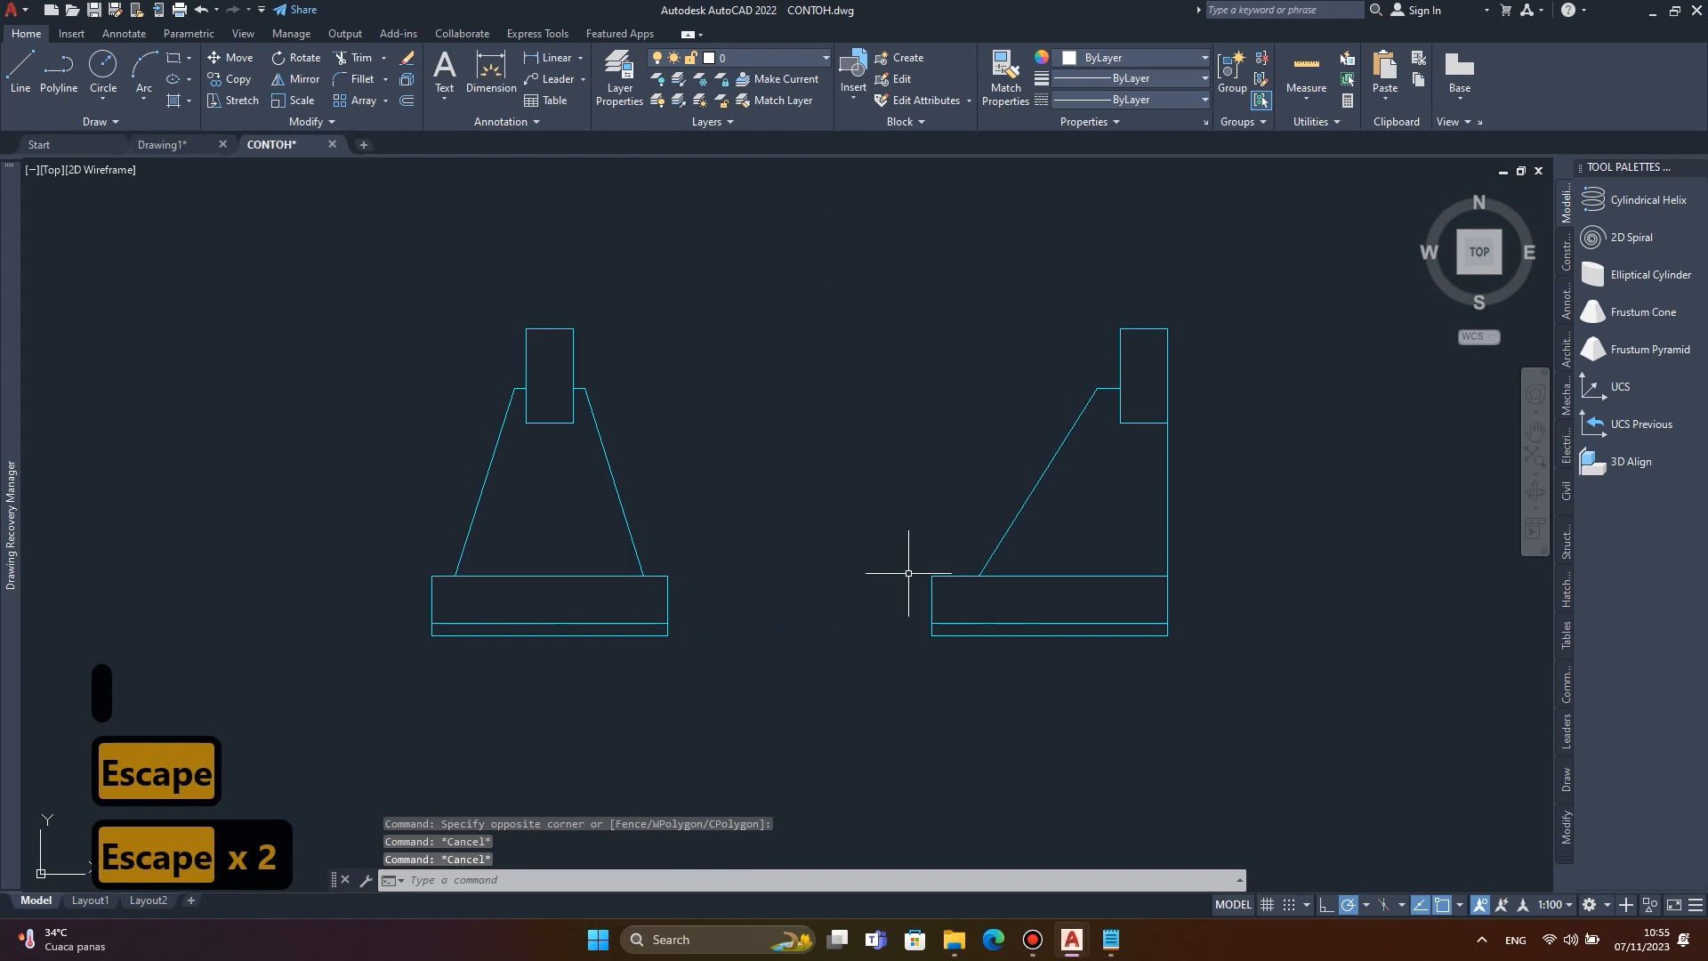
Save the foundation drawing under the new file name CONTOH-1 in the Downloads folder.
click(116, 9)
click(1365, 634)
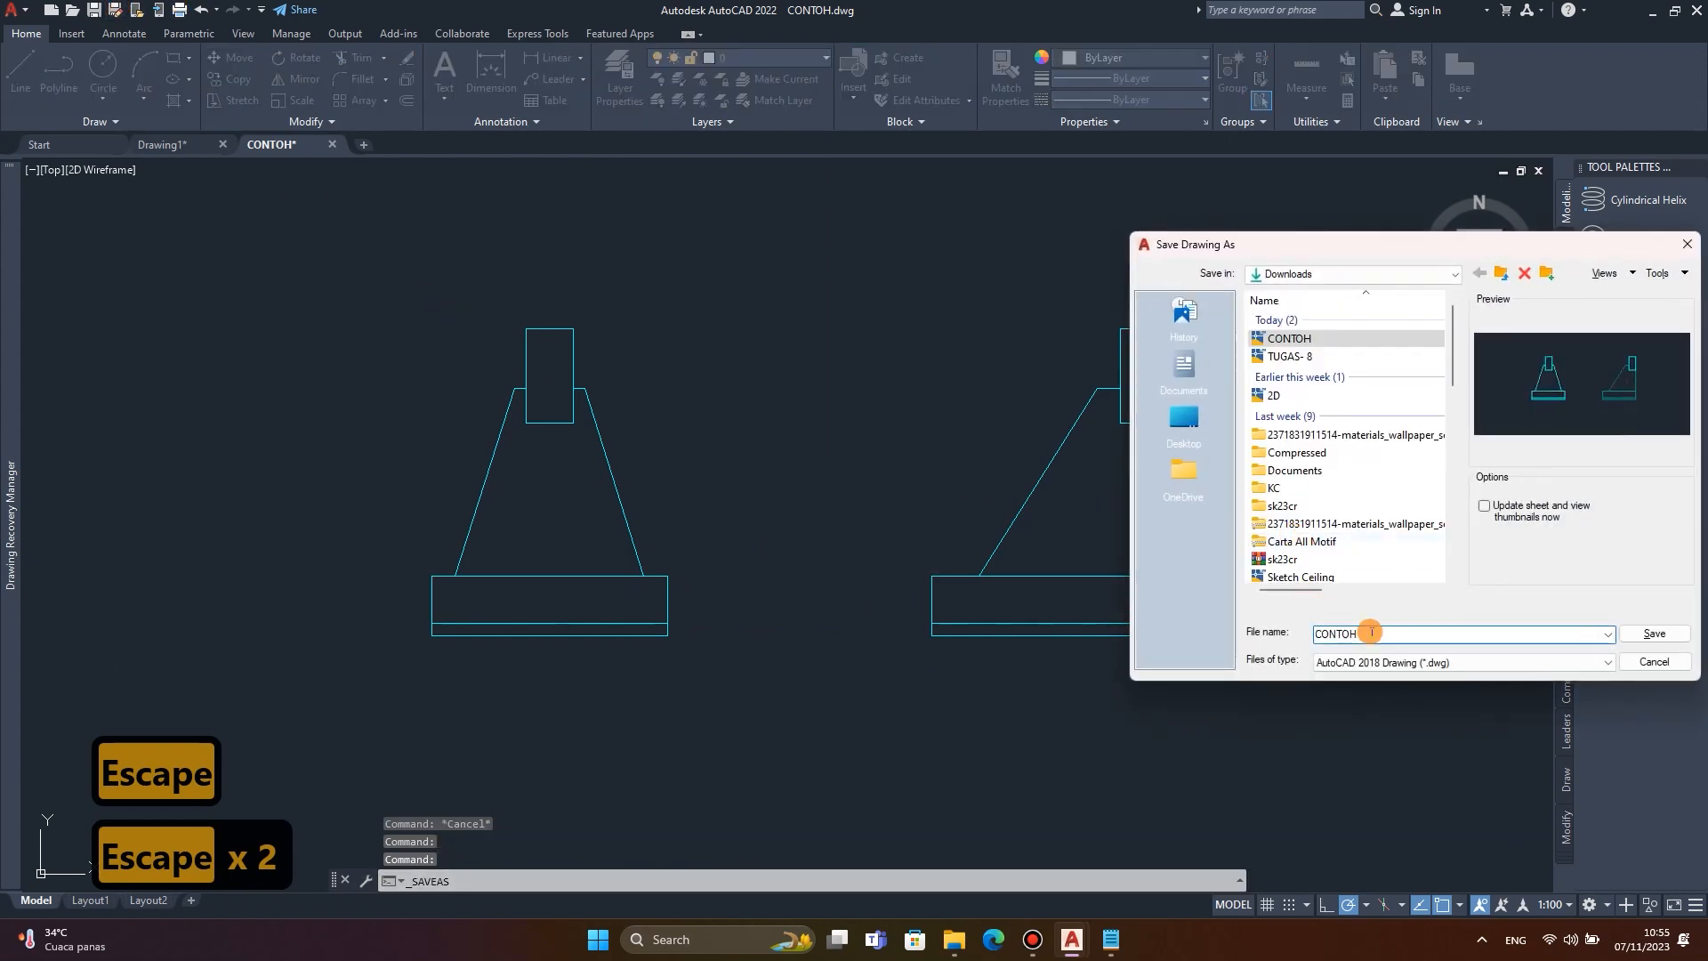
text(-1)
key(Return)
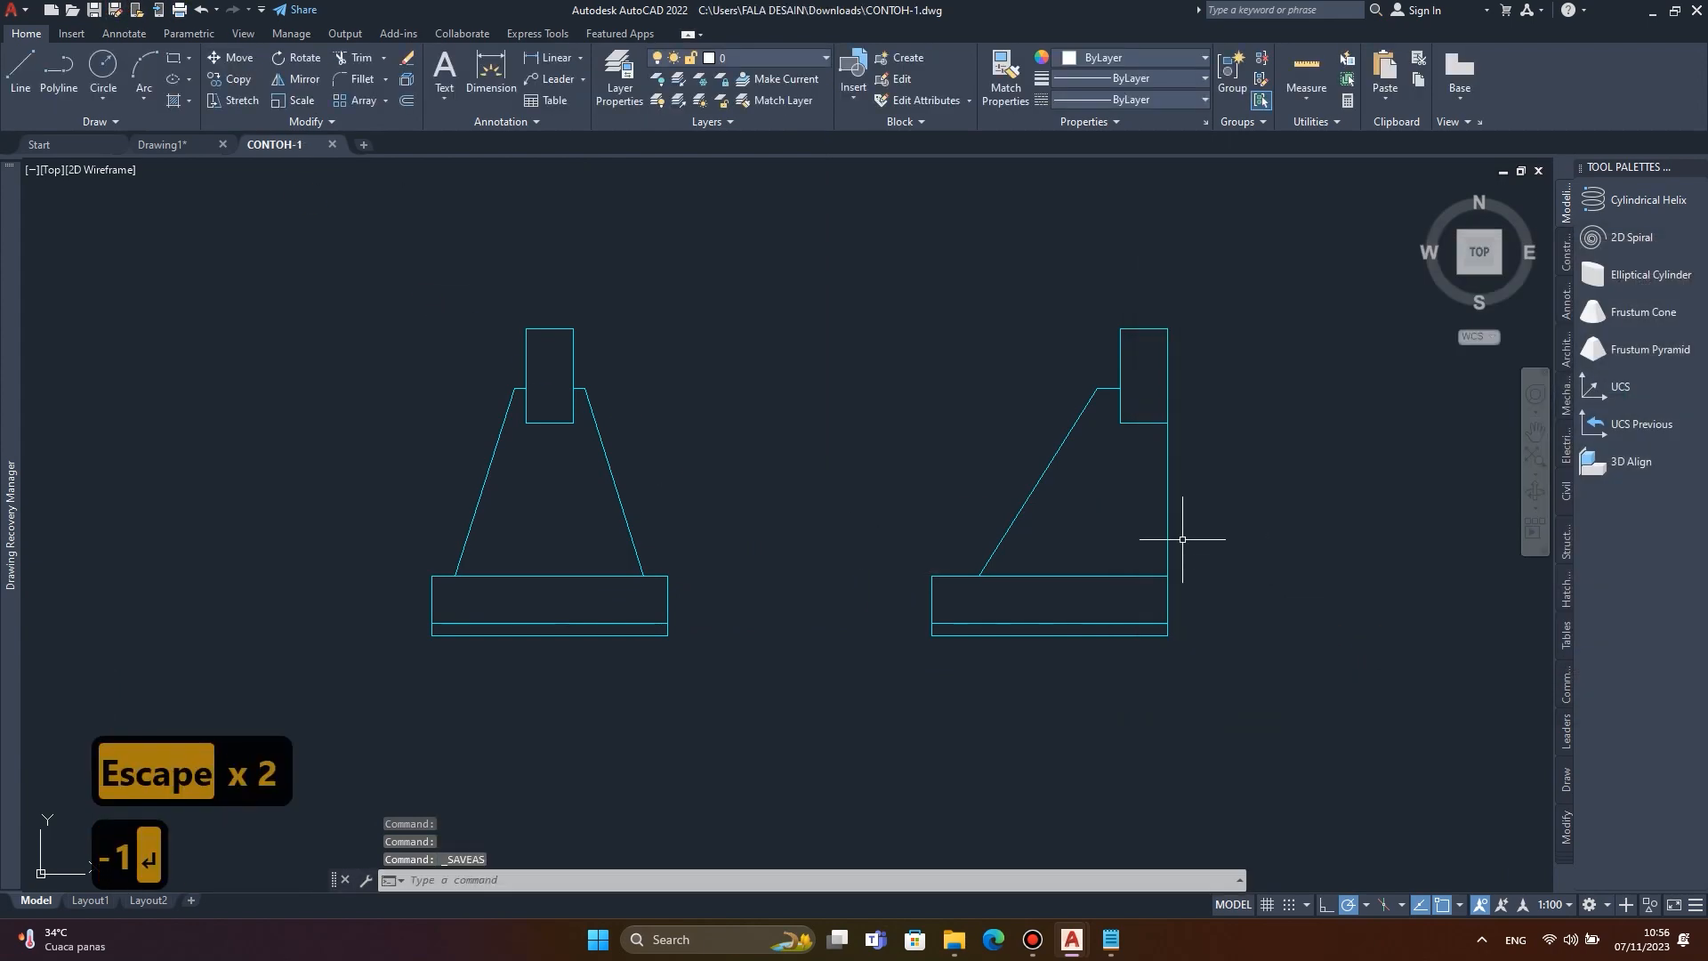
key(ctrl+s)
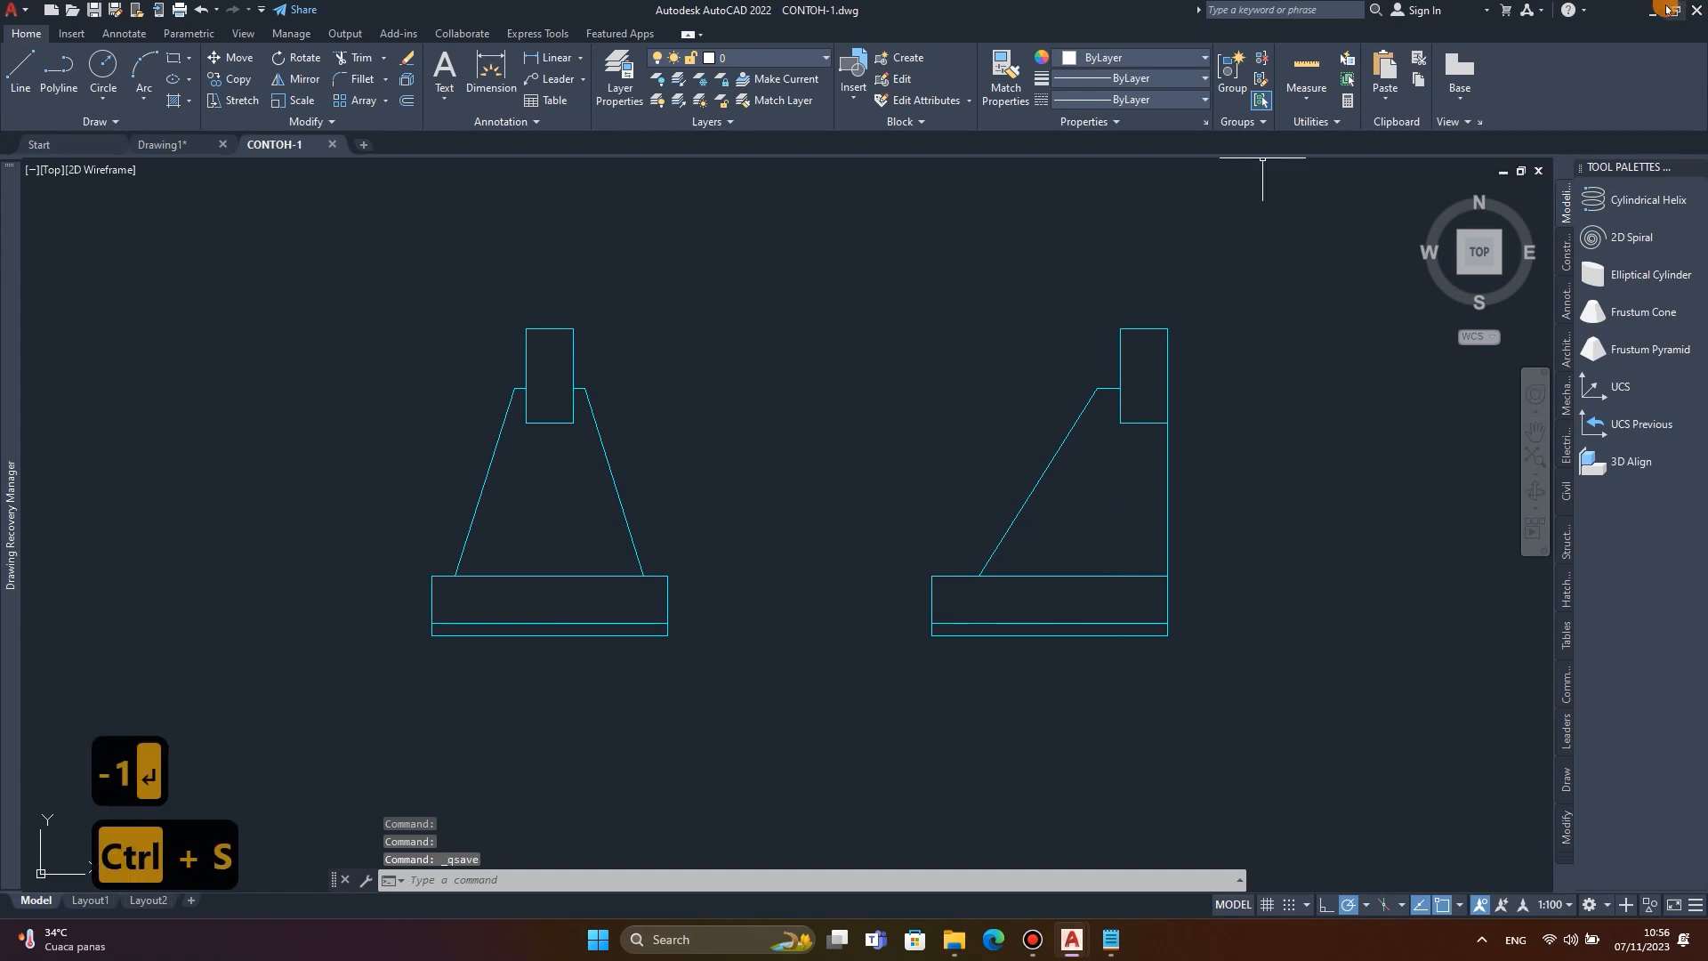
Switch to SketchUp and start a new model from the Architectural Millimeters template.
click(1653, 11)
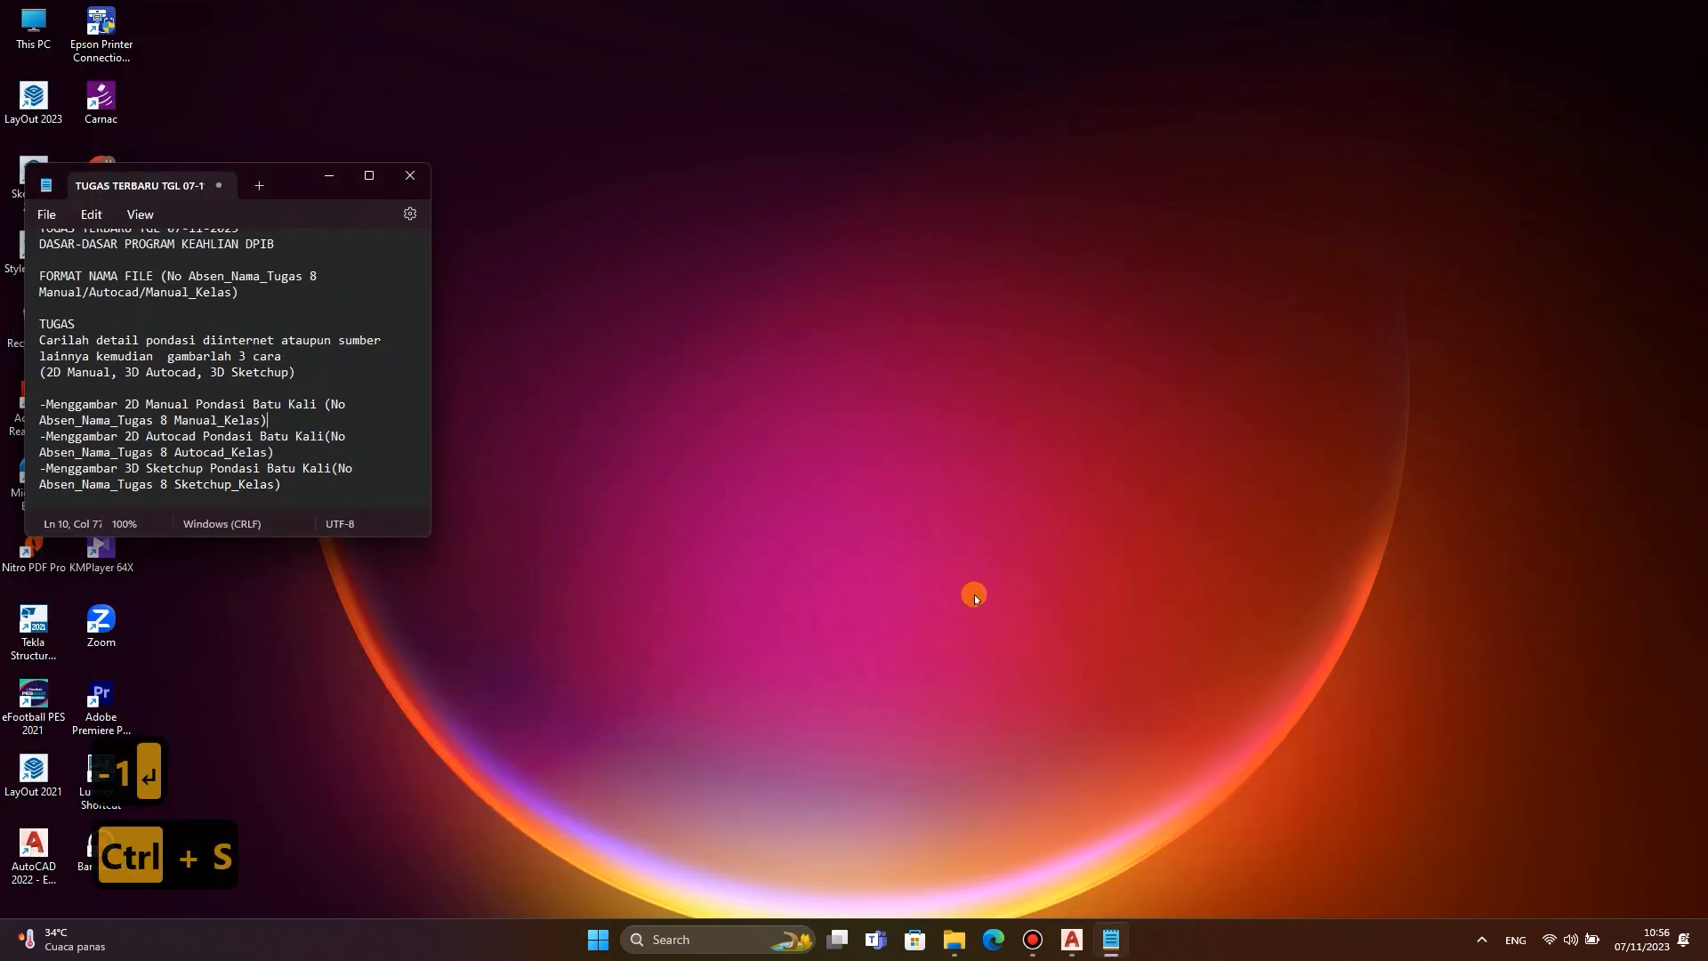
click(1085, 946)
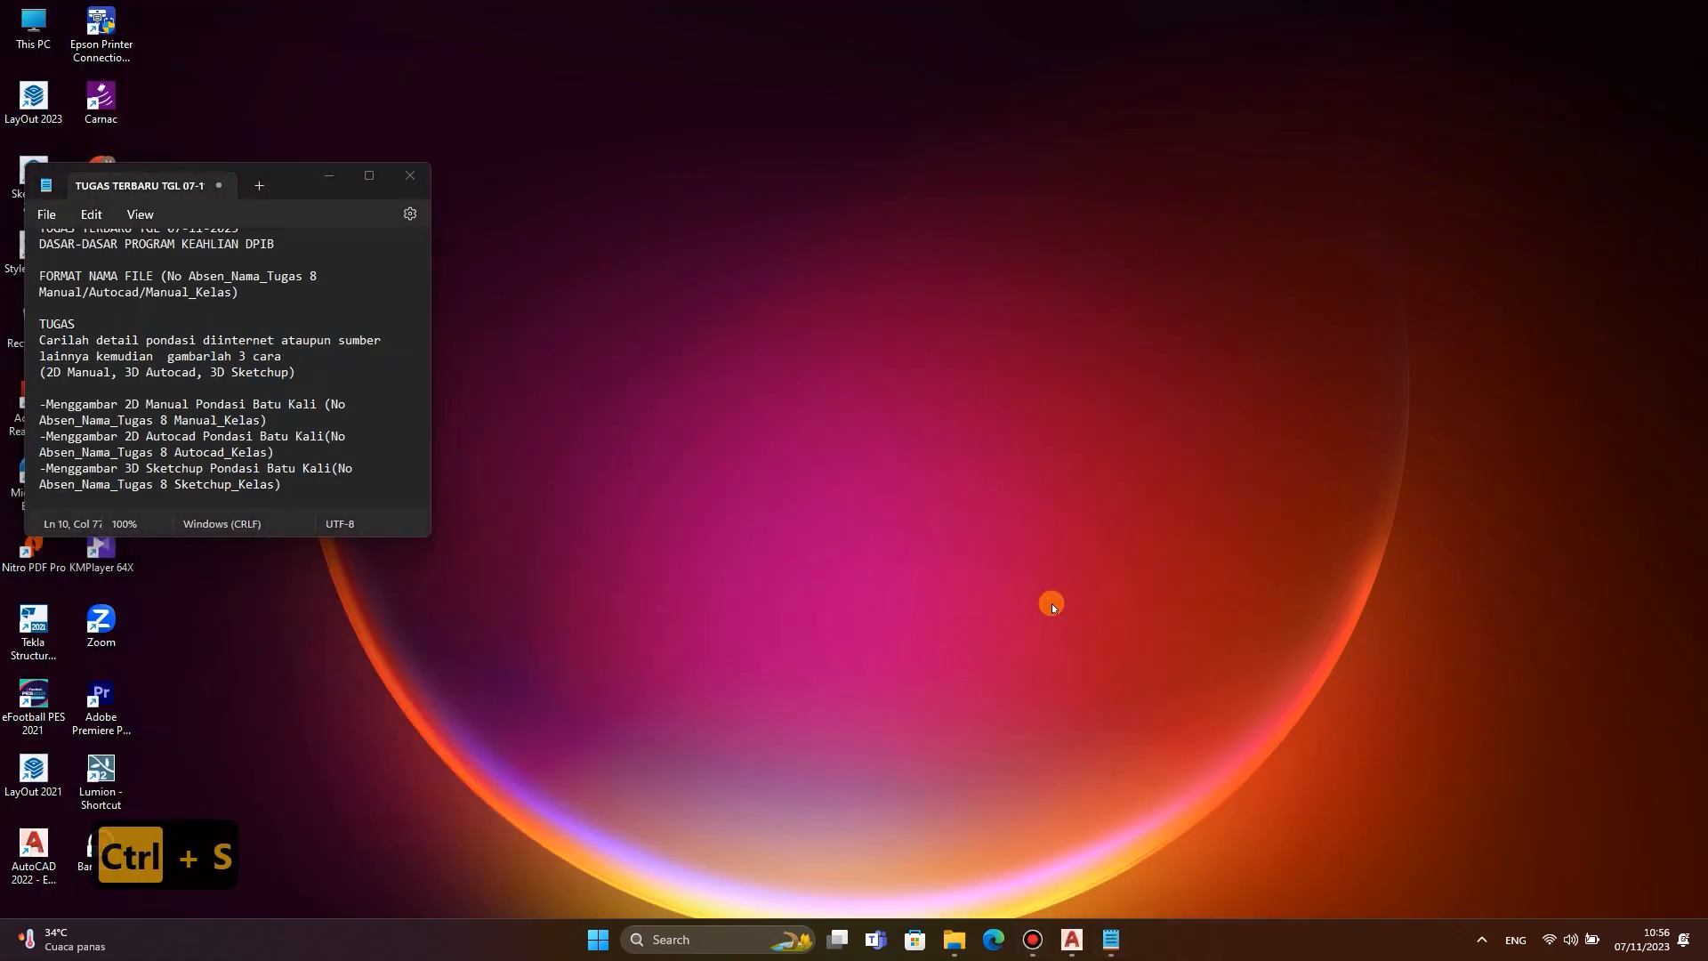
key(super)
text(sk)
key(Return)
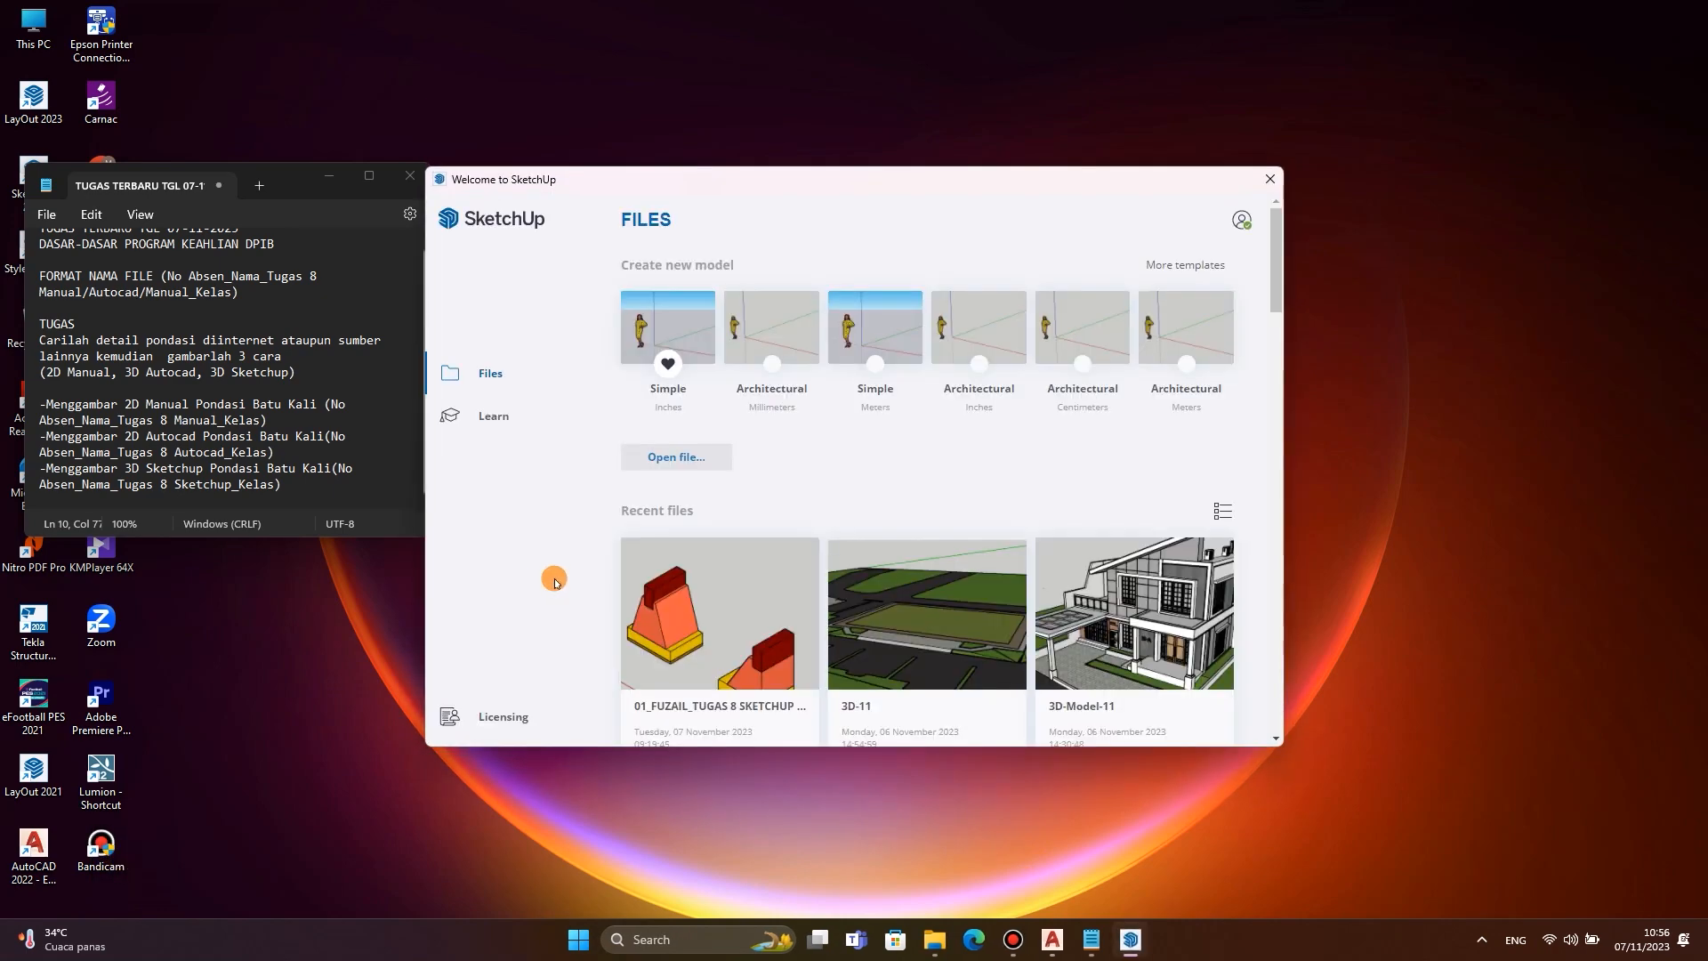
click(758, 338)
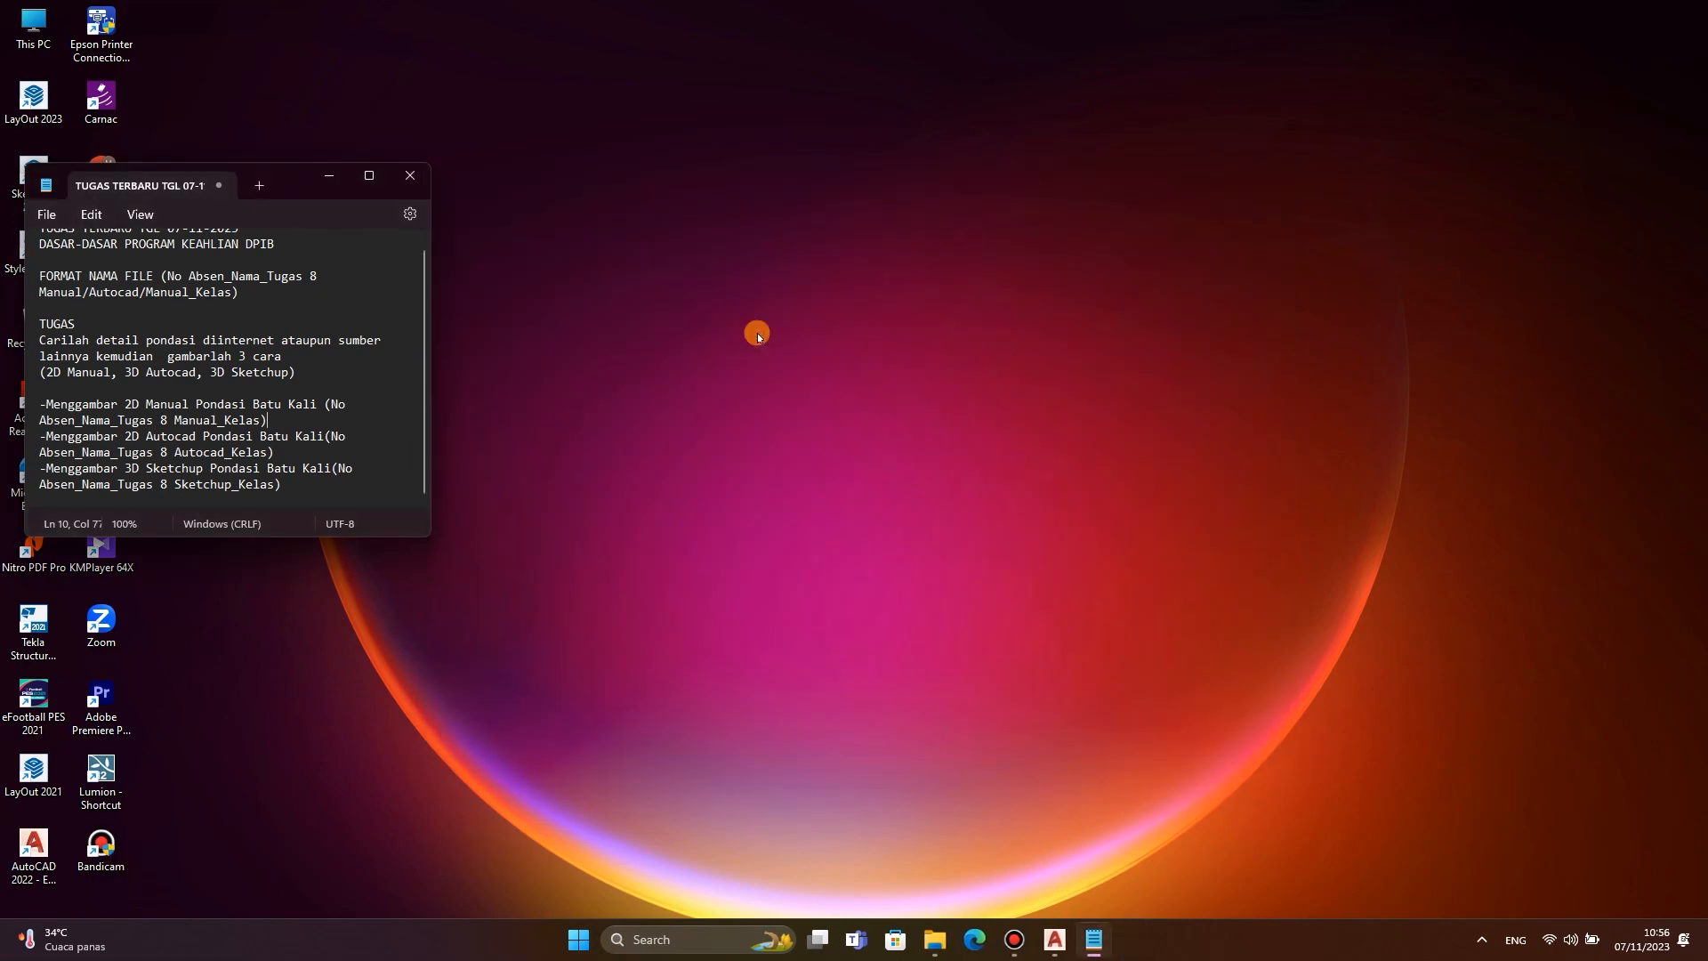
scroll(287, 347, up, 1)
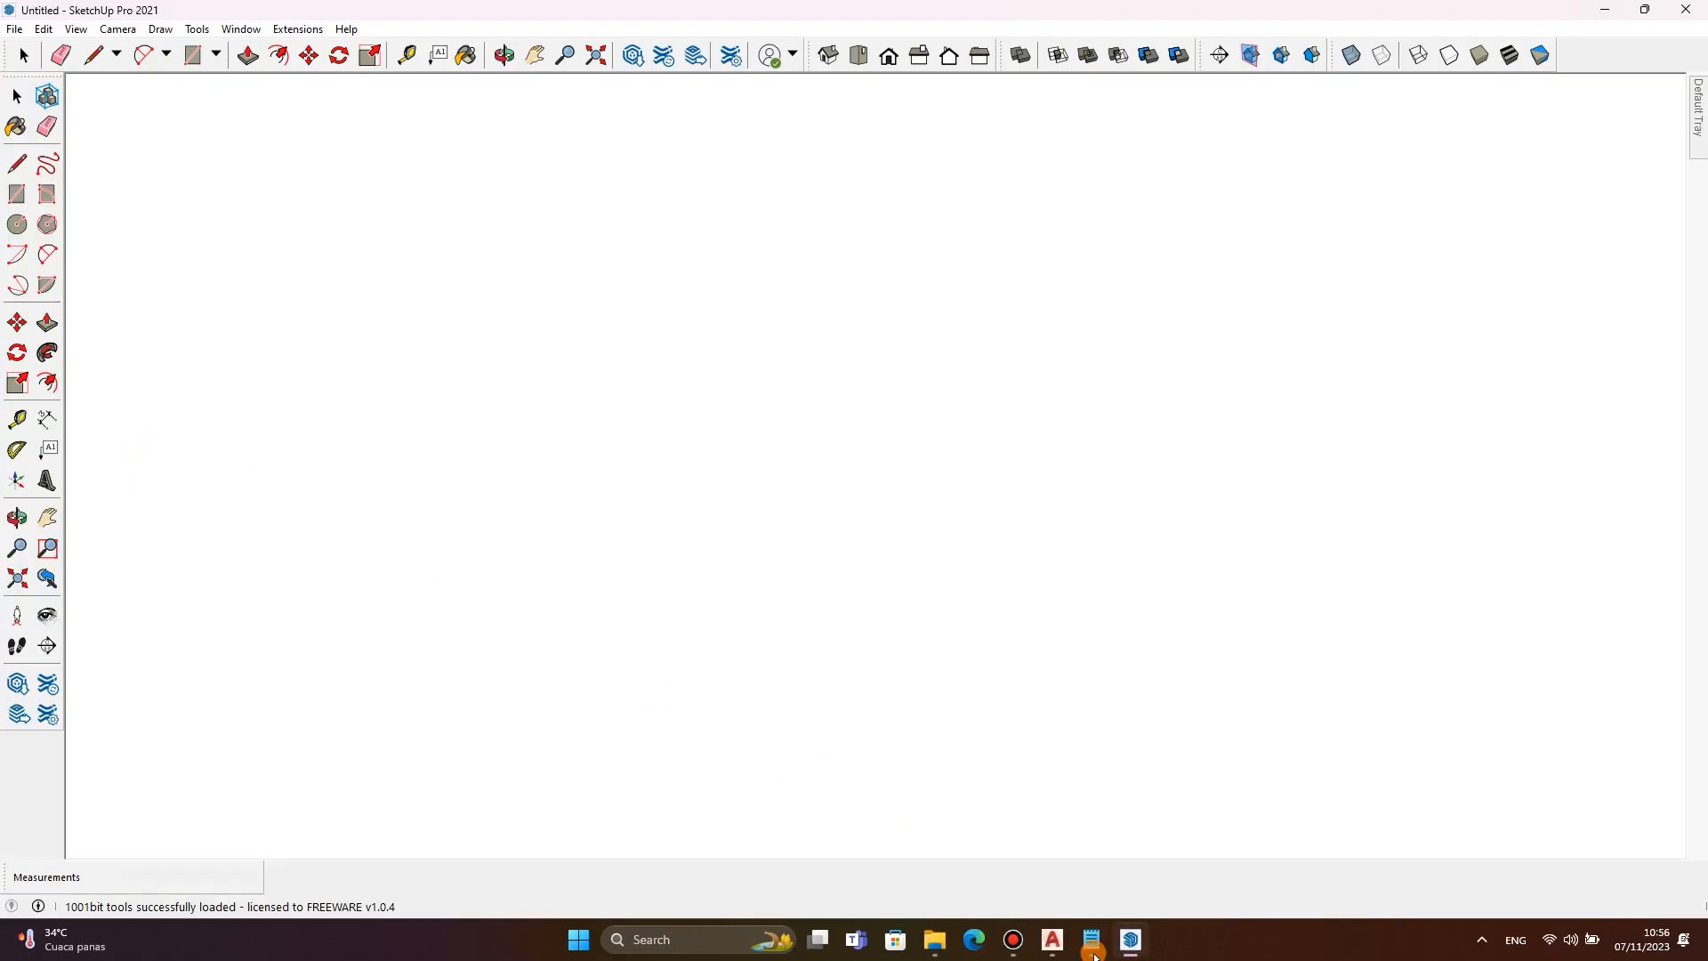
Dismiss the Thudio splash window and delete the default scale figure from the model.
mouse_move(1080, 929)
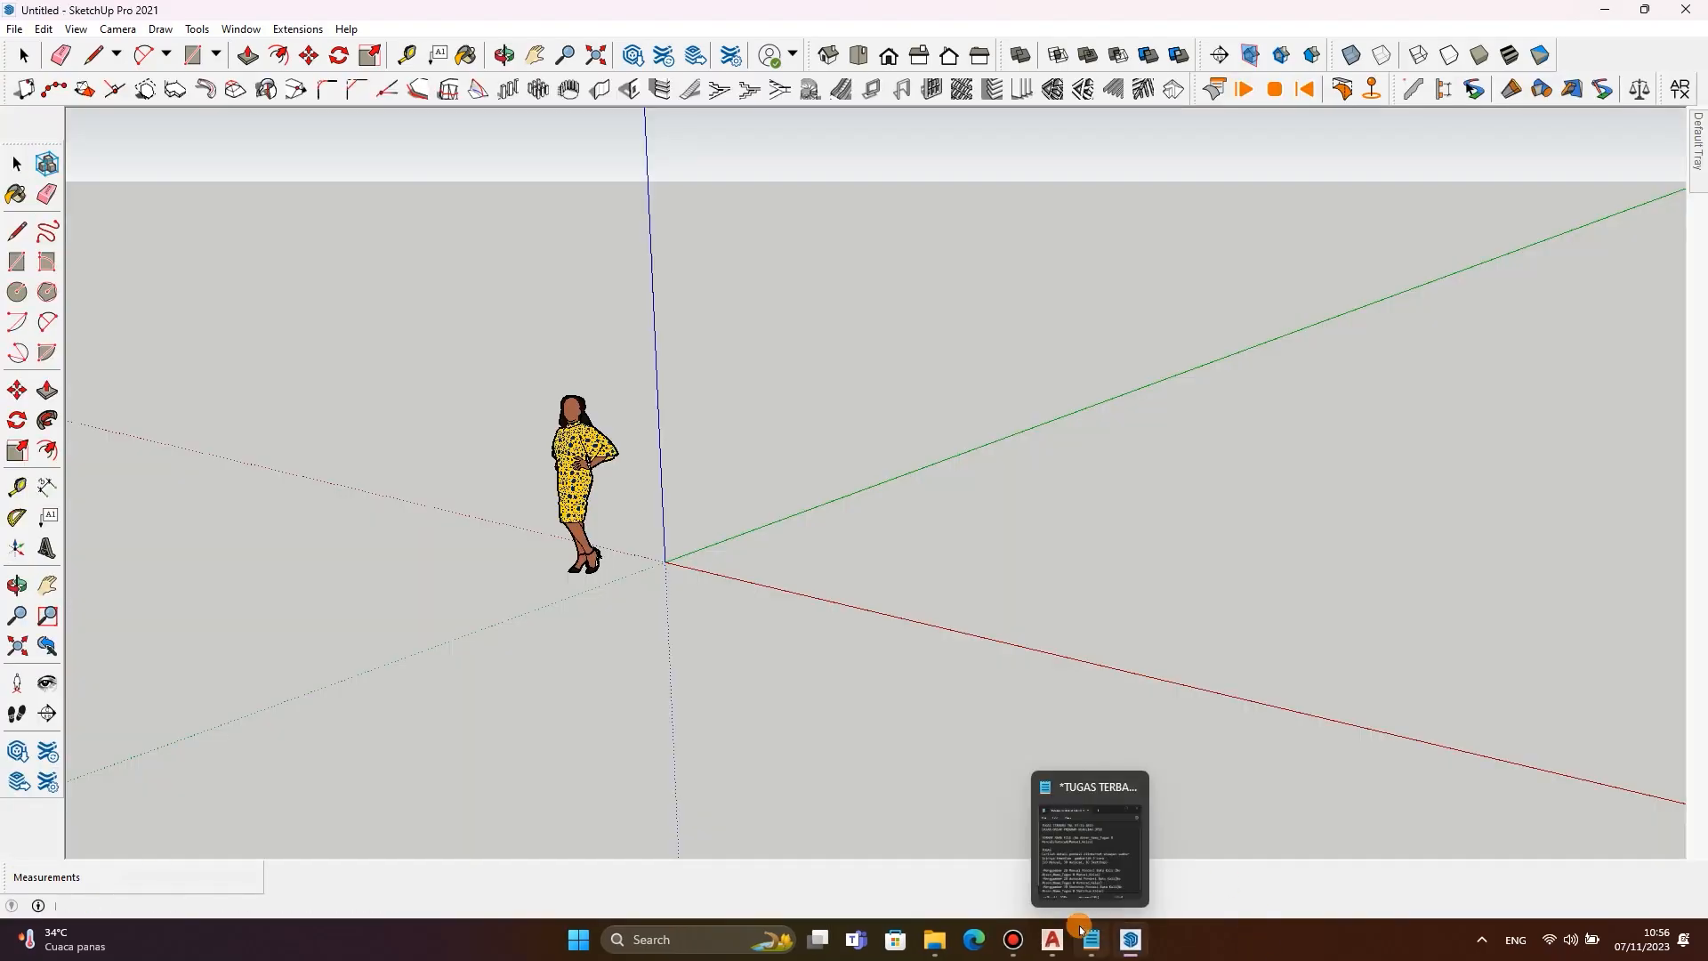
click(555, 460)
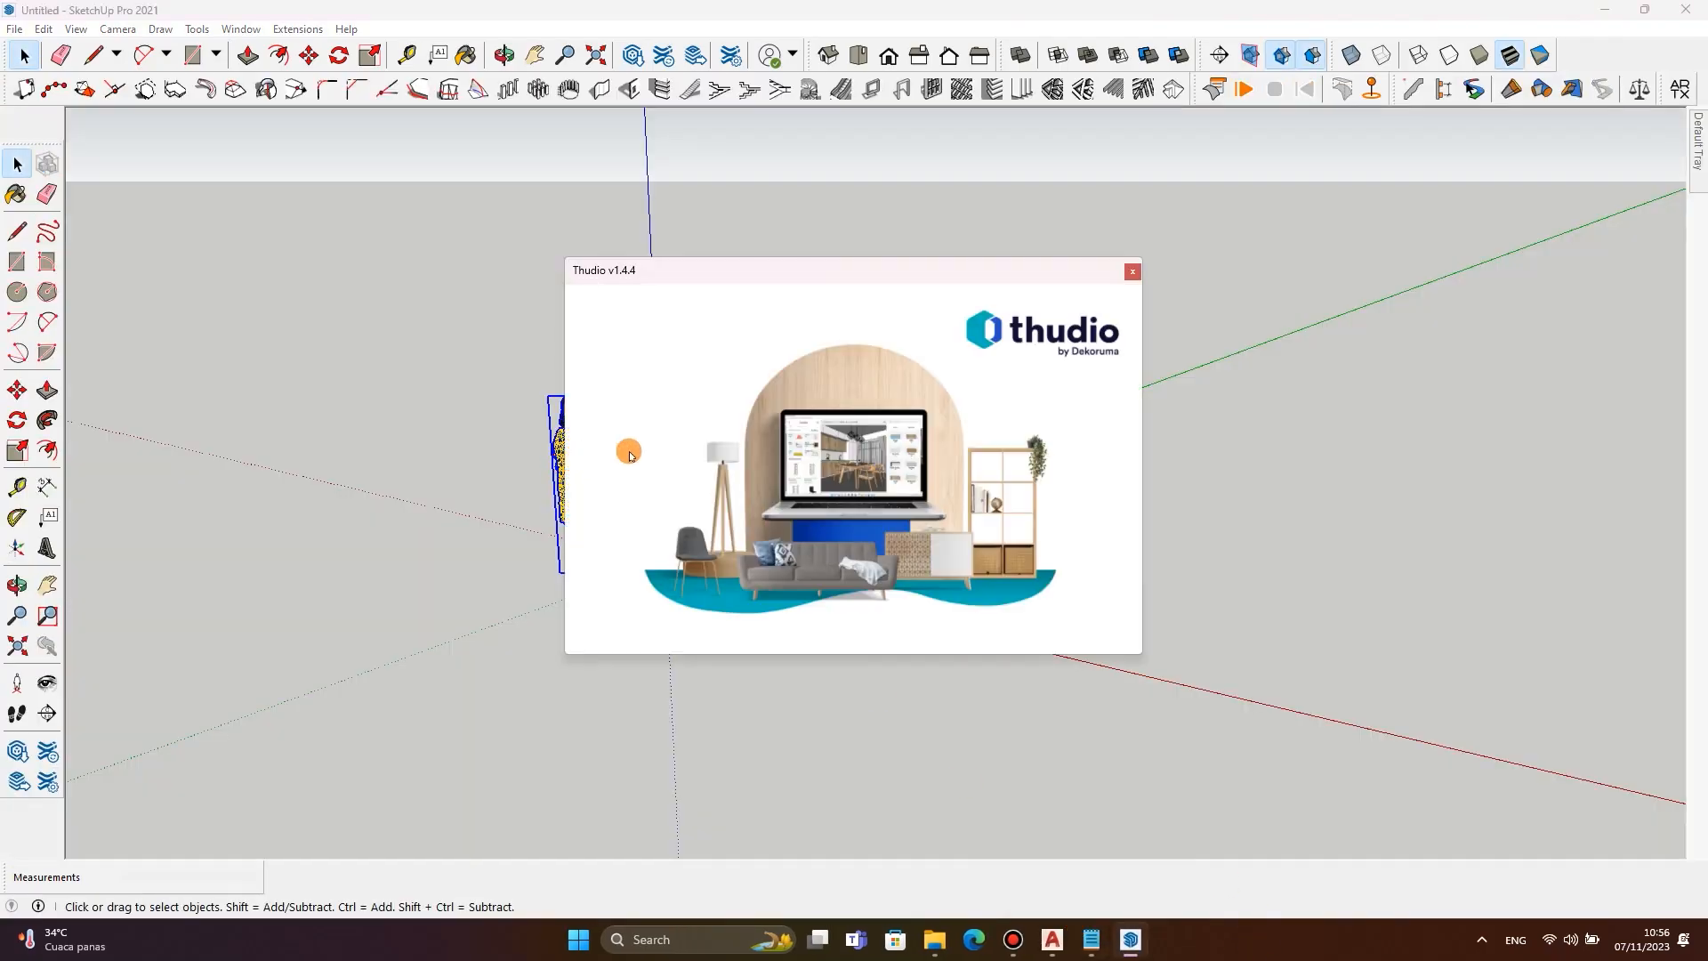
click(1132, 274)
key(Delete)
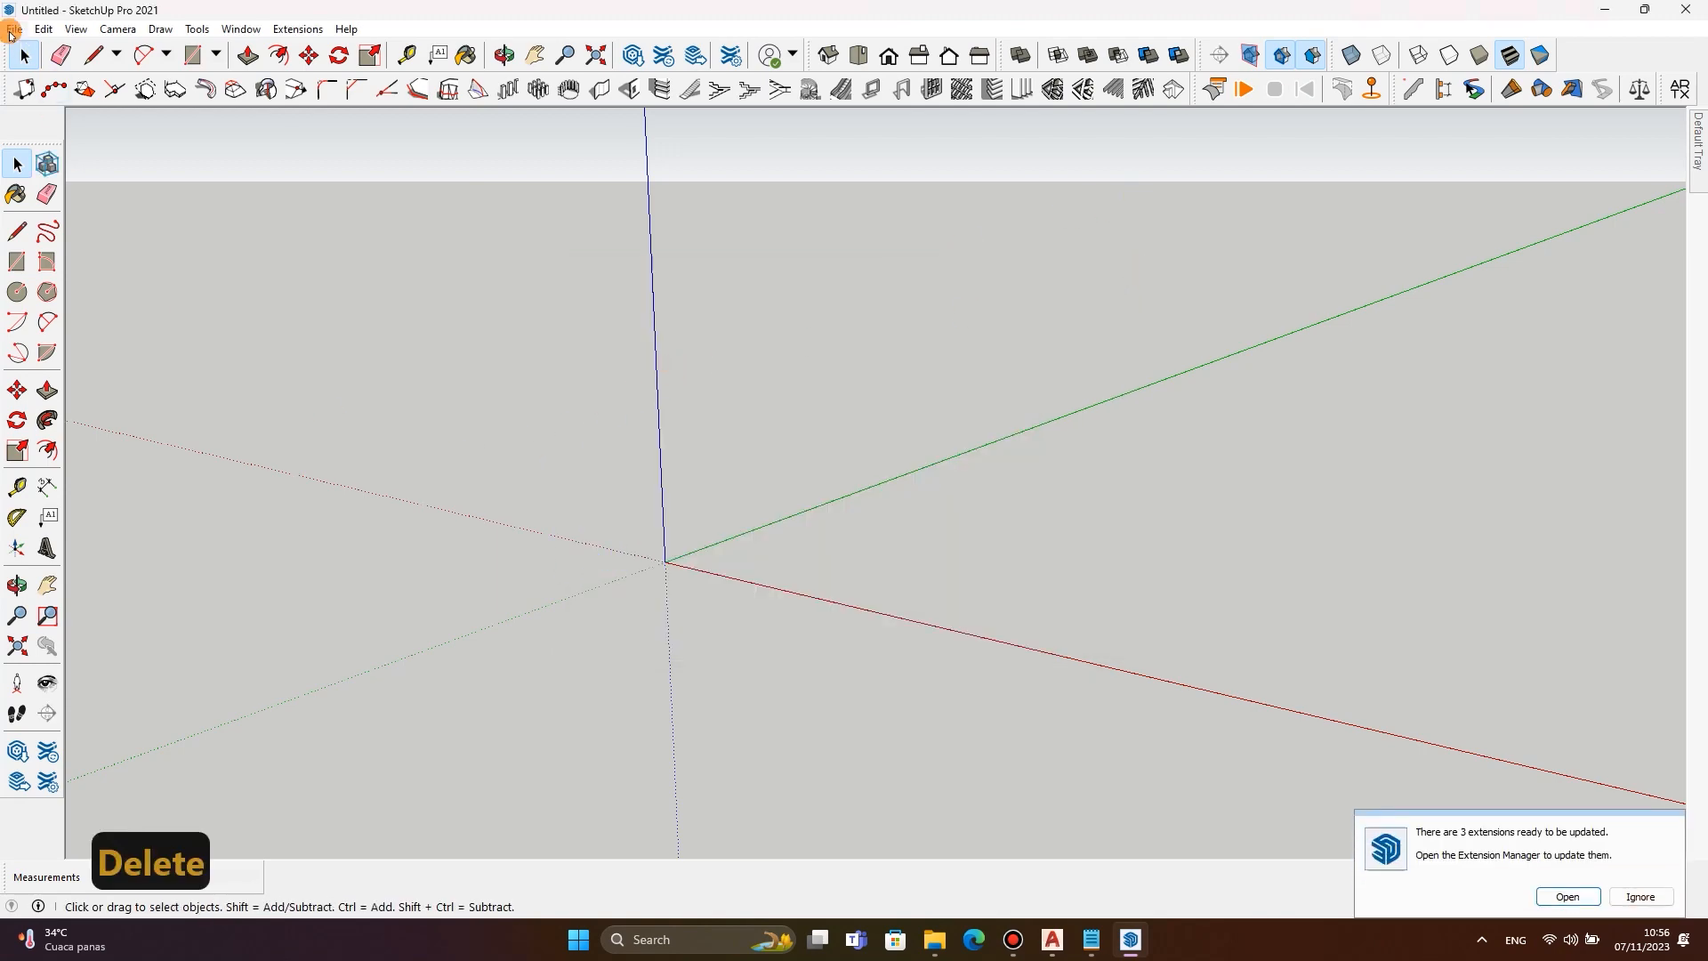
Import the CONTOH-1 DWG file from the Downloads folder into the model and close the import results.
click(14, 30)
click(68, 334)
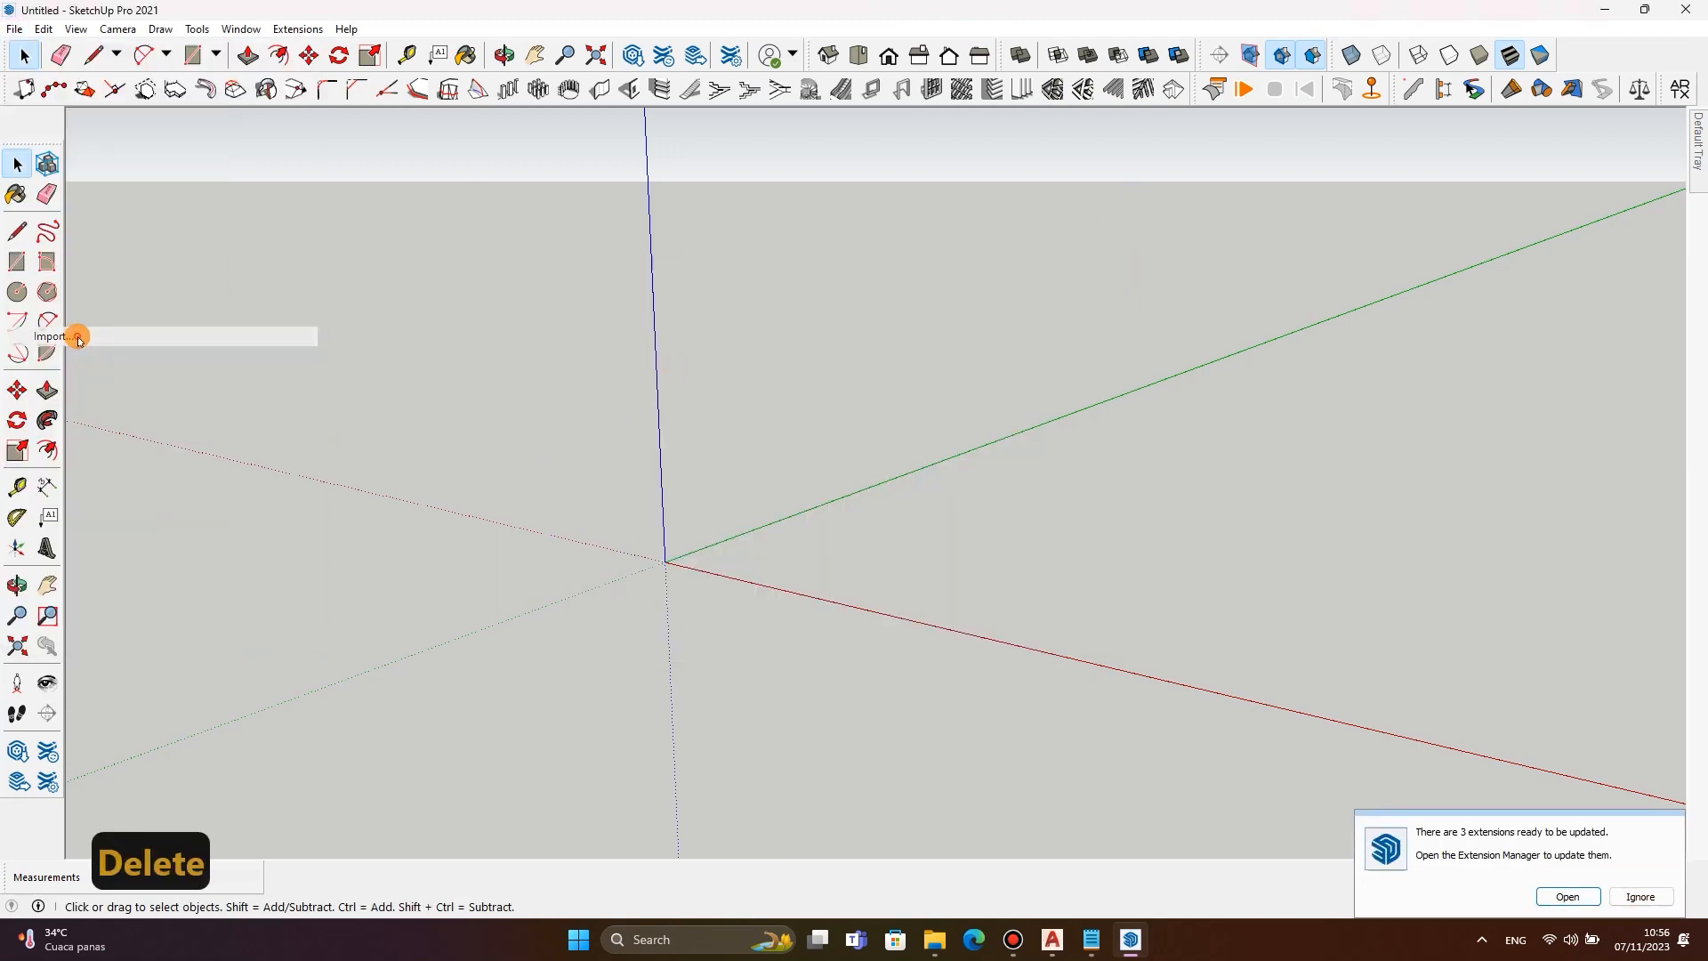
click(793, 400)
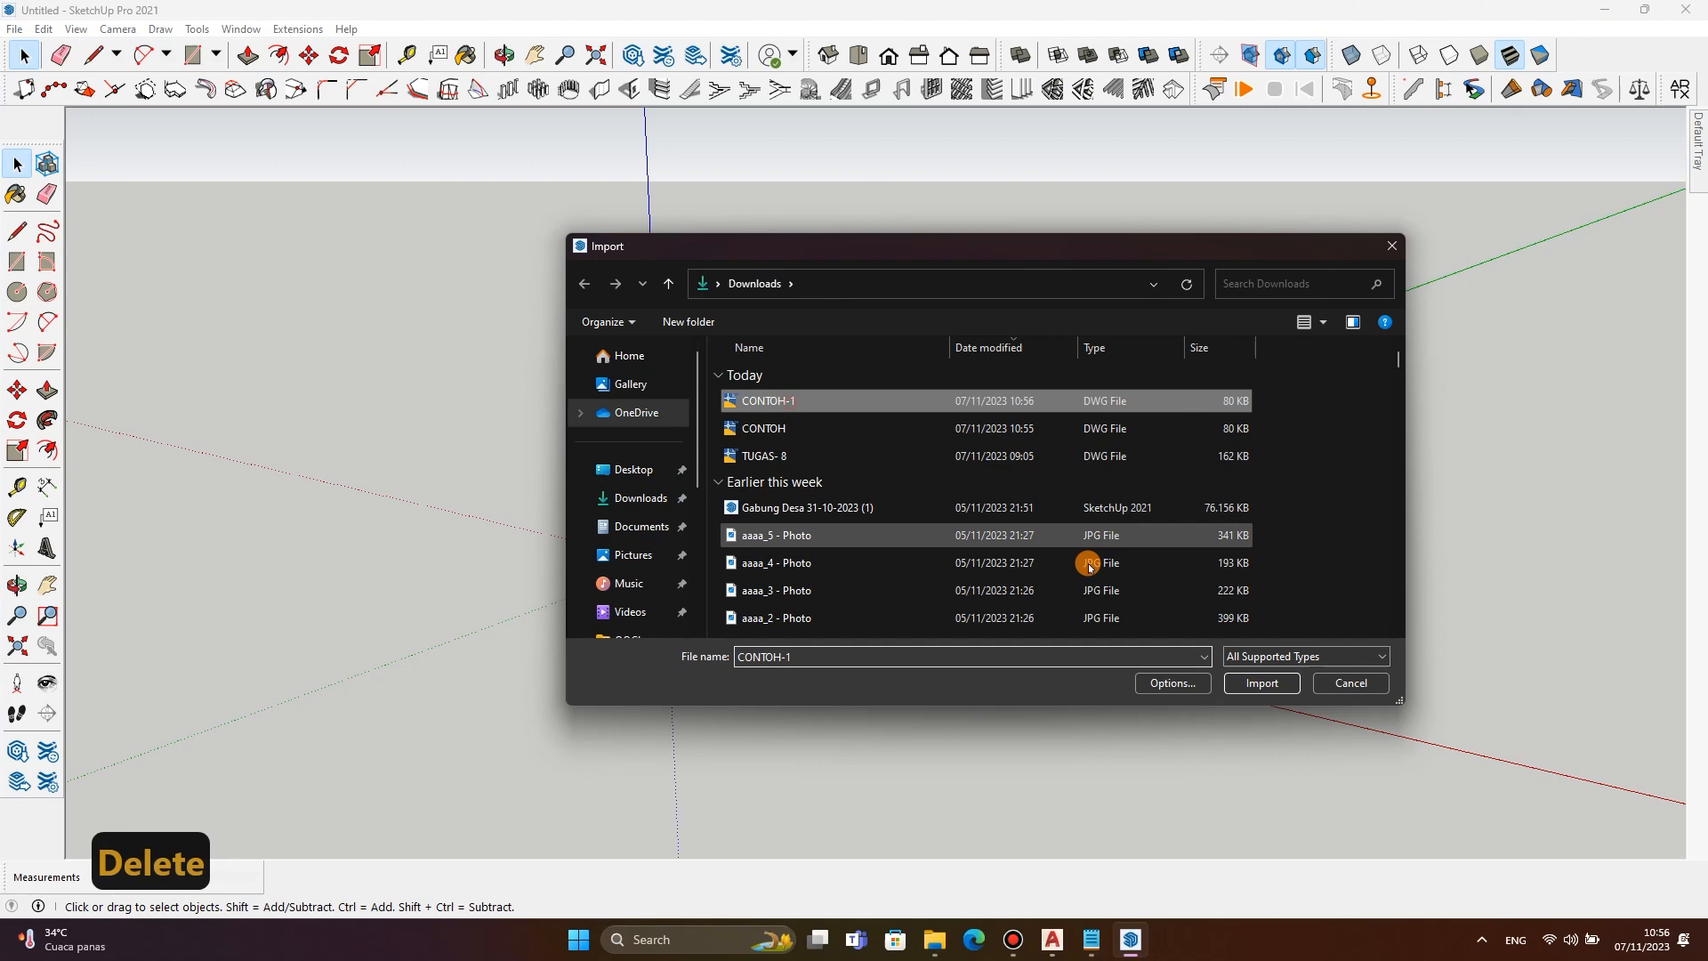
click(1261, 683)
click(948, 601)
scroll(765, 392, up, 5)
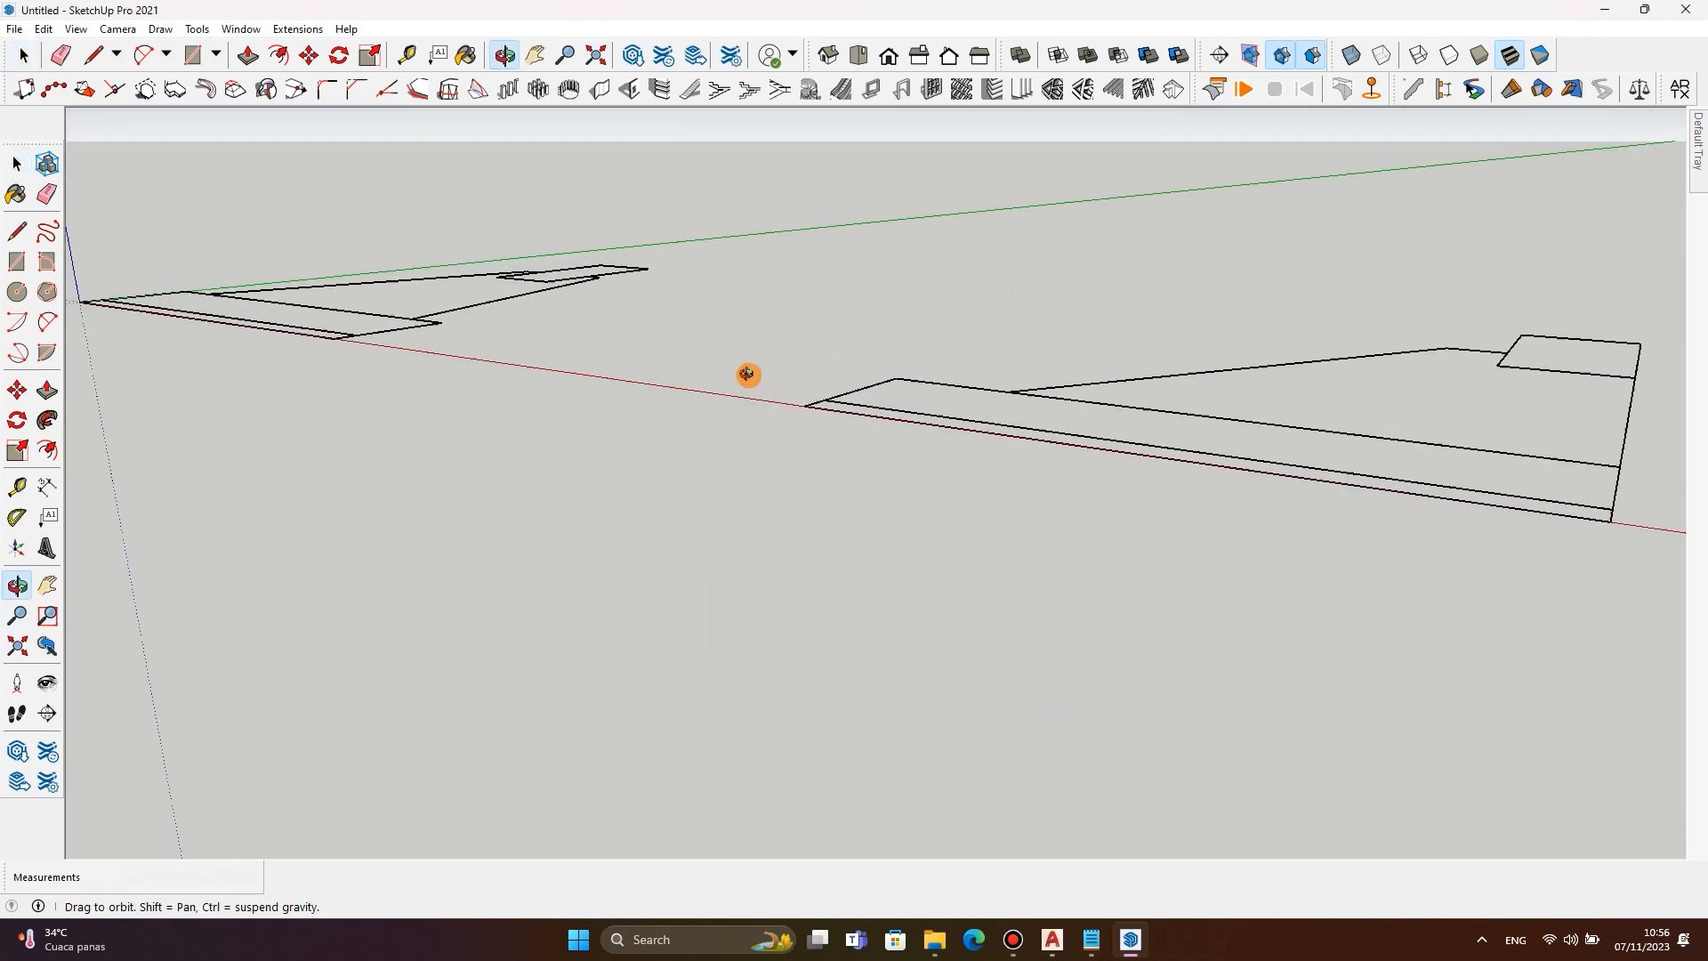
scroll(779, 402, down, 5)
Open the imported drawing for editing and retrace edges of the right-hand foundation profile to fill its cap rectangle with a face.
click(1209, 590)
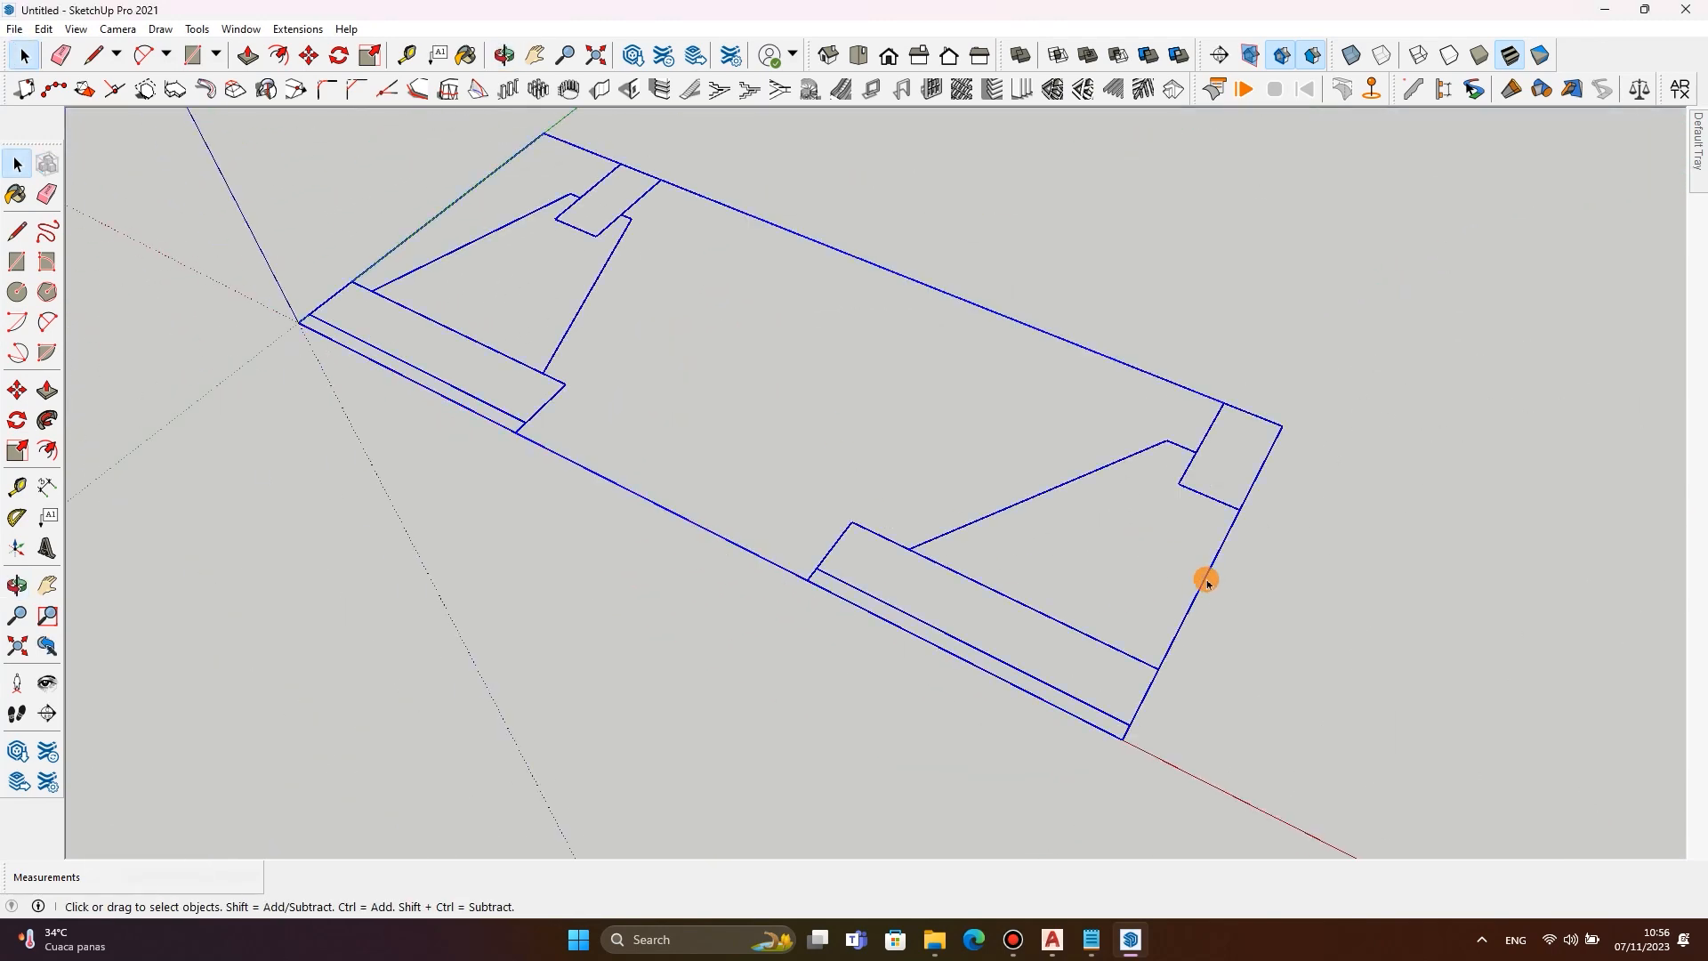
double_click(1207, 581)
scroll(1208, 581, up, 2)
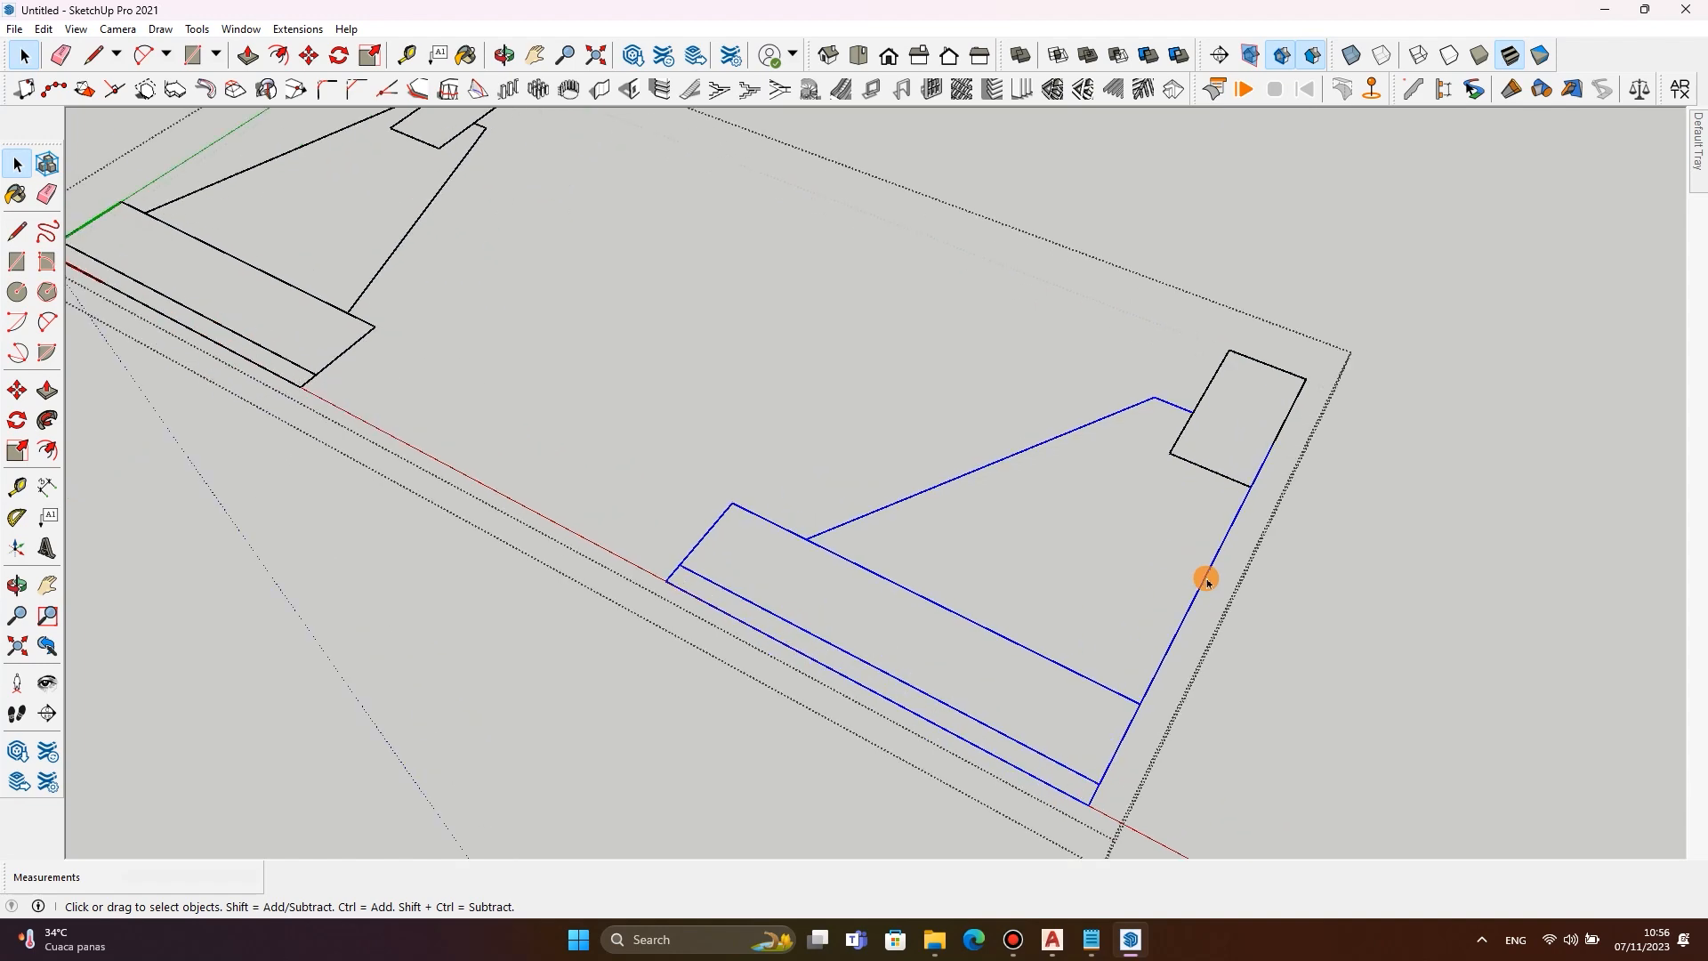
key(l)
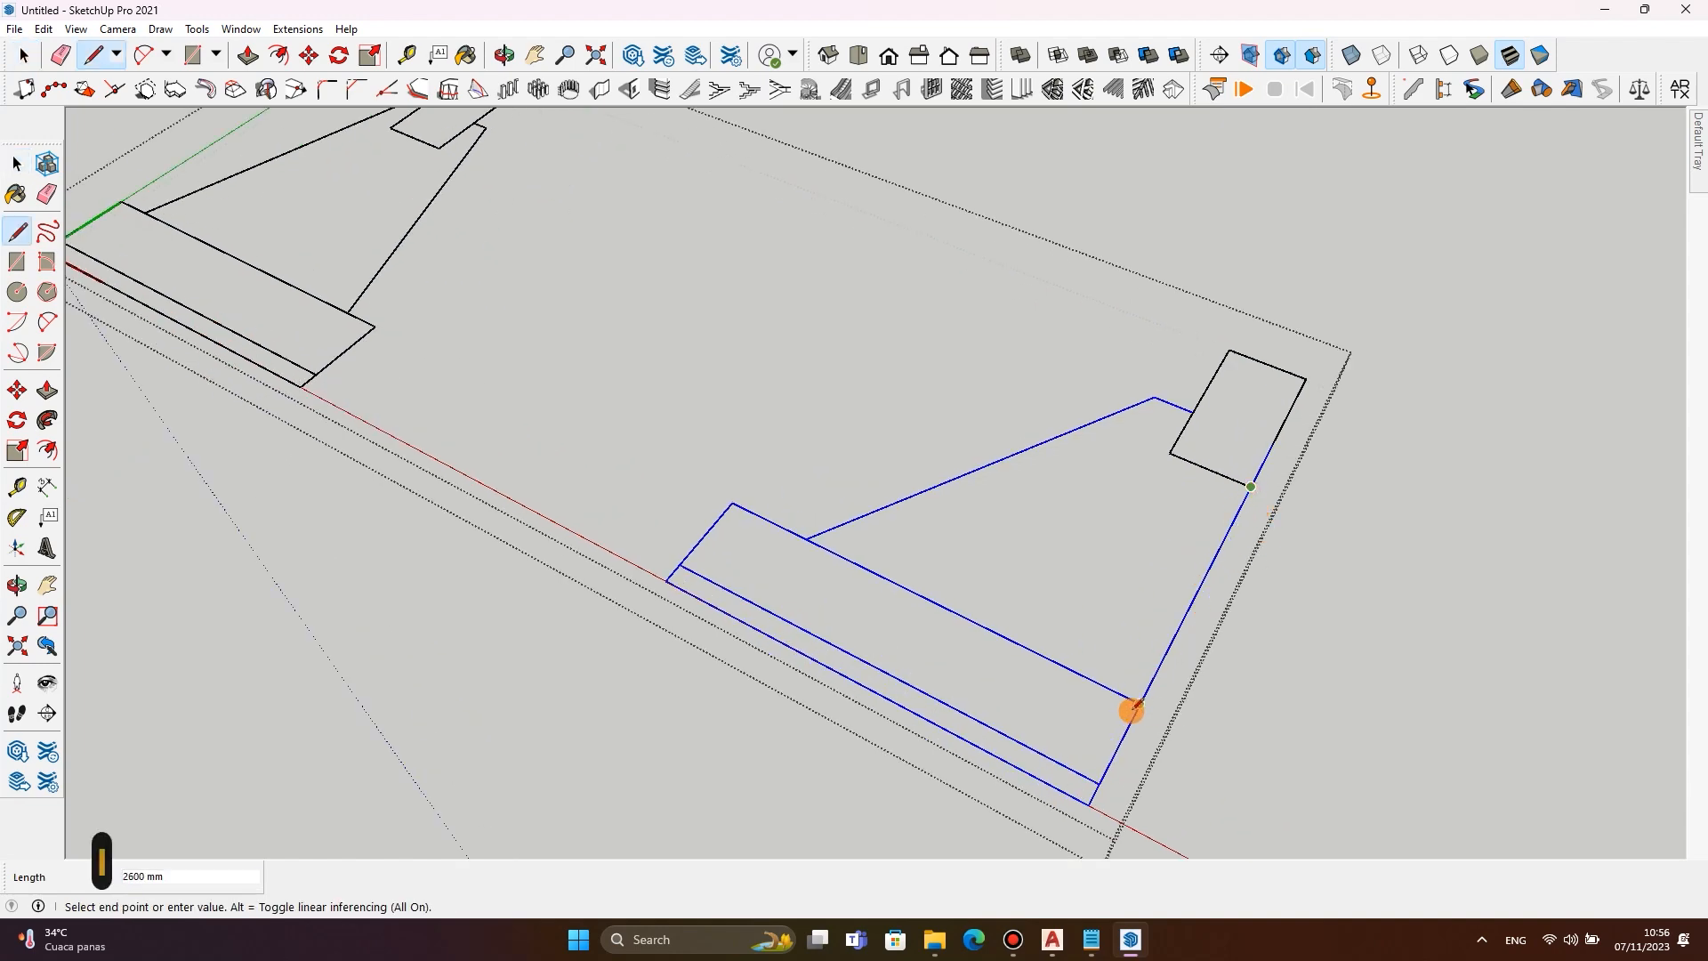
click(1138, 704)
click(1177, 456)
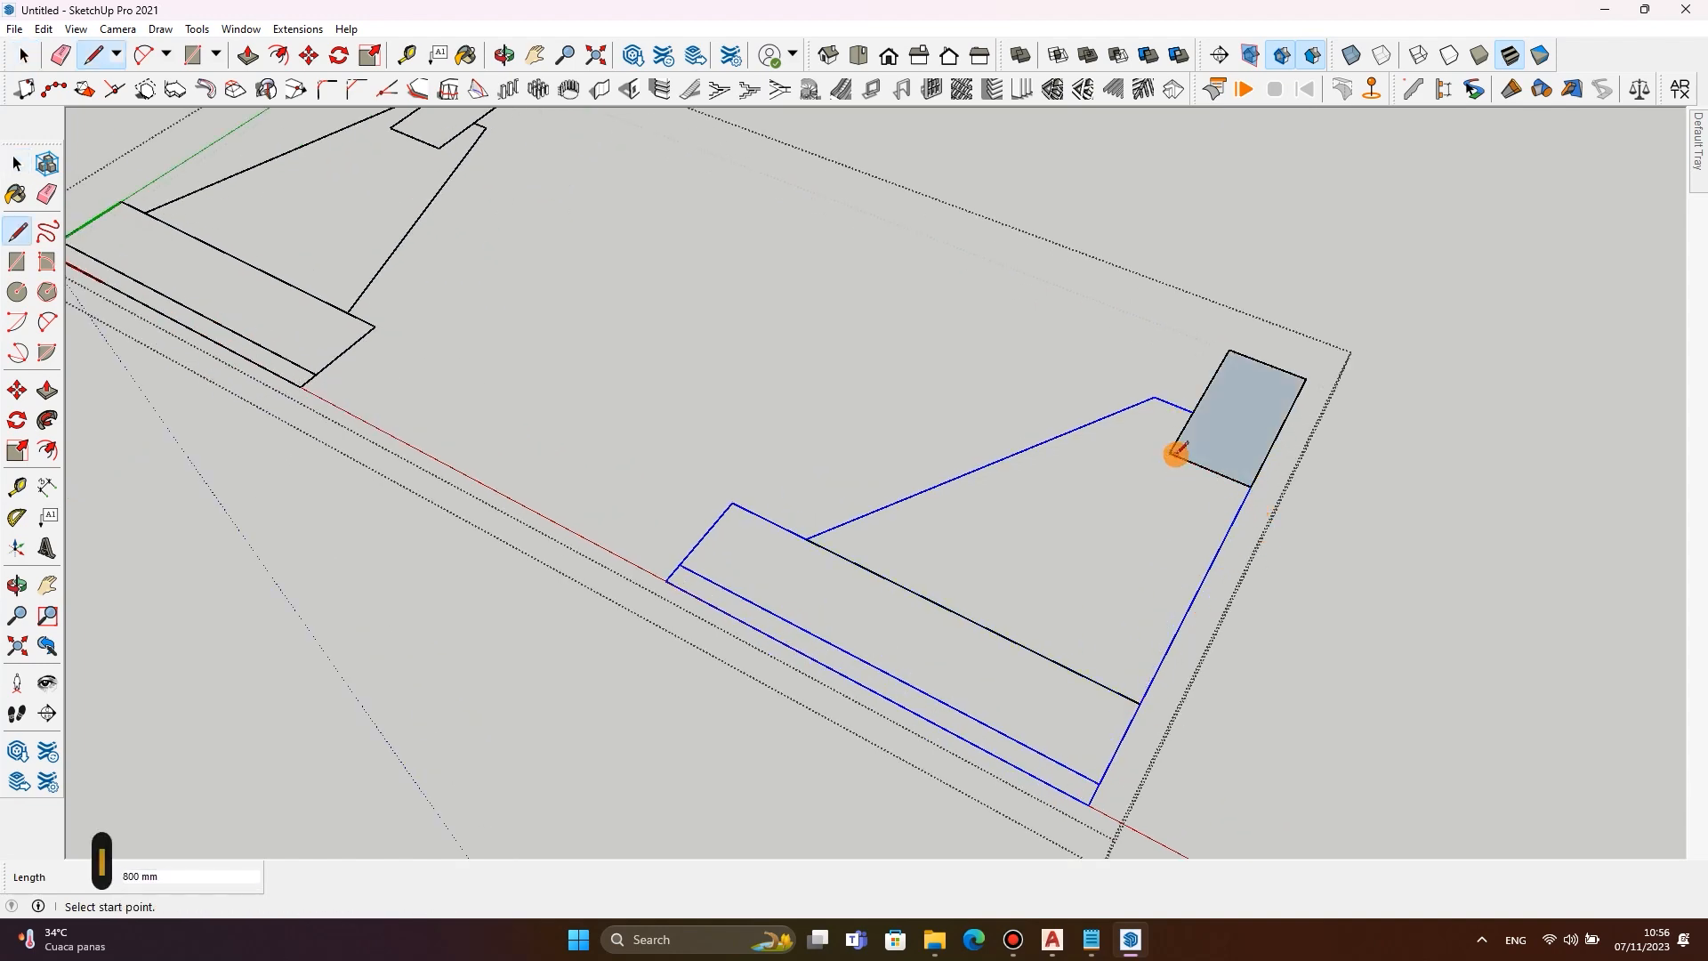
click(1194, 413)
click(1250, 486)
key(ctrl+z)
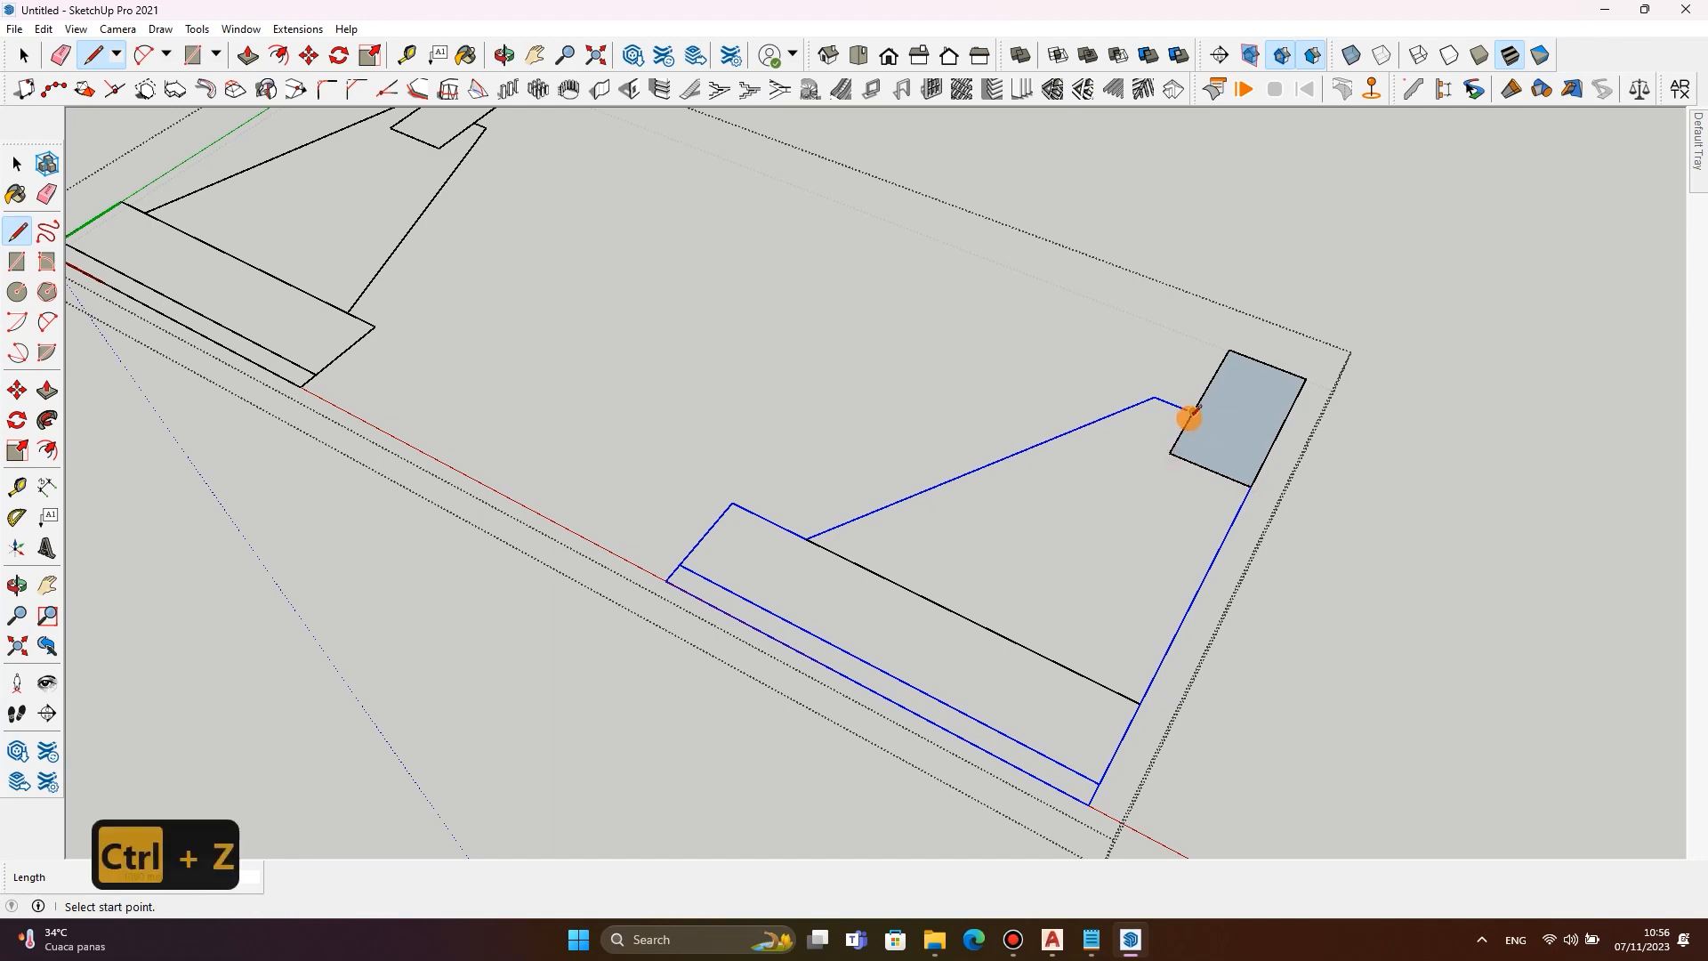
Retrace the trapezoid's short top edge and the base's end edge on the right-hand profile to fill both areas with faces.
click(1191, 414)
click(1156, 398)
scroll(1030, 429, down, 2)
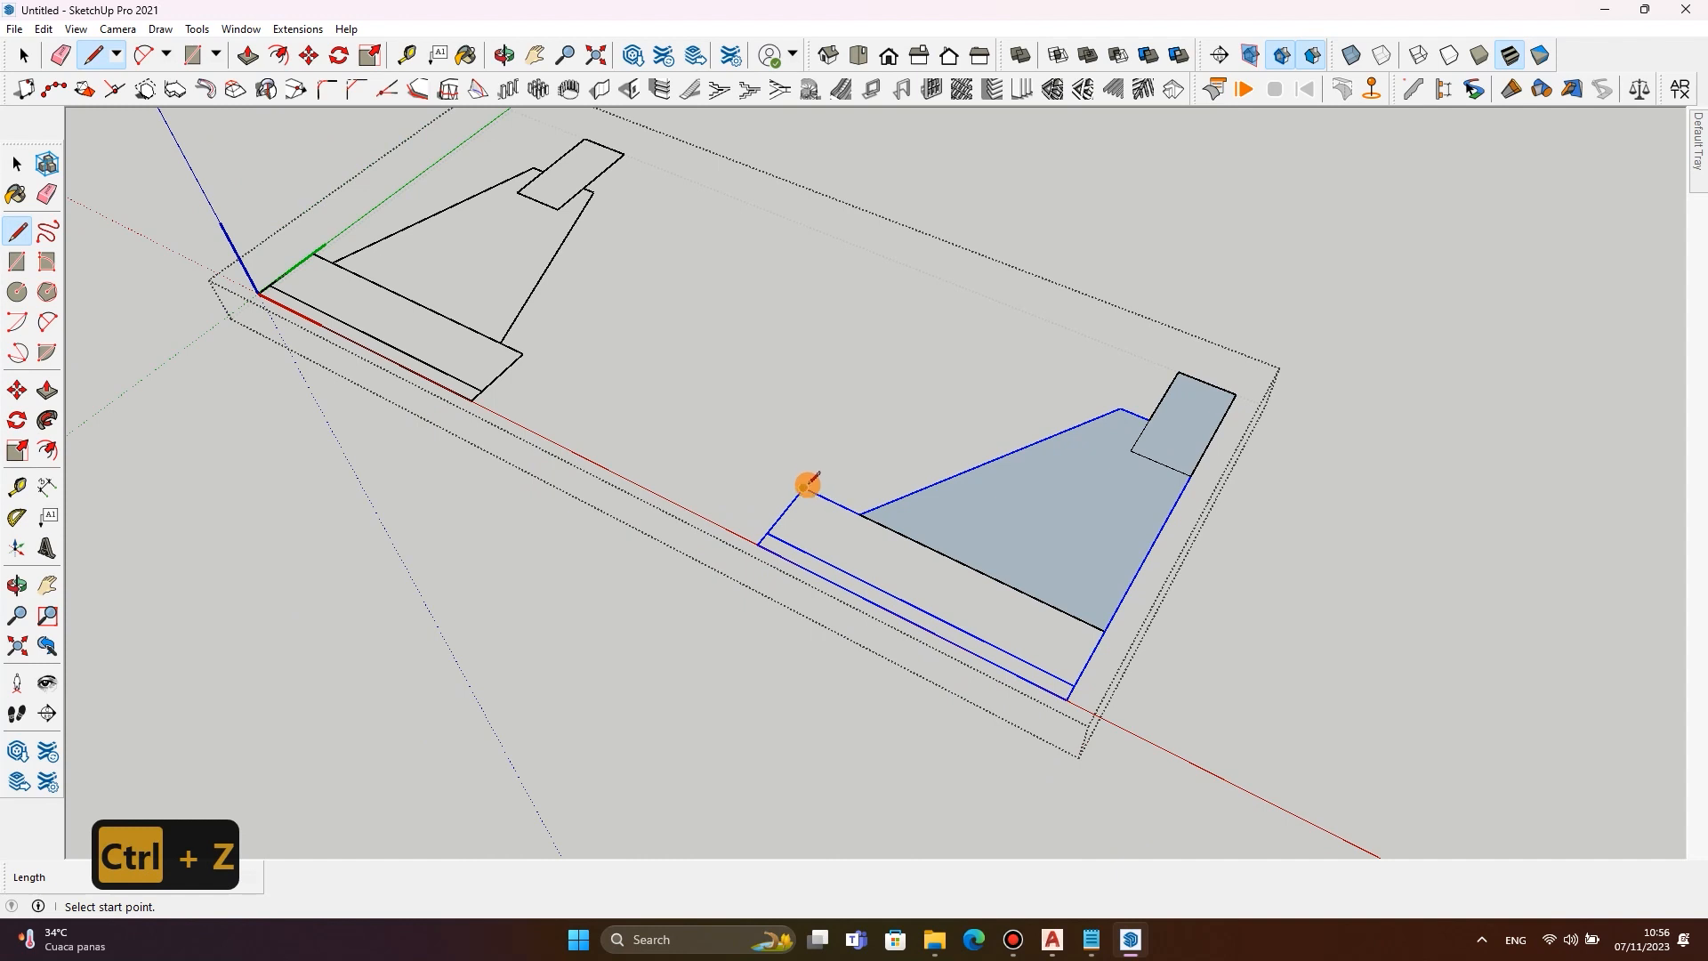
click(805, 487)
click(756, 544)
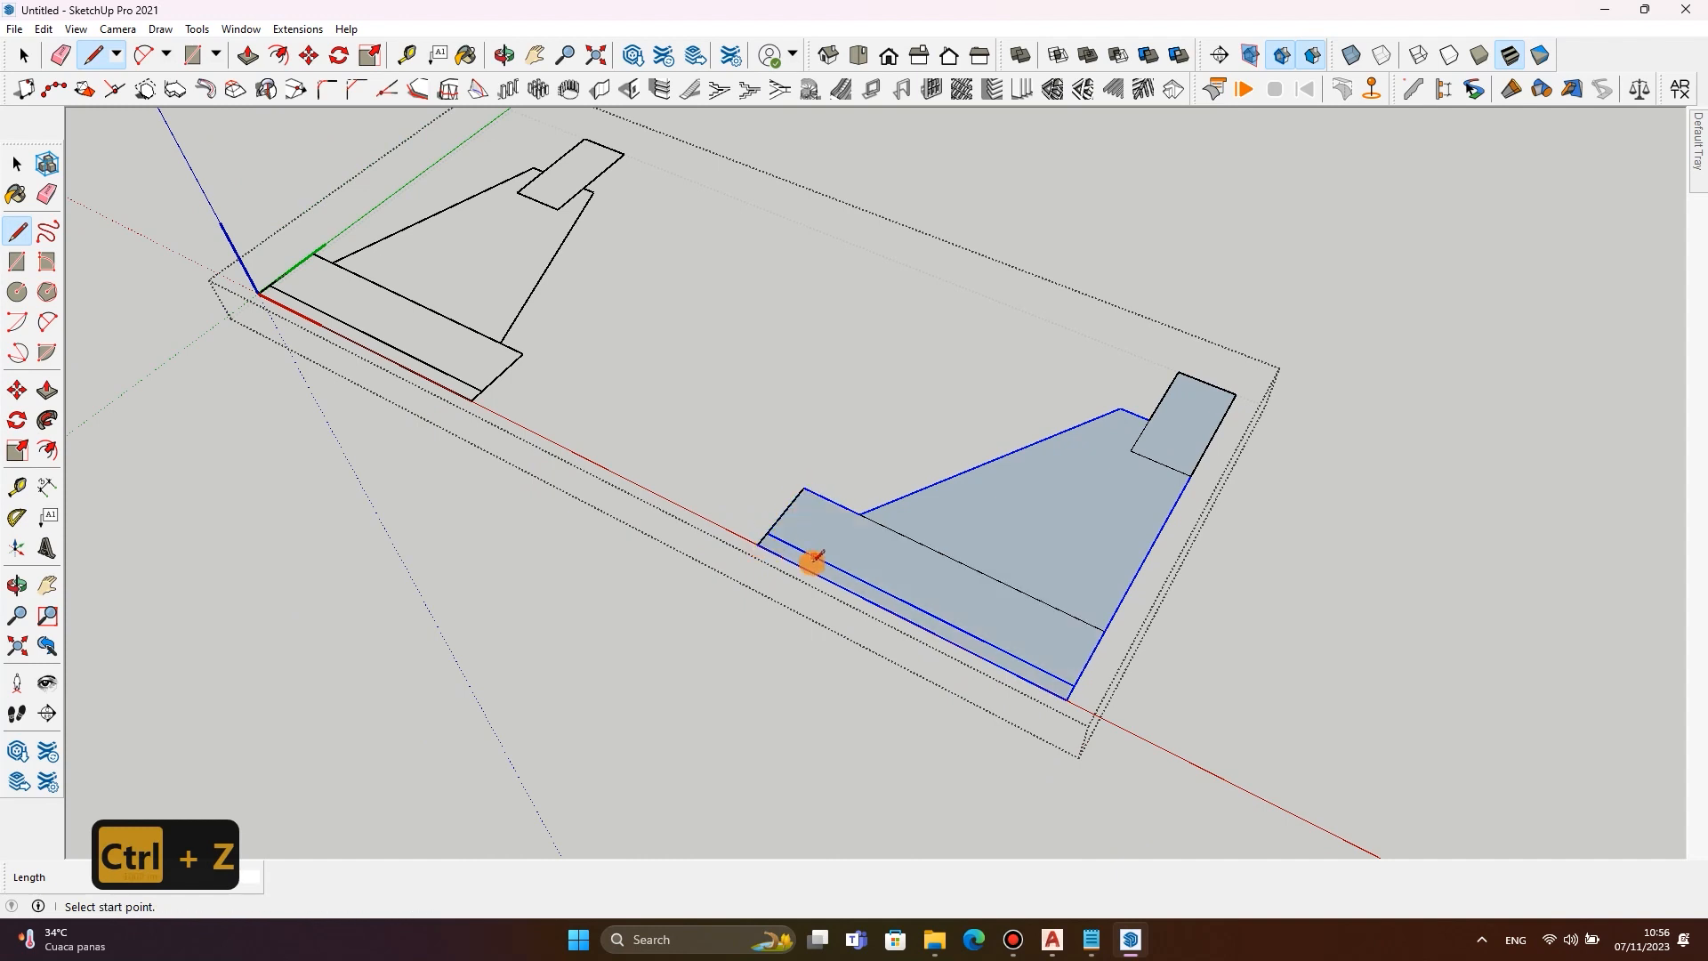
Retrace edges of the left-hand profile with the Line tool to fill its base, cap rectangle and trapezoid with faces.
click(521, 353)
click(471, 398)
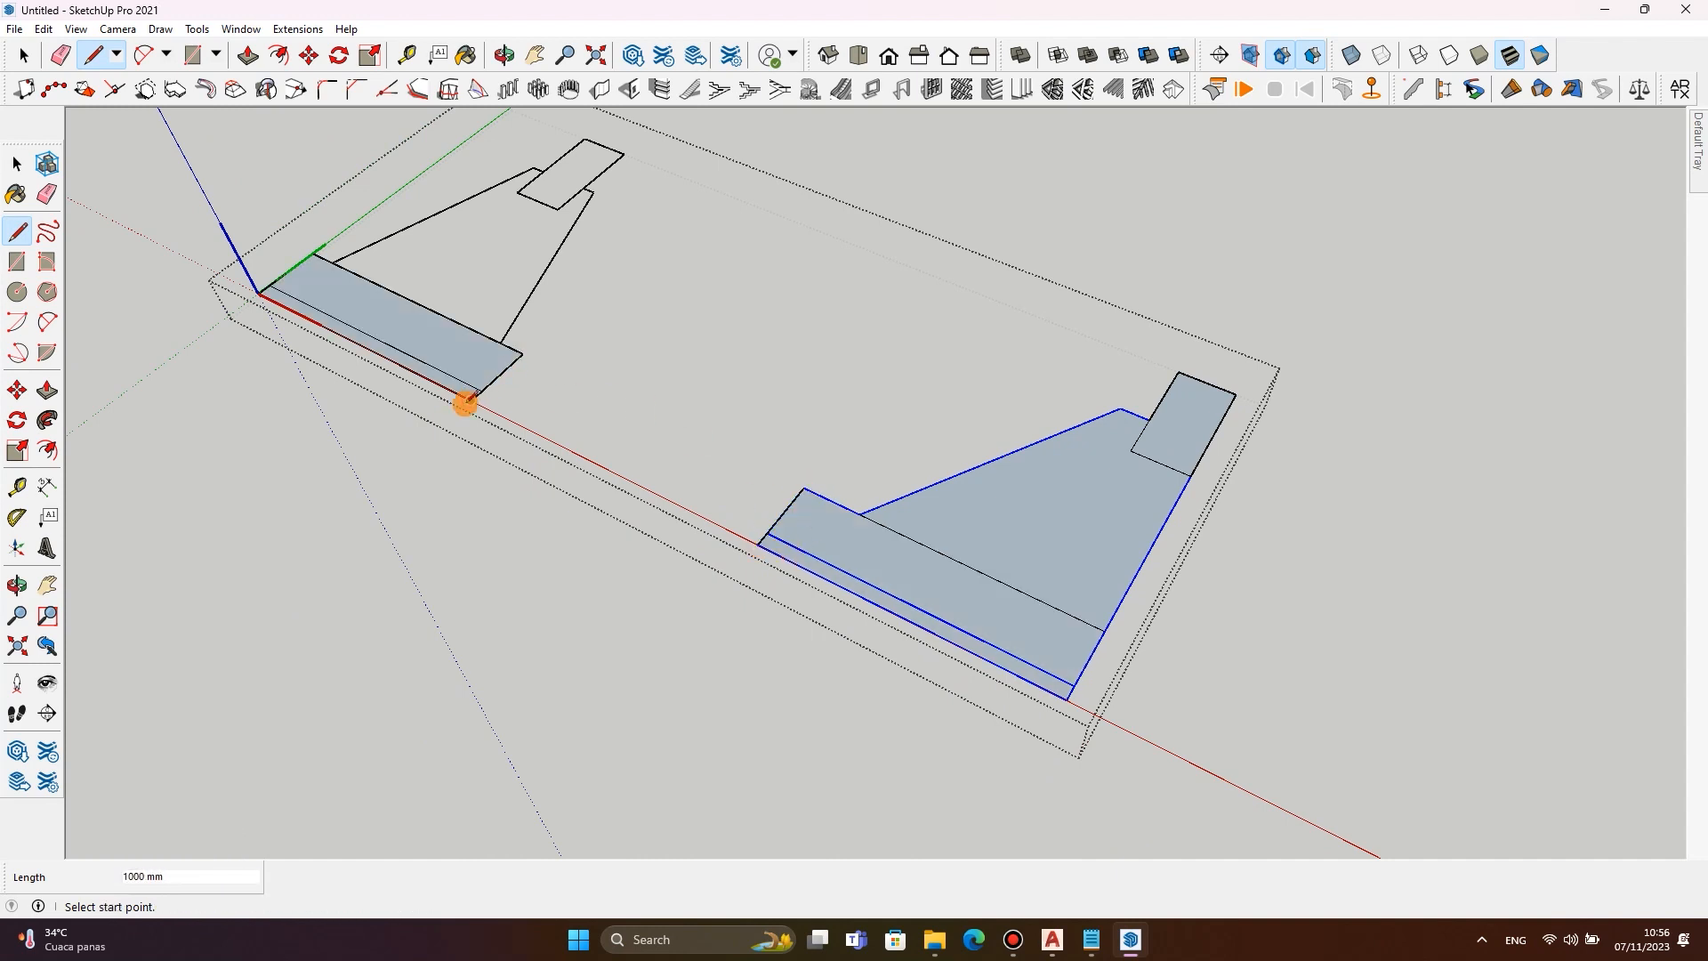
scroll(469, 409, down, 1)
scroll(335, 268, up, 2)
click(349, 285)
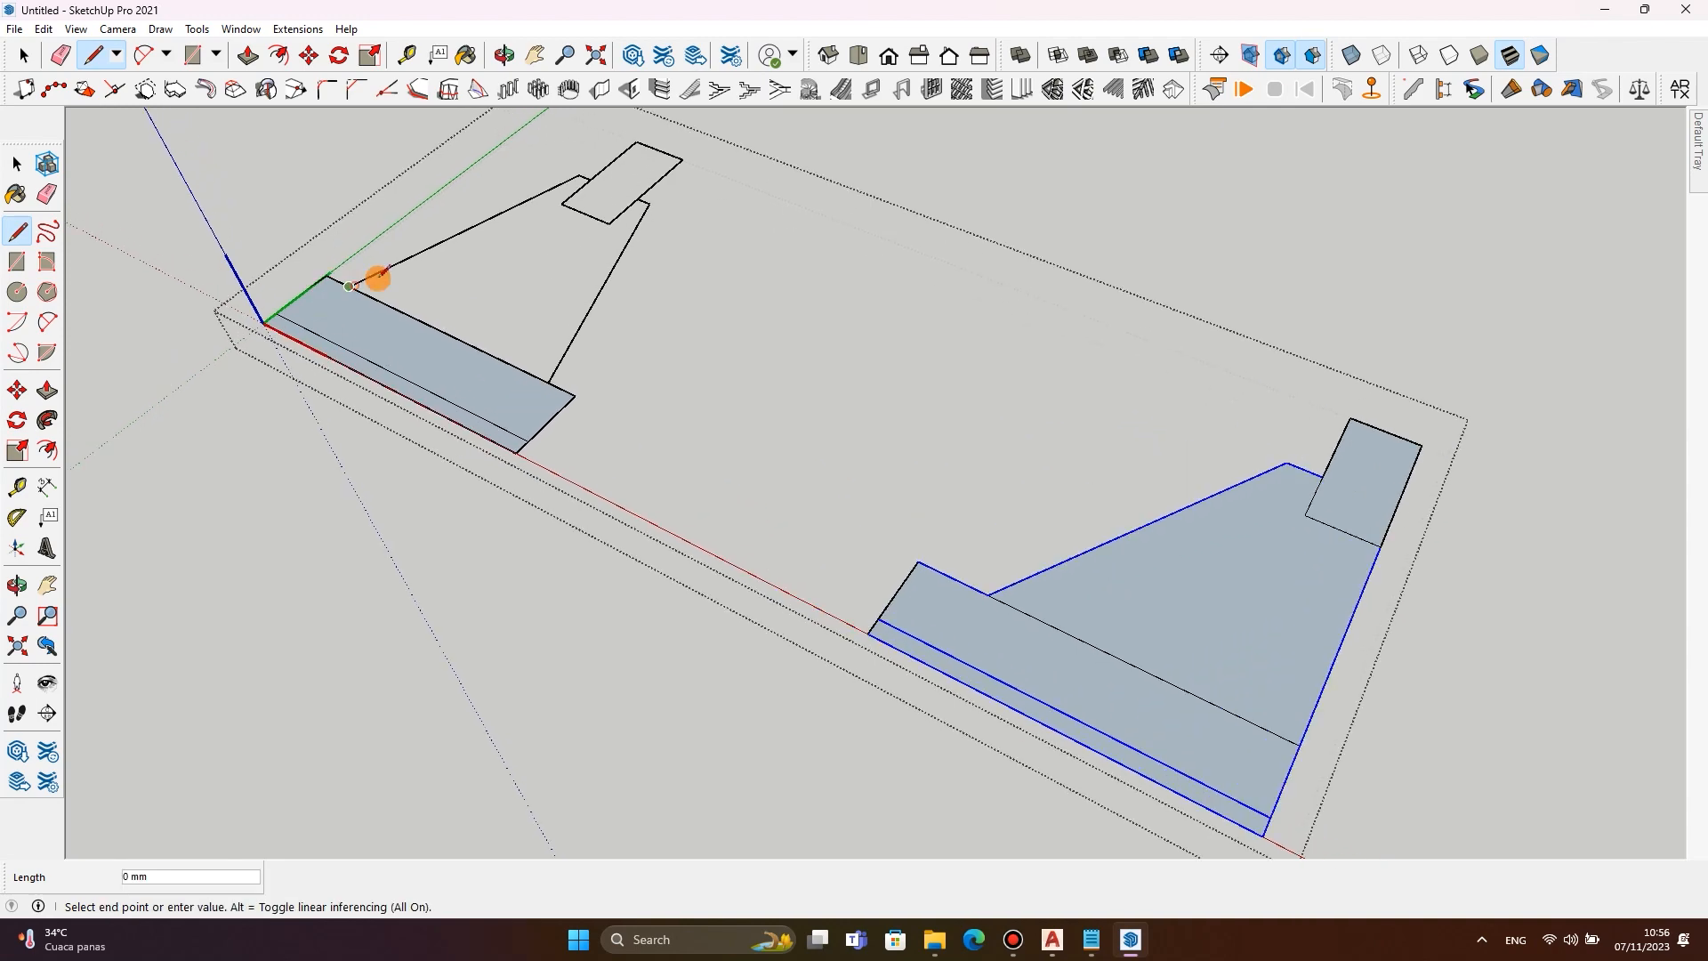
click(578, 176)
click(578, 176)
scroll(591, 181, up, 1)
click(591, 181)
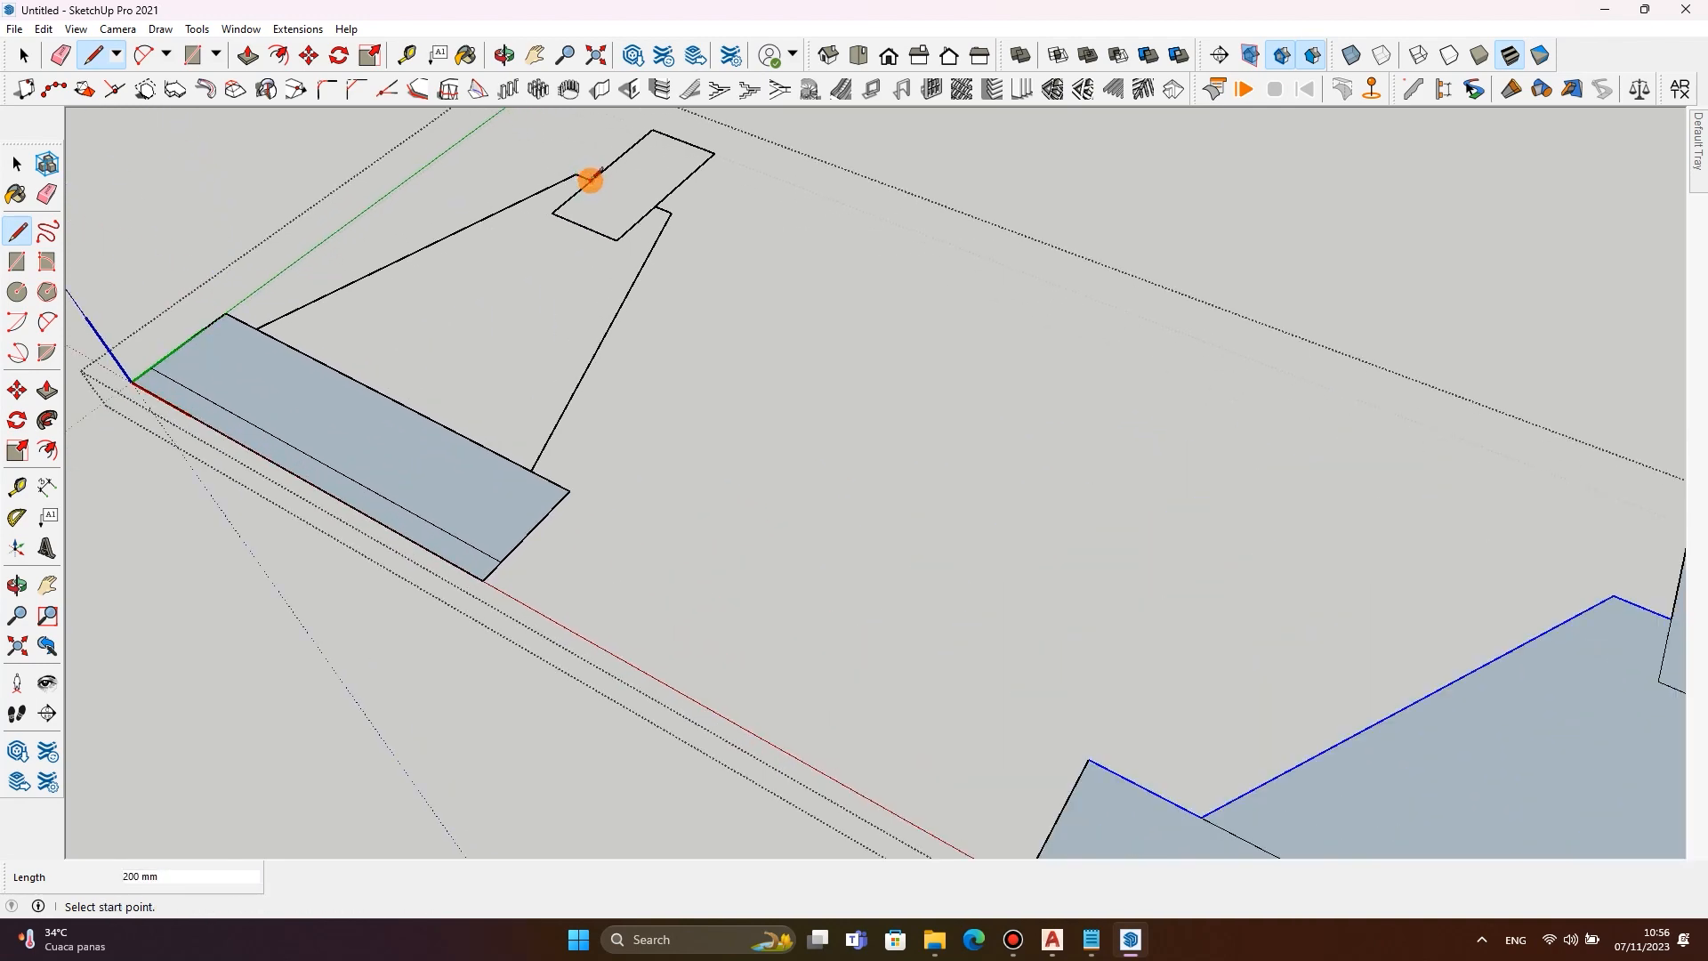
click(654, 130)
click(554, 212)
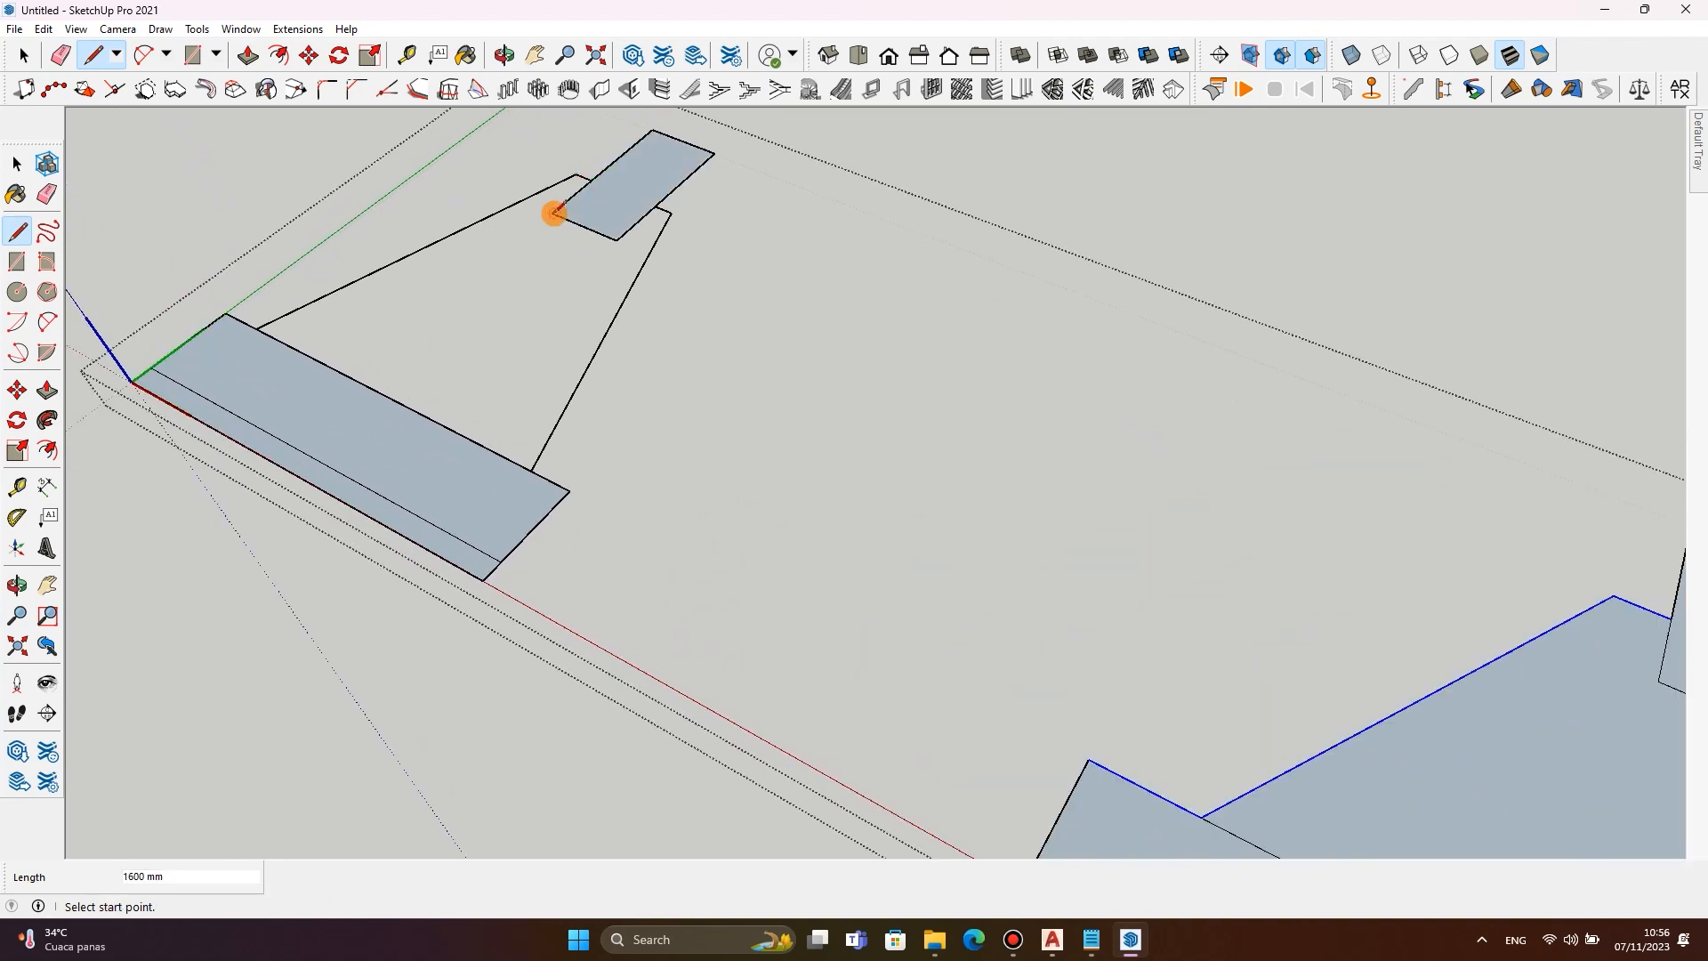
click(659, 211)
click(669, 213)
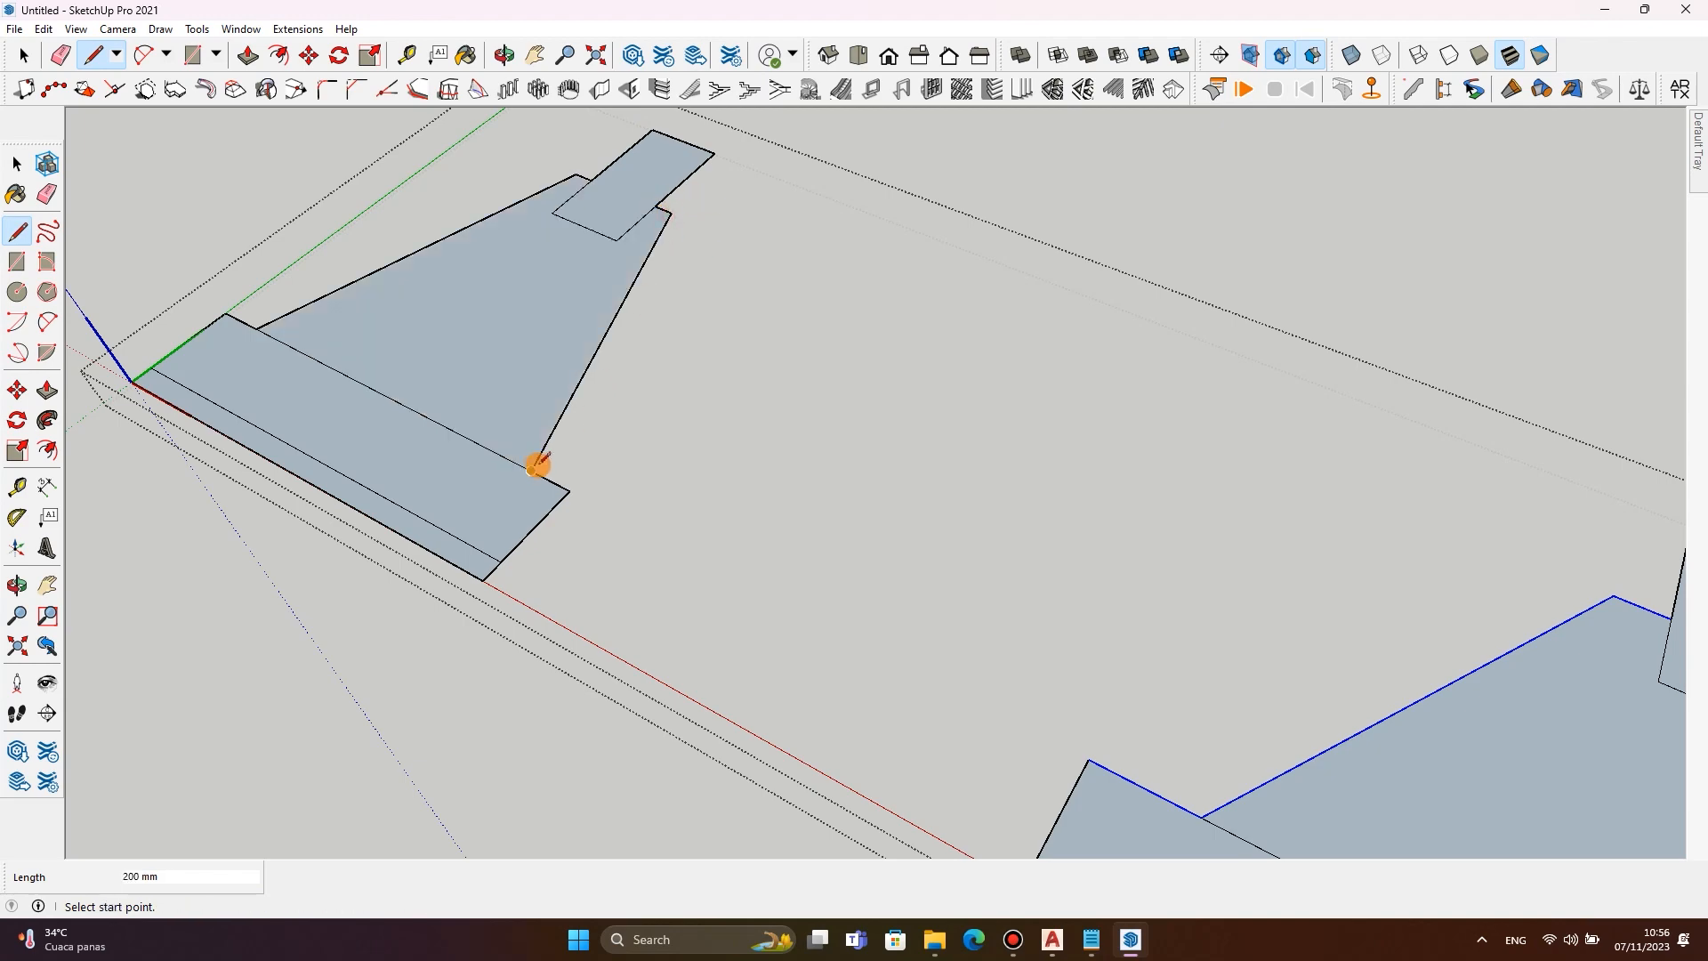
Select the left-hand profile's cap face together with its edges.
scroll(481, 358, down, 3)
key(space)
middle_drag(1006, 329, 1156, 239)
click(469, 350)
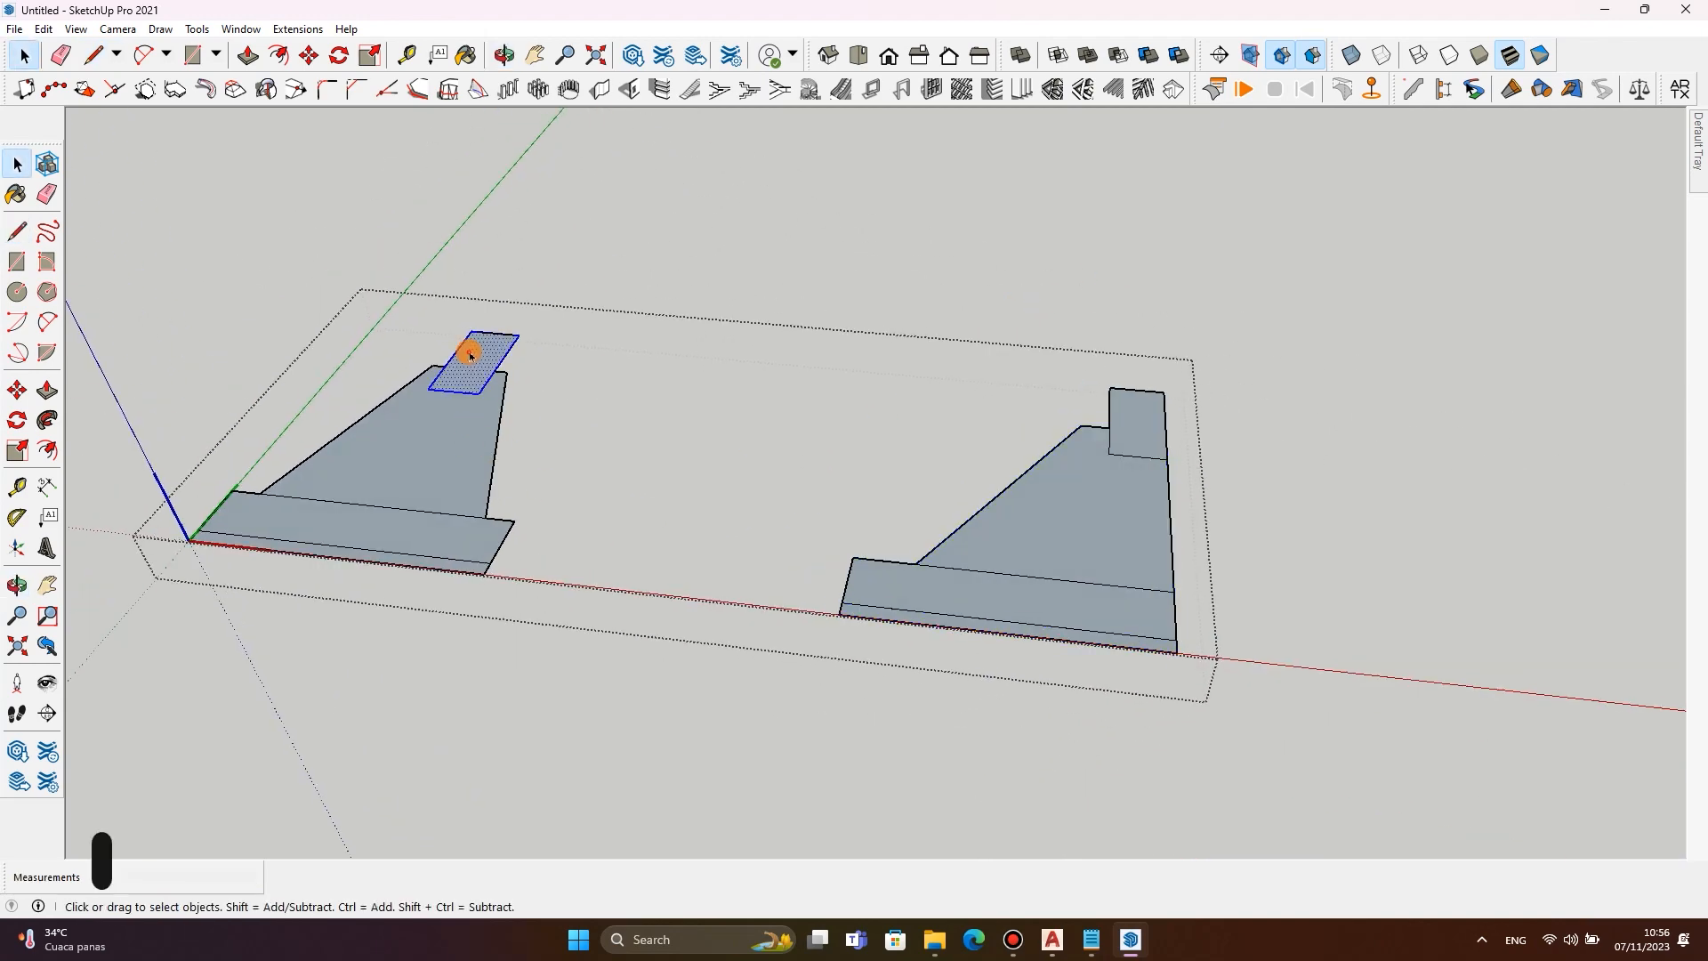
right_click(470, 352)
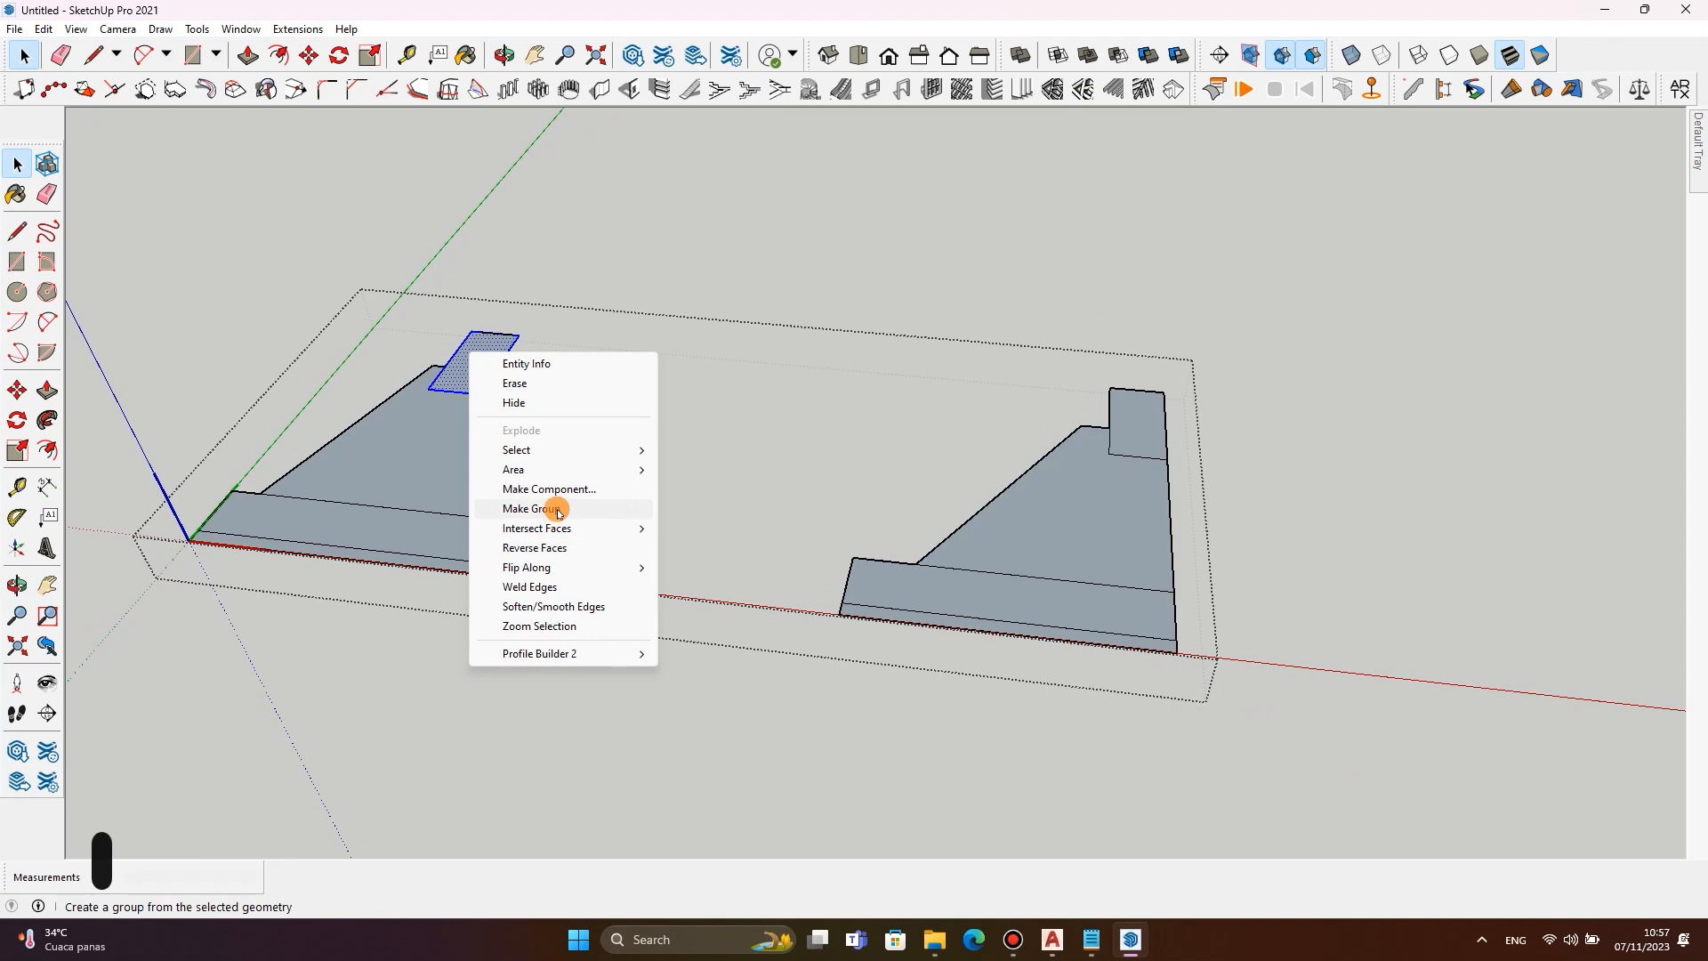
Write the reminder "JANGAN LUPA DIGRUB" in a new Notepad note, zoom its text to 150%, and minimize it.
key(super)
text(note)
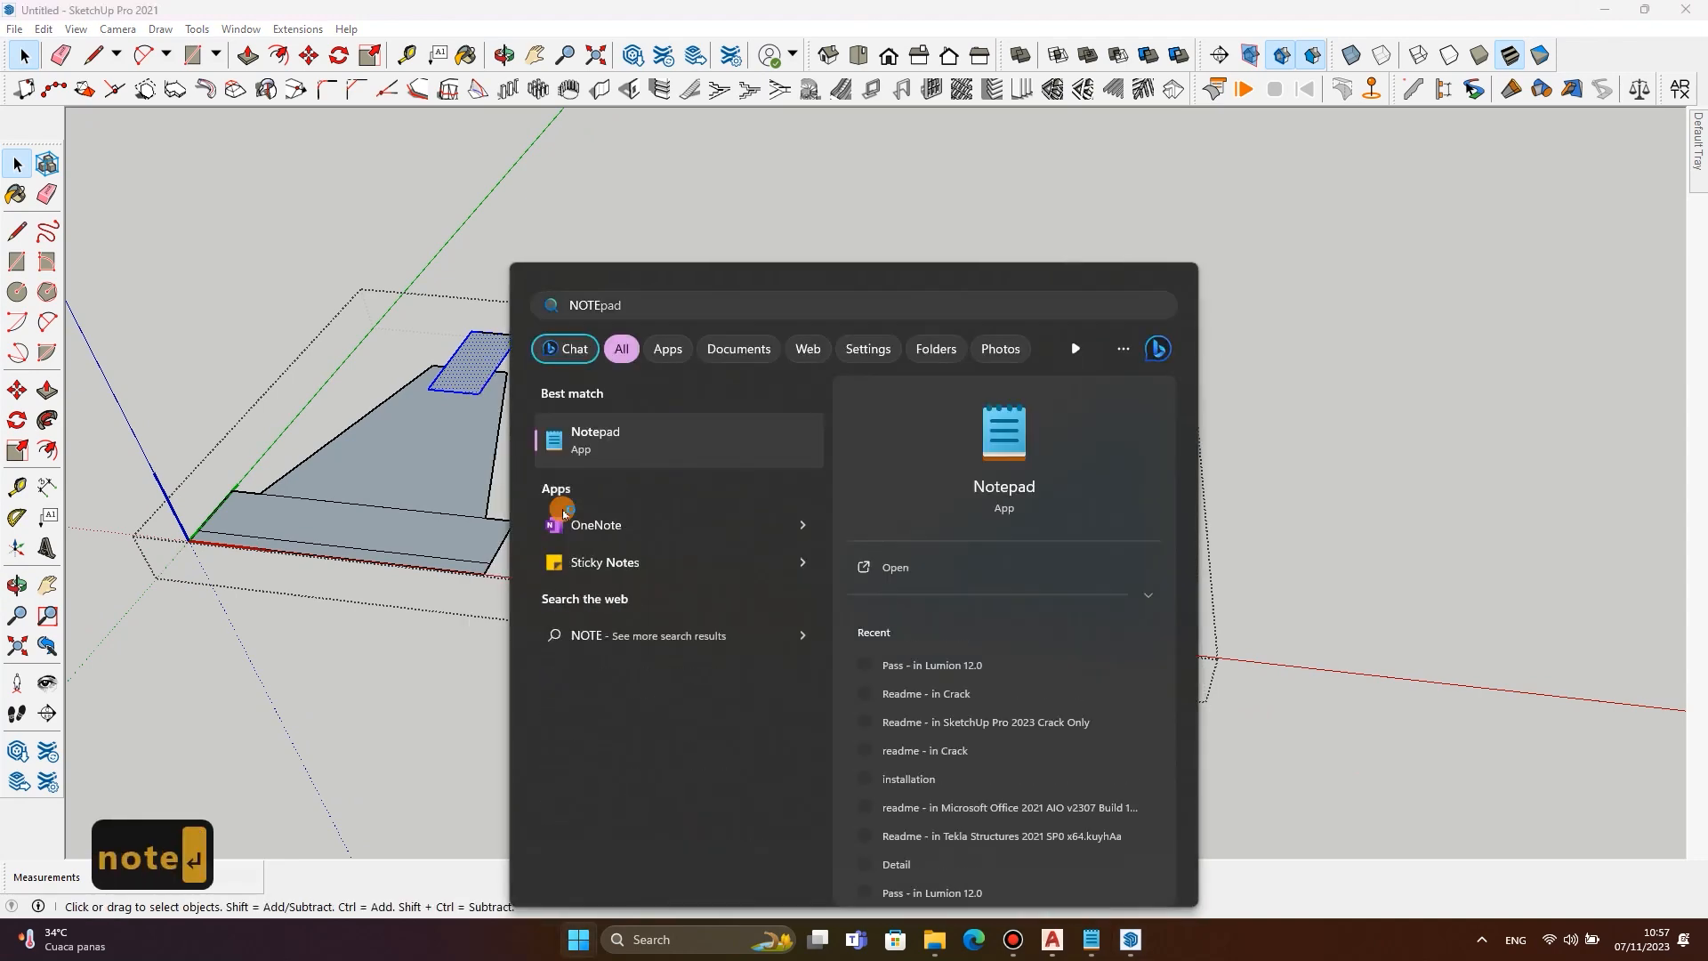
key(Return)
text(JANGAN LUPA DI)
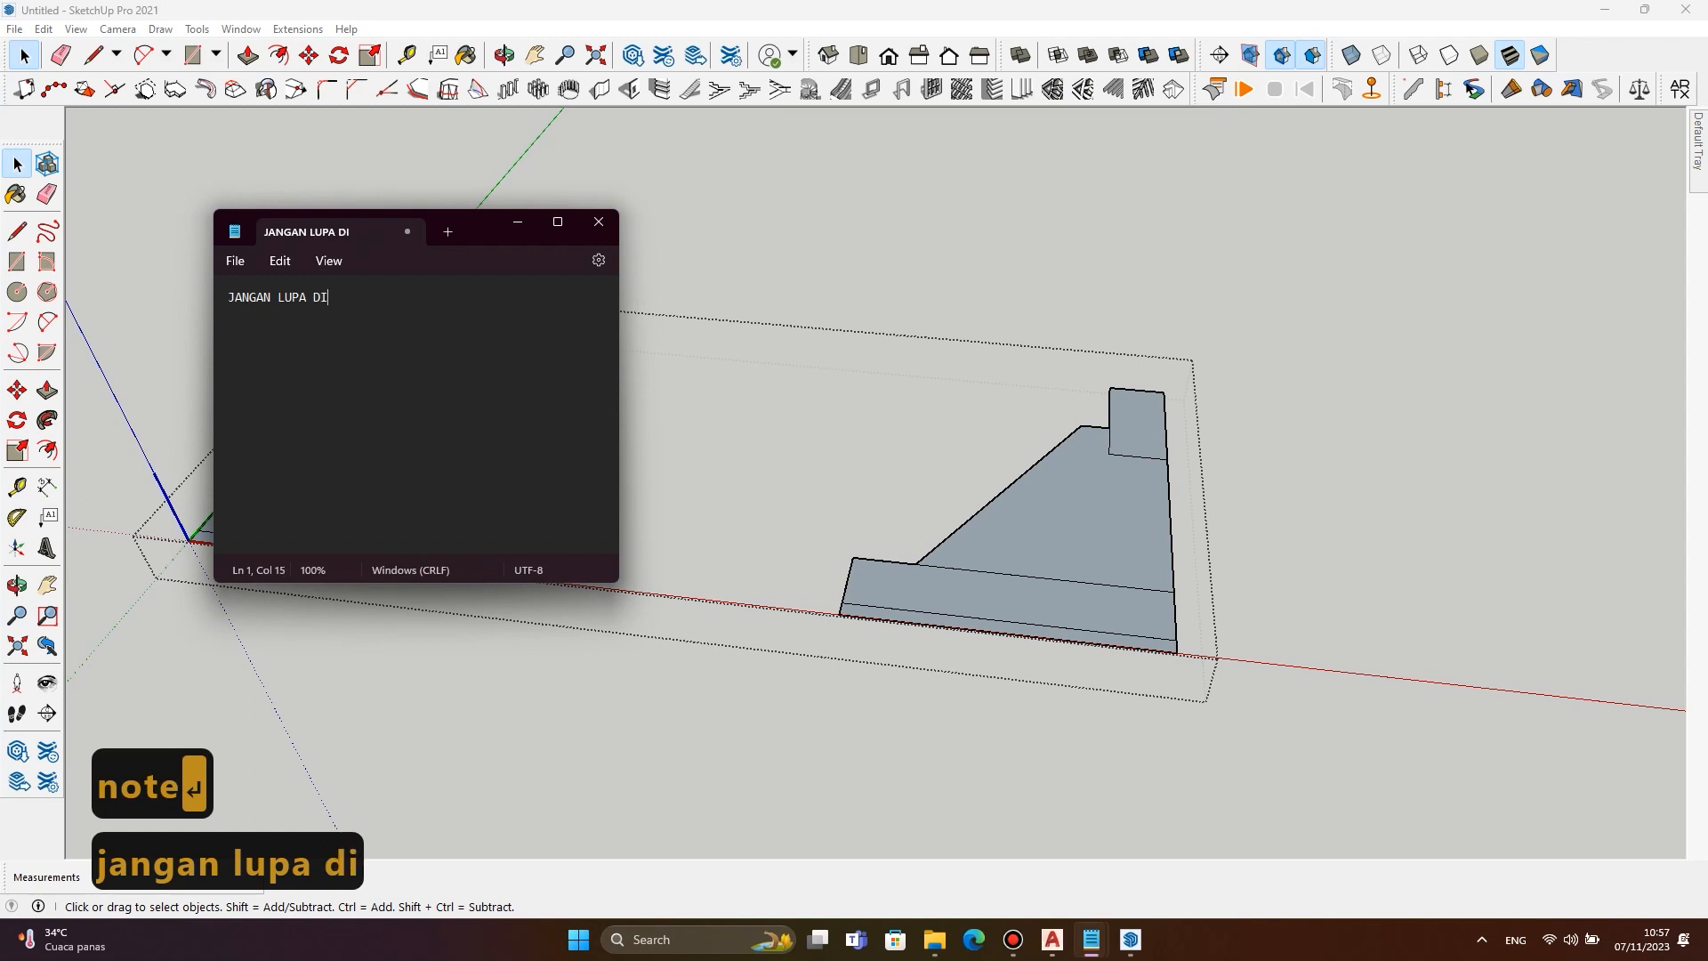
text(GRUB )
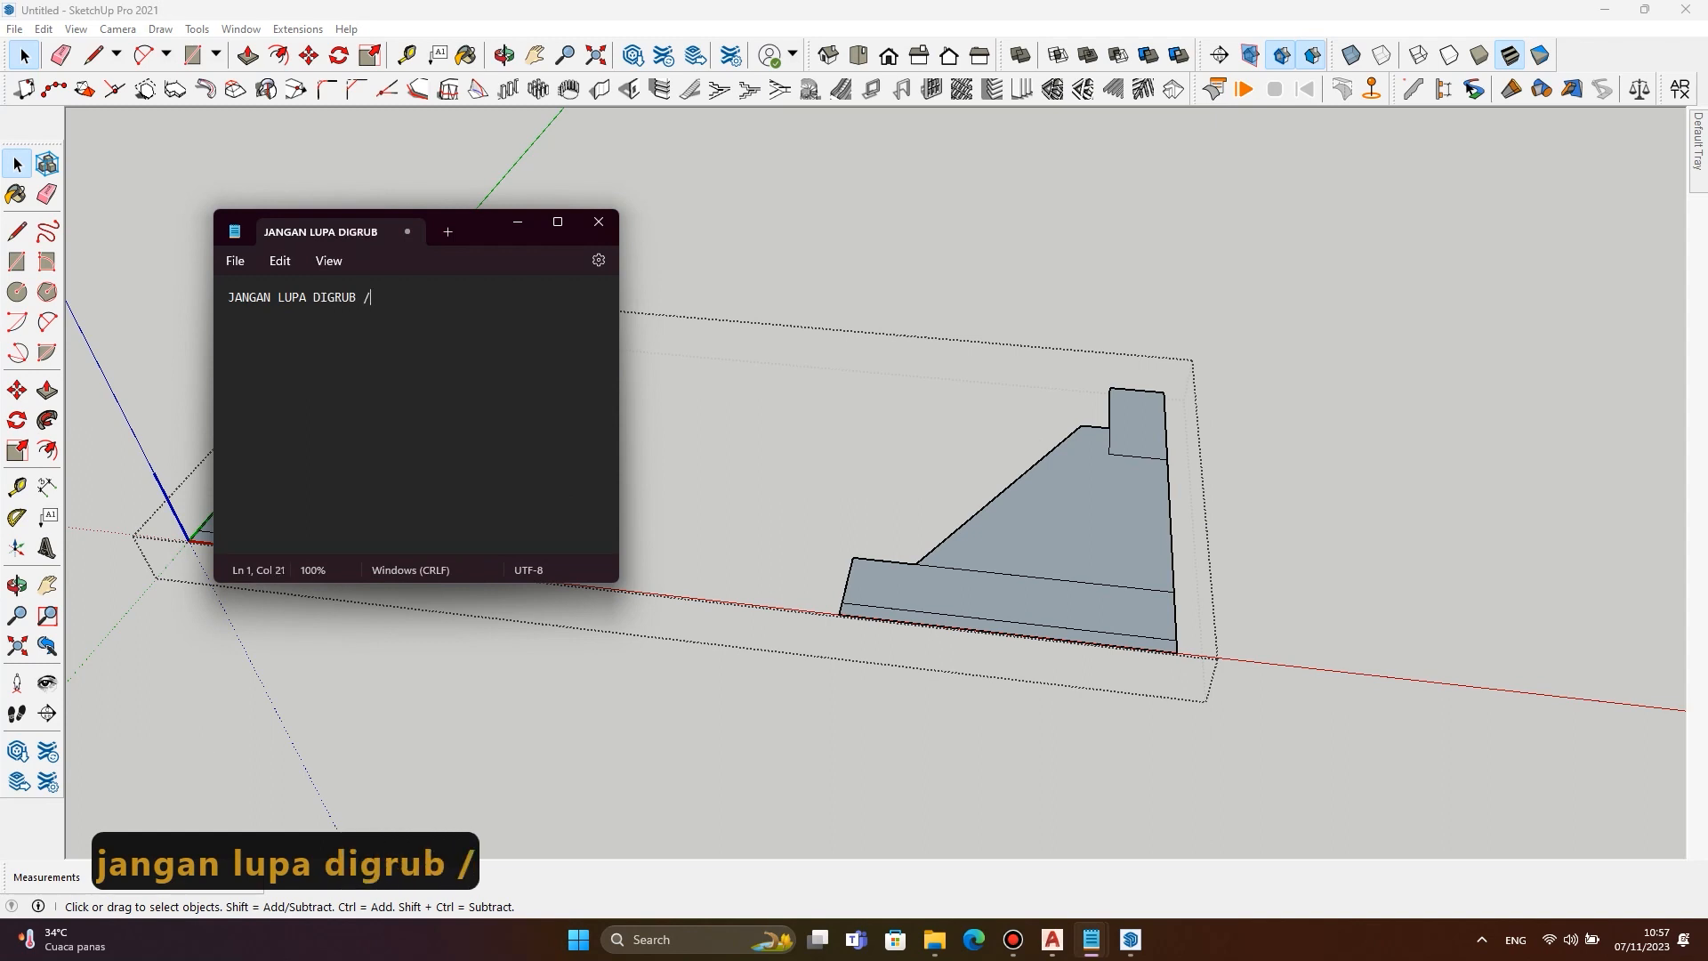
text(/ C)
key(BackSpace)
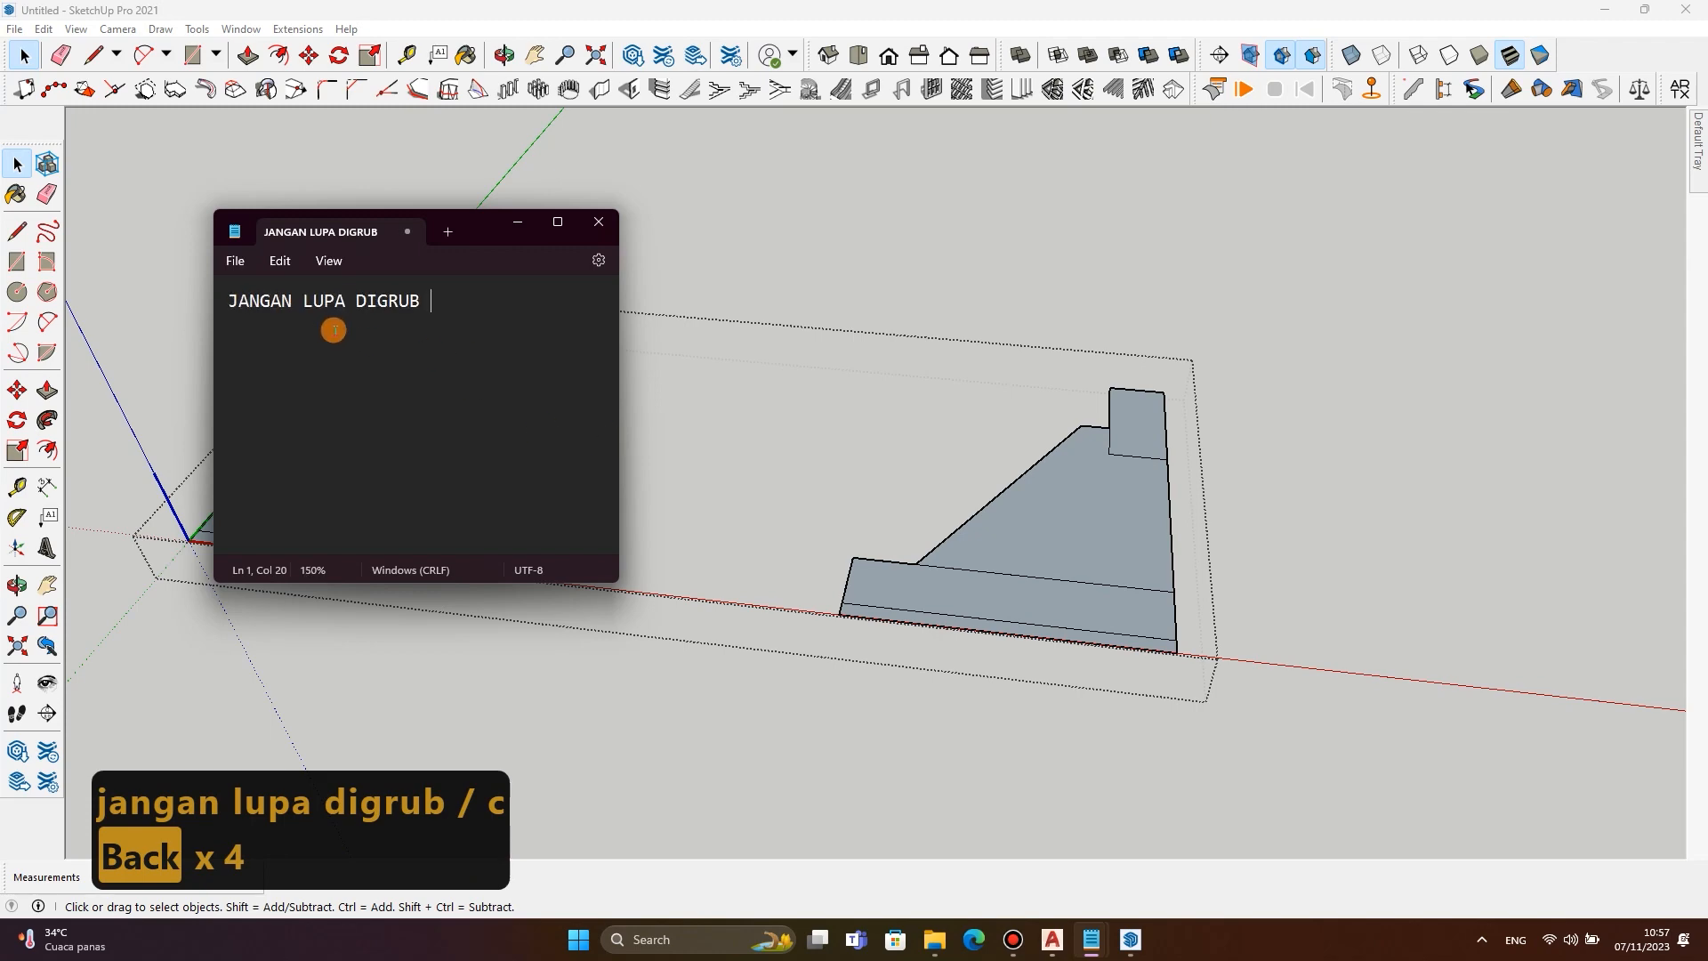
ctrl+scroll(497, 286, up, 10)
click(521, 222)
Reselect the left-hand profile's cap face along with its bounding edges.
scroll(465, 362, up, 5)
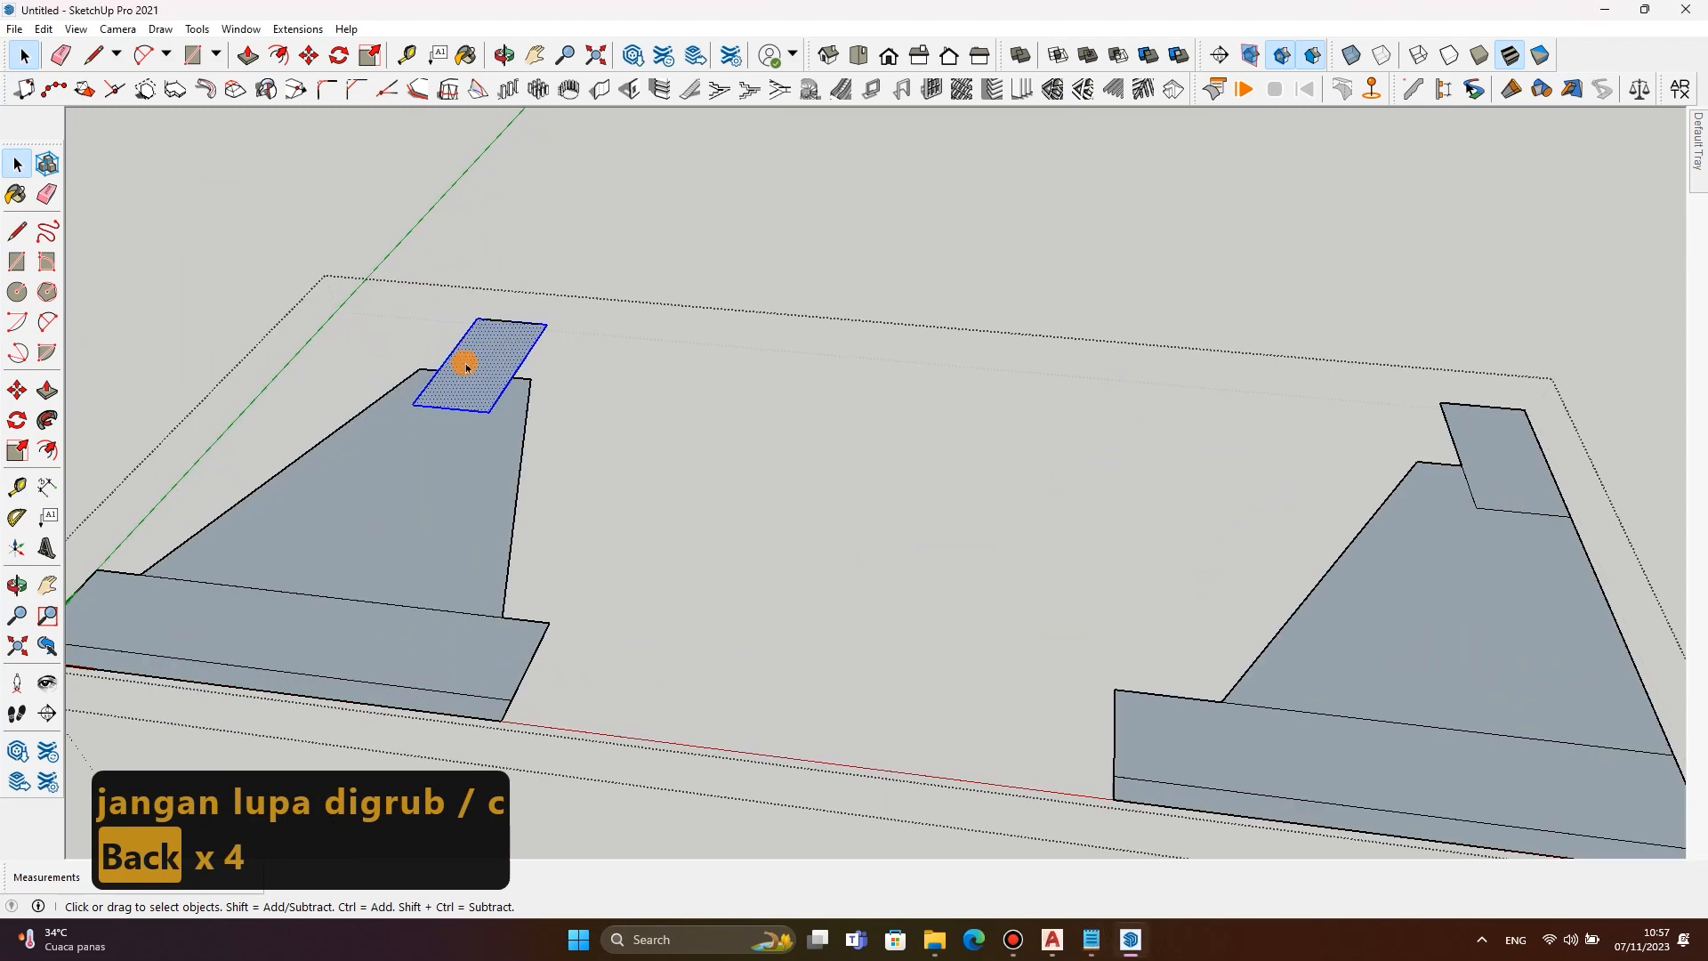
click(471, 369)
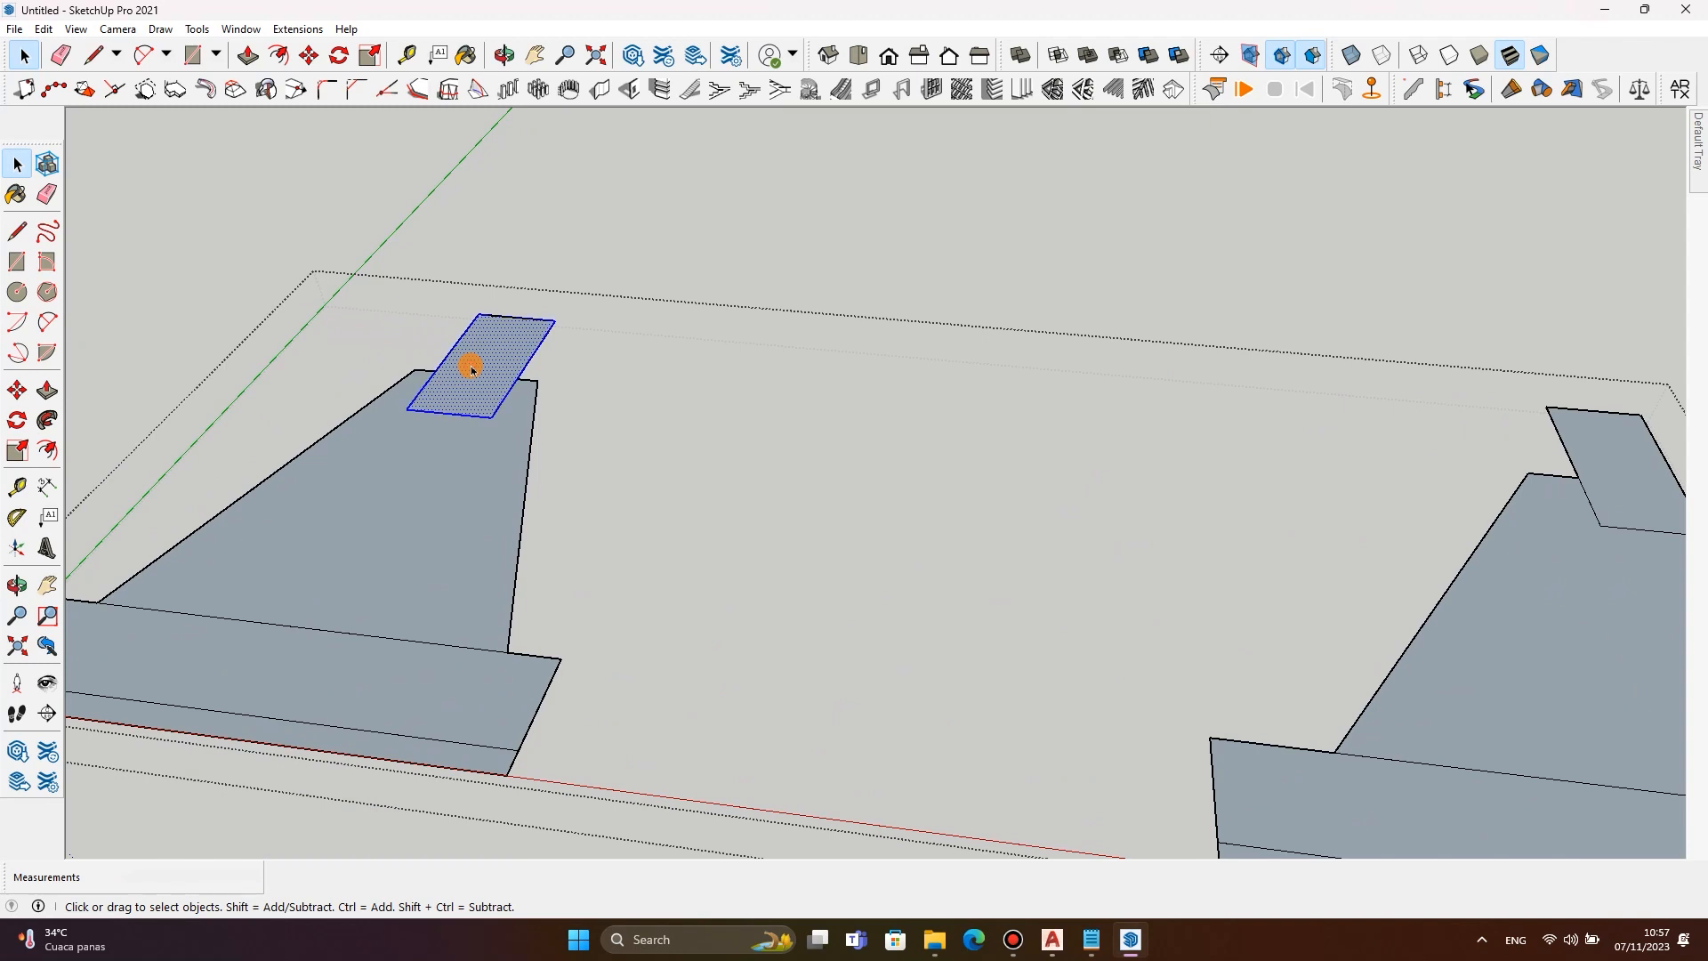
click(587, 371)
double_click(488, 361)
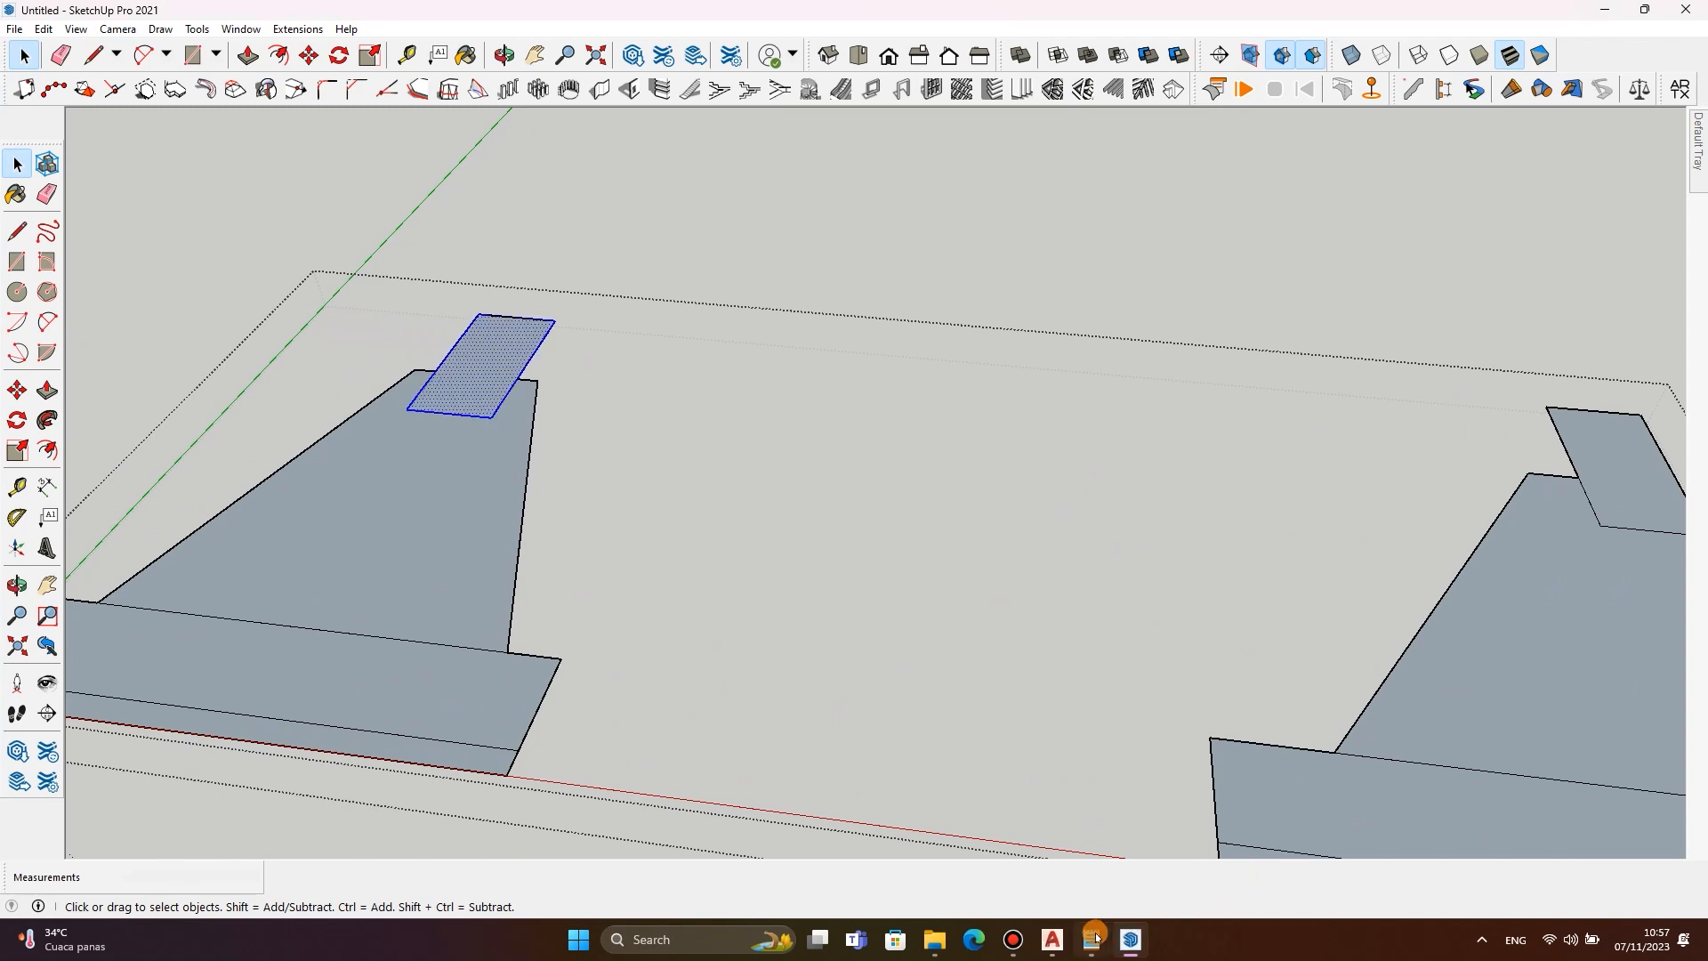
Add the line "CARANGAN KLIK KIRI 2X" below the reminder in the Notepad note, leaving a blank line between them.
mouse_move(1095, 936)
click(1152, 809)
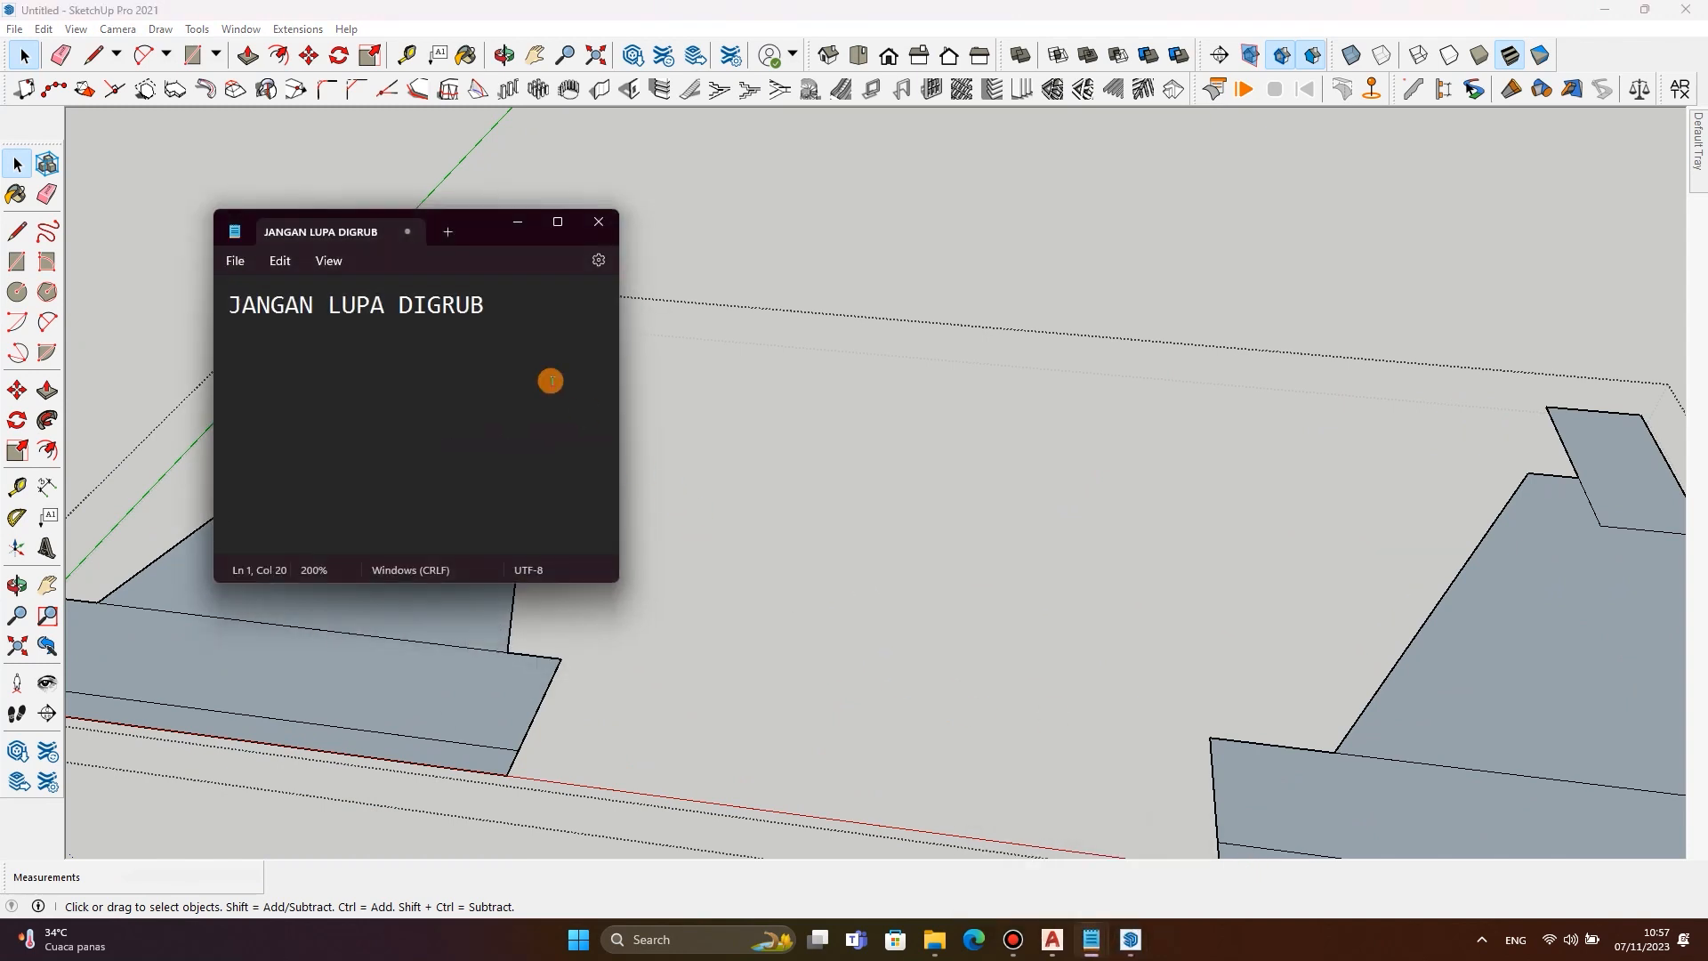
key(Return)
key(Return)
text(CARANGAN KI)
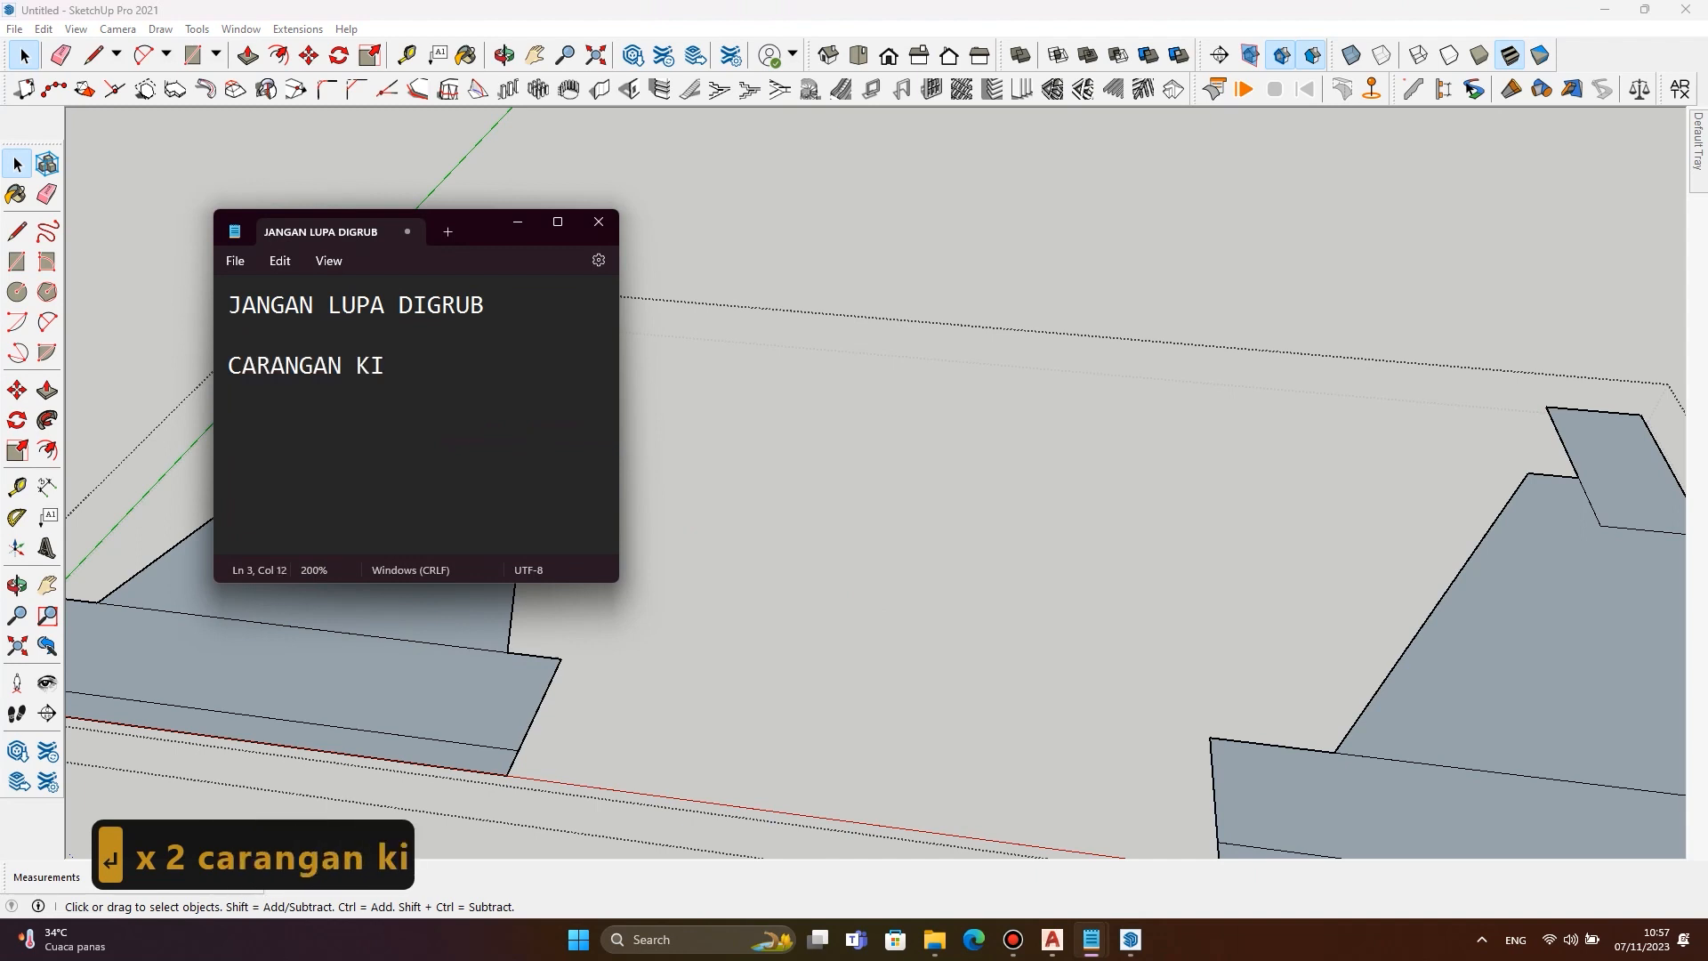
key(BackSpace)
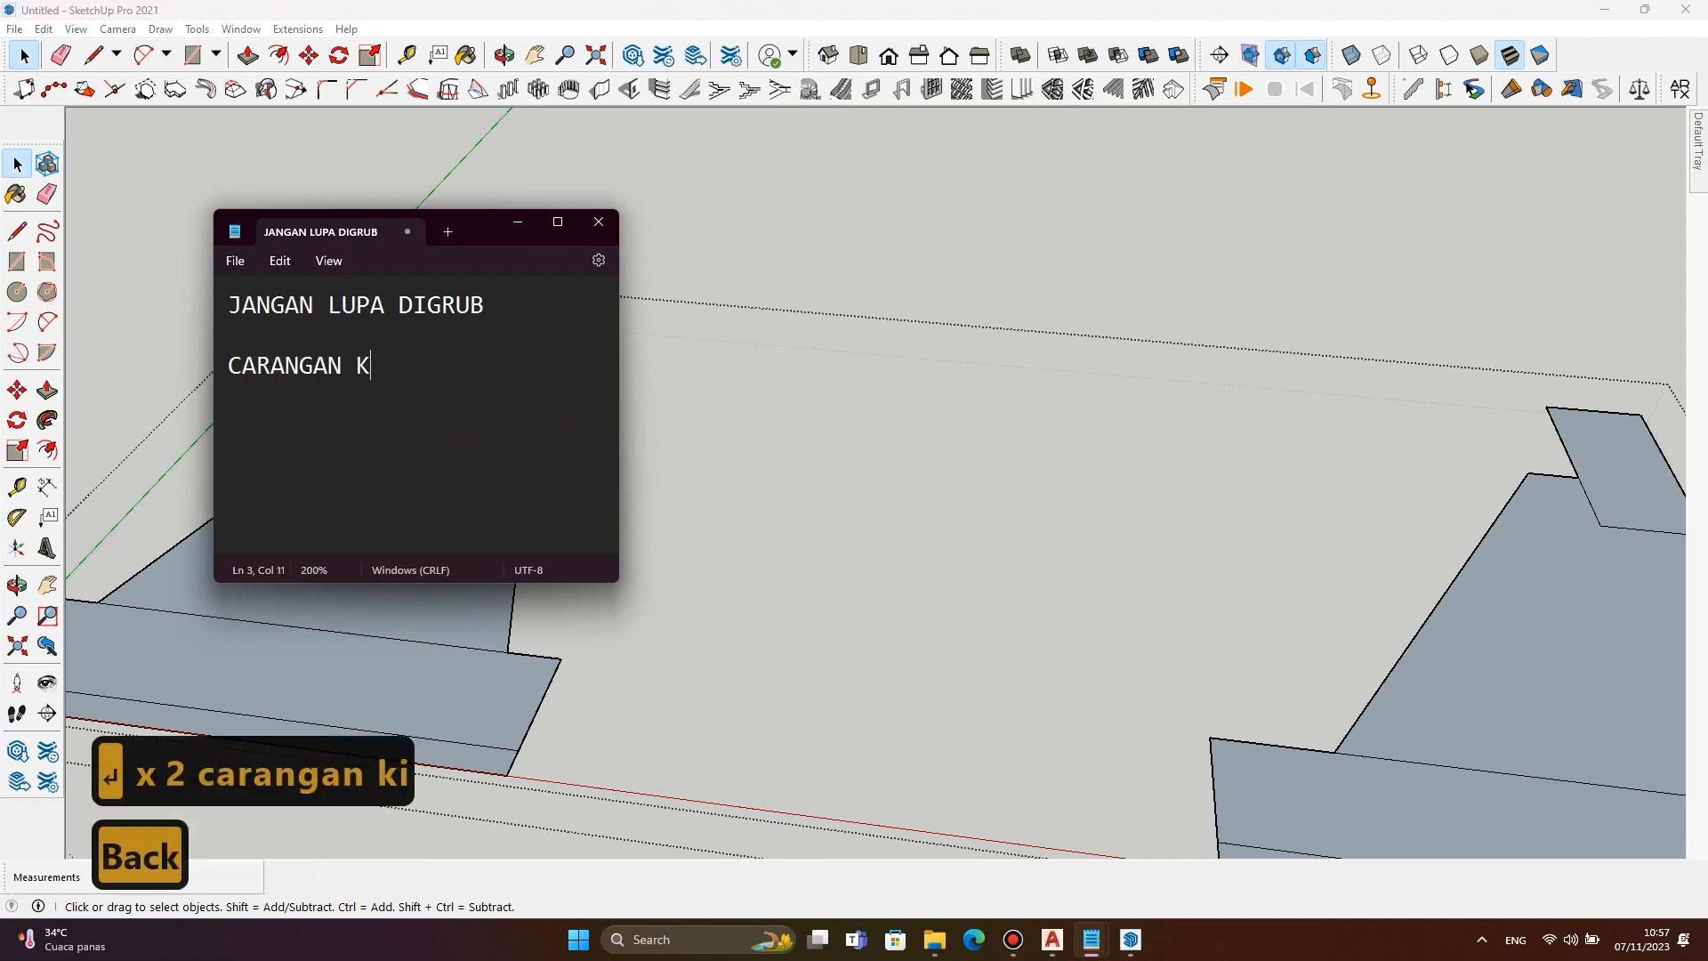
text(LIK KANAN)
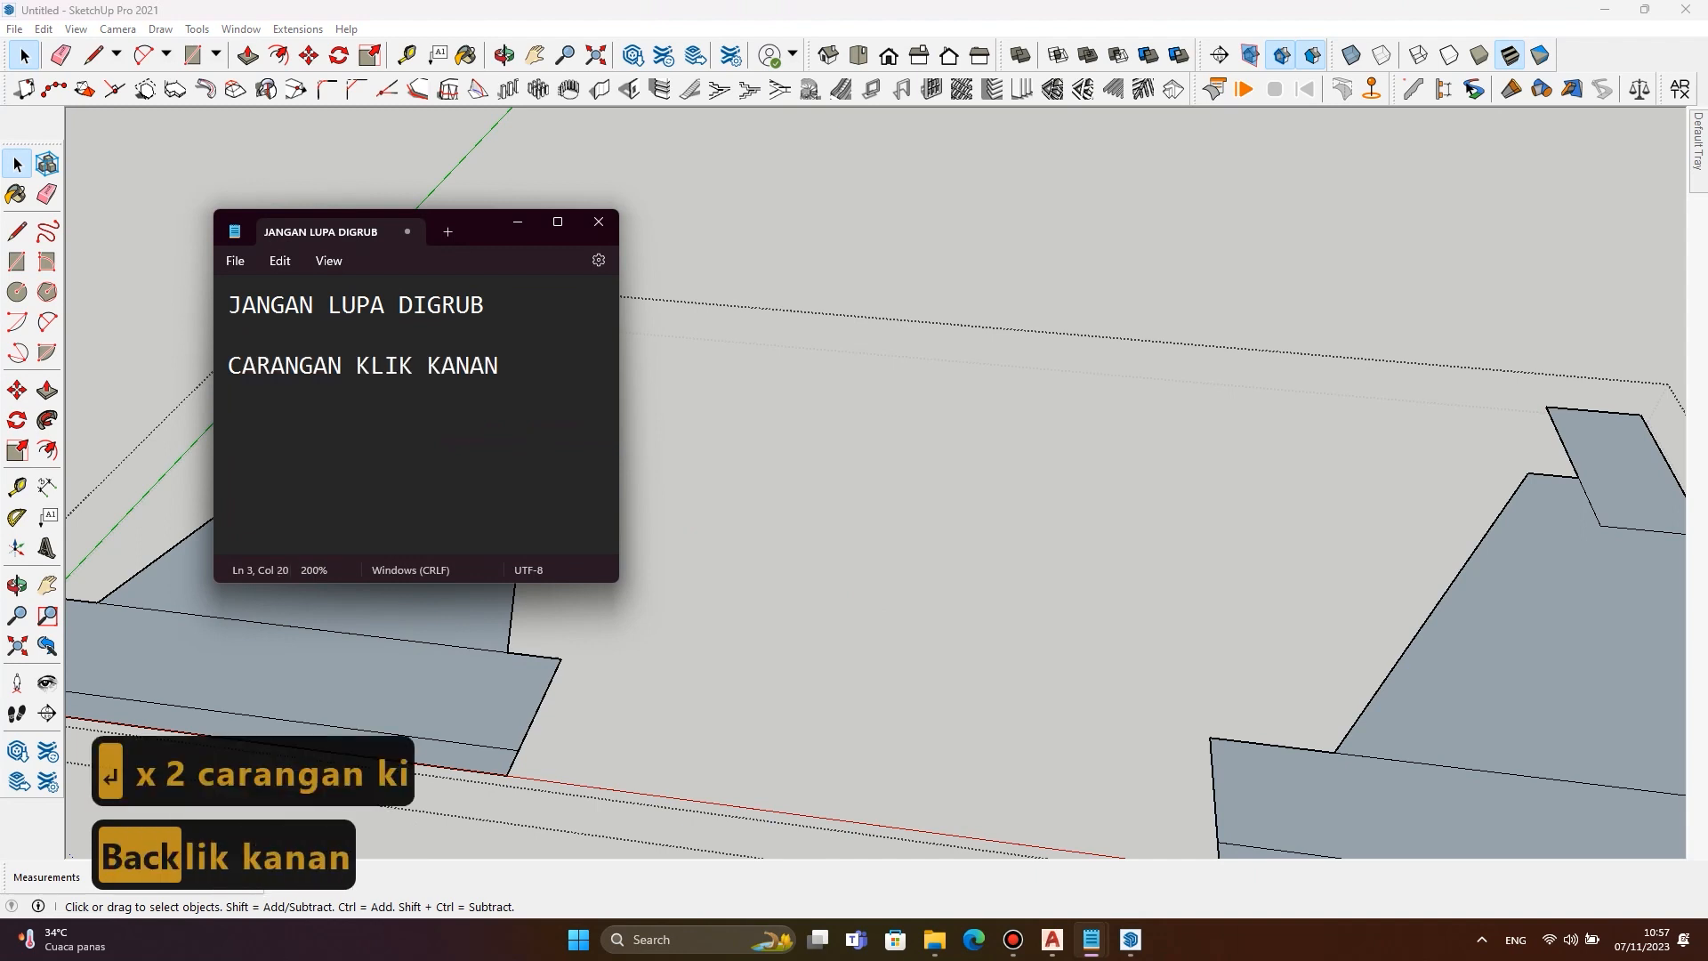
key(BackSpace)
key(BackSpace)
key(BackSpace)
key(BackSpace)
text(IRI 2X)
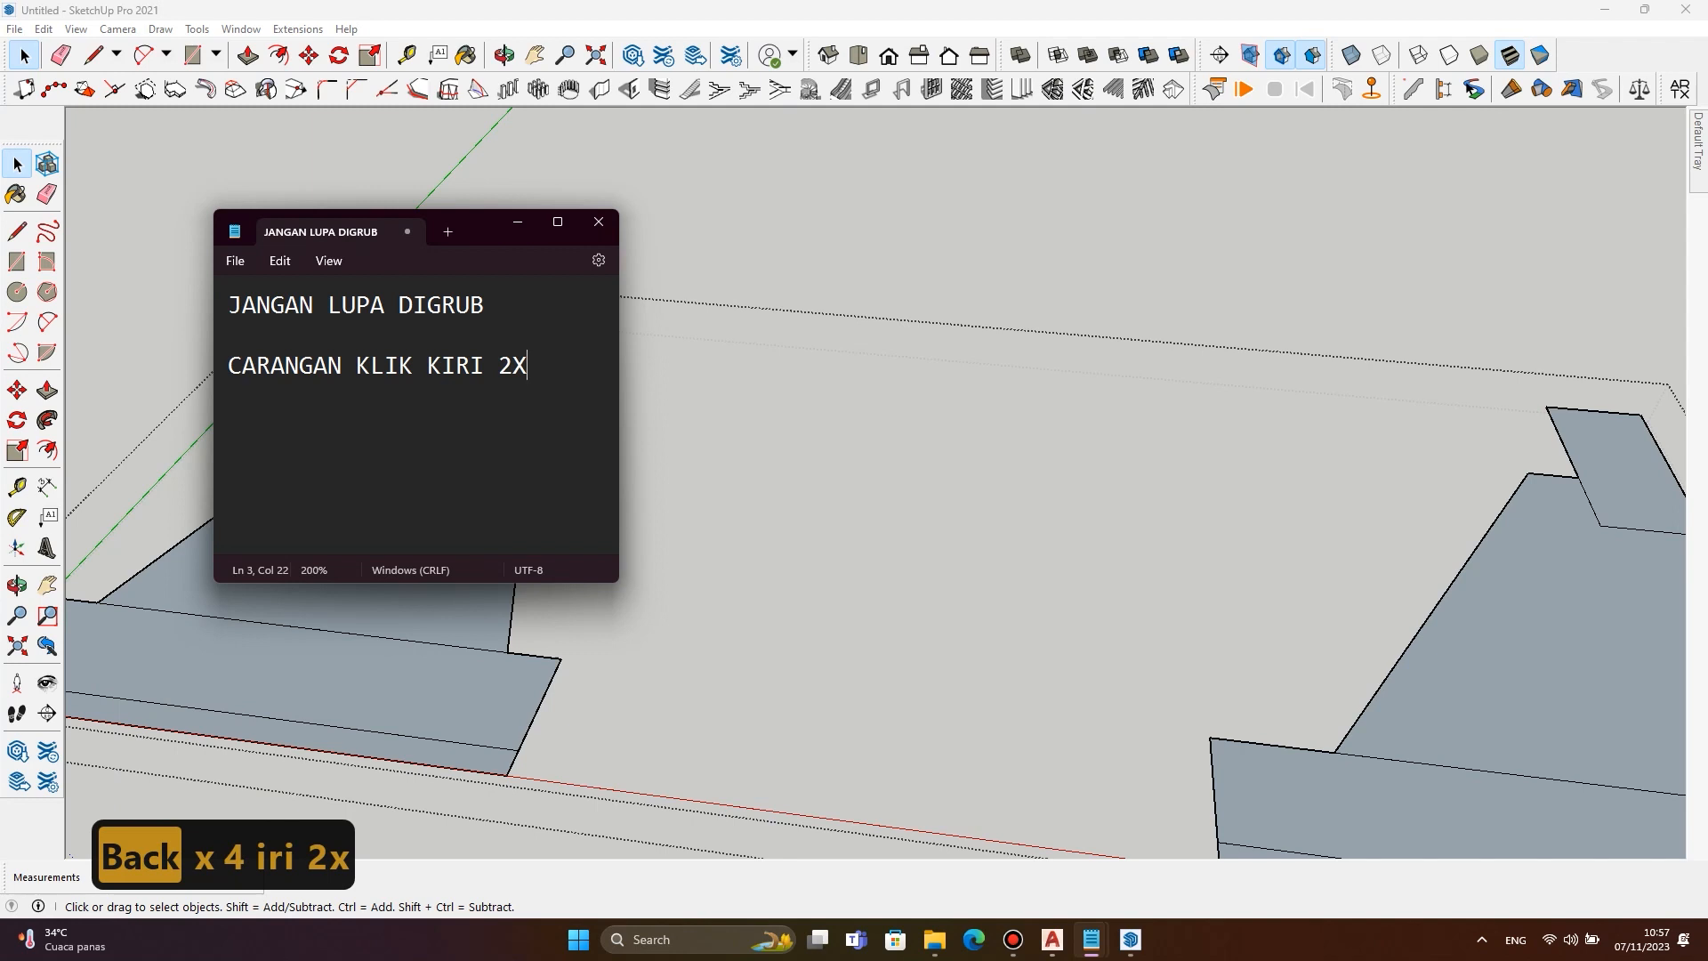
text( -)
key(BackSpace)
key(BackSpace)
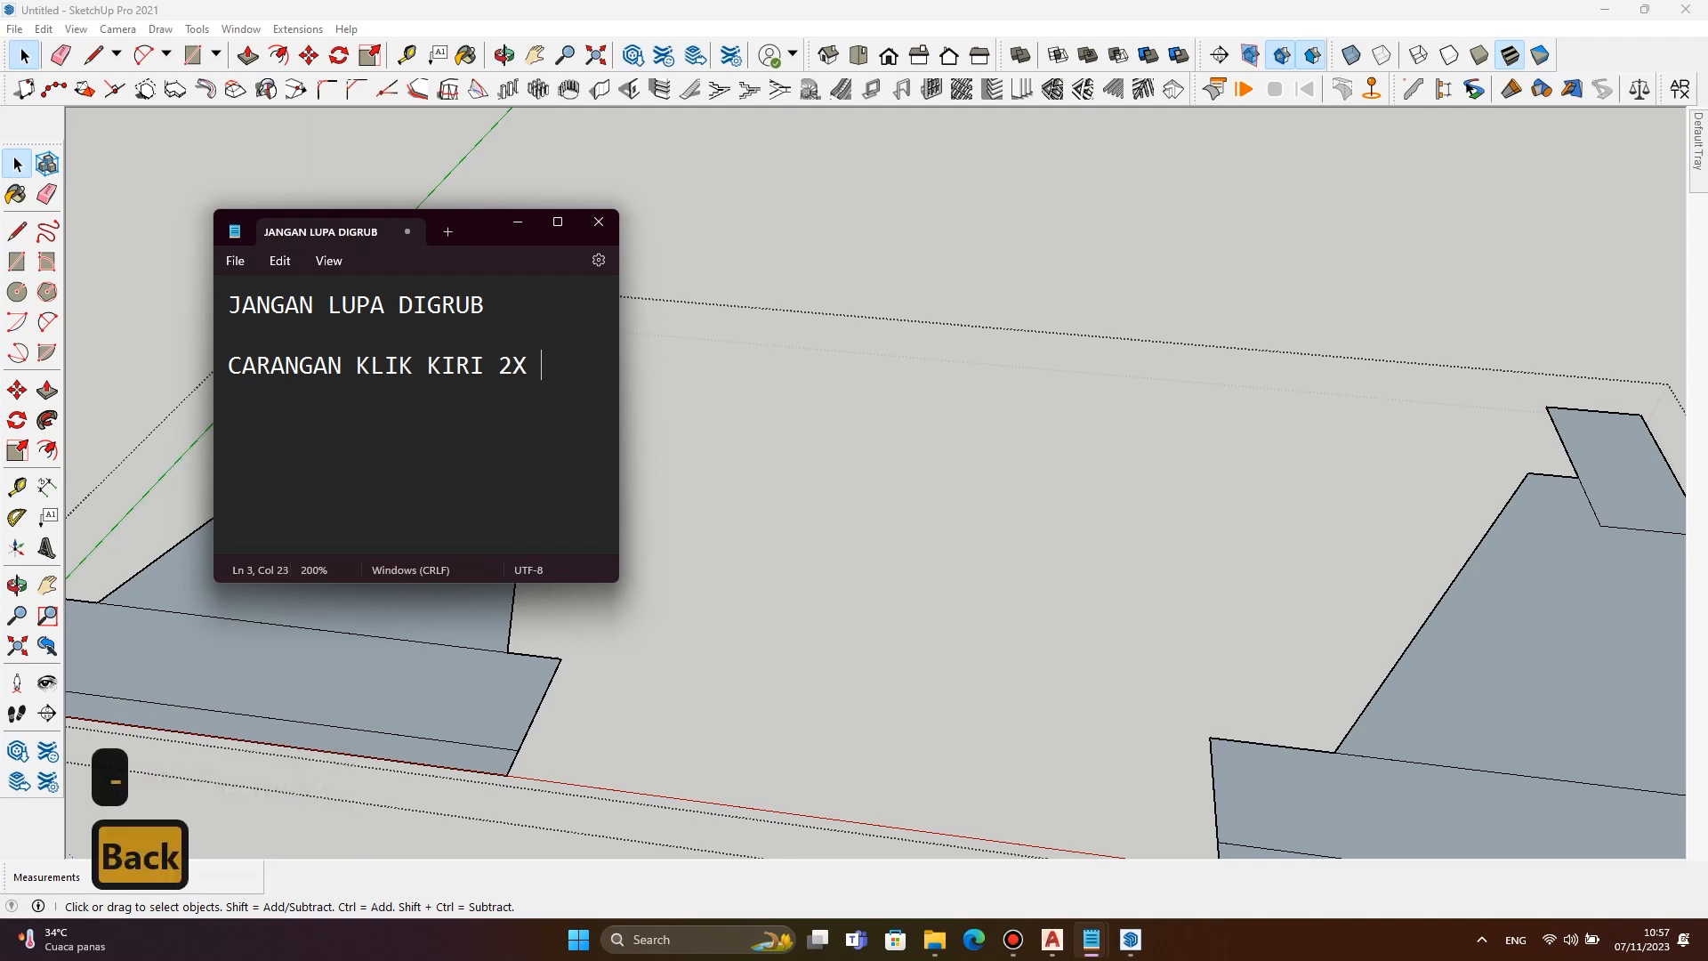
Add the line "KEMUDIAN KLIK KANAN PADA MOUSE" to the note and minimize Notepad.
key(Return)
text(KEMUDIAN KLIK KANAN)
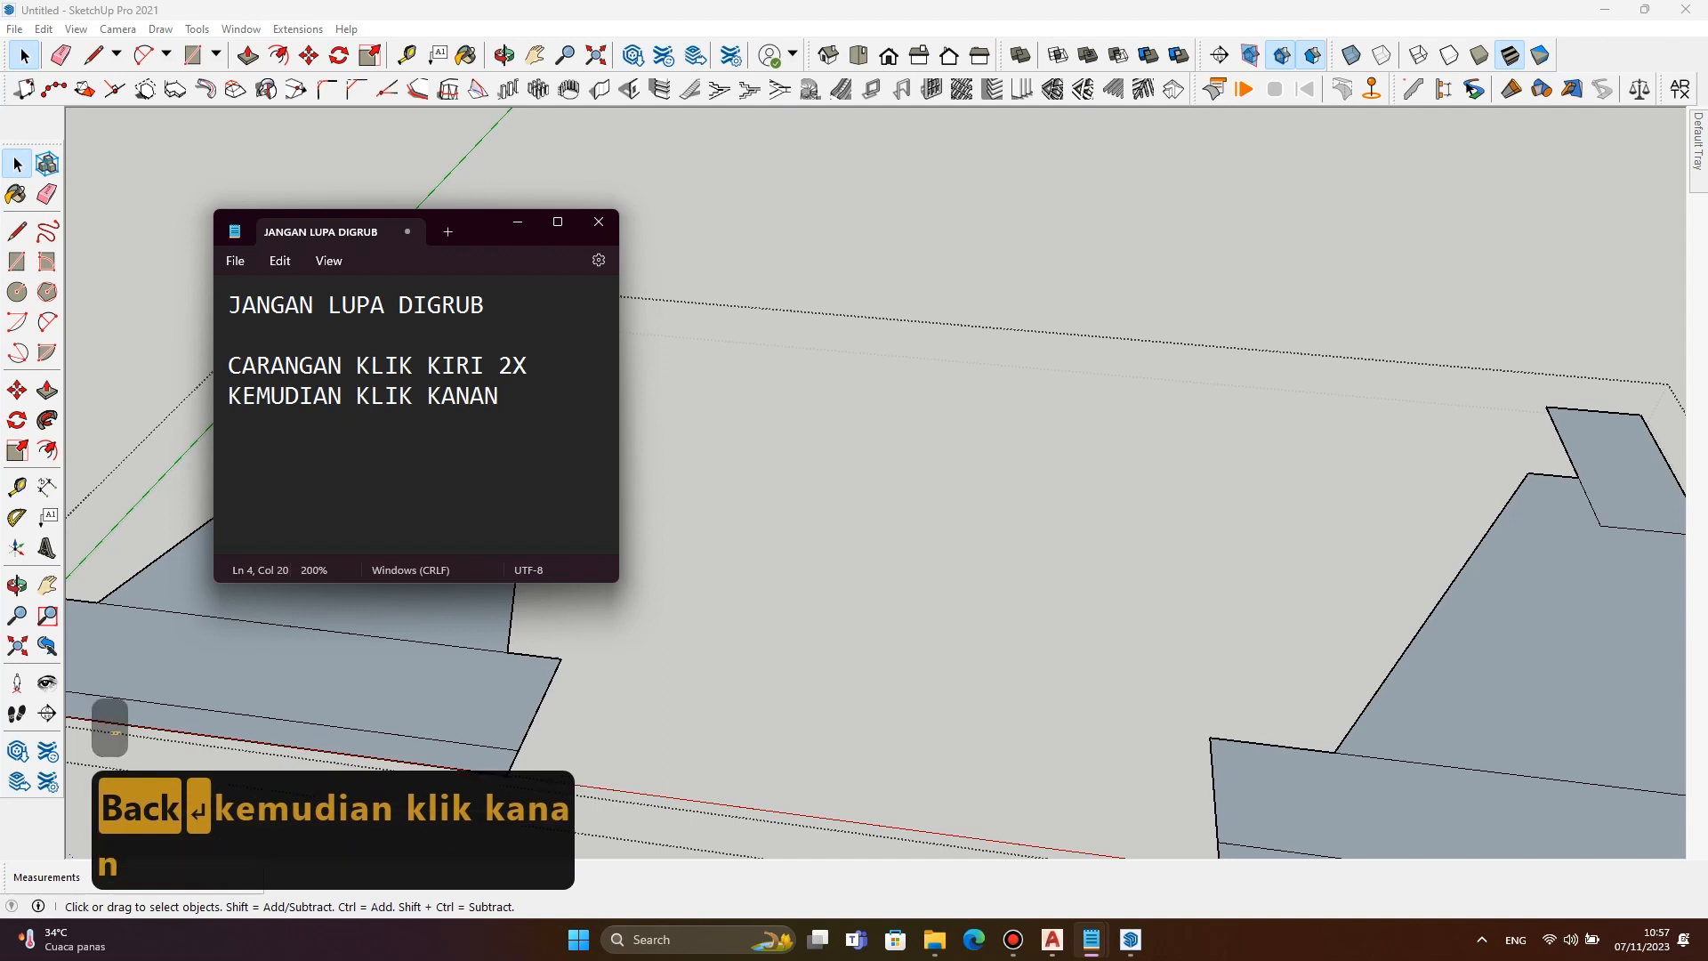
text( PADA MOUSE)
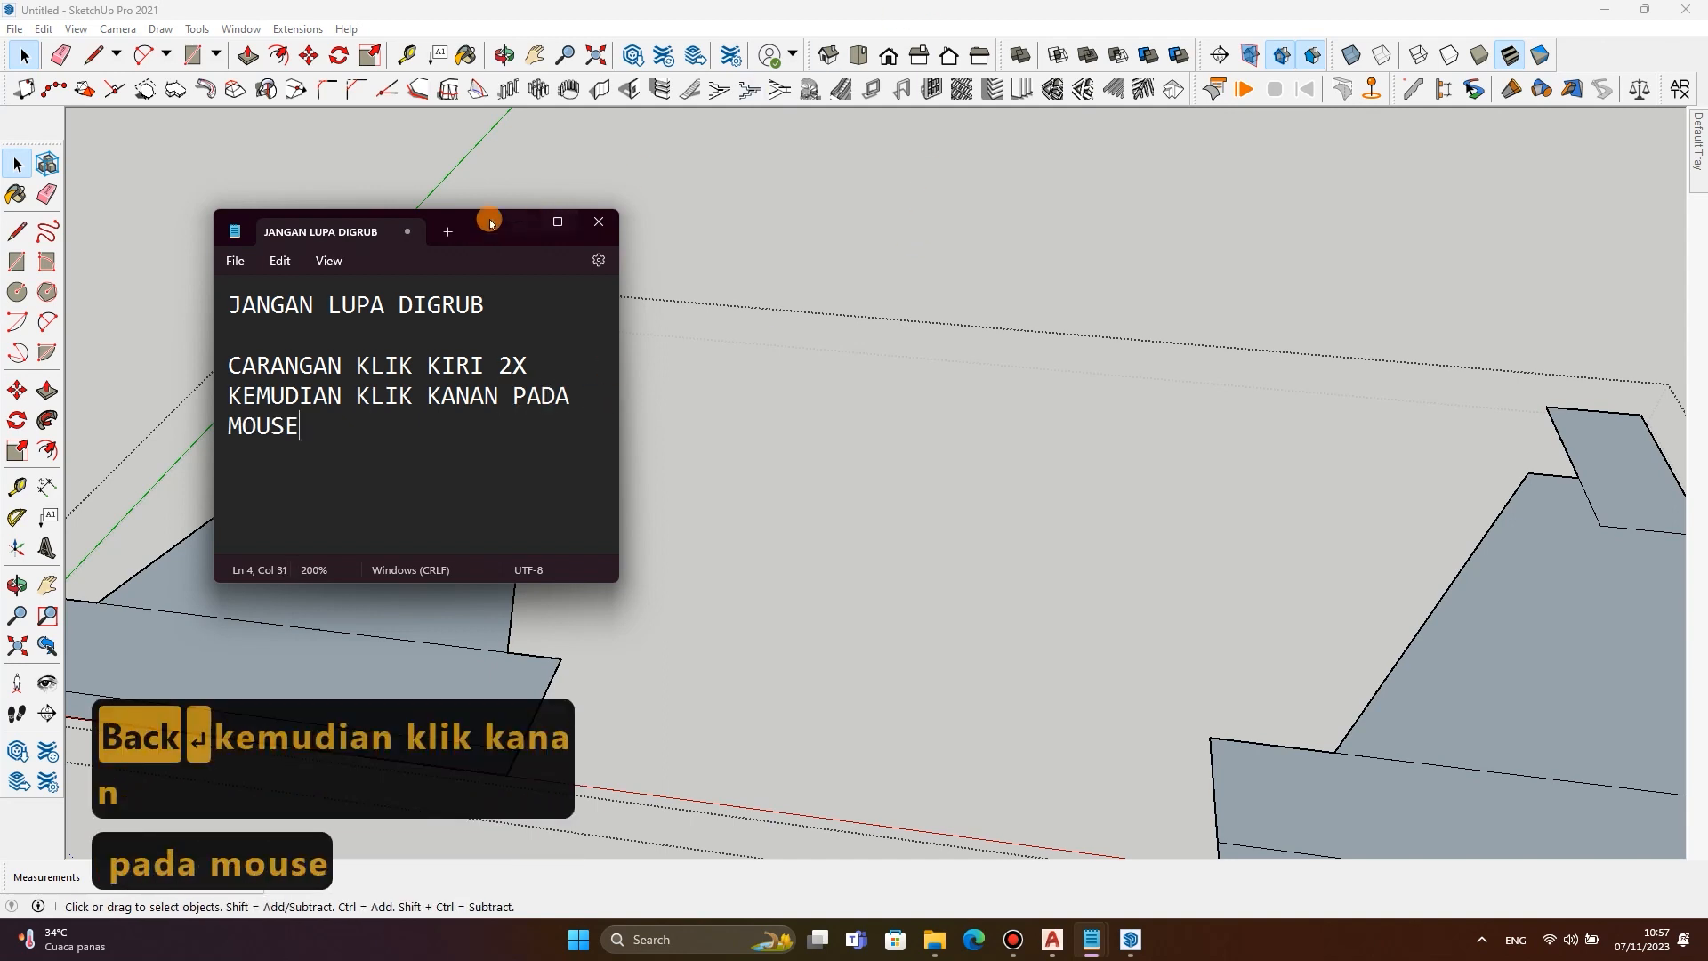
click(520, 222)
Make separate groups of the left-hand profile's cap and trapezoid.
right_click(476, 371)
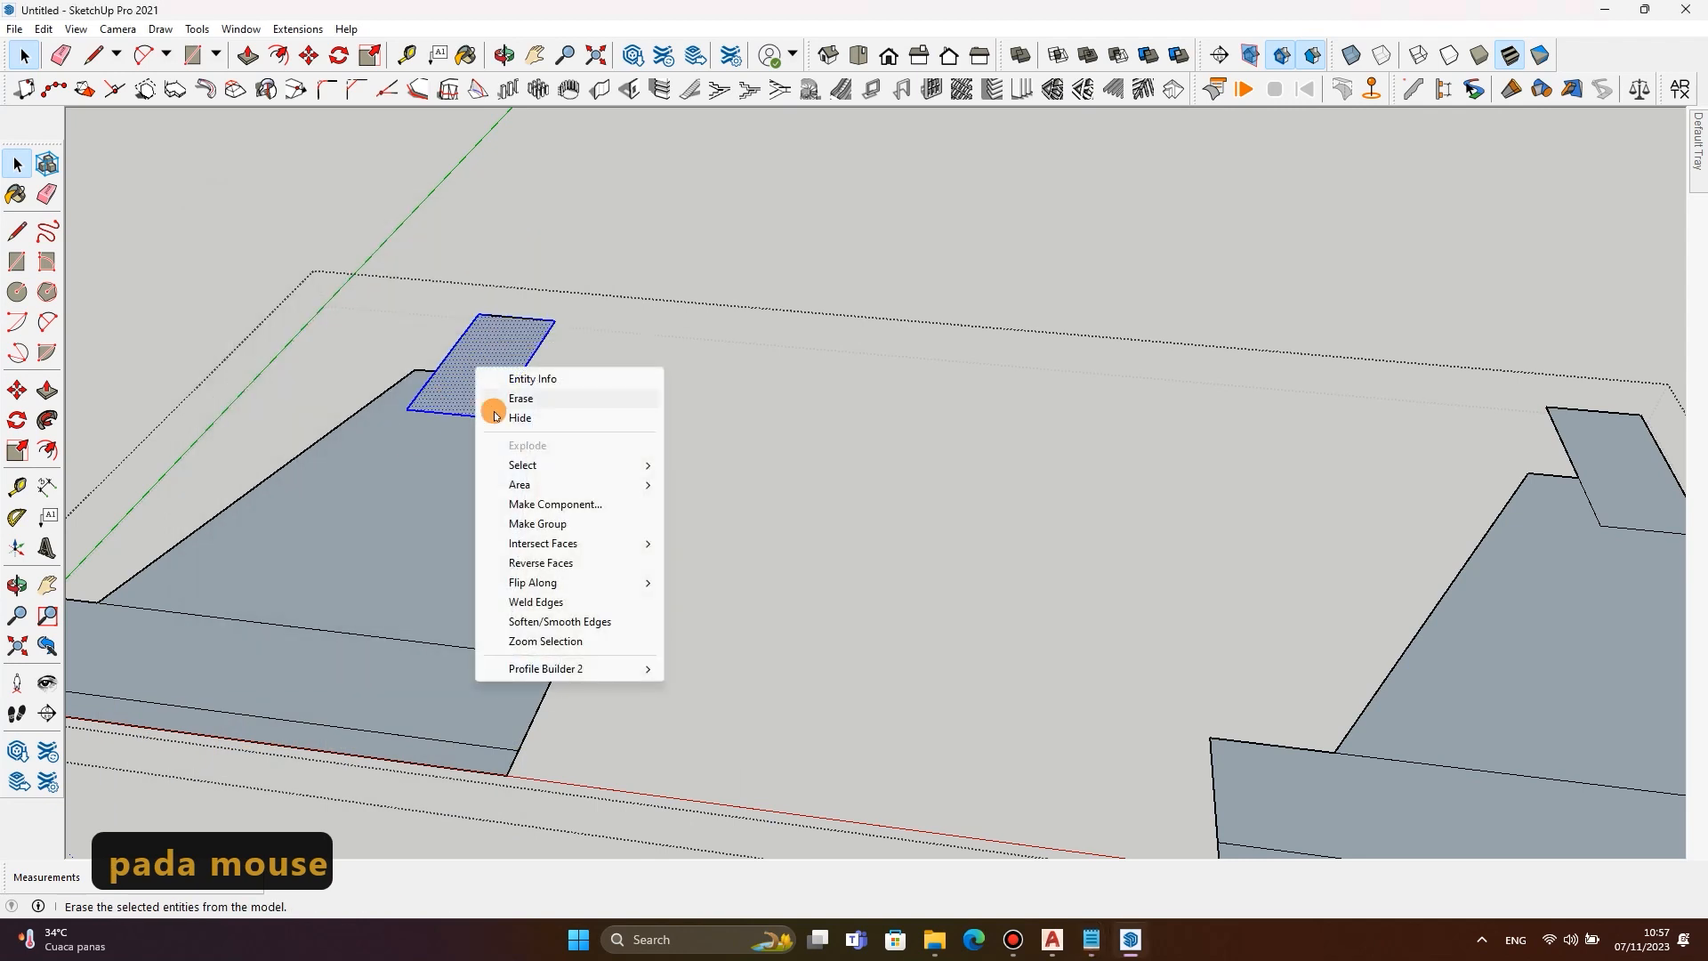
click(551, 524)
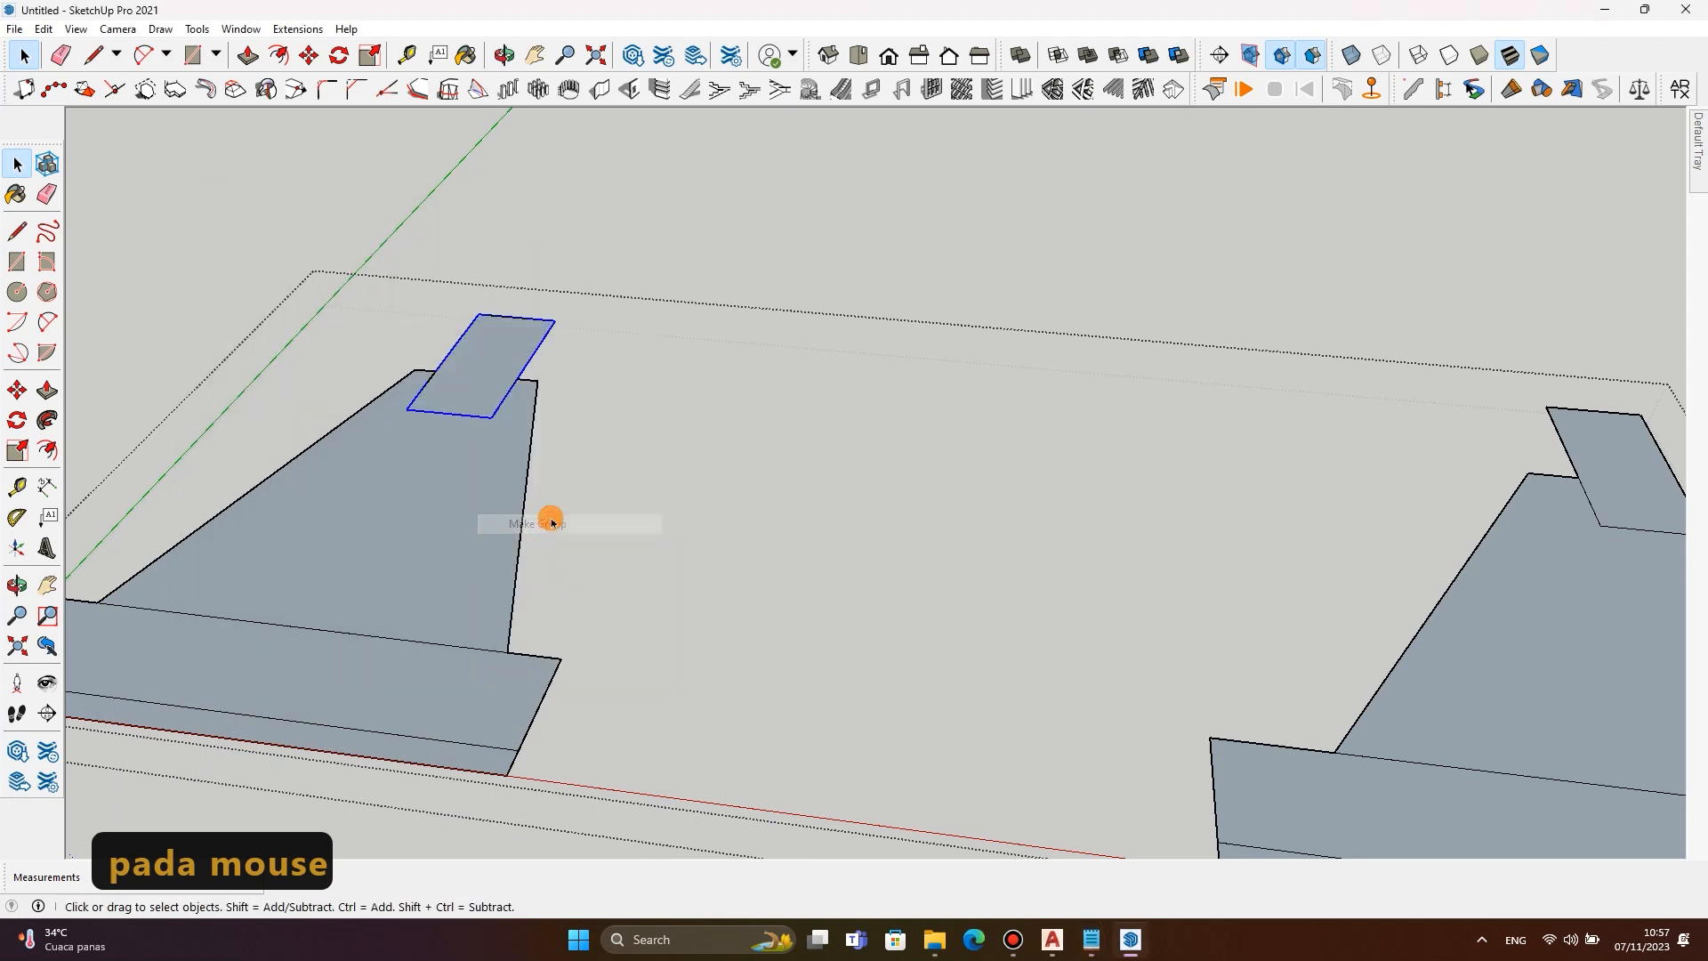
right_click(439, 467)
click(522, 625)
Make separate groups of the left-hand profile's base rectangle and the thin strip beneath it.
scroll(602, 476, down, 5)
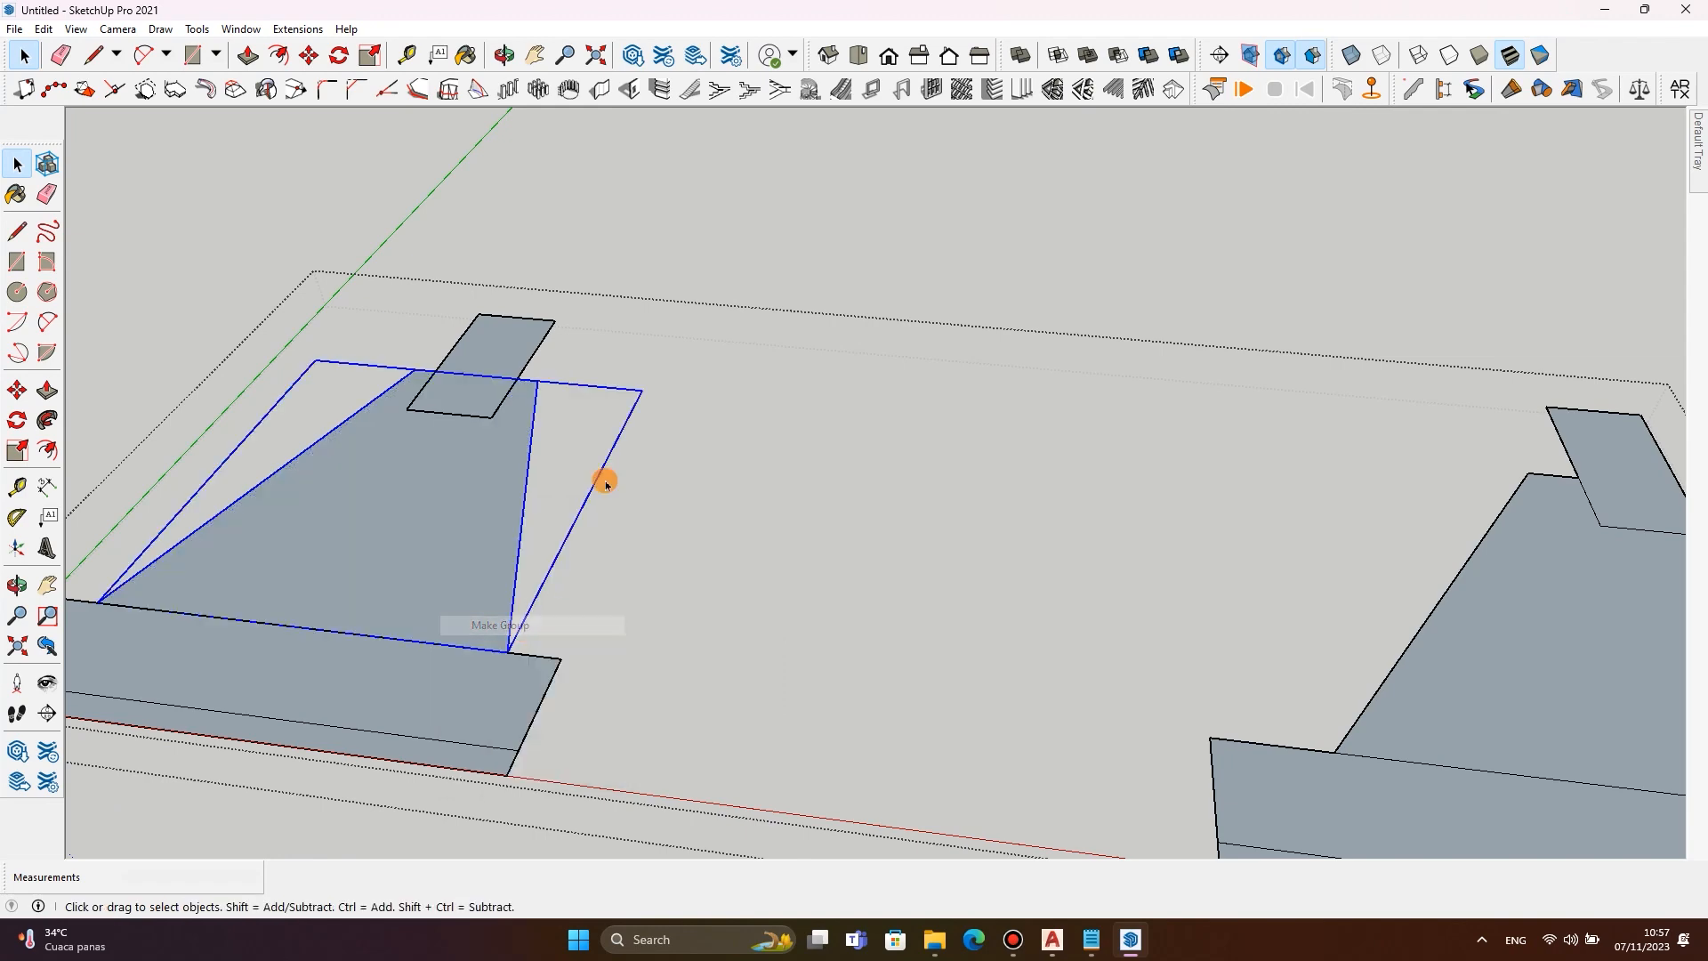
click(392, 614)
right_click(392, 612)
click(474, 456)
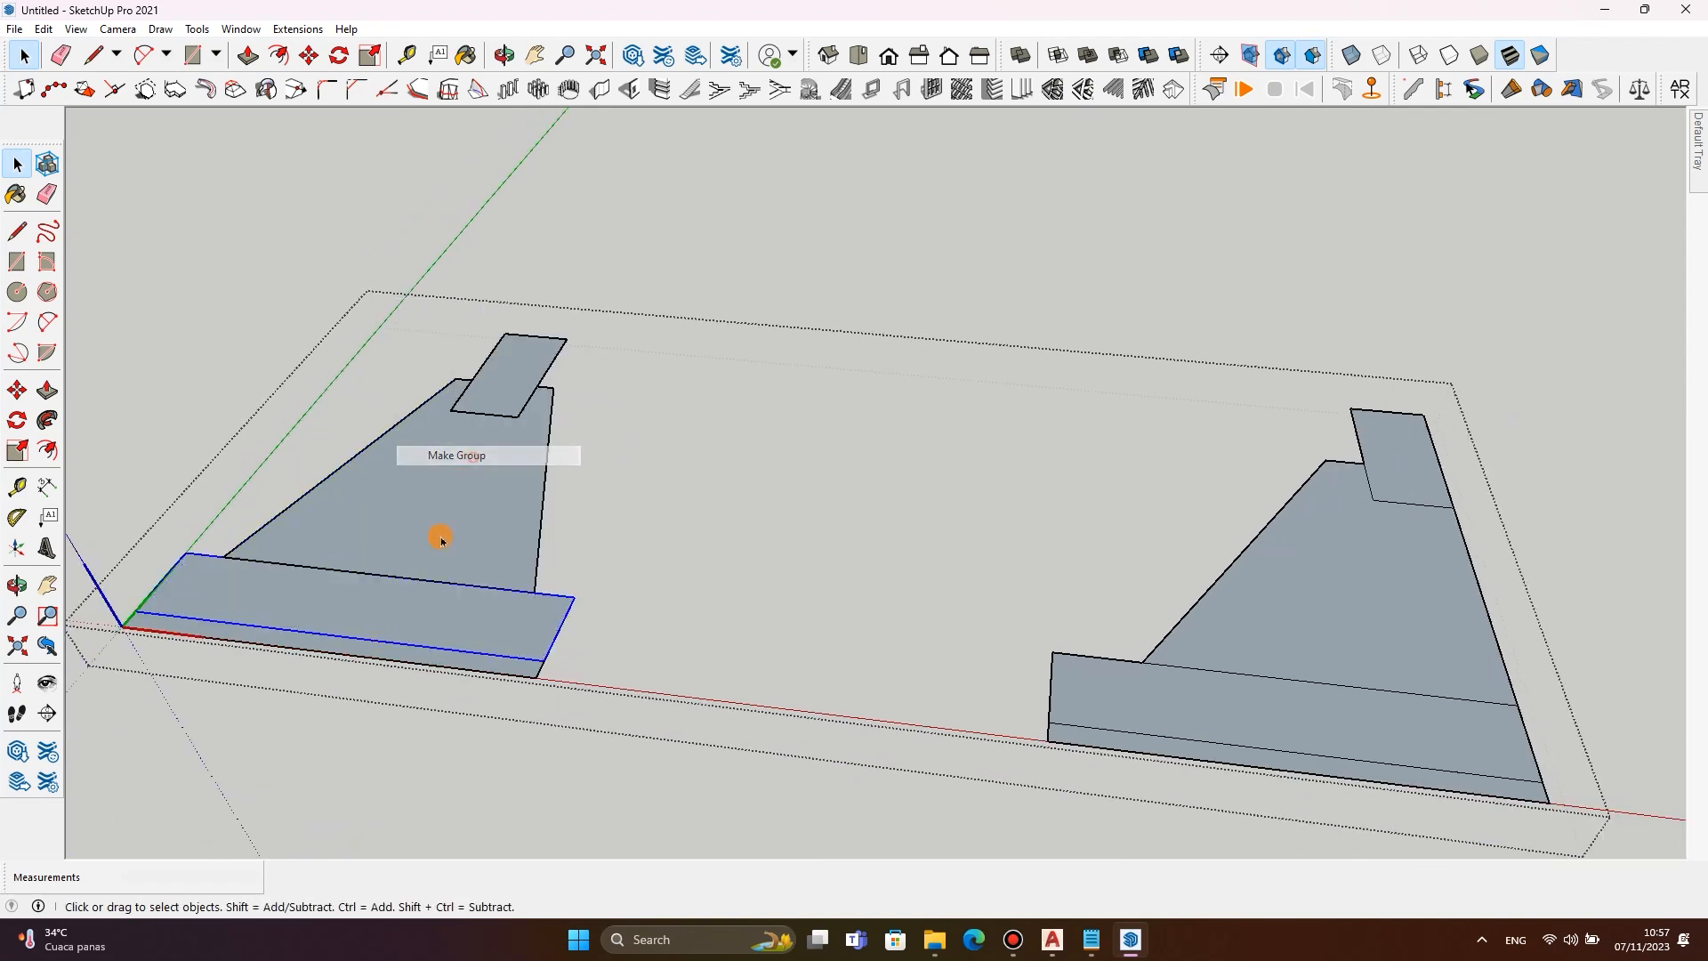
right_click(431, 649)
click(507, 517)
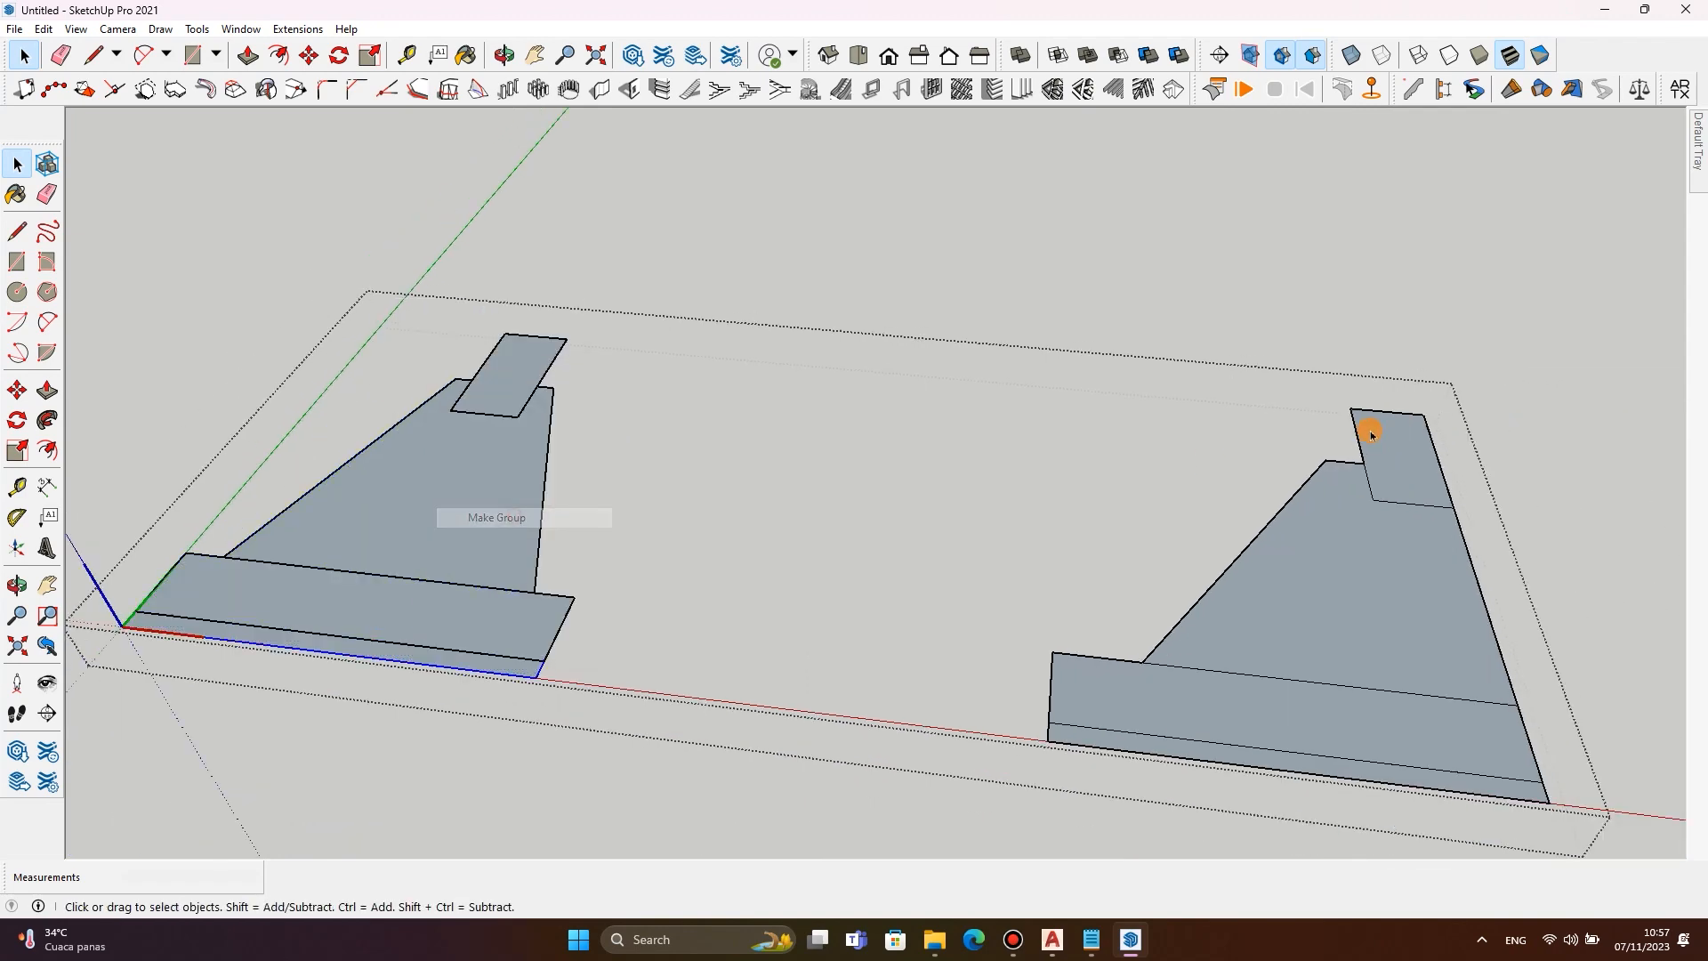
Make separate groups of the right-hand profile's cap and trapezoid.
click(1389, 437)
right_click(1388, 440)
click(1467, 606)
click(1365, 564)
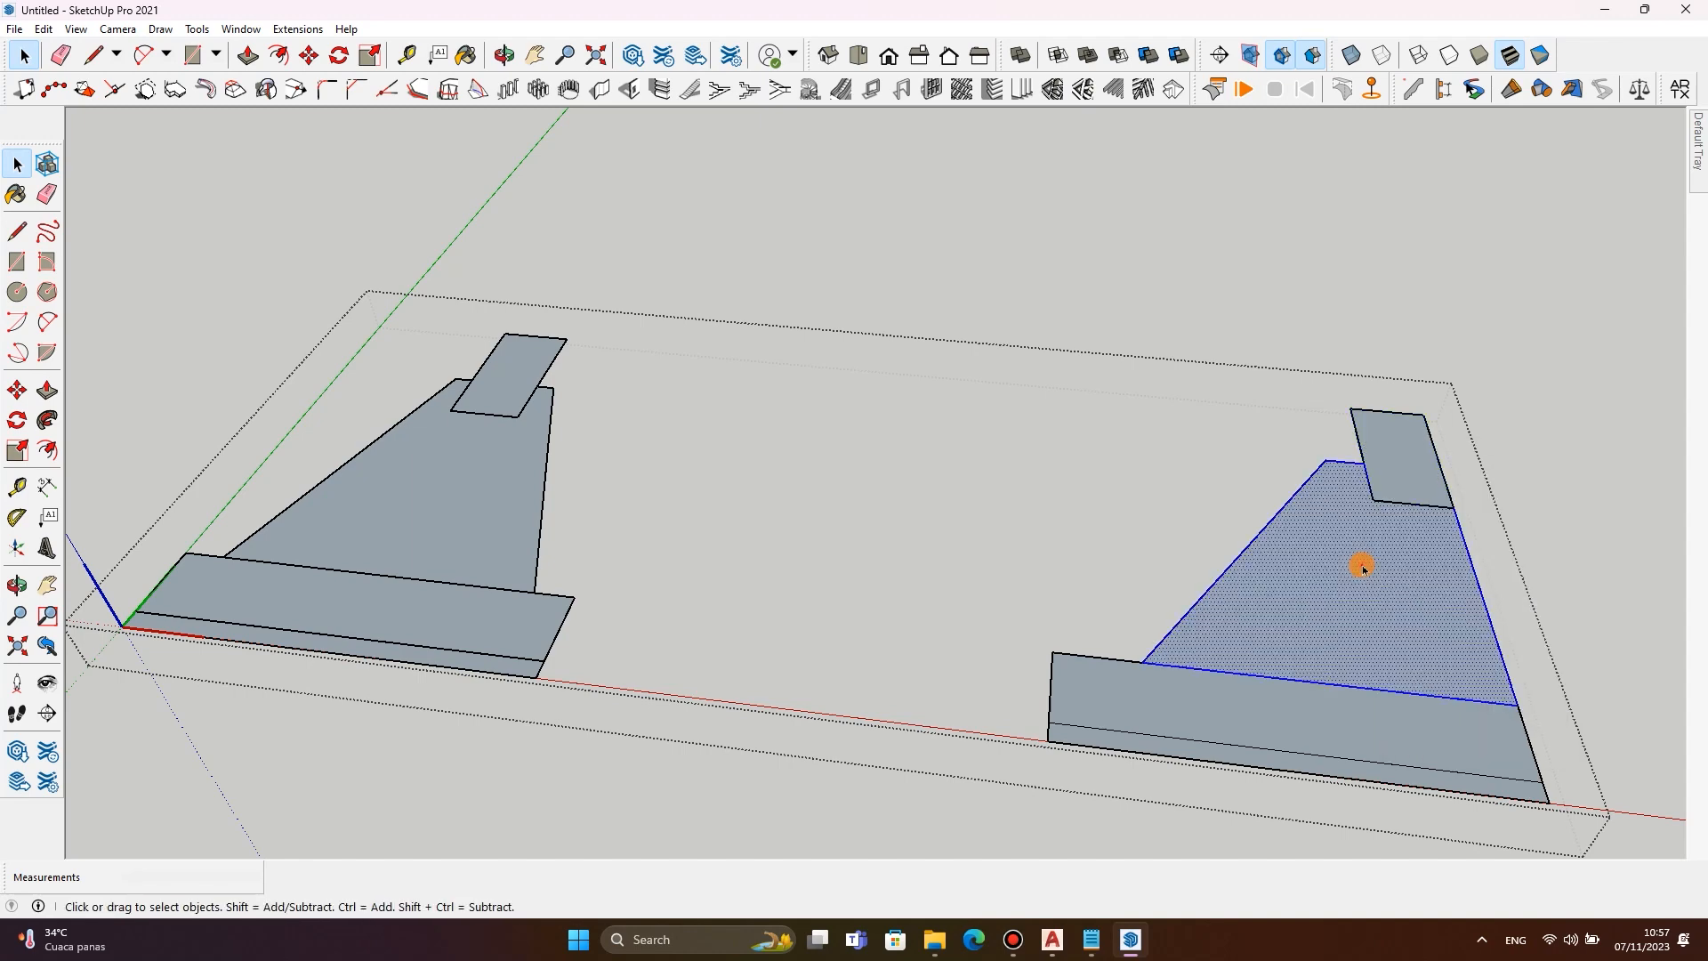
right_click(1365, 557)
click(1428, 706)
Make separate groups of the right-hand profile's base rectangle and the thin strip beneath it.
scroll(1168, 560, down, 1)
scroll(1168, 560, up, 2)
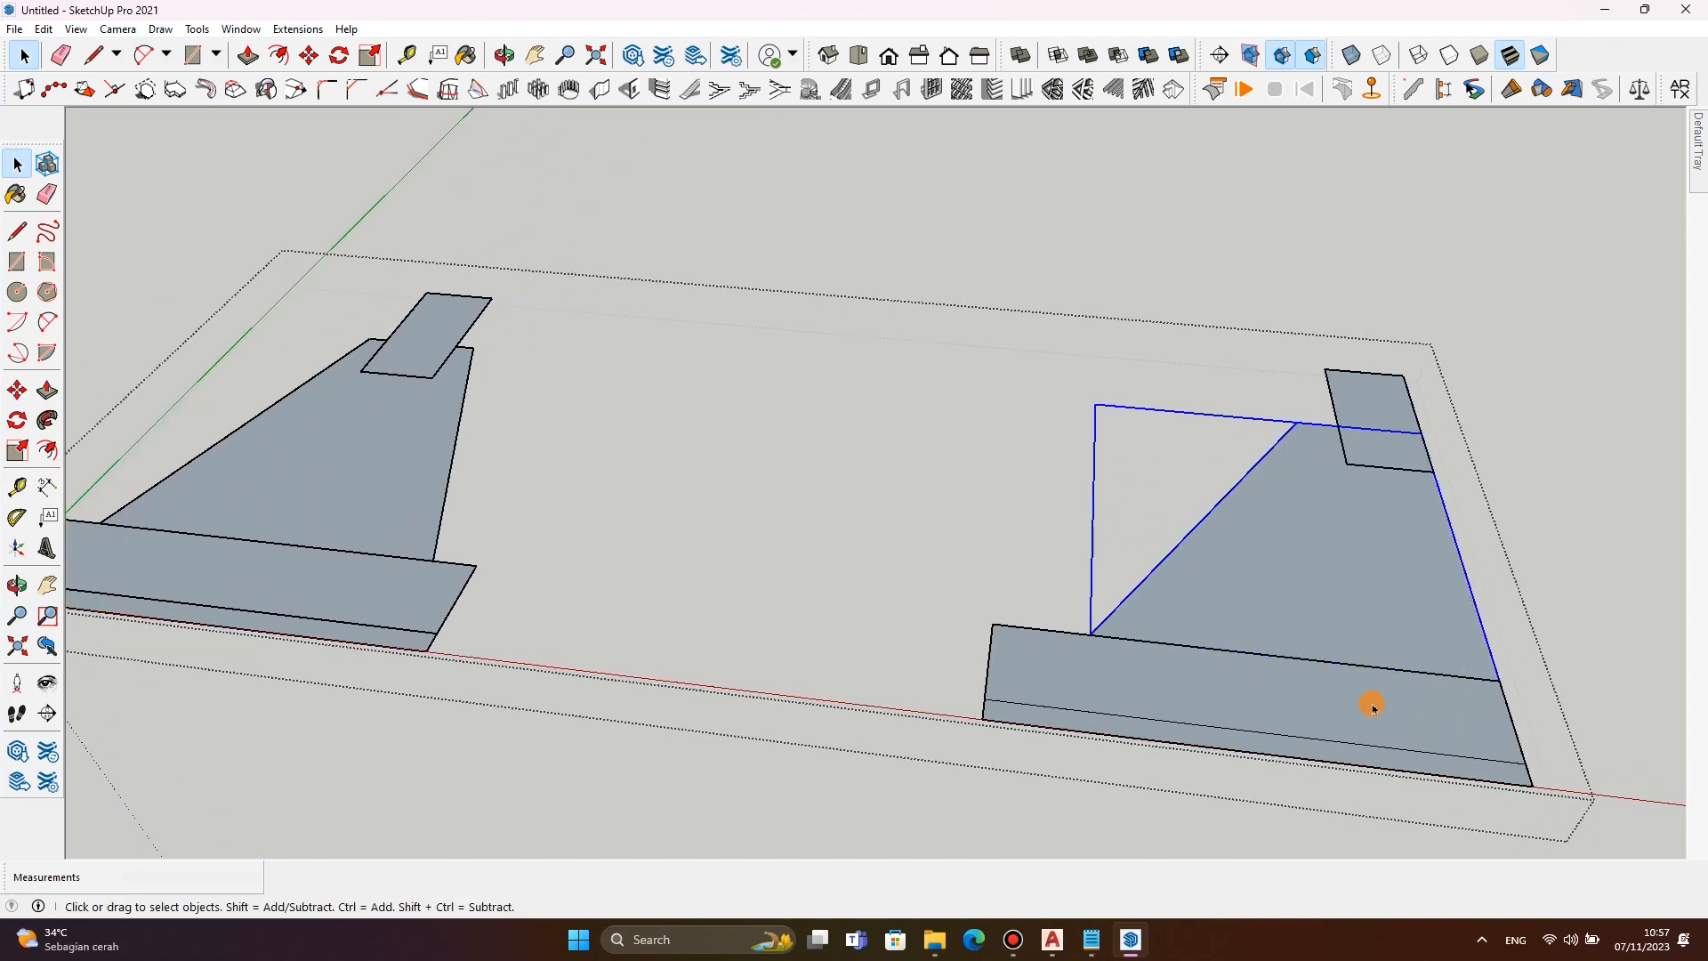
click(1371, 702)
right_click(1373, 702)
click(1467, 549)
scroll(995, 397, down, 3)
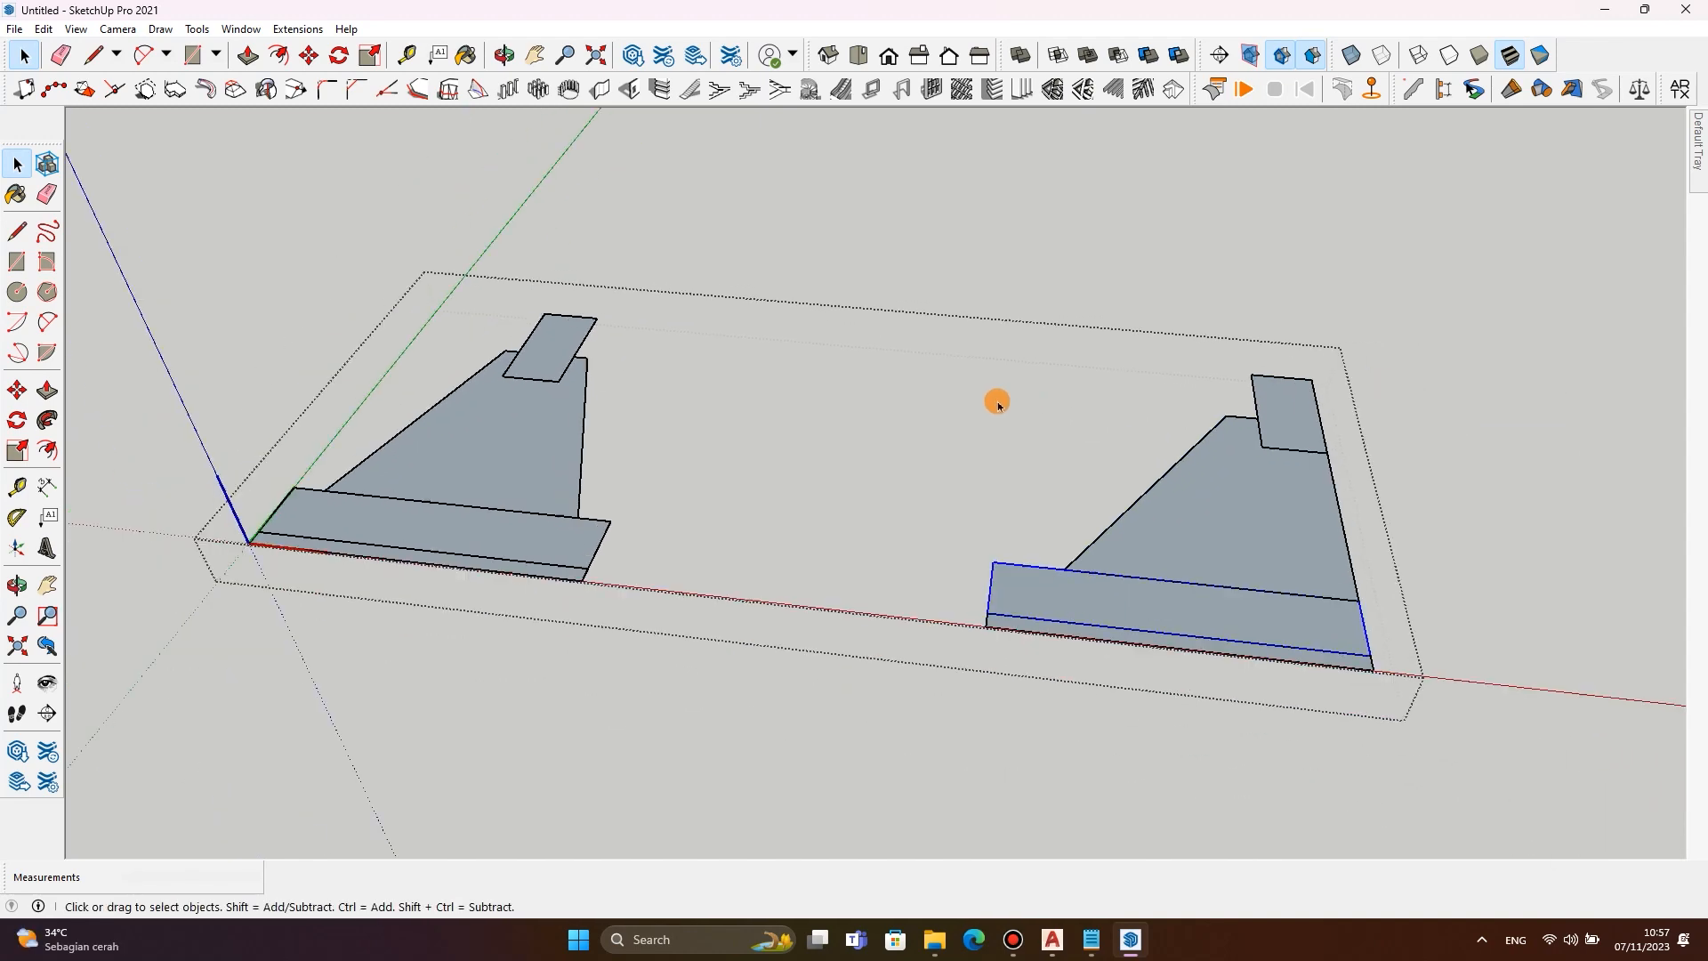
scroll(1129, 599, up, 5)
right_click(1125, 625)
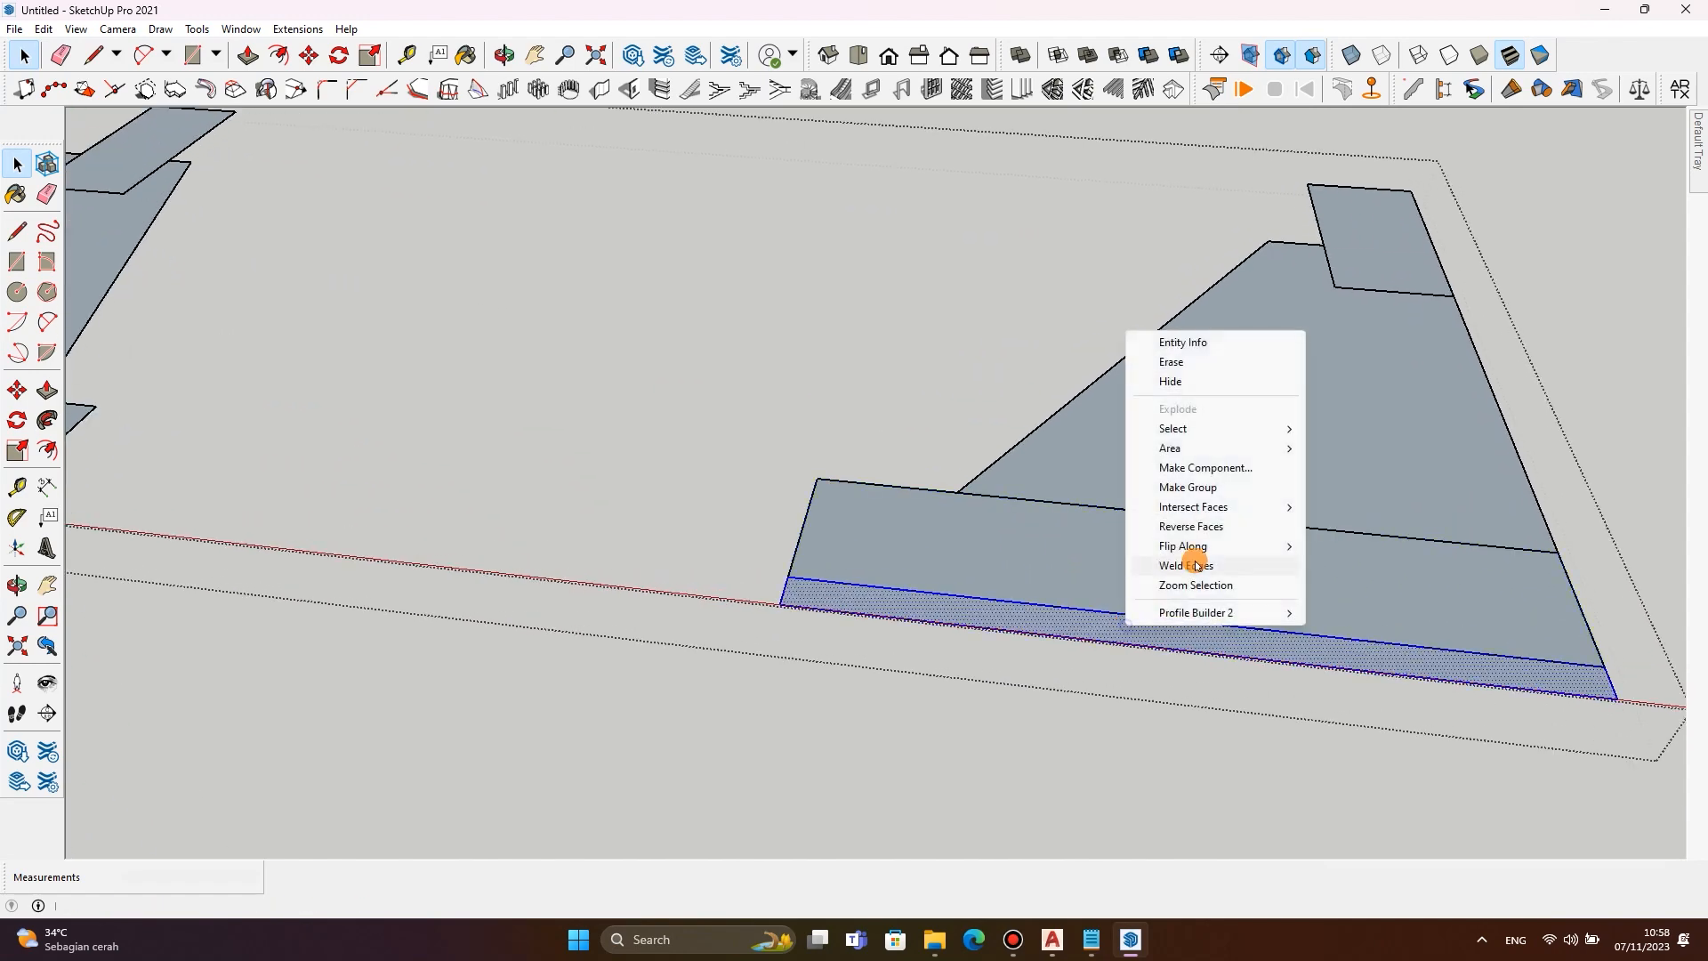
click(1191, 487)
Open the left-hand profile's cap group for editing.
scroll(1117, 528, down, 3)
double_click(610, 333)
key(p)
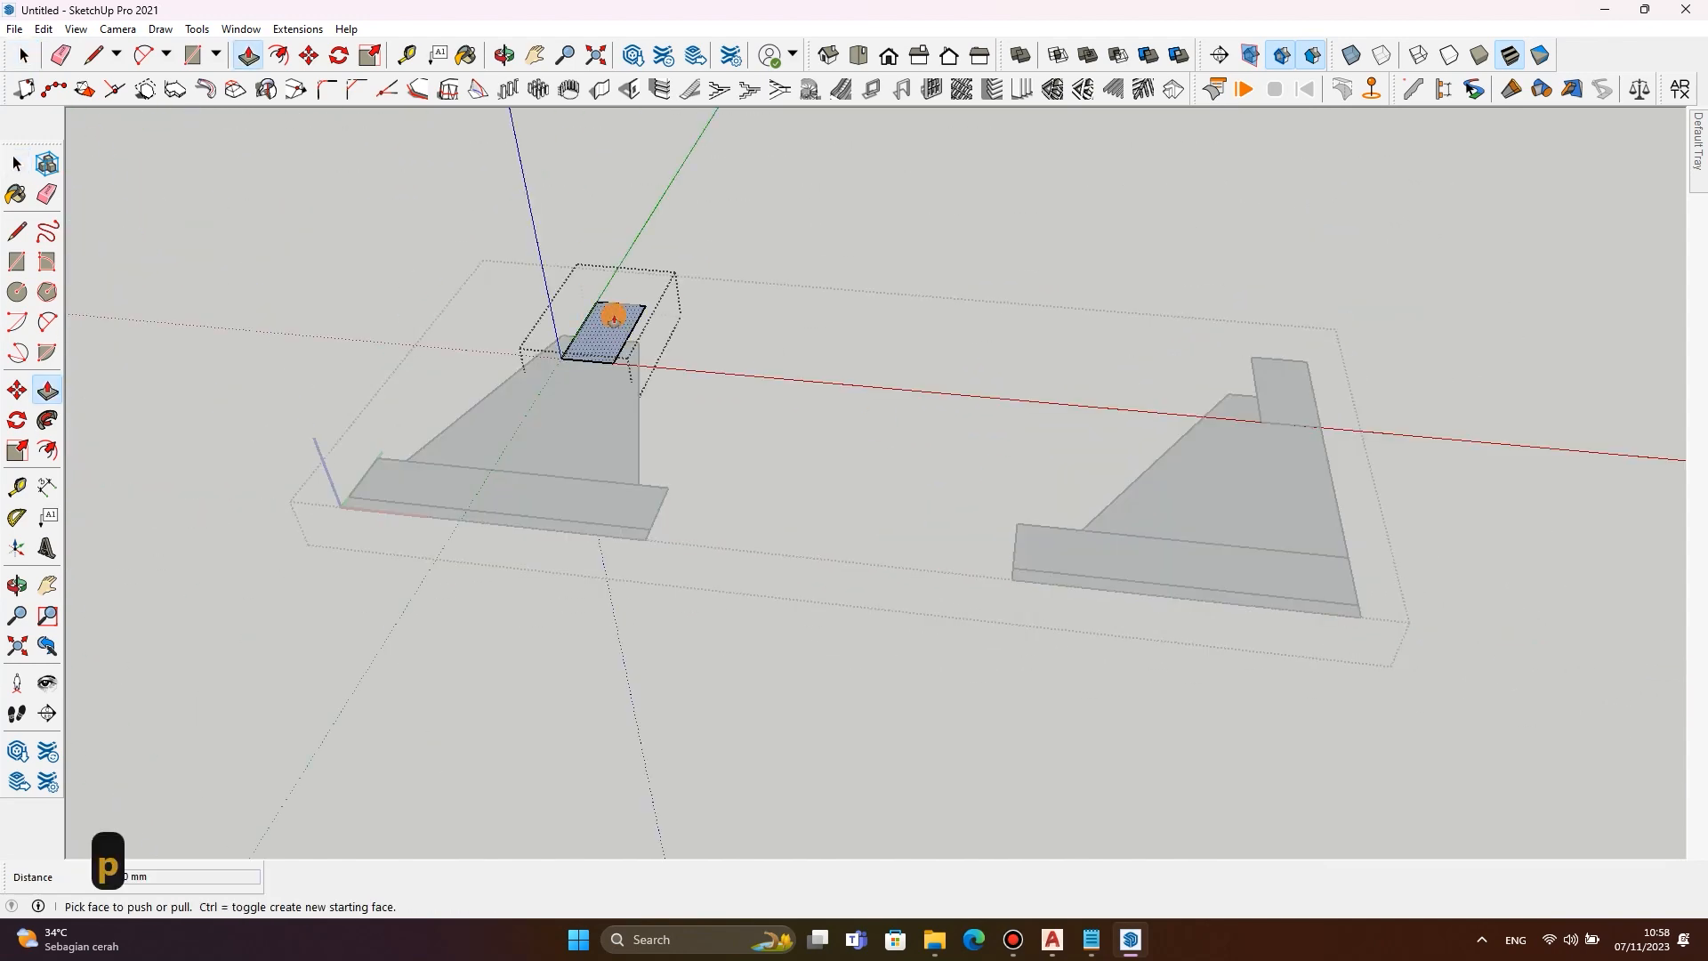
drag(609, 334, 569, 162)
text(3000)
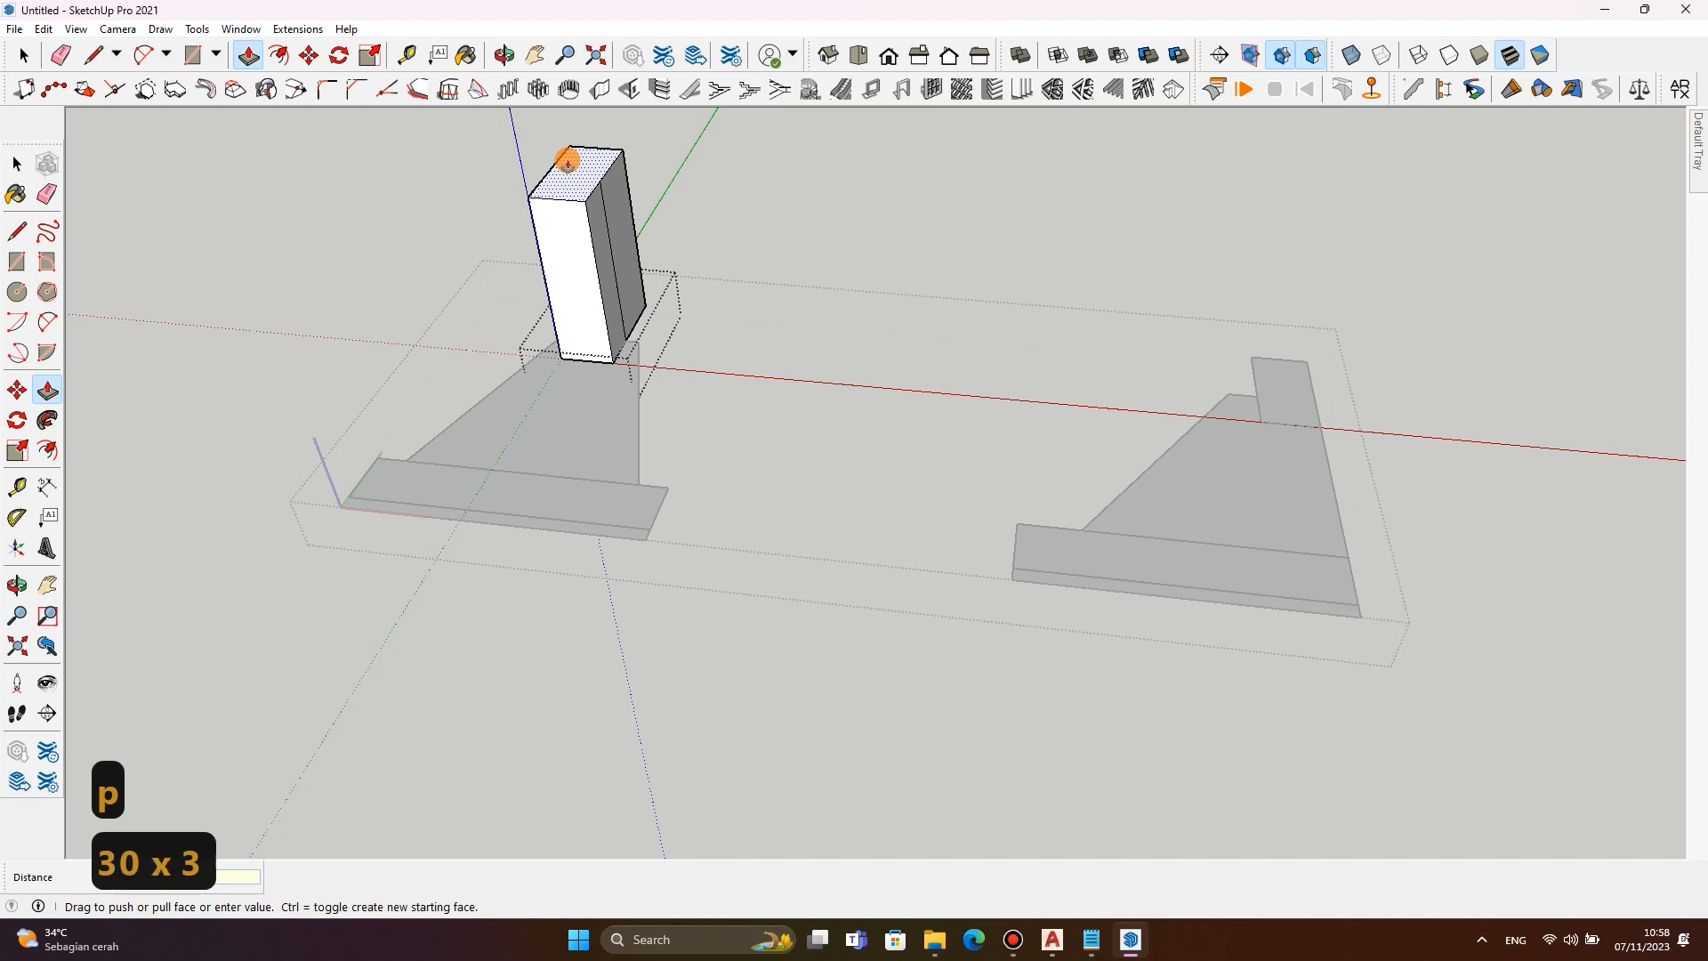
key(Return)
scroll(622, 602, down, 5)
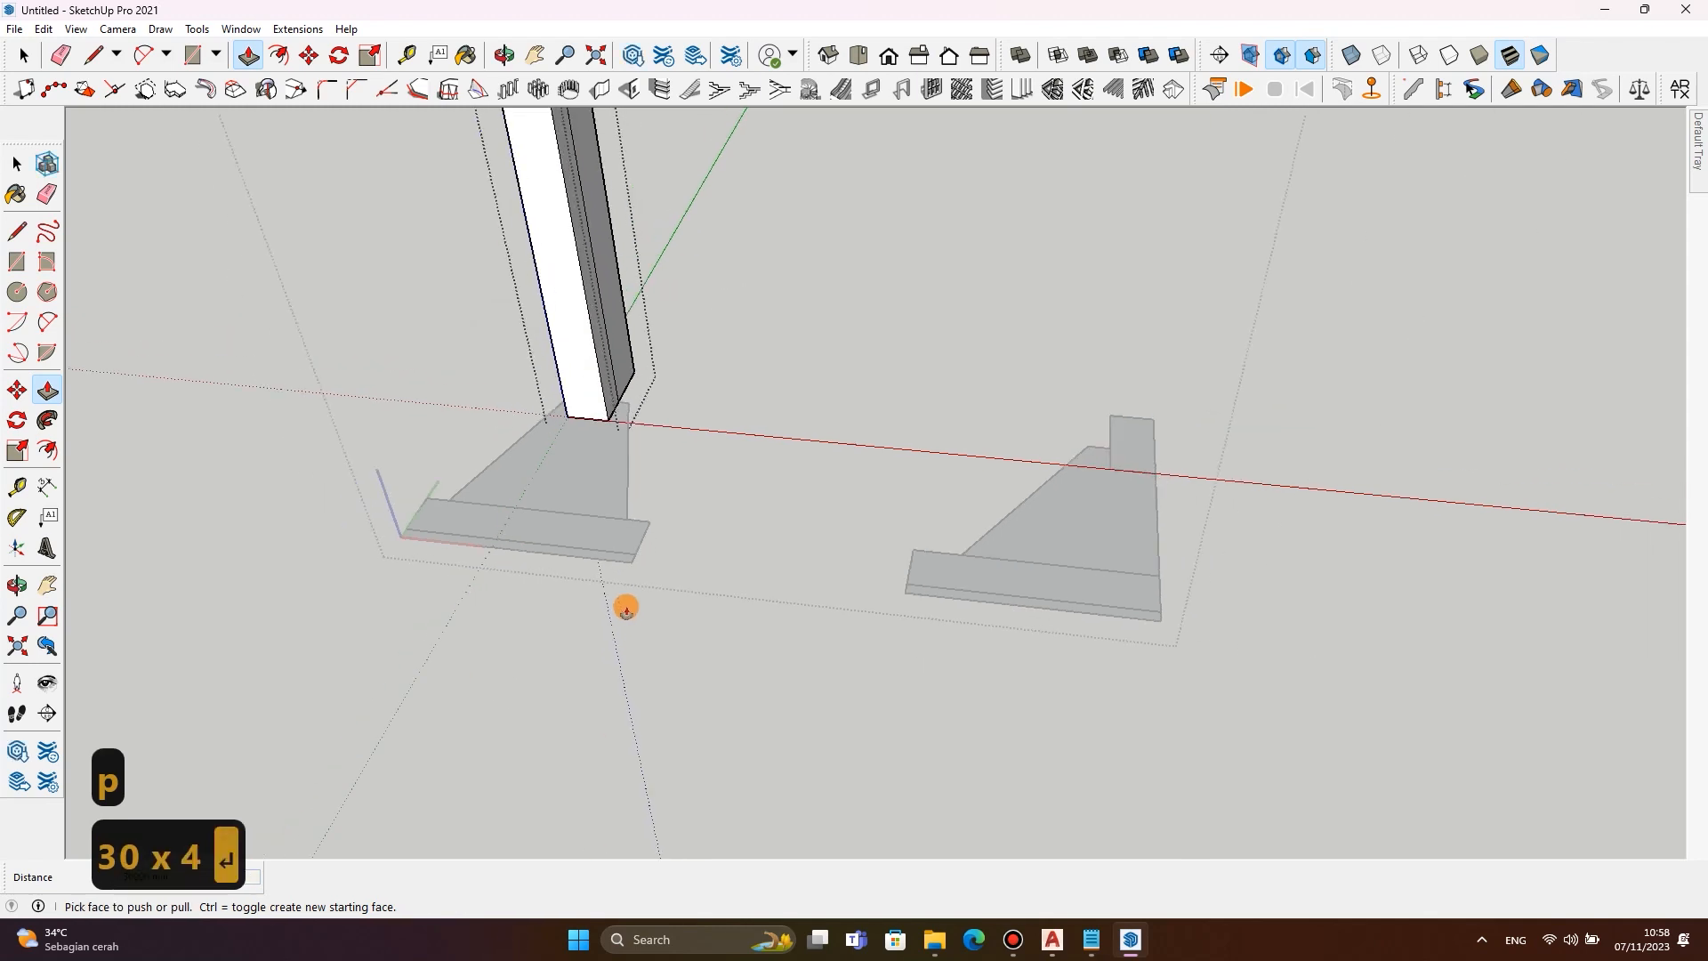
key(ctrl+z)
Extrude the left-hand profile's cap face upward by 3000 mm with Push/Pull.
scroll(622, 472, up, 2)
click(622, 477)
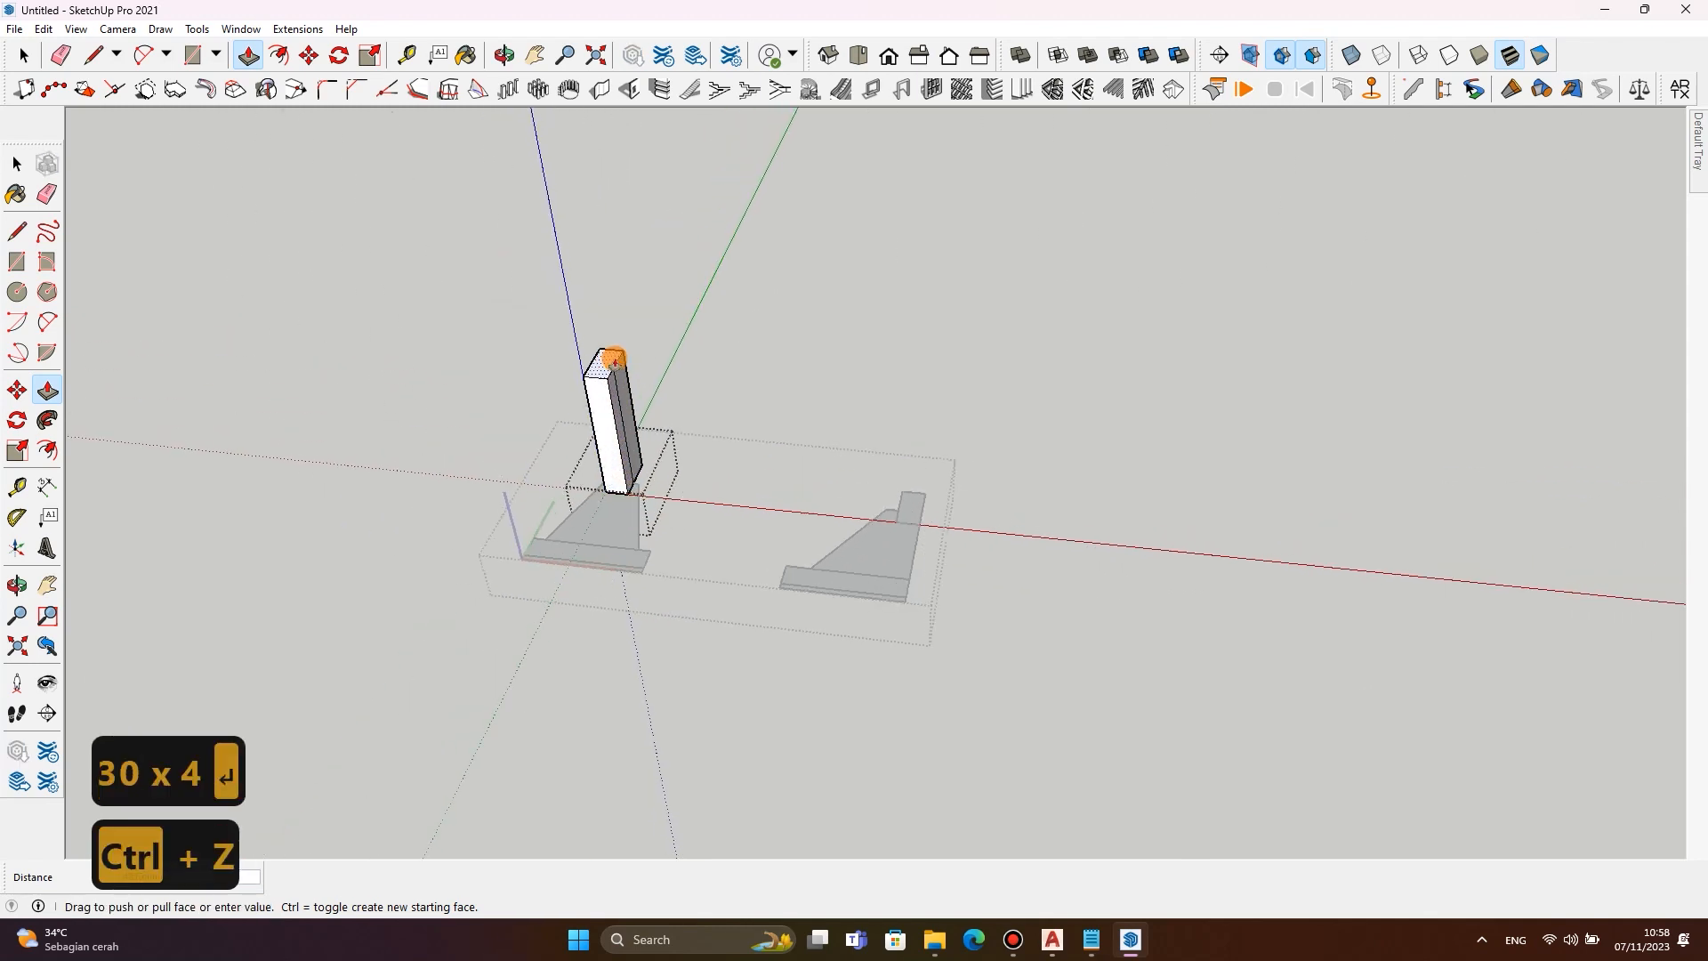
text(3000)
key(Return)
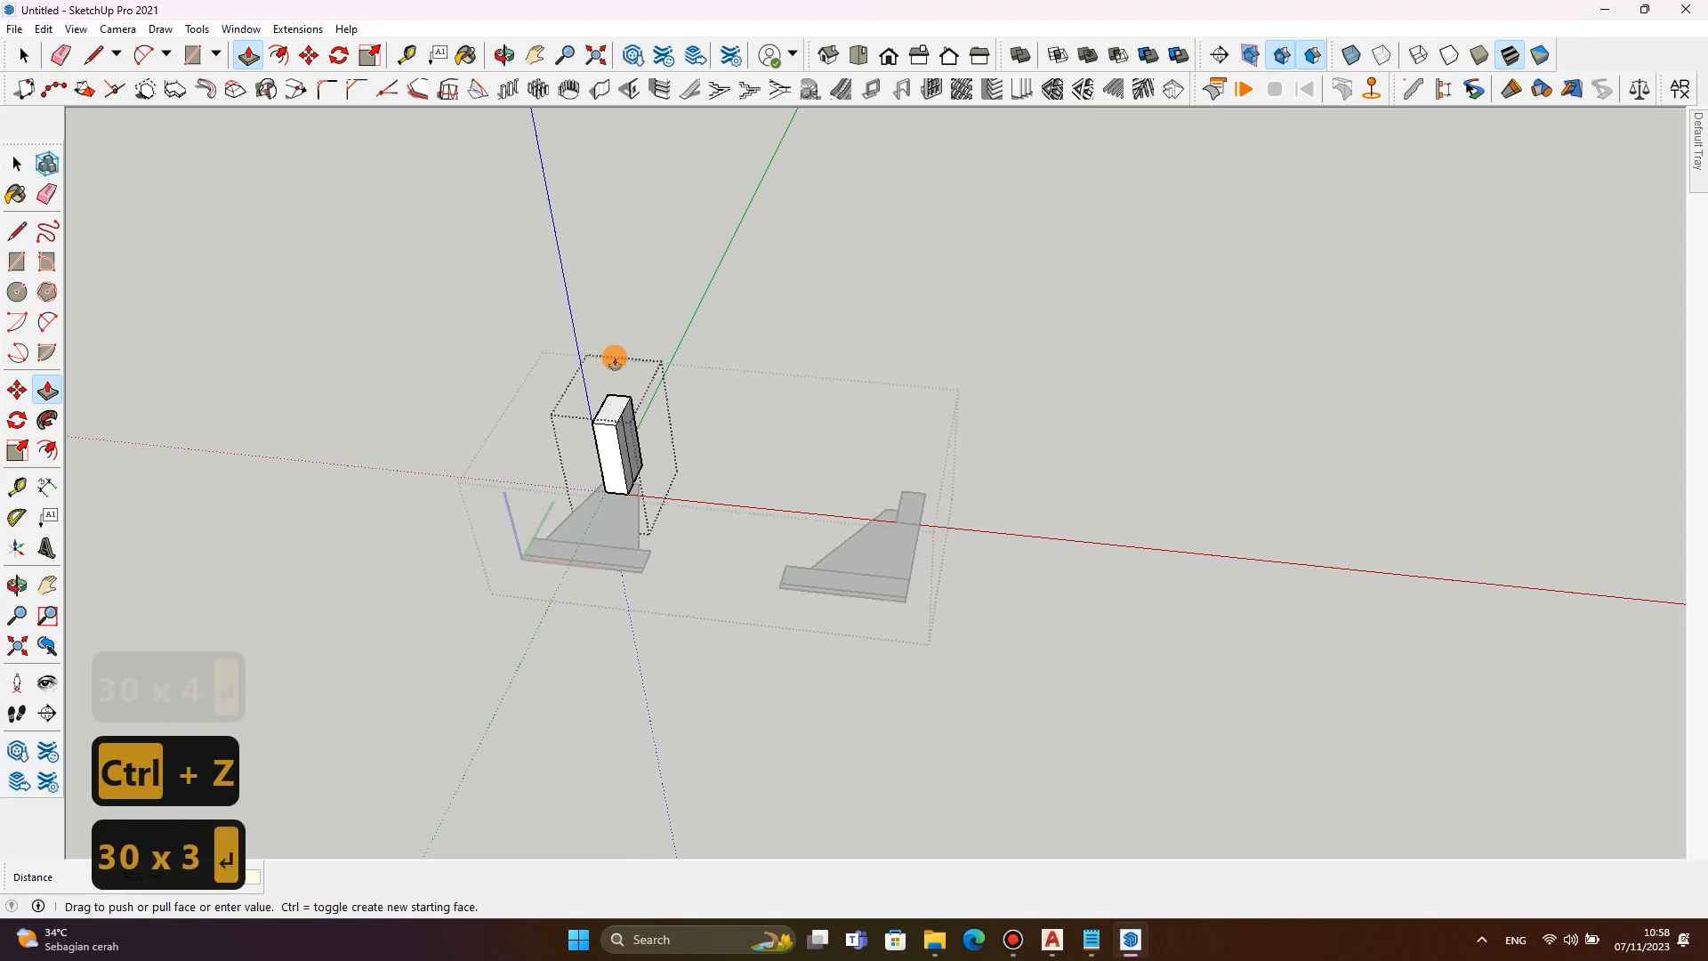
scroll(569, 525, up, 5)
key(Escape)
Open the left-hand trapezoid group and extrude its face level with the top of the extruded cap.
double_click(649, 518)
right_click(650, 518)
click(652, 505)
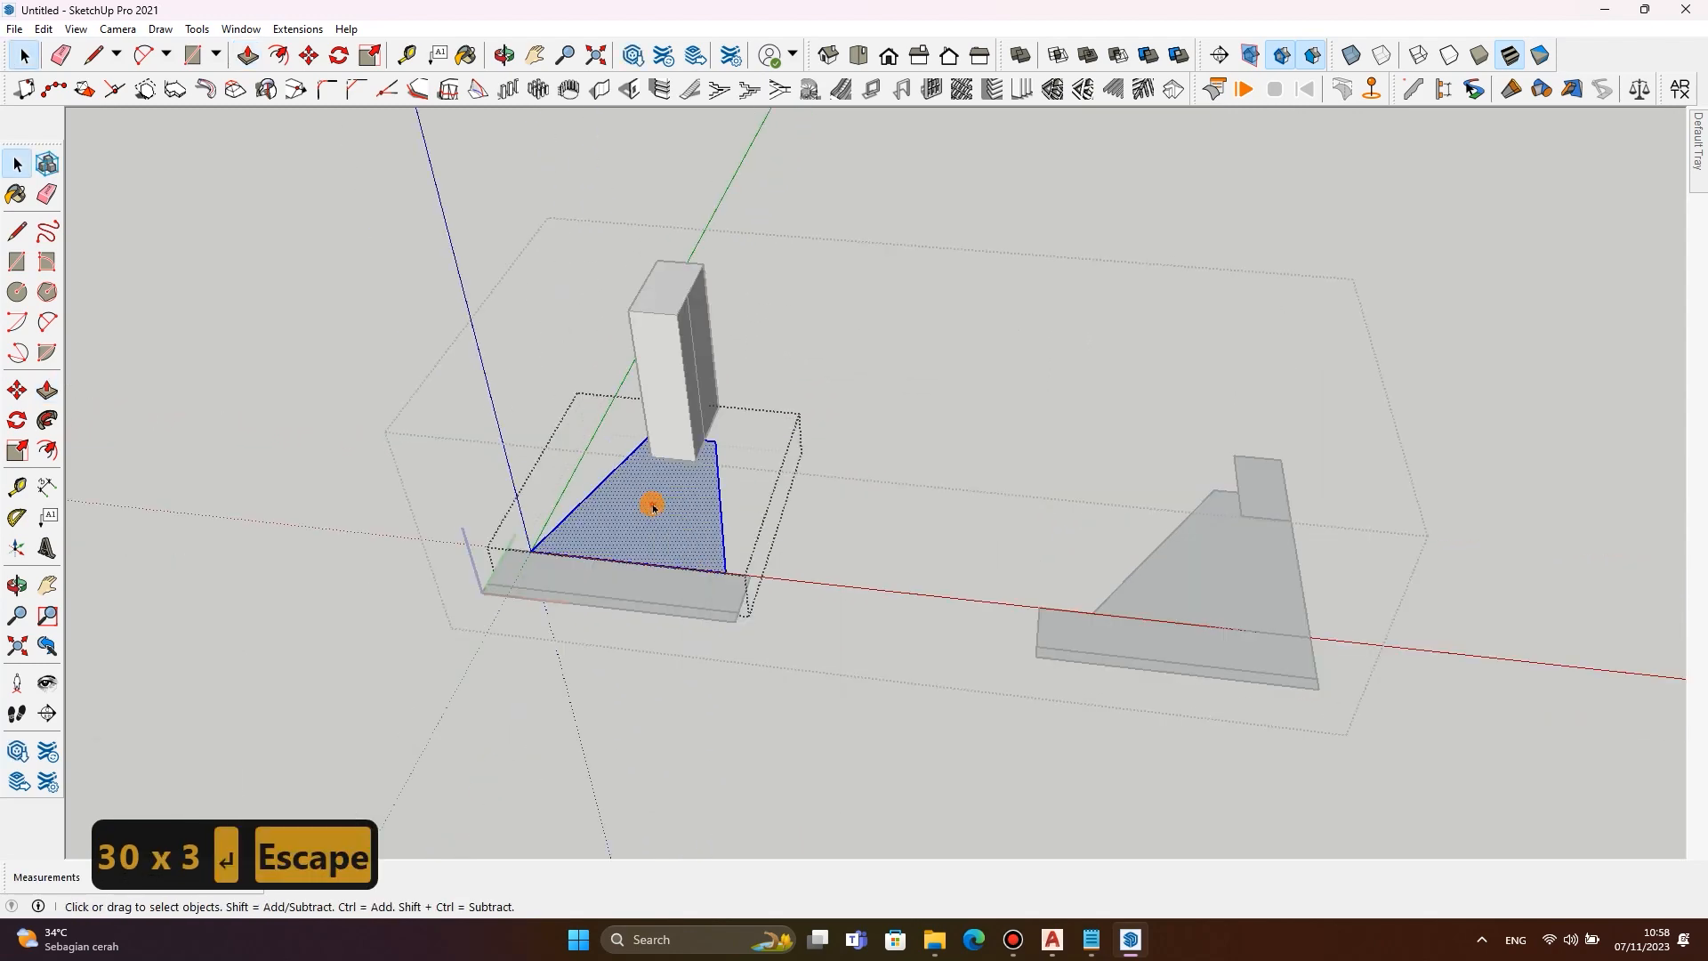
key(p)
click(665, 494)
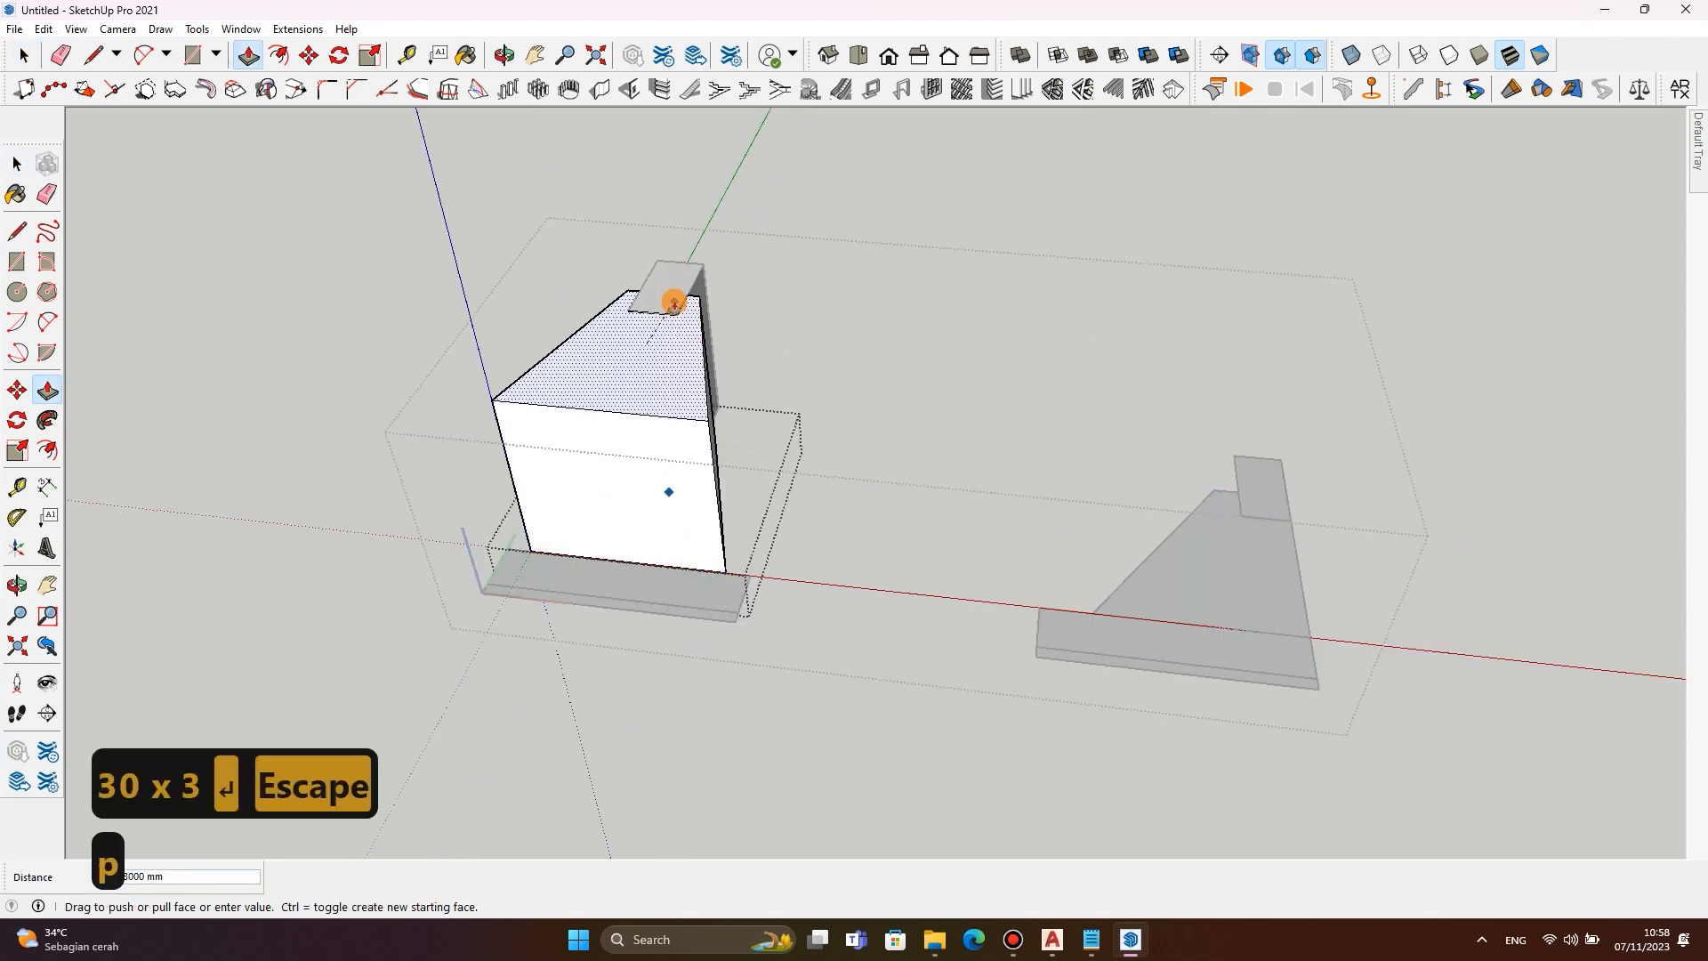
click(671, 292)
key(Escape)
Extrude the left-hand base rectangle and the thin strip beneath it inside their groups by the same distance as the cap.
double_click(654, 582)
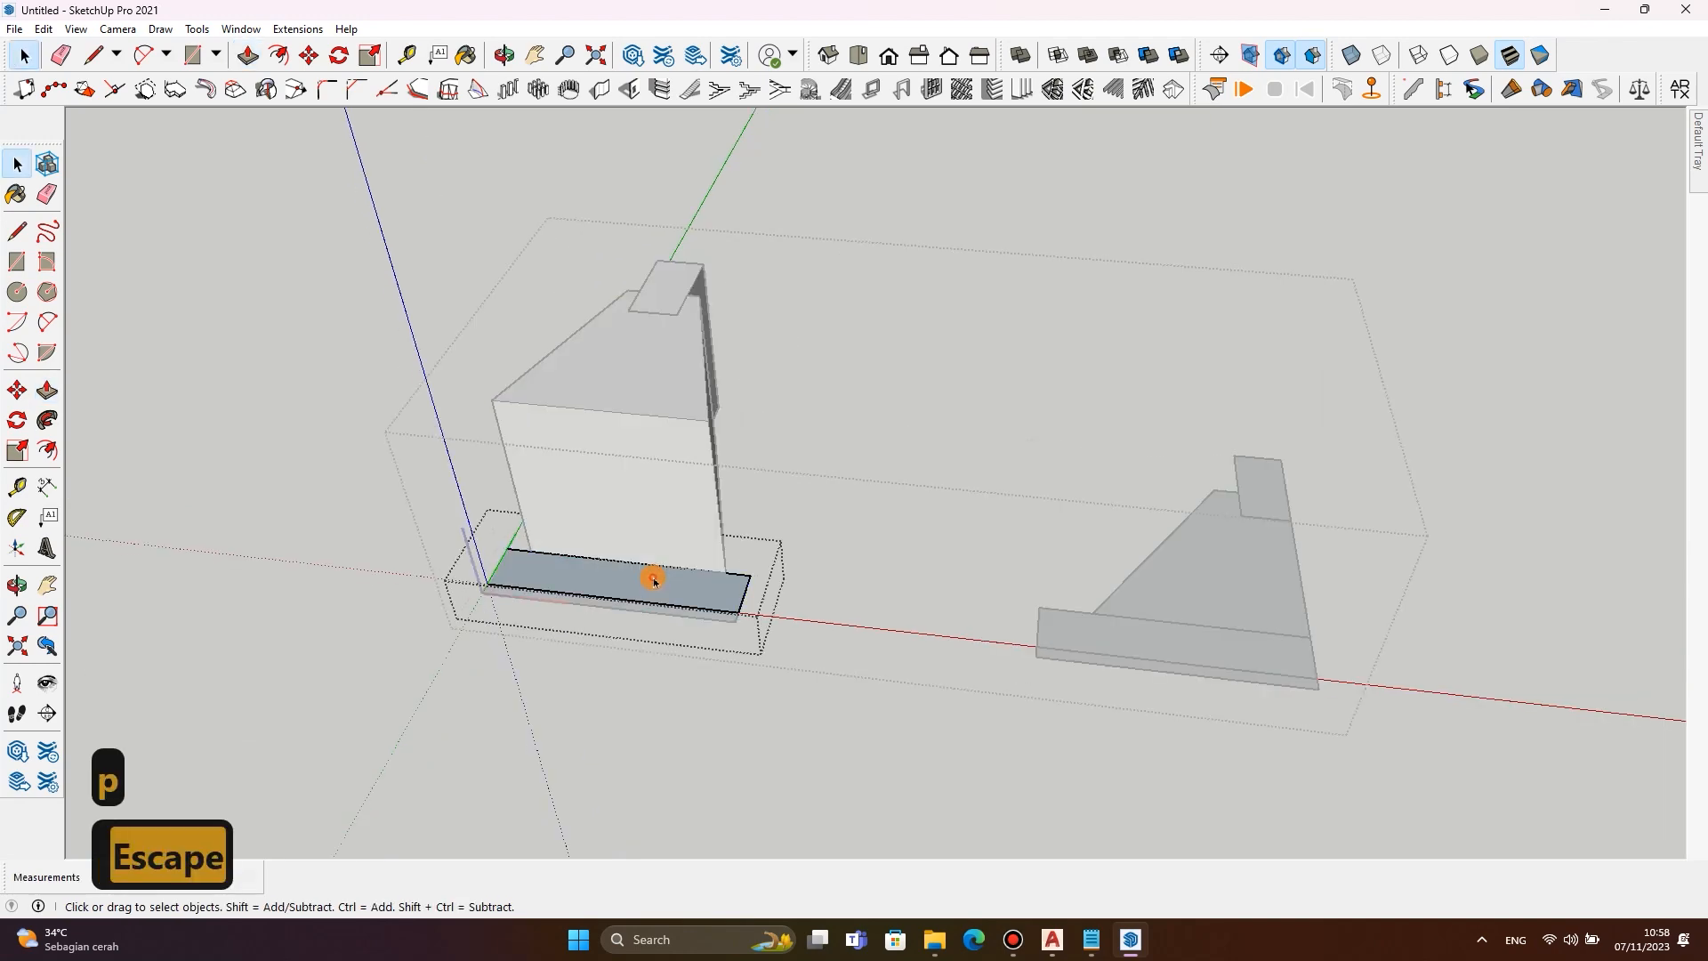
key(p)
double_click(655, 583)
key(Escape)
double_click(652, 618)
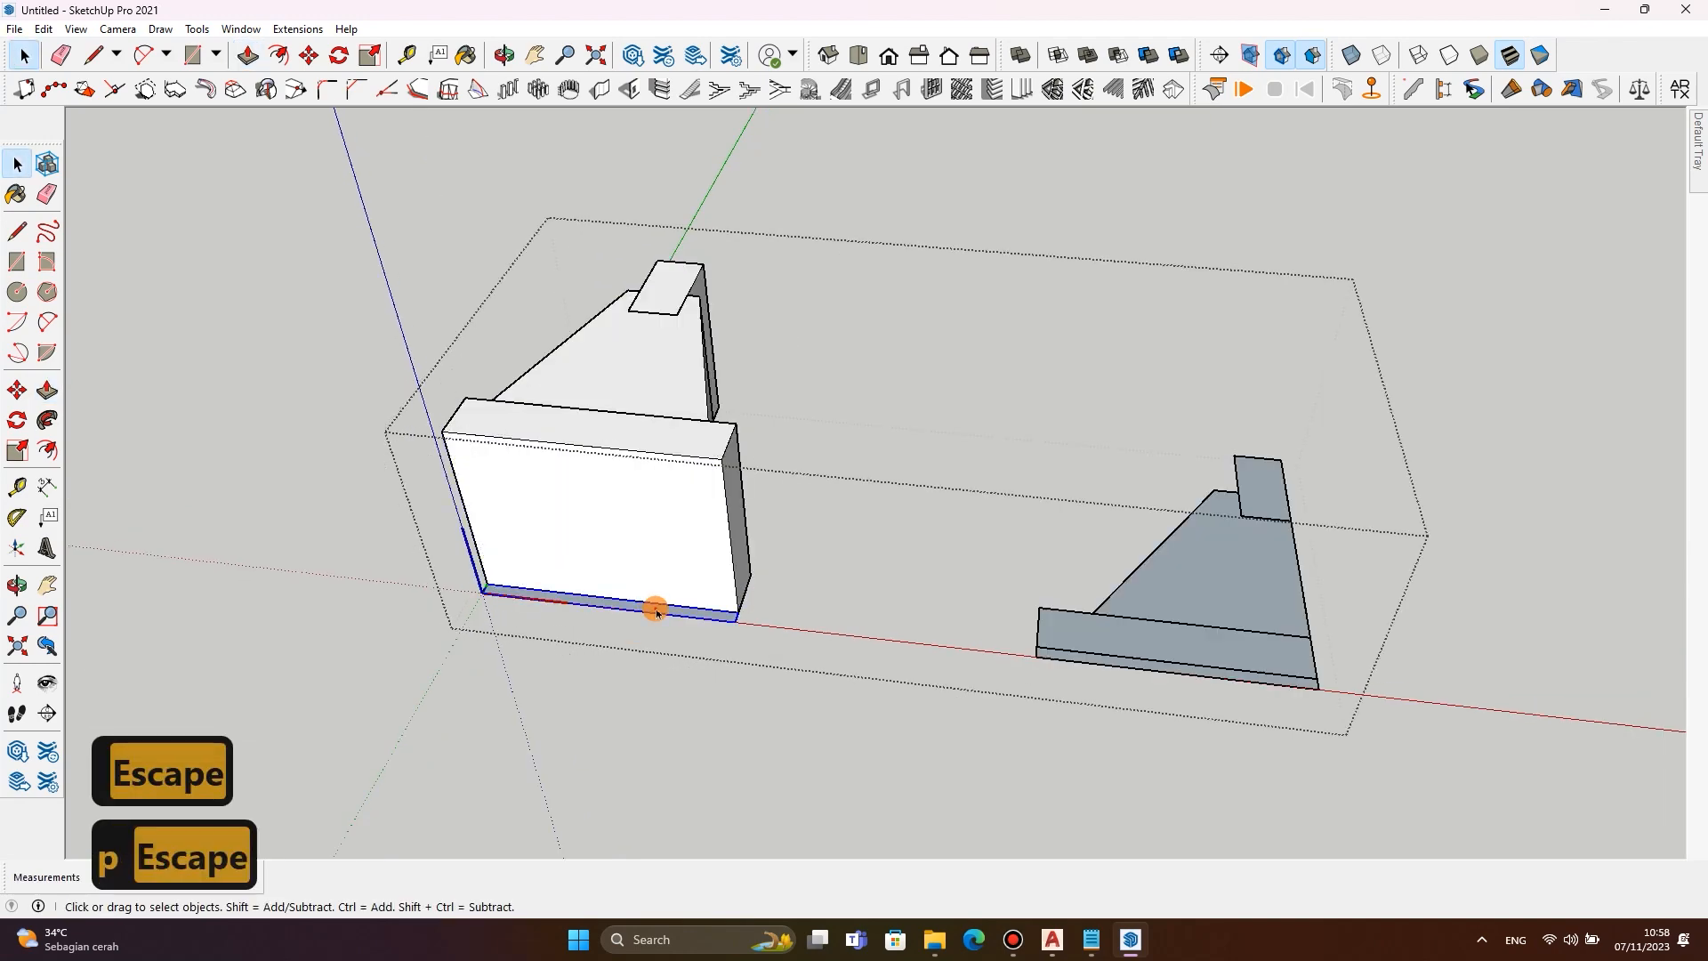
key(p)
key(Escape)
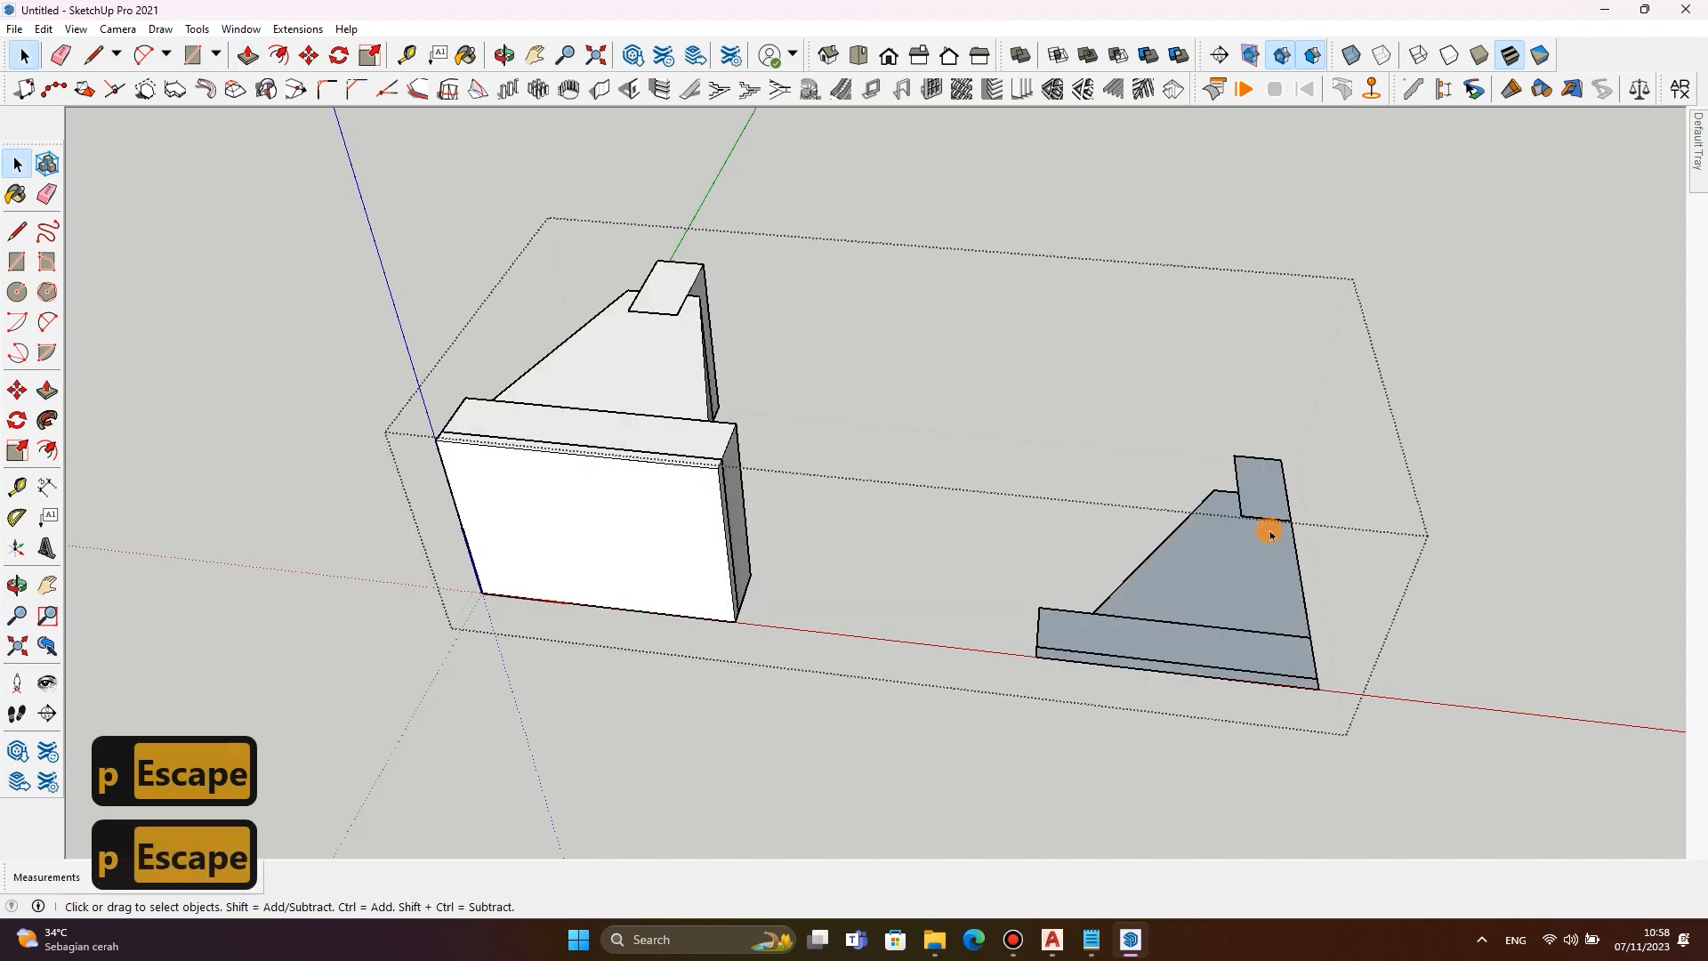
Extrude the right-hand profile's cap and trapezoid inside their groups by the same distance as the left-hand profile.
double_click(1266, 501)
key(p)
double_click(1262, 489)
key(Escape)
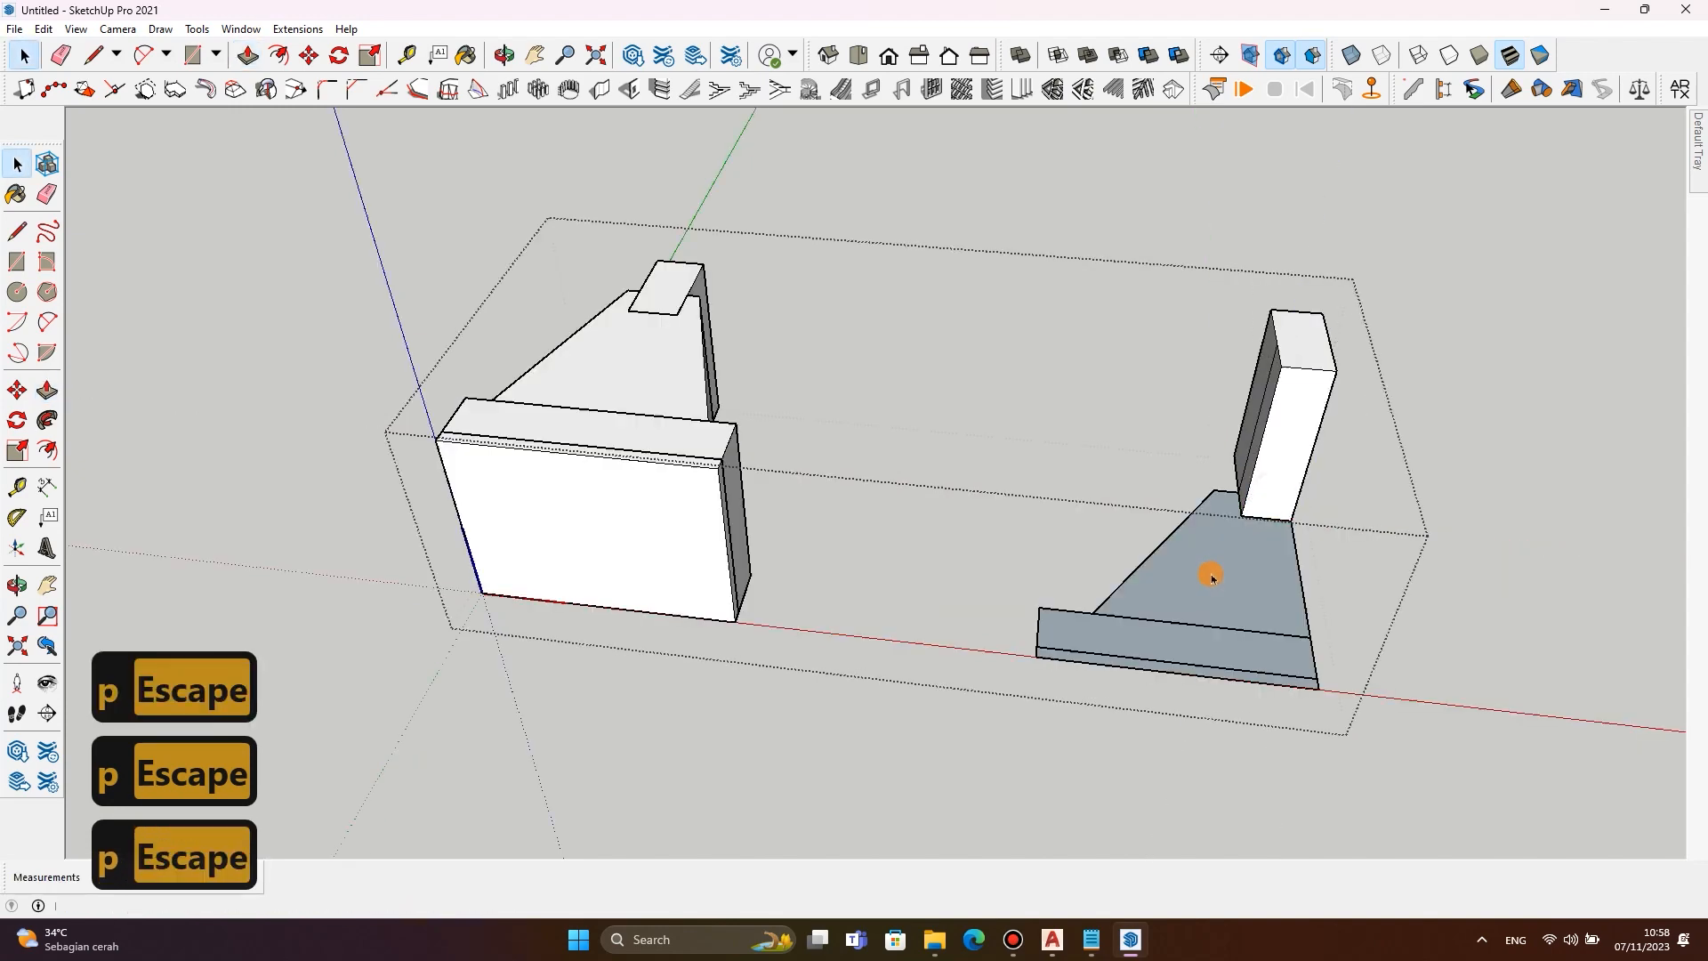
double_click(1212, 574)
key(p)
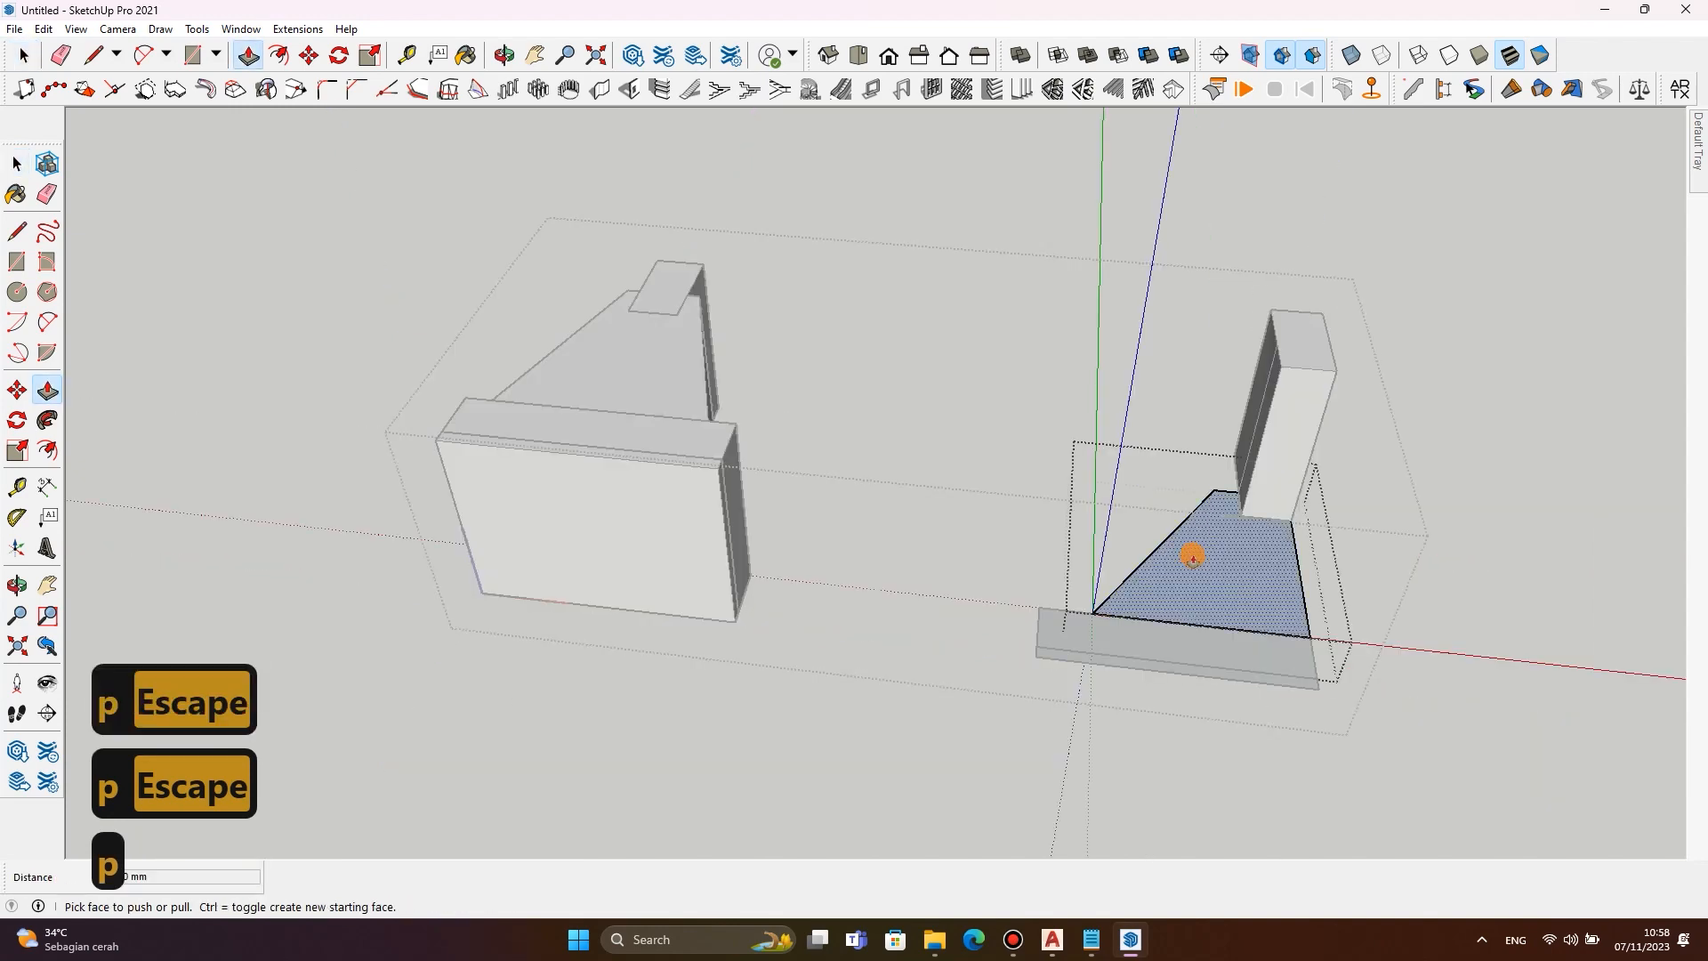
click(1193, 557)
click(1145, 647)
key(Escape)
Extrude the right-hand base rectangle and the thin strip beneath it inside their groups by the same distance.
double_click(1147, 641)
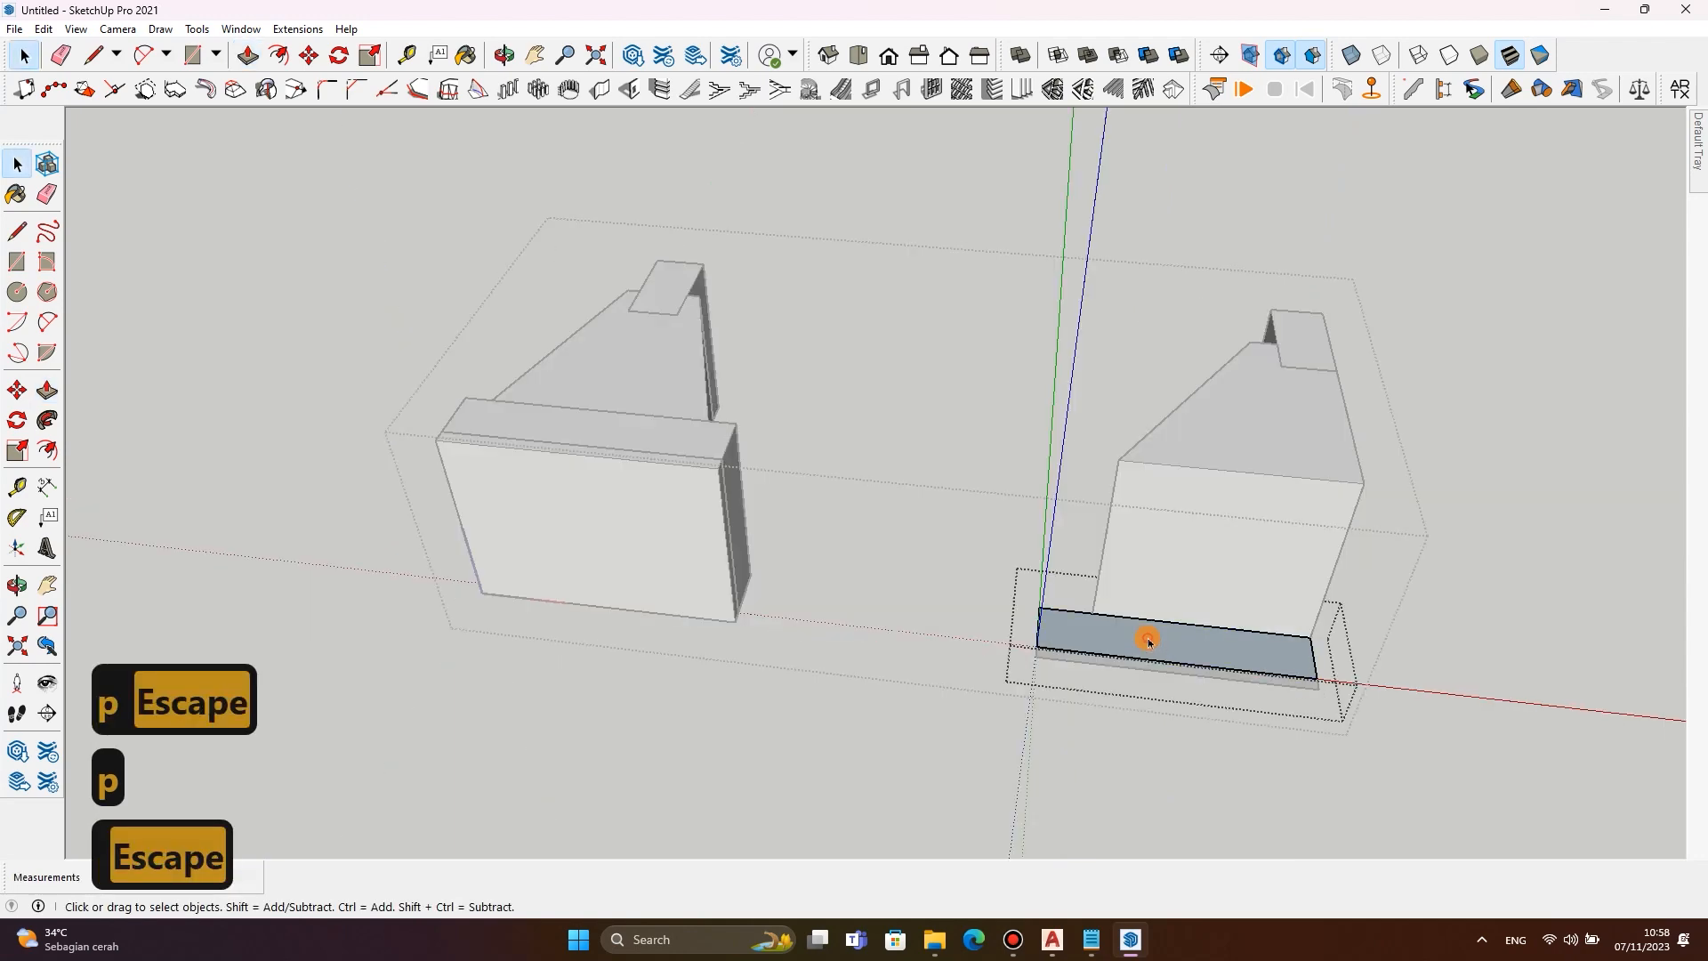
key(p)
double_click(1148, 639)
key(Escape)
double_click(1137, 666)
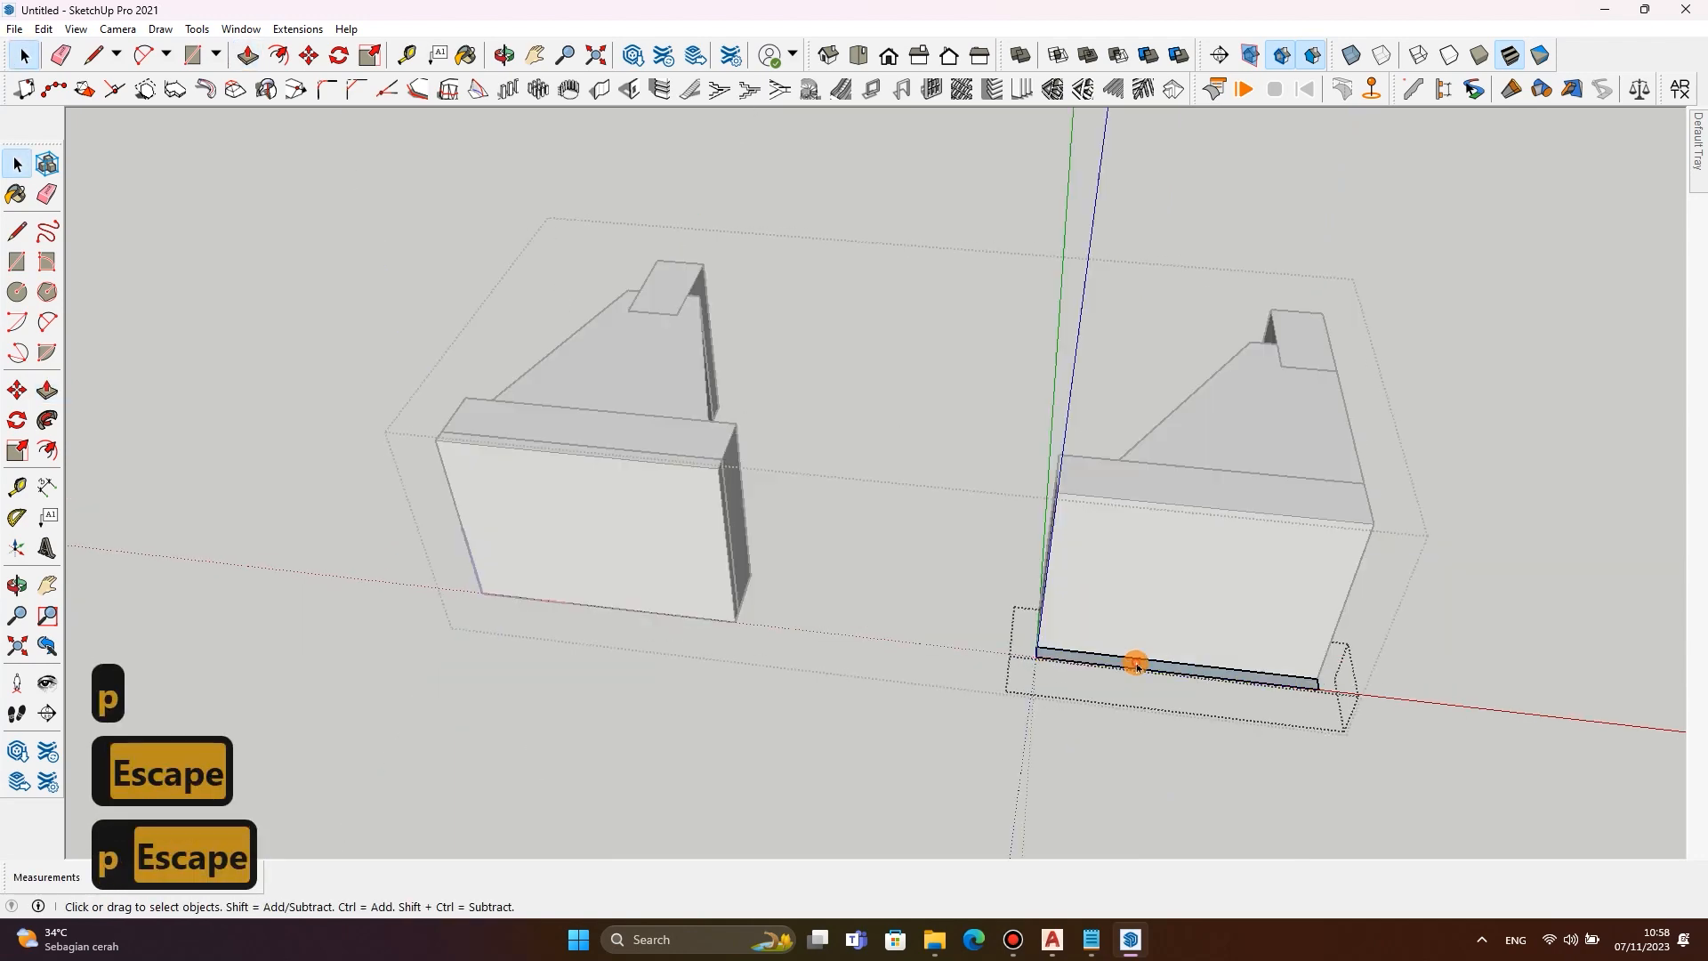
key(p)
key(Escape)
Select both extruded foundation models and start the Rotate command on them.
middle_drag(770, 614, 563, 347)
drag(1287, 739, 594, 246)
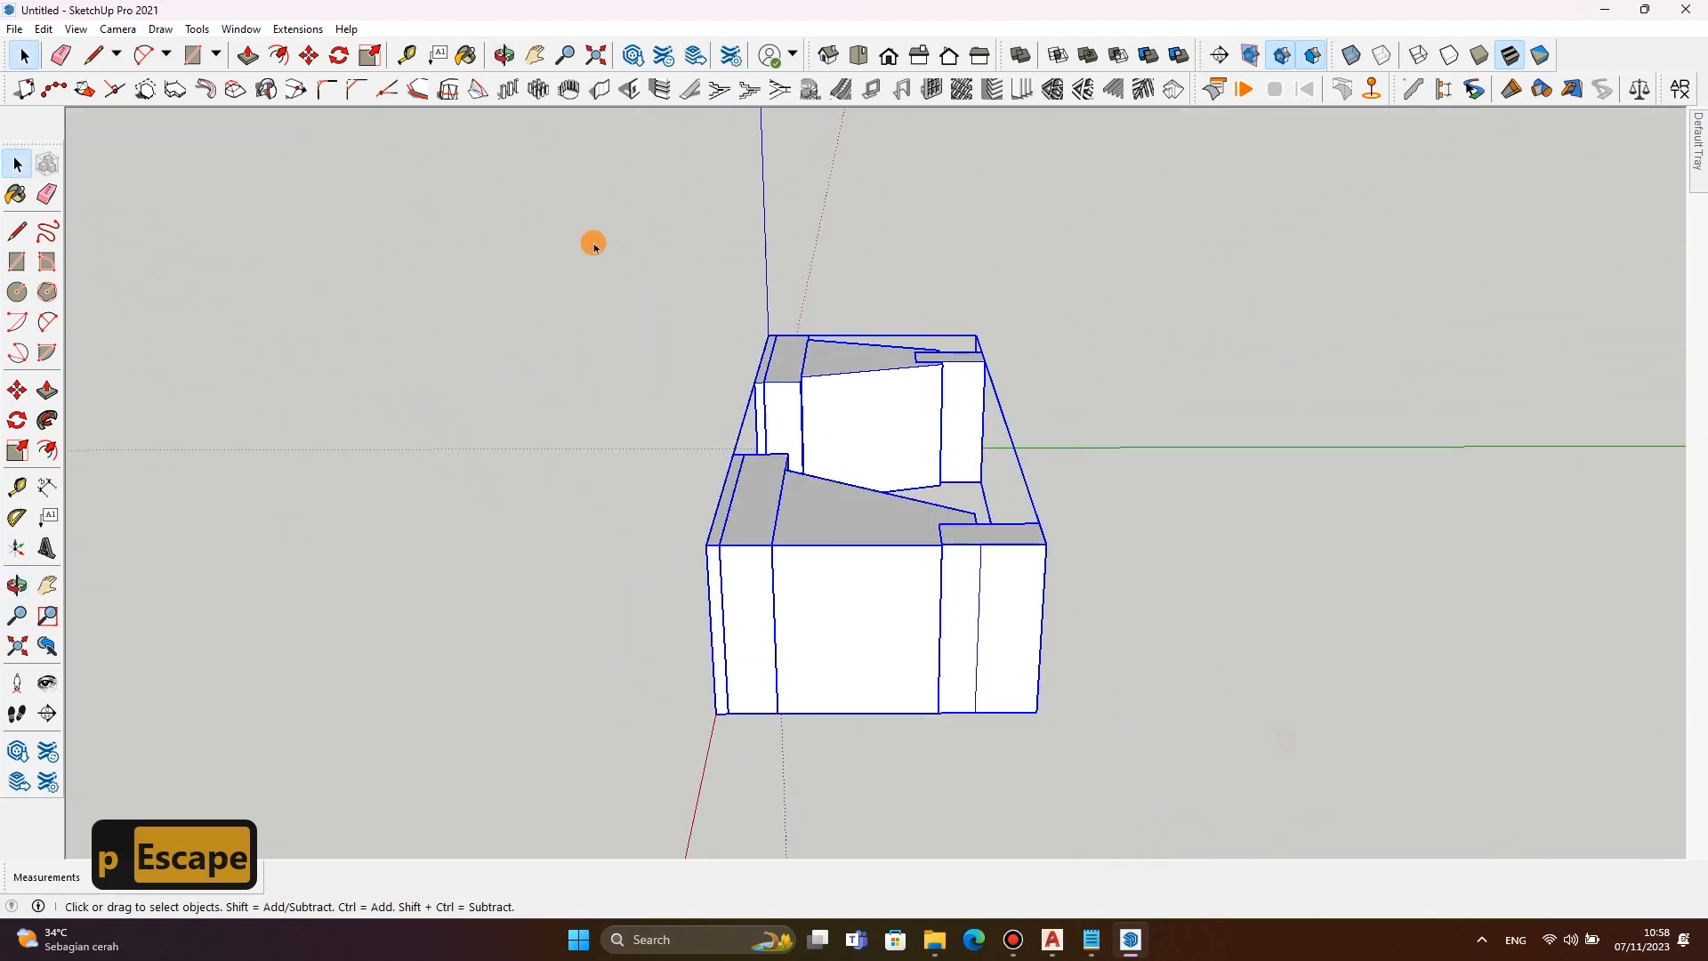
click(17, 420)
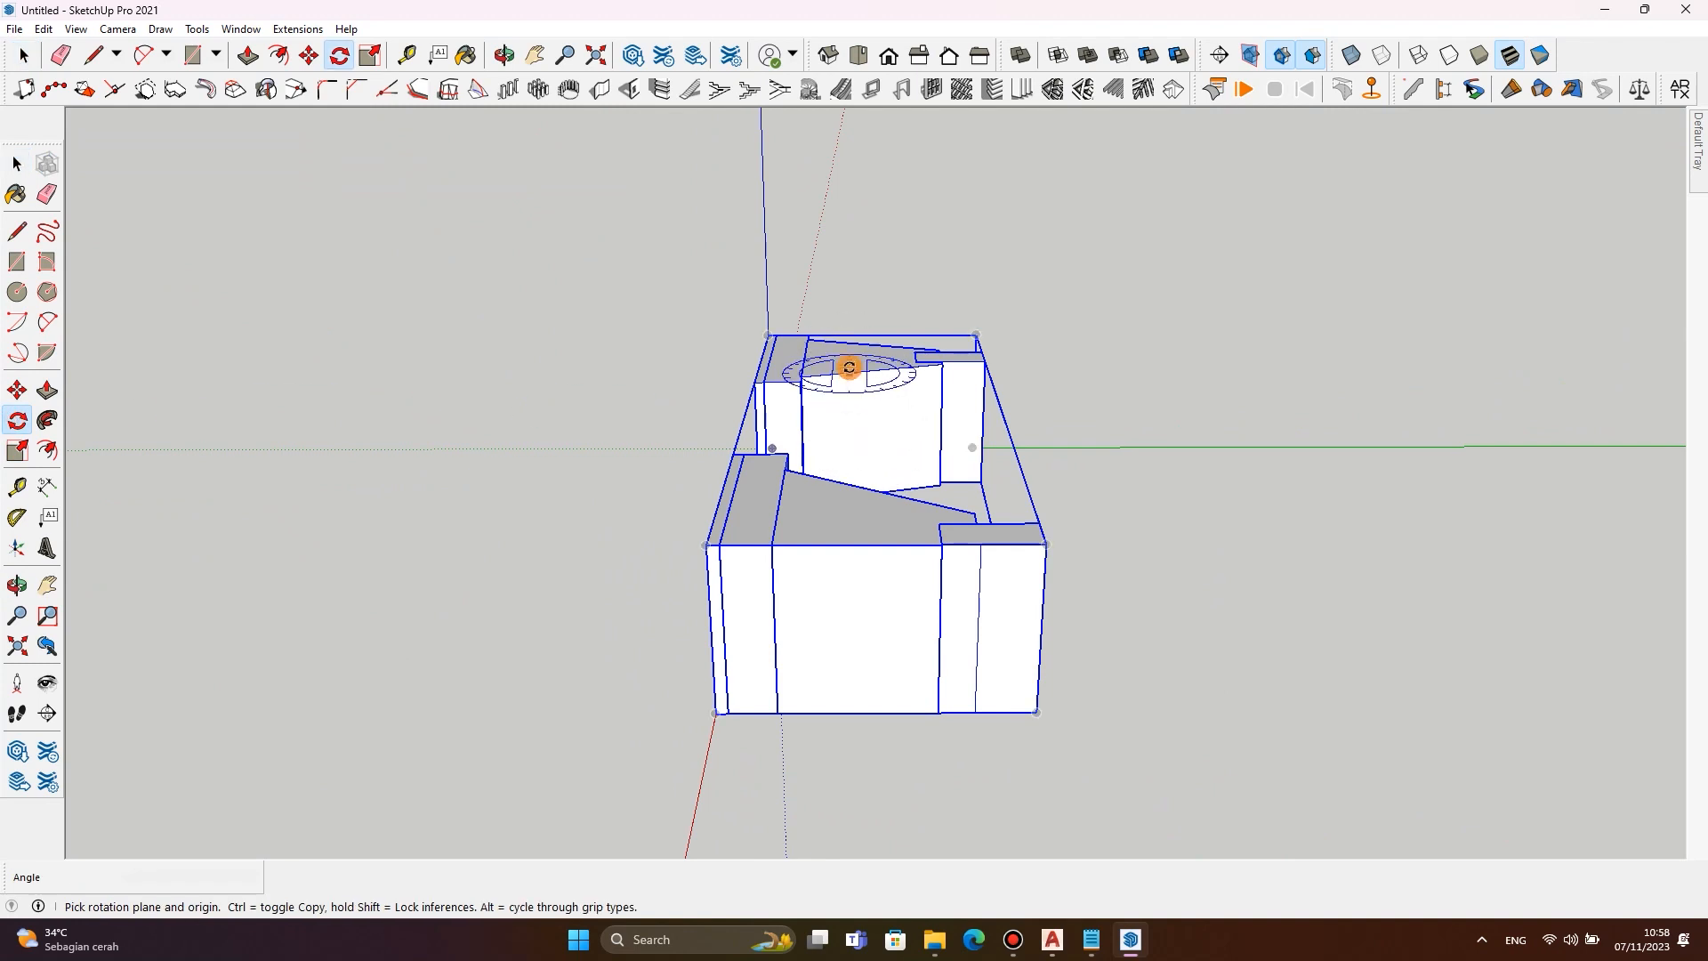
scroll(757, 414, up, 3)
Switch to the JANGAN LUPA note in Notepad and replace its text with "LANGKAH SELANJUTNYA ROTASI OBJECT GAMBARNYA".
mouse_move(1091, 940)
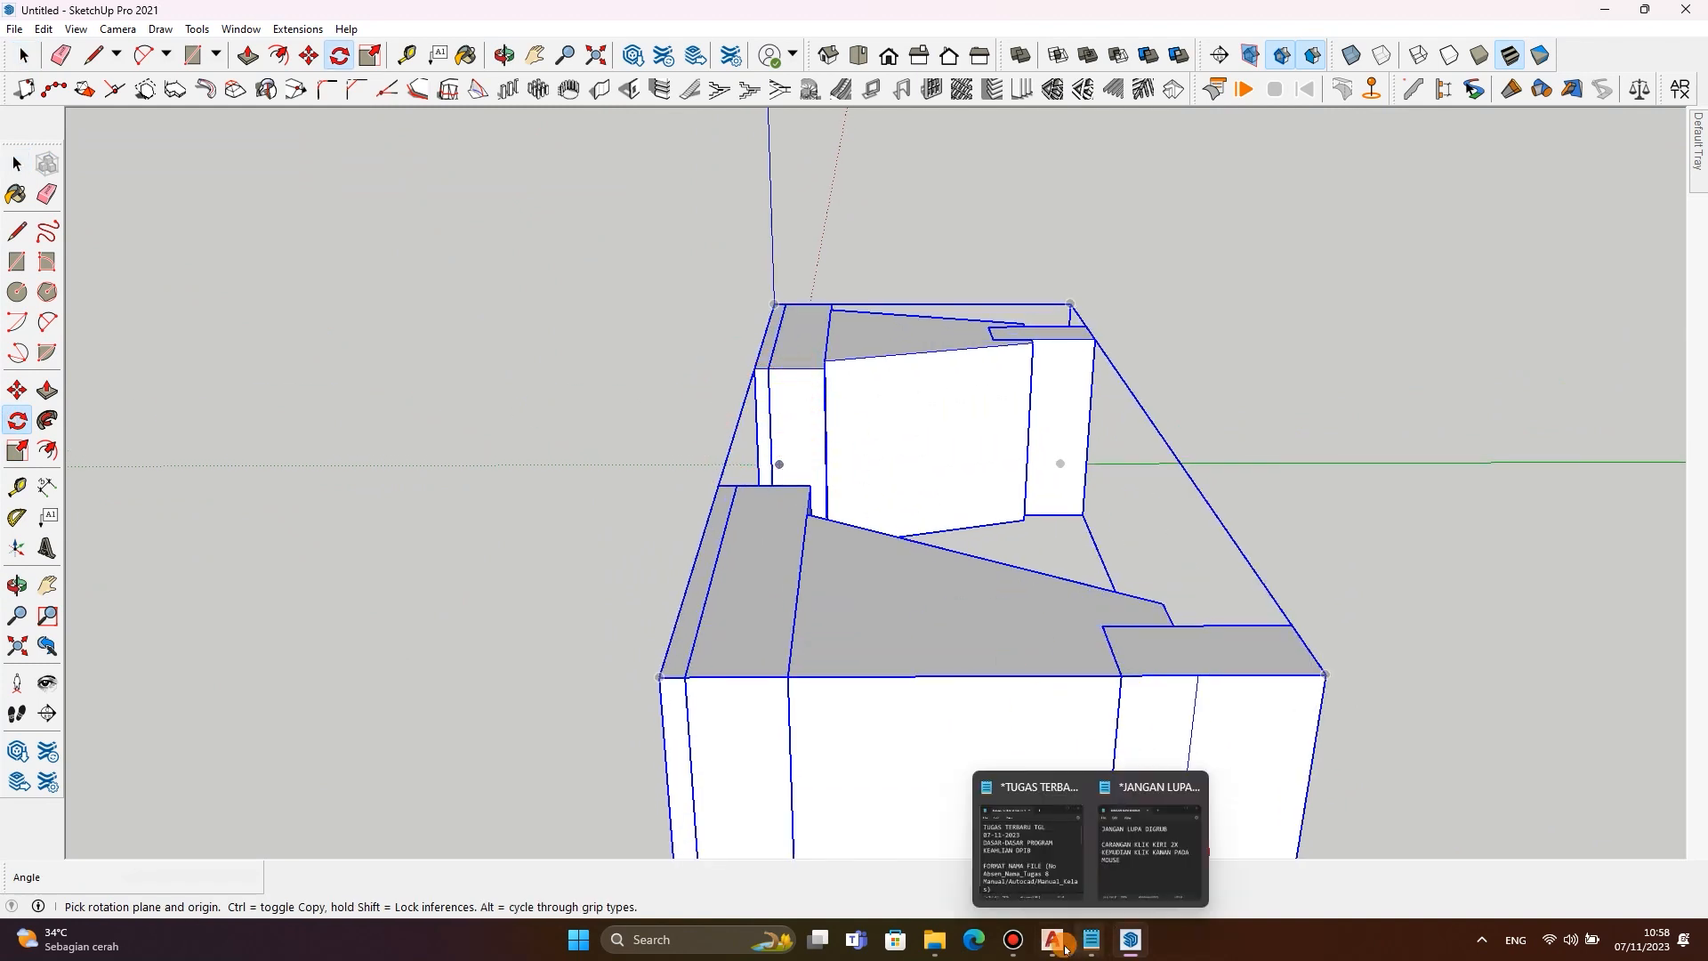
click(1123, 885)
key(ctrl+a)
text(JAN)
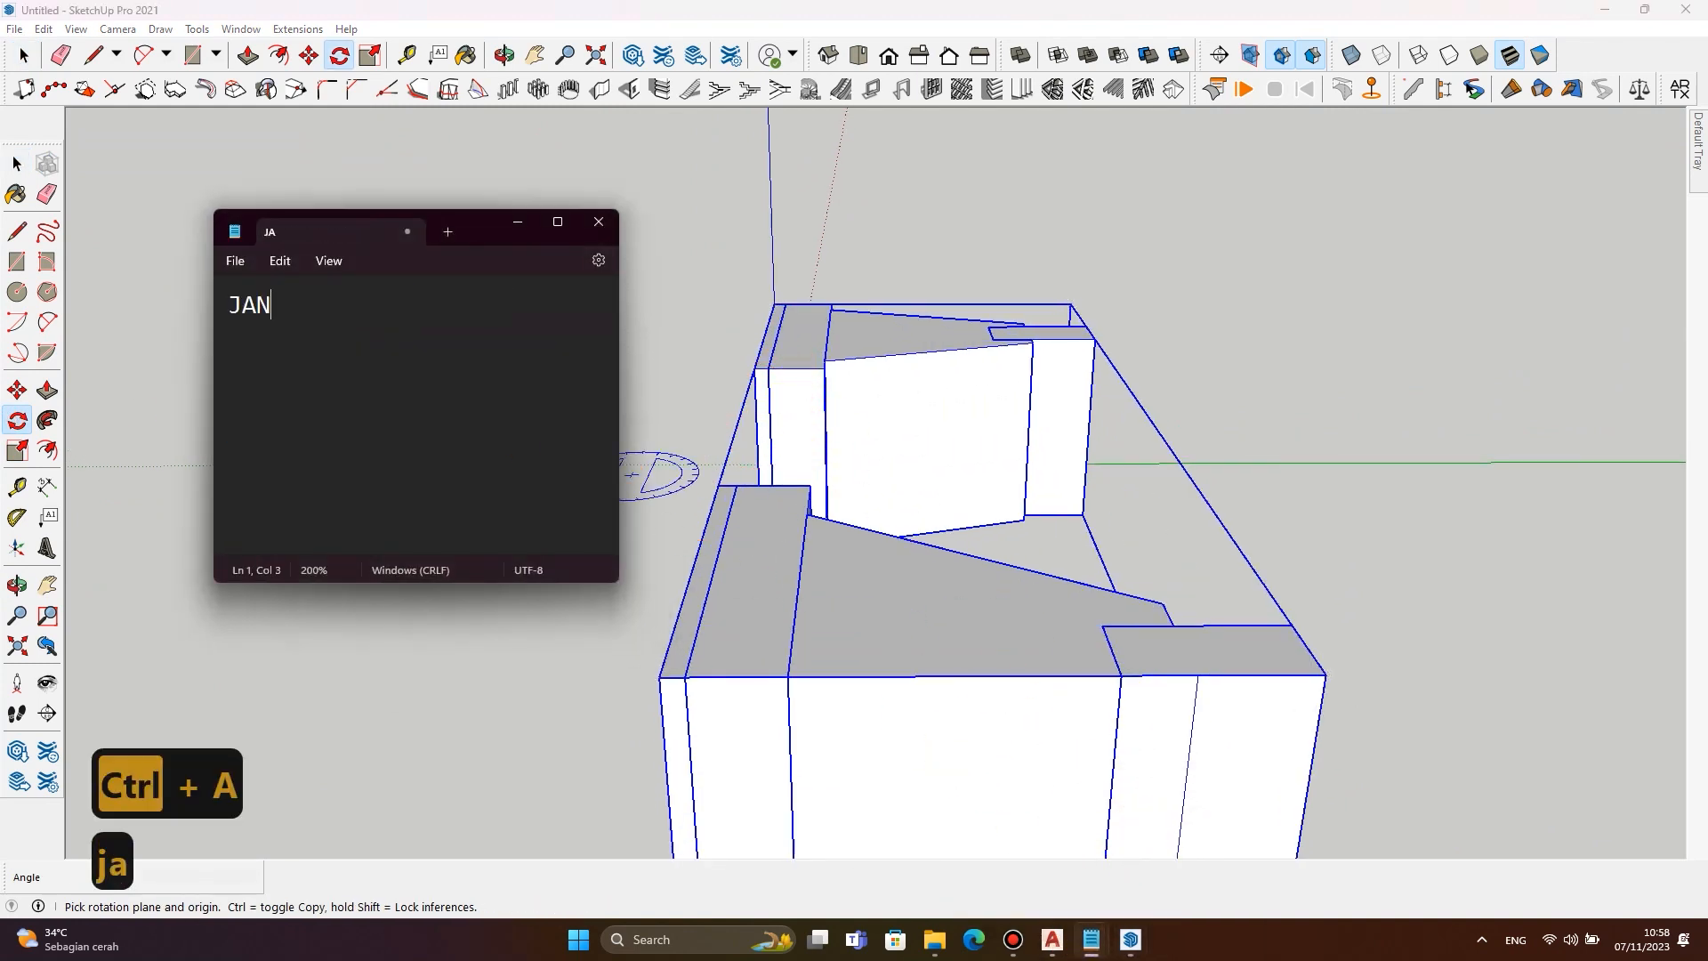
text(GAN LUPA)
key(BackSpace)
key(BackSpace)
key(BackSpace)
key(BackSpace)
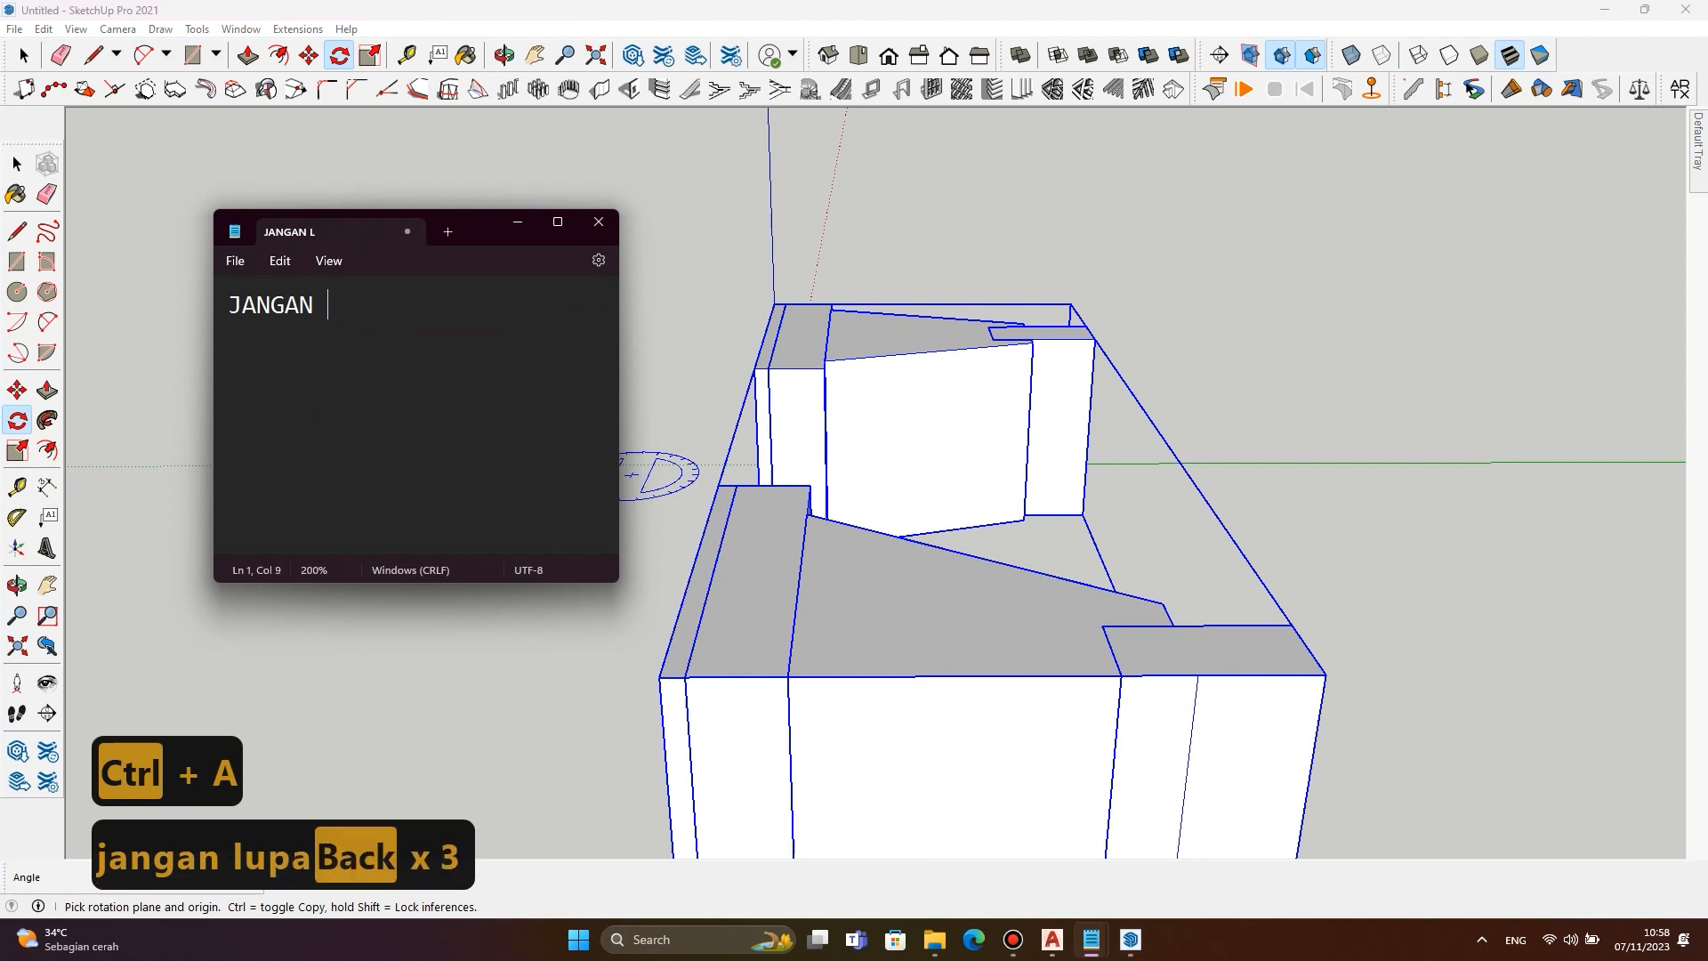
key(ctrl+a)
text(LANGKAH SELAN)
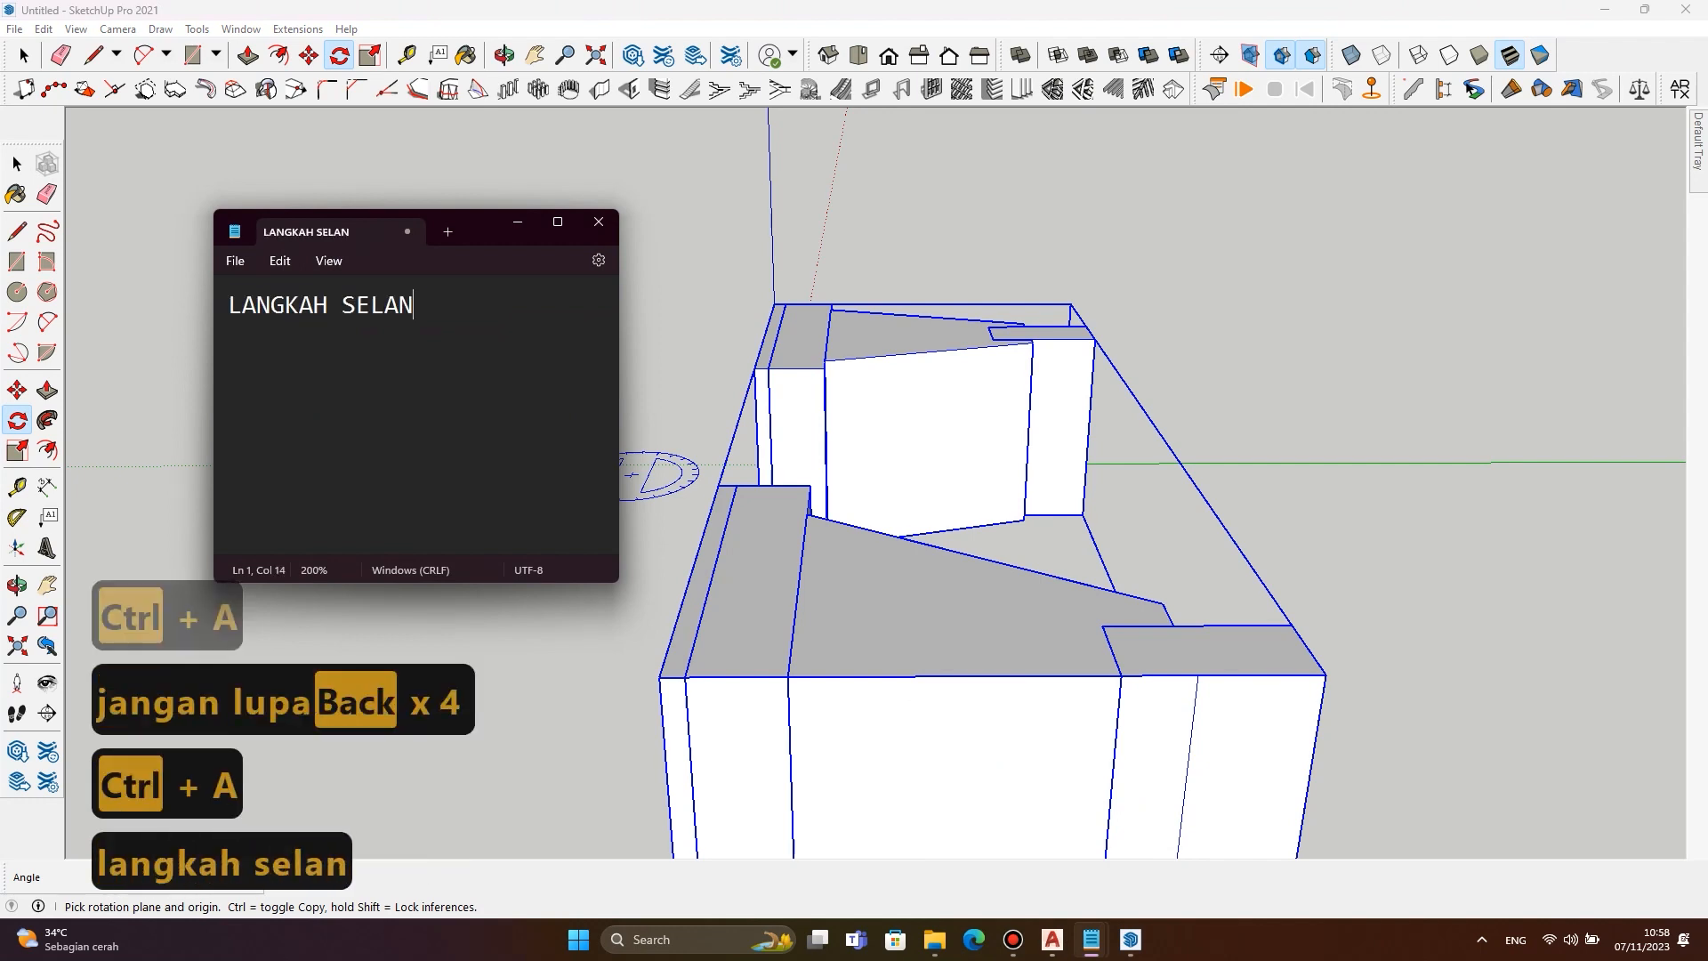
text(JUTNYA )
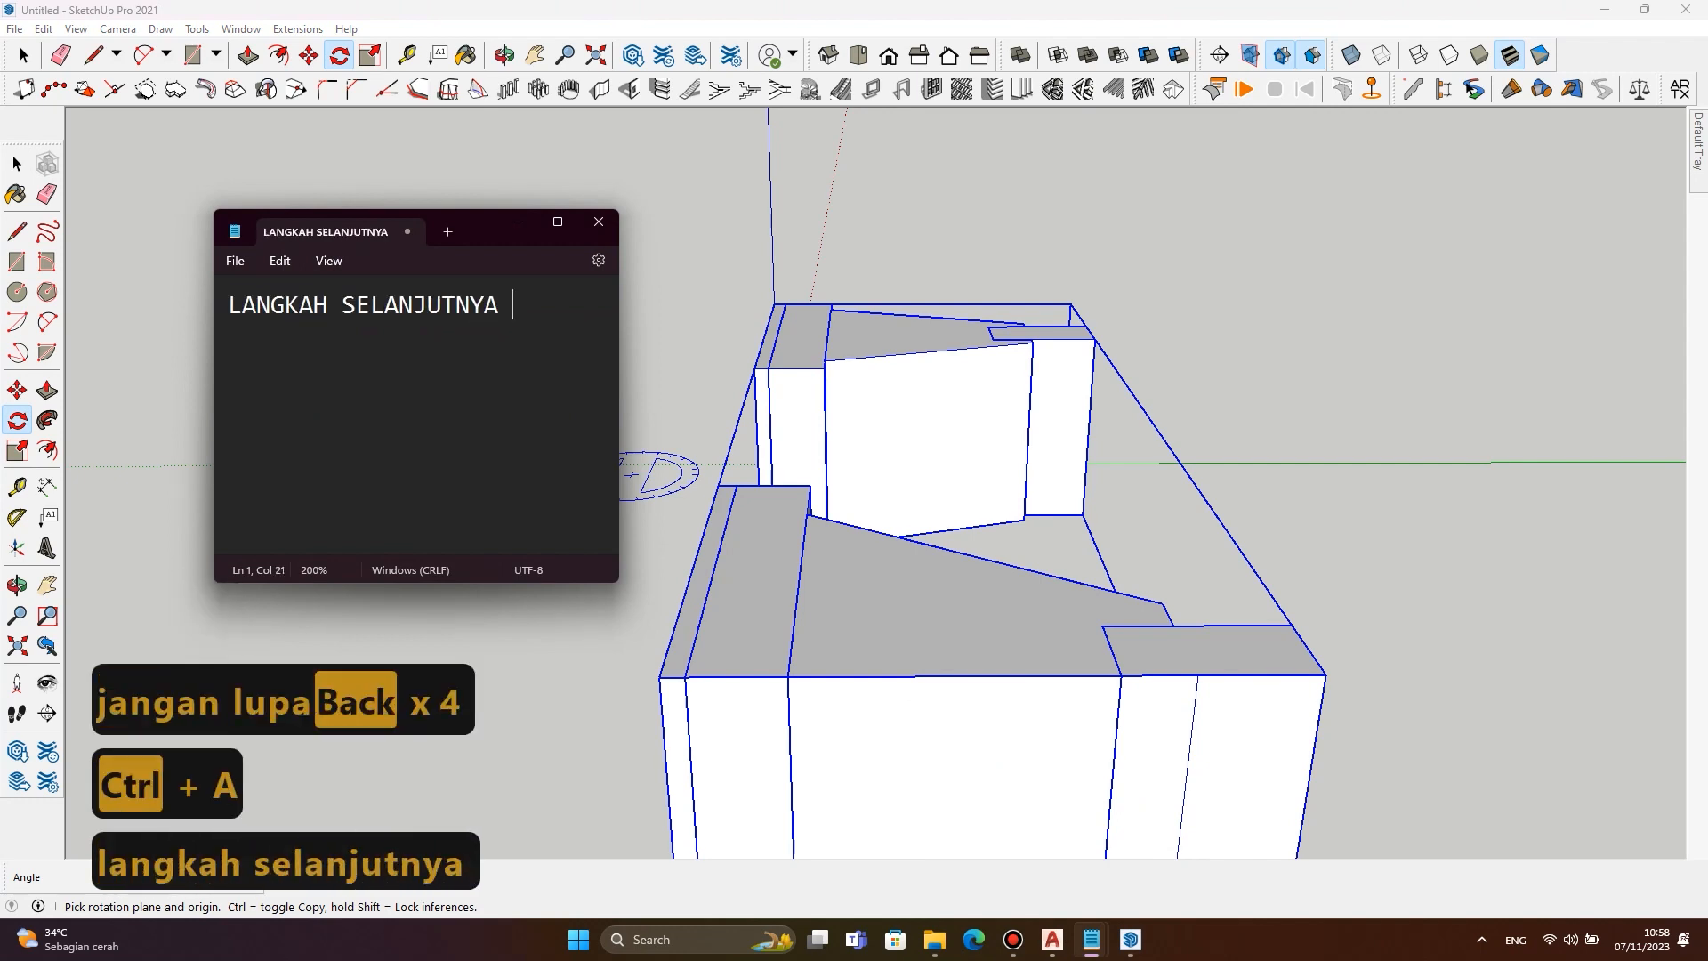
text(ROTA)
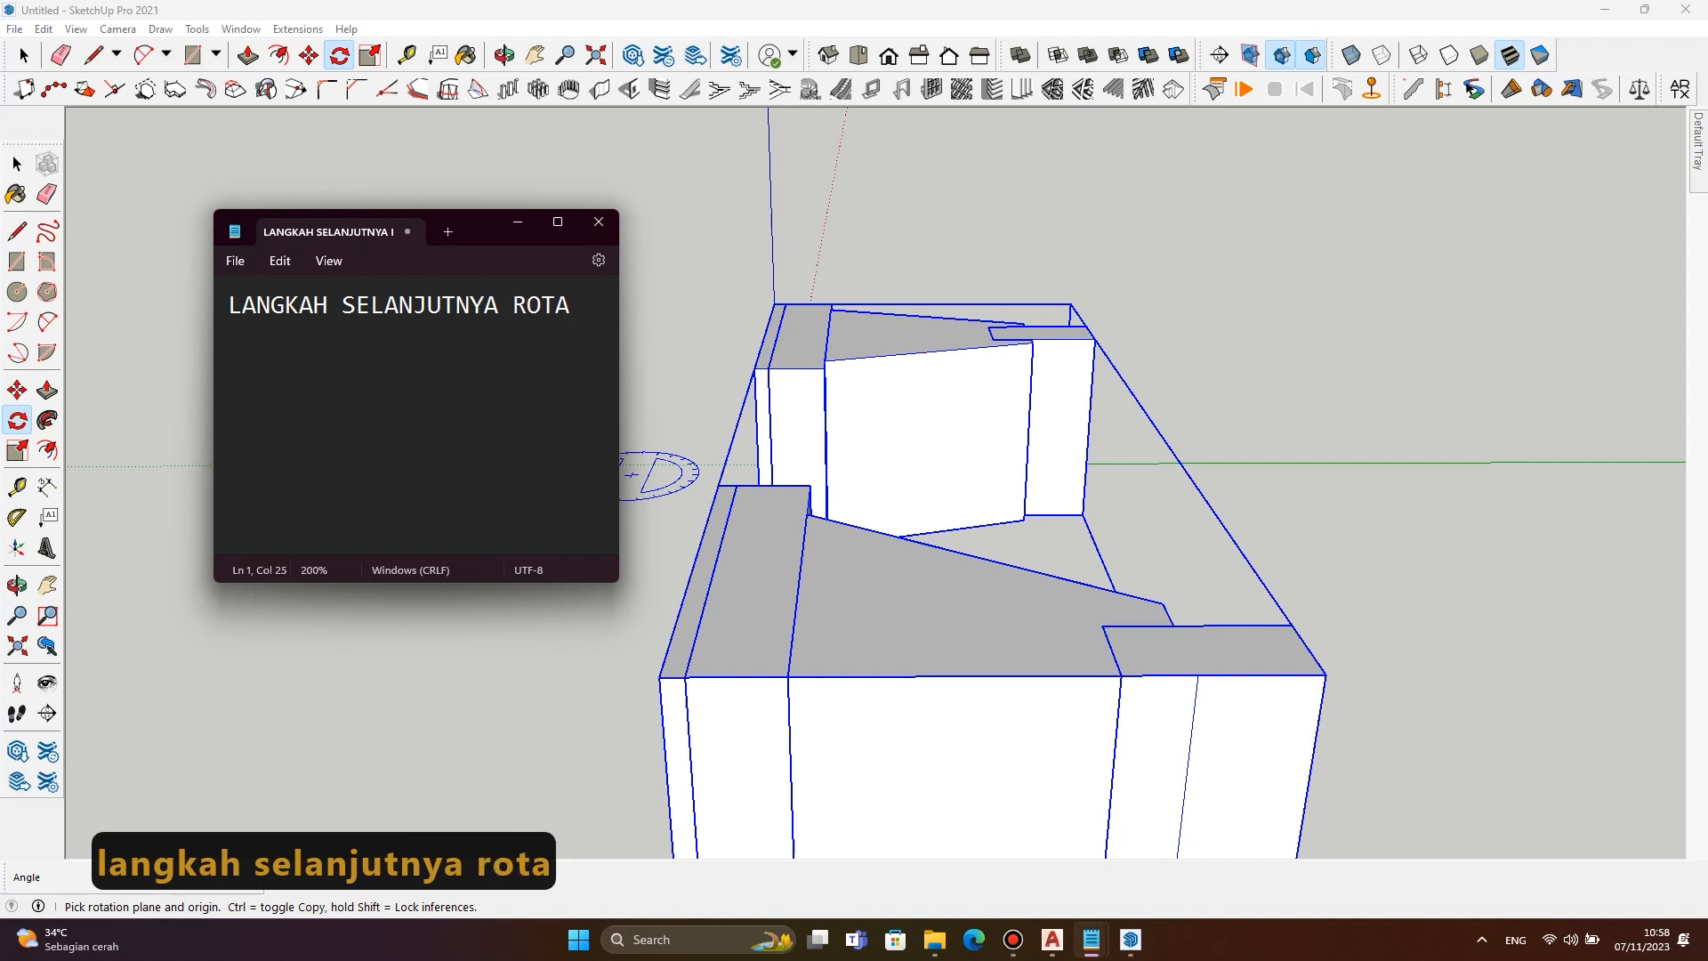
text(E)
key(BackSpace)
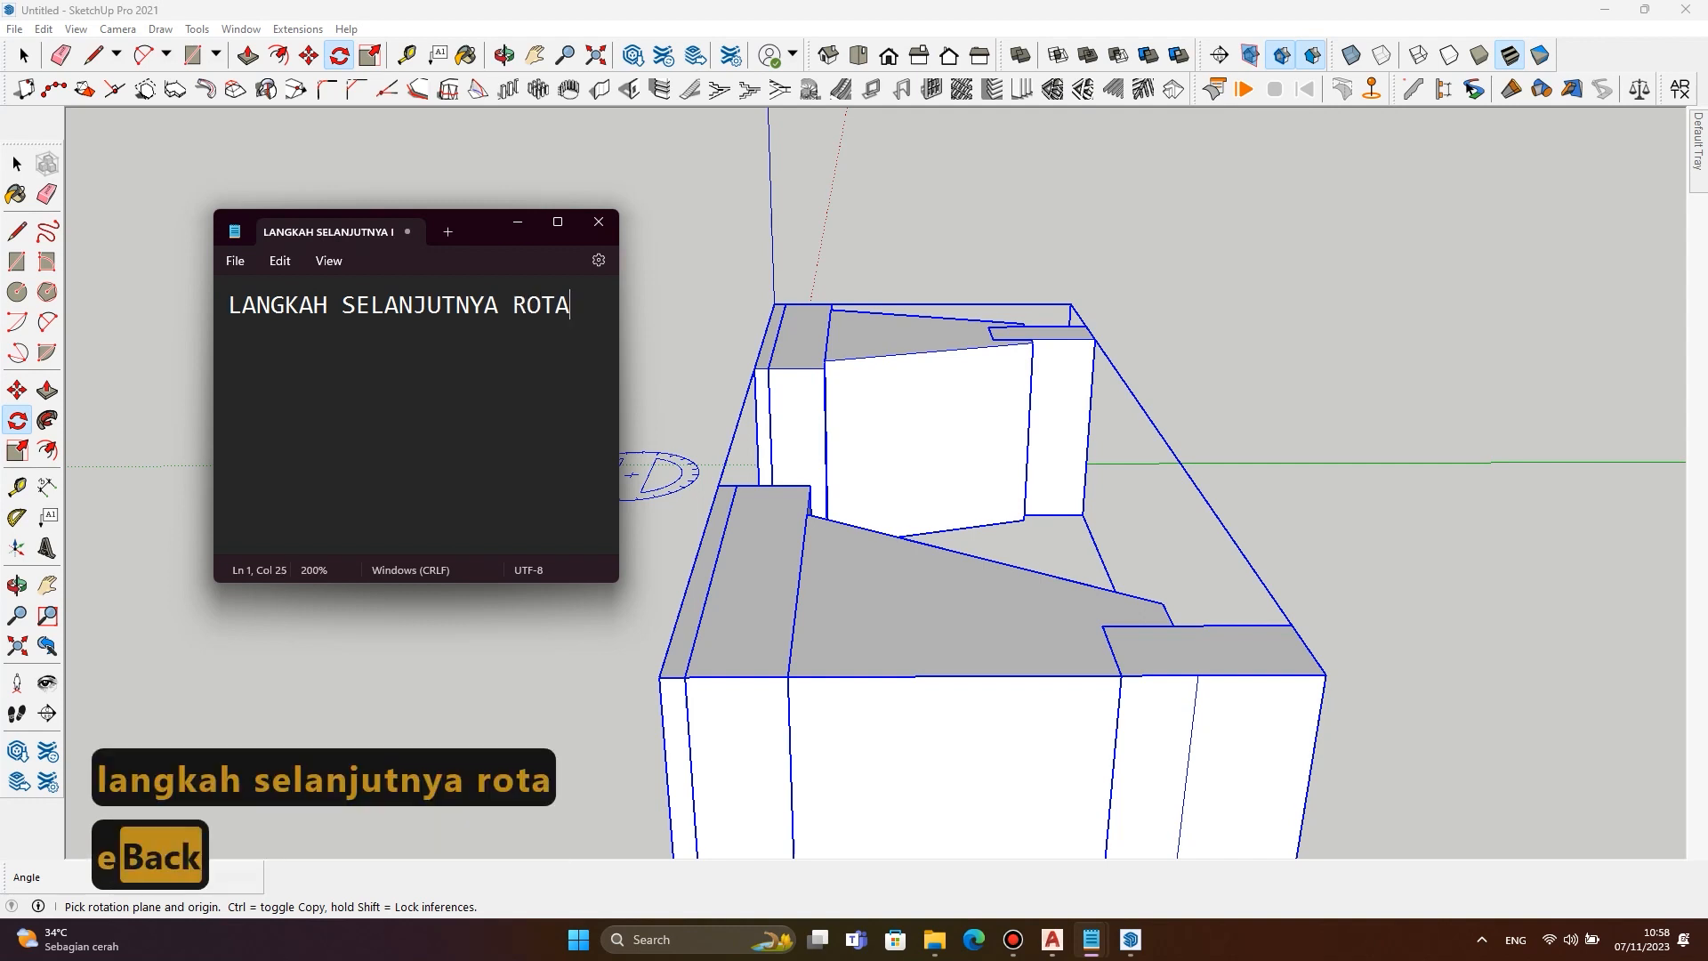
text(SI )
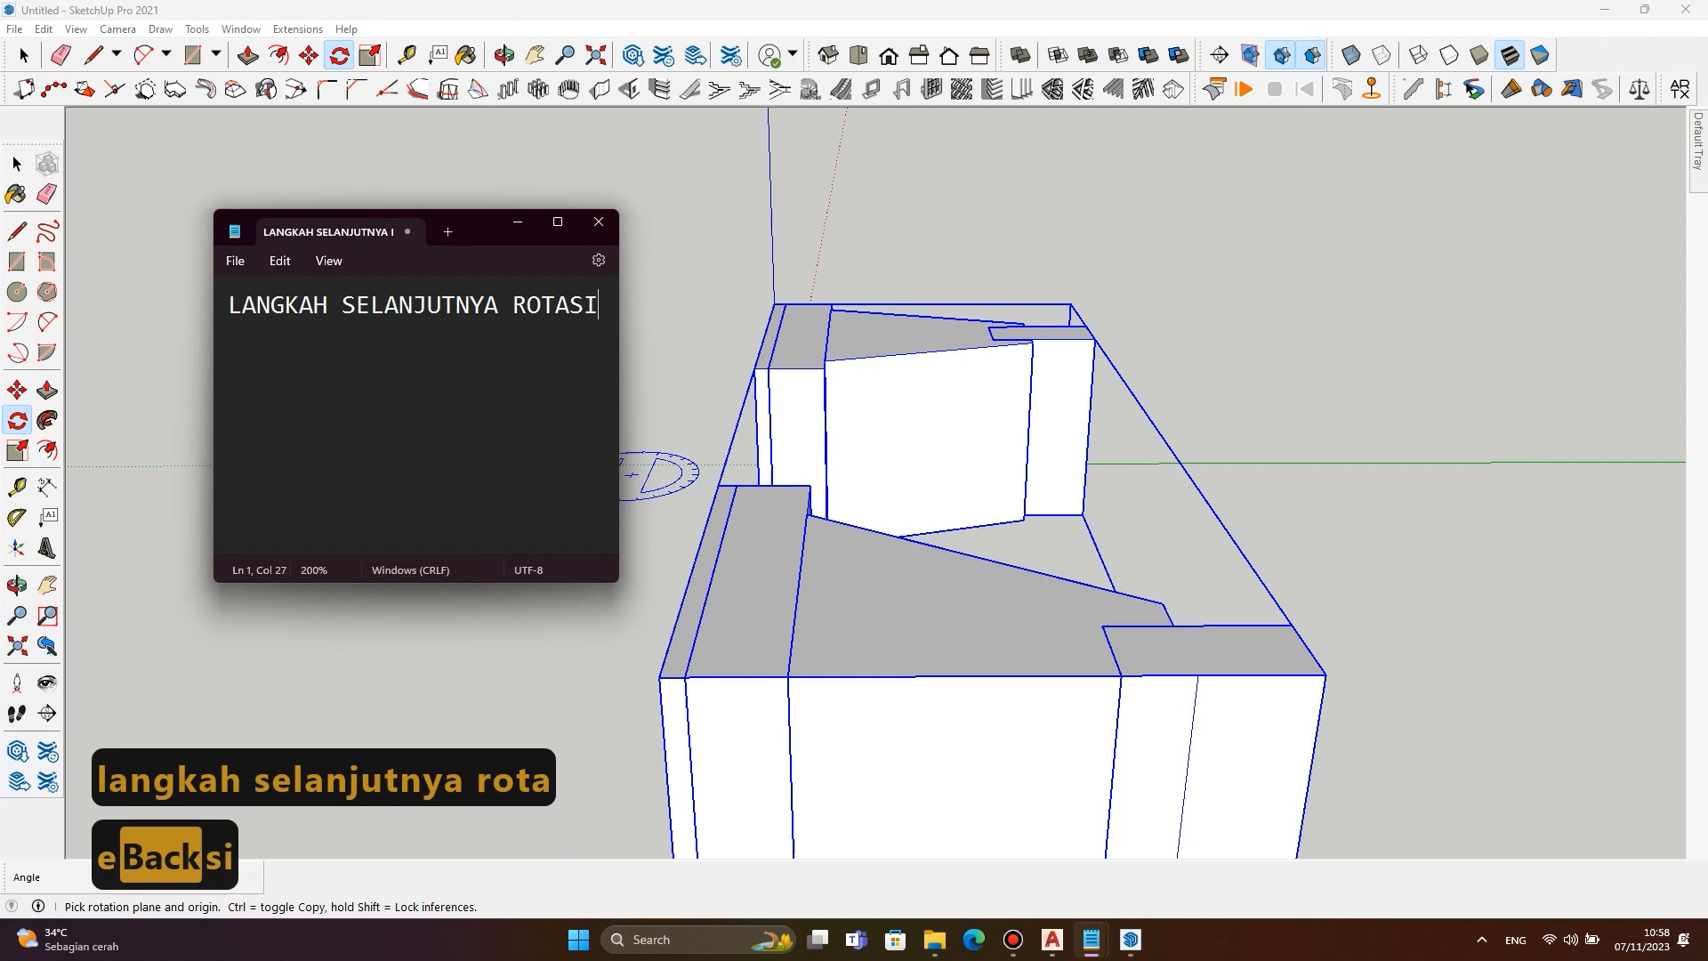
text(OBJE)
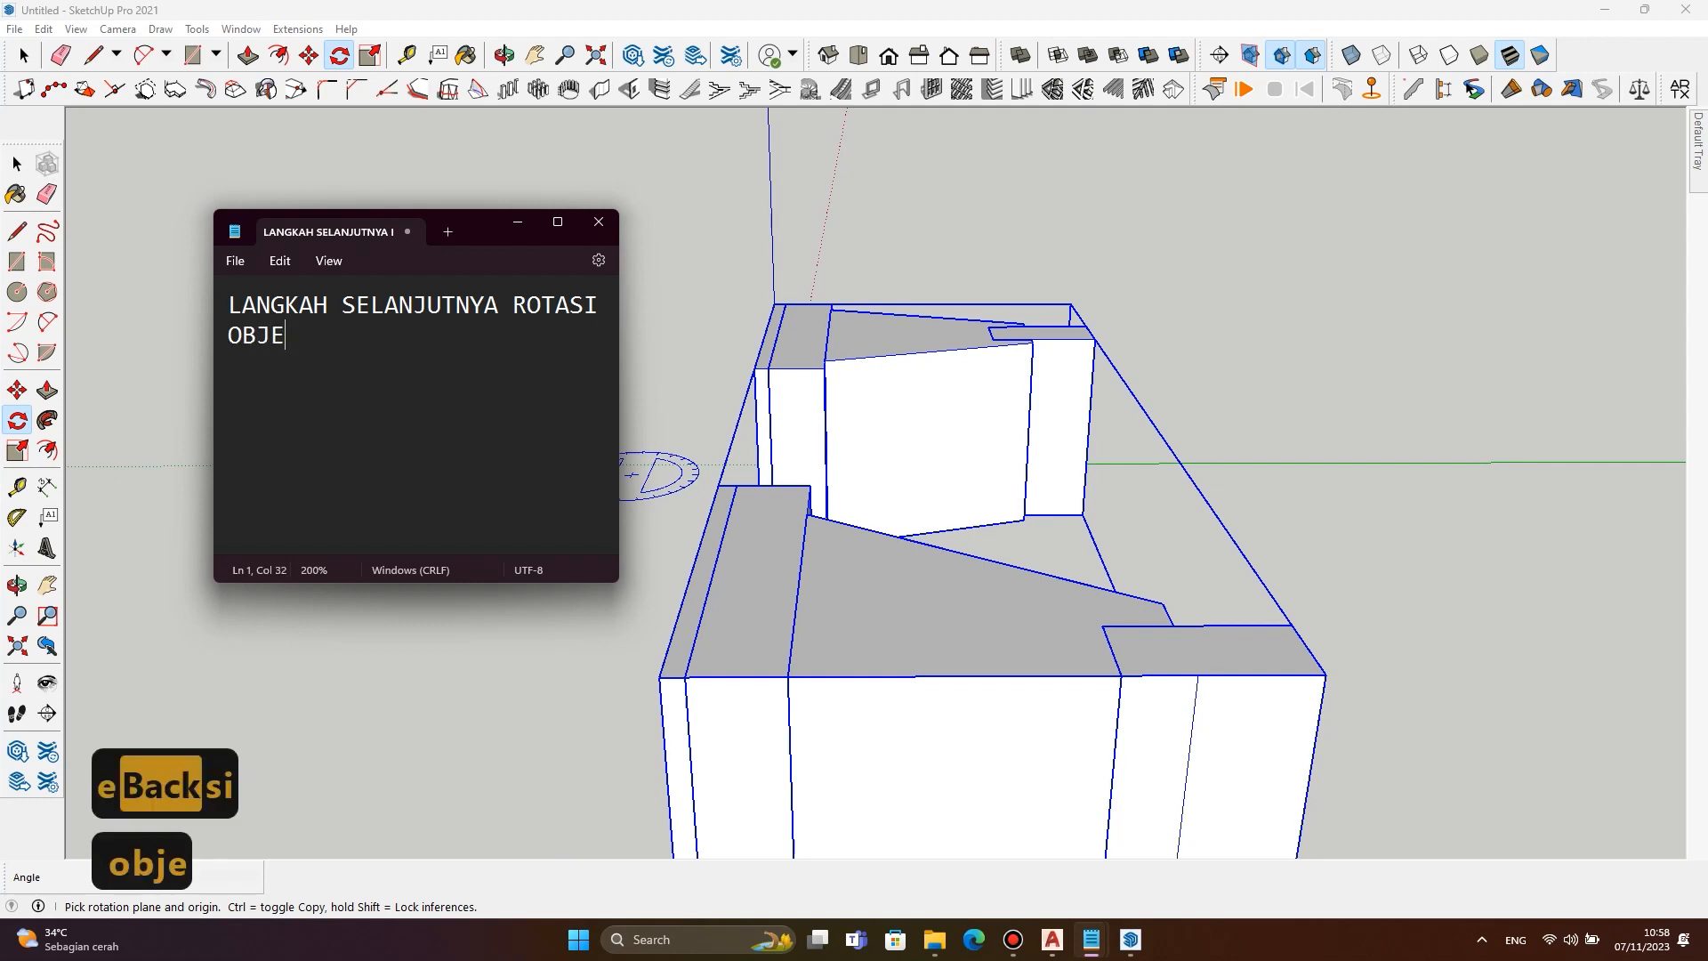
text(CT GAMBARNYA)
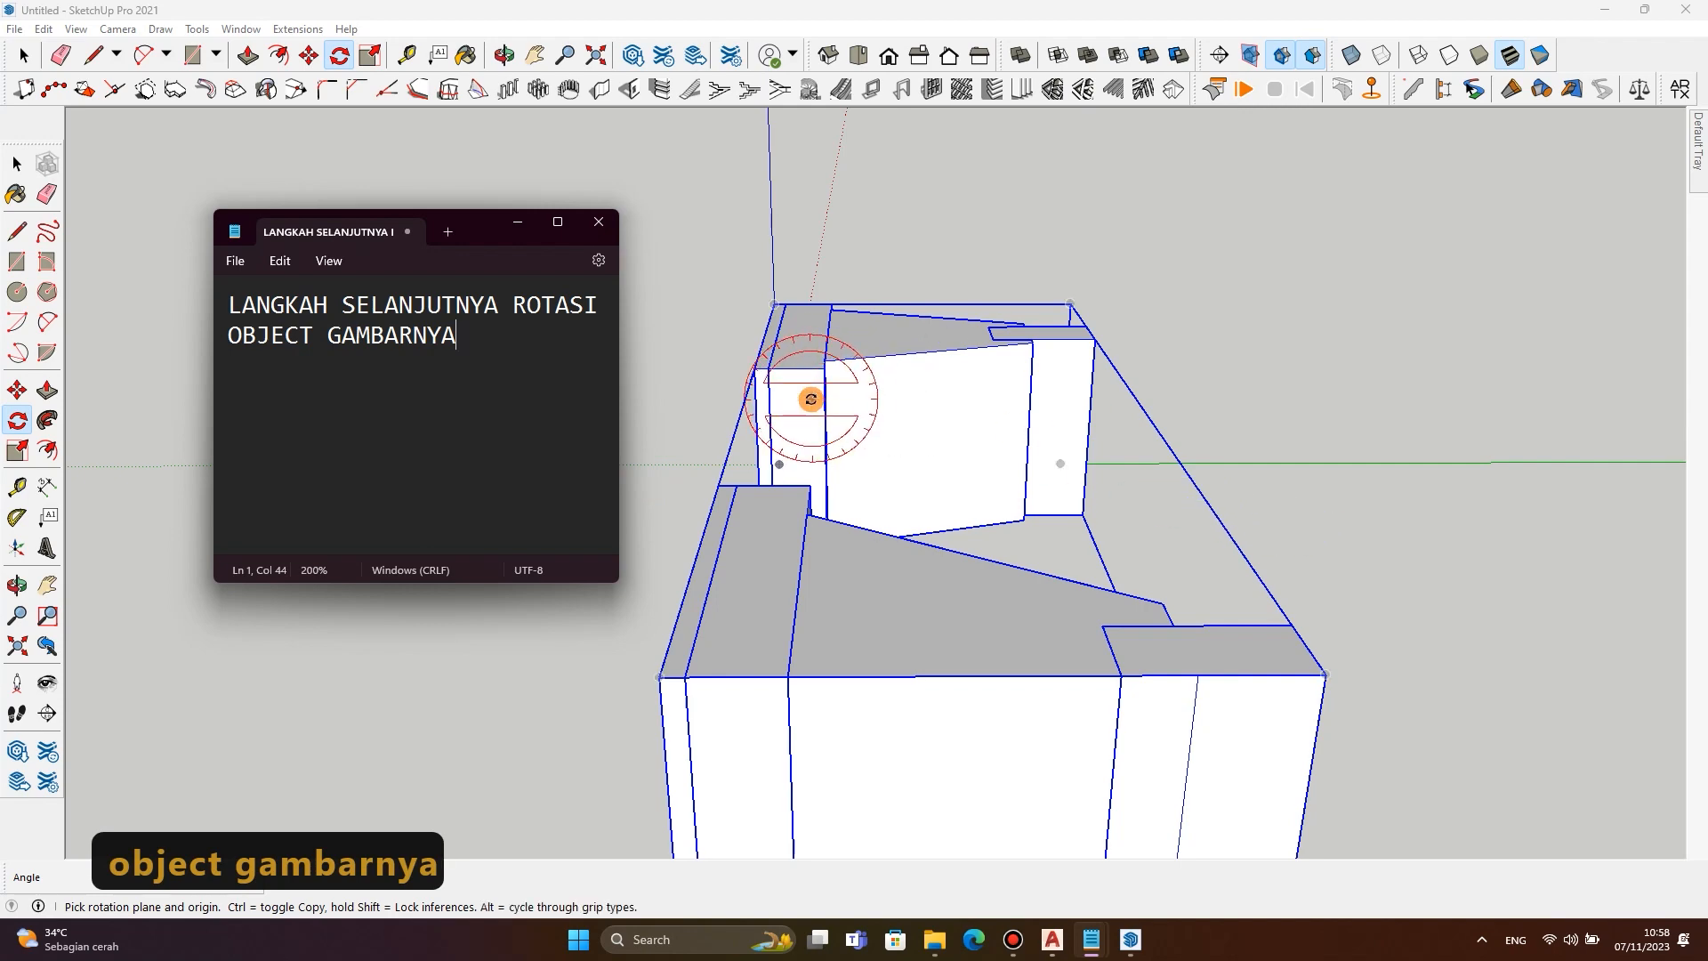
Switch back to SketchUp and rotate both foundation models about the red axis so they stand upright, then deselect them.
scroll(809, 393, up, 3)
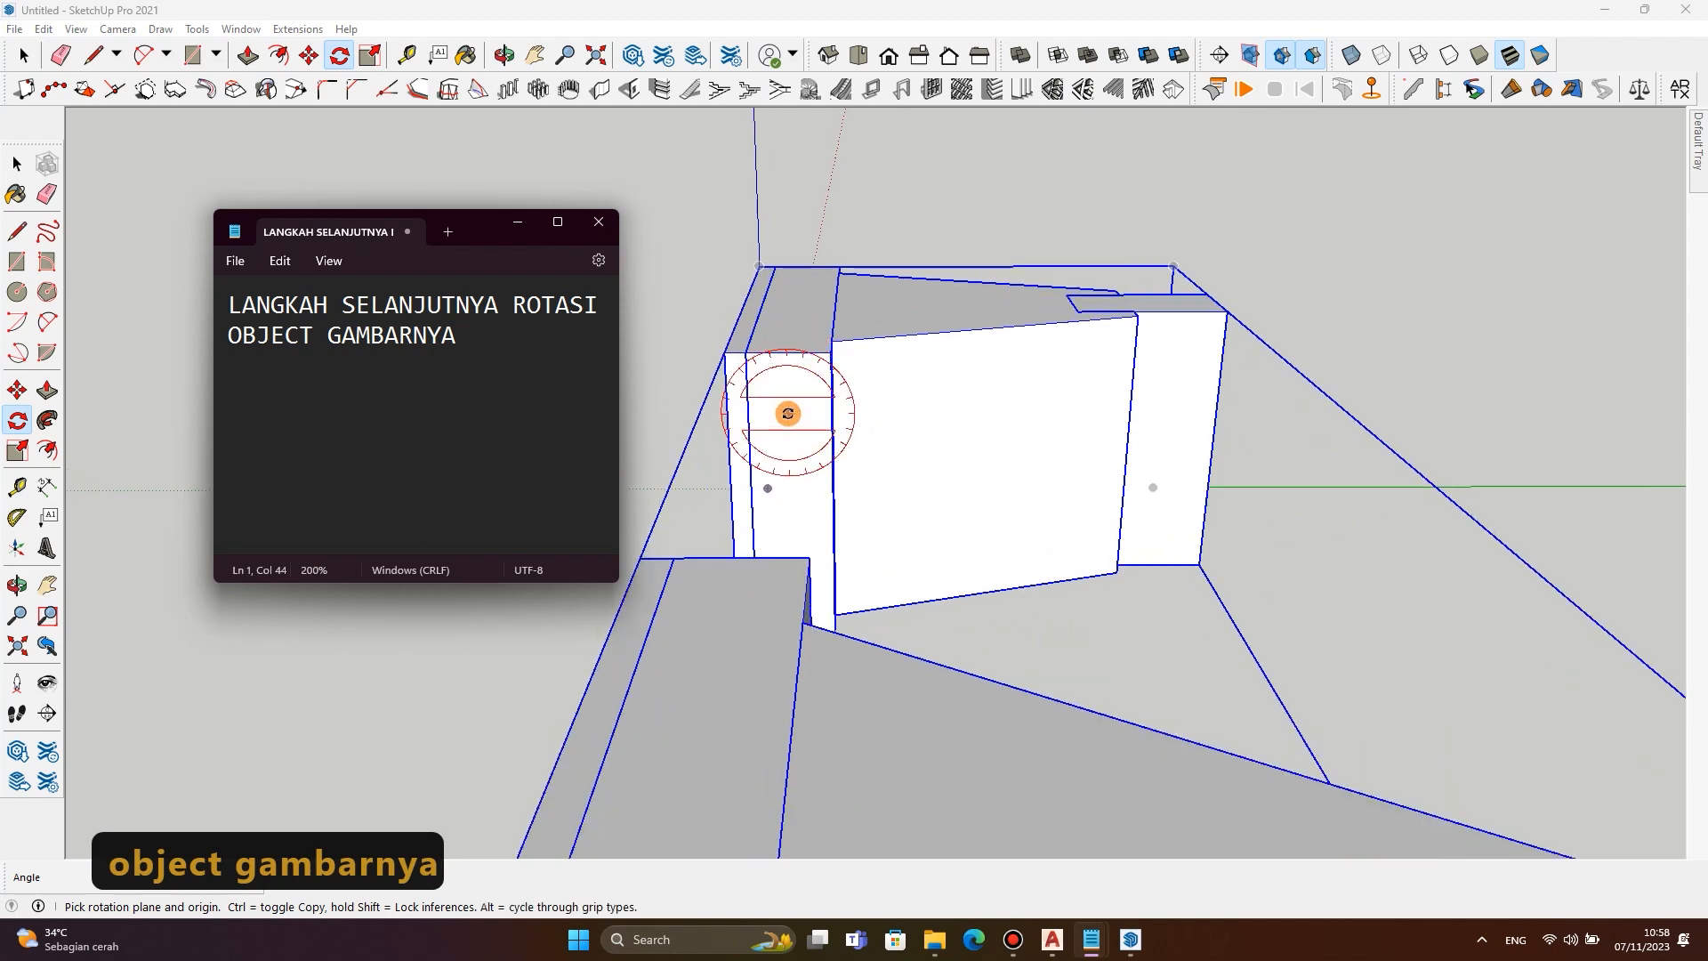
click(802, 414)
click(860, 413)
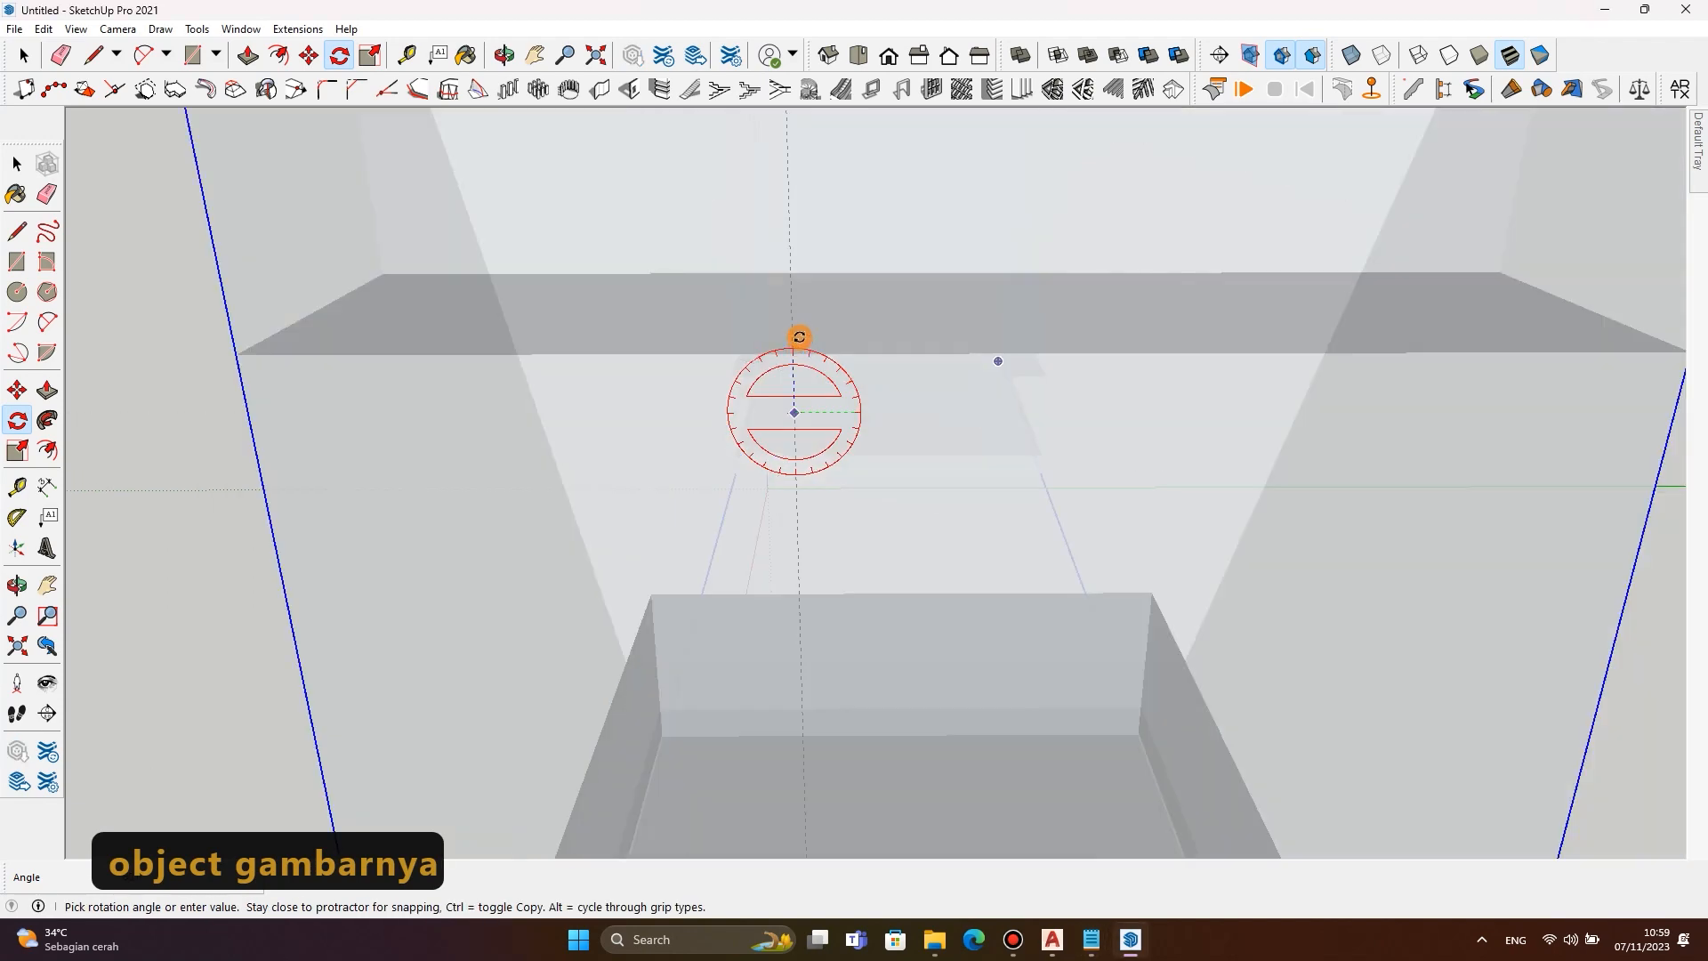
click(799, 335)
scroll(974, 471, down, 4)
scroll(972, 469, down, 5)
middle_drag(979, 471, 1673, 476)
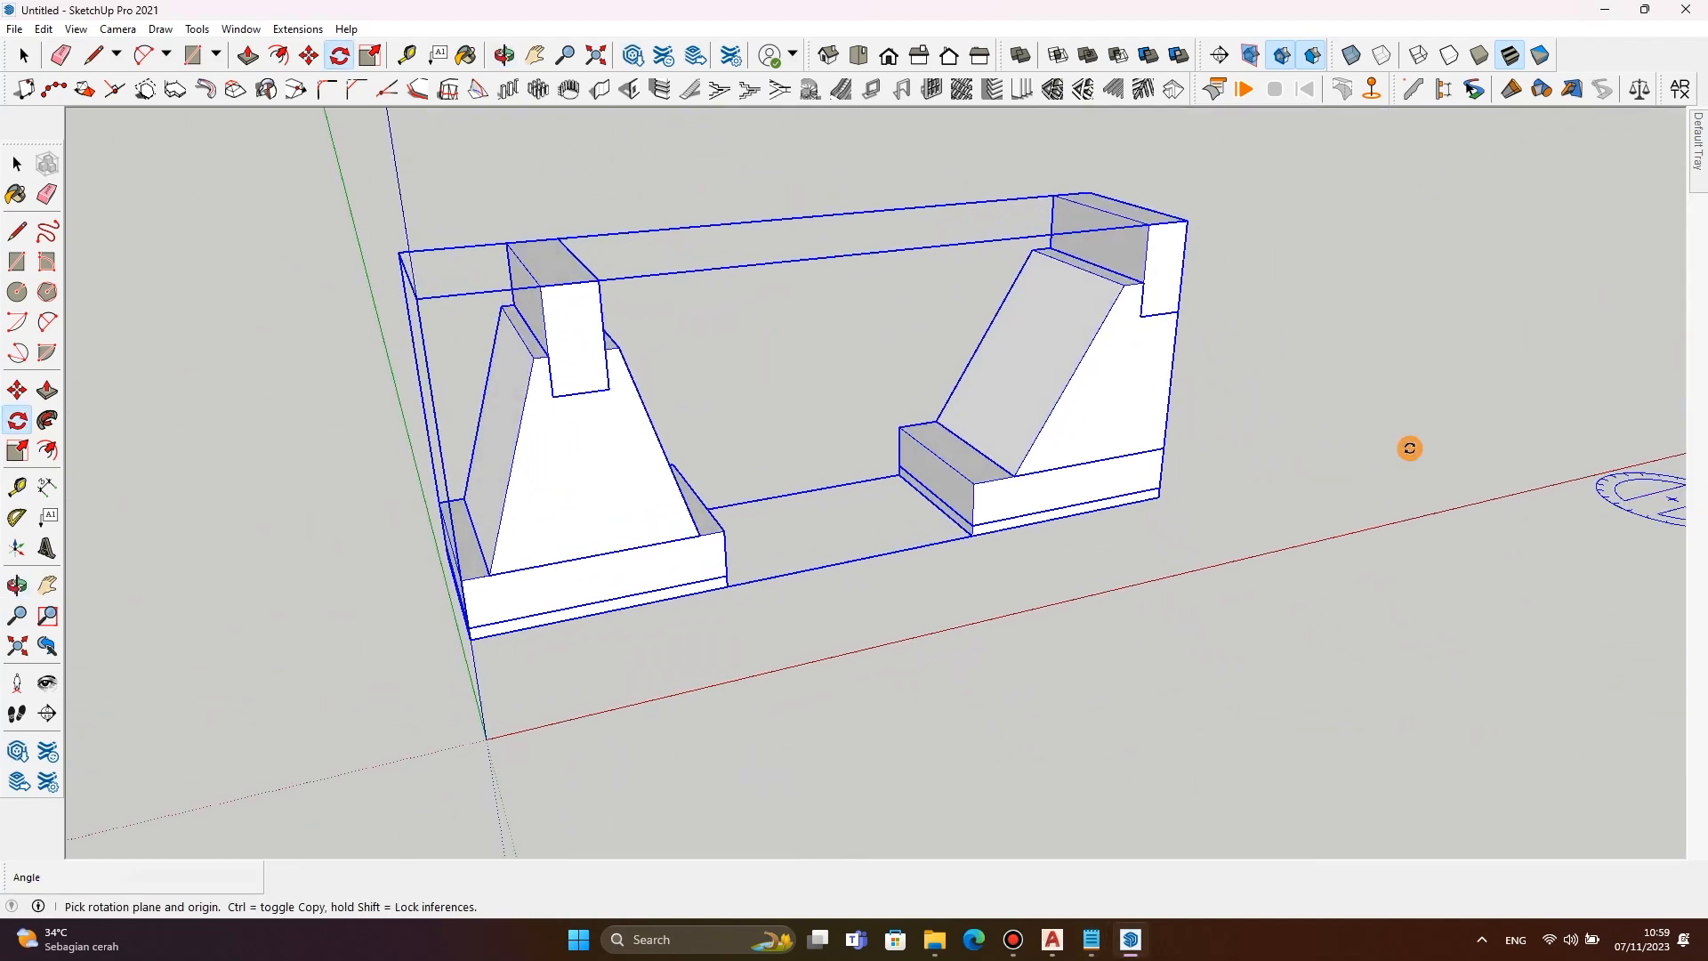
middle_drag(783, 320, 942, 392)
key(space)
scroll(1110, 579, down, 3)
click(1106, 538)
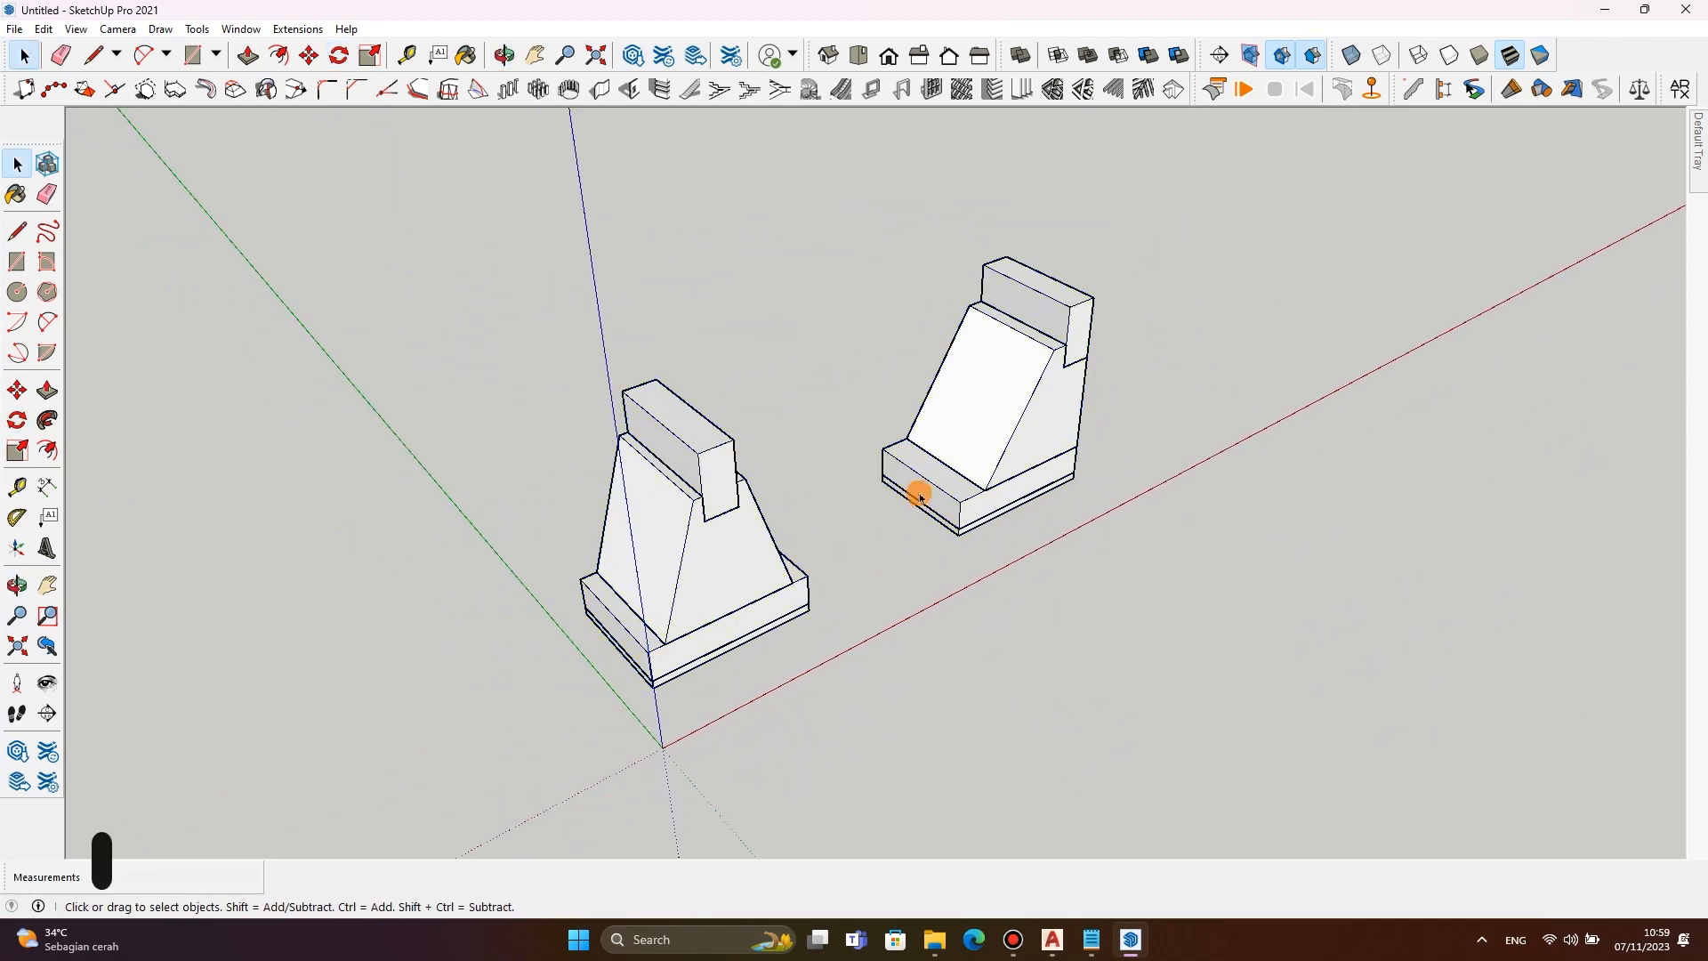
middle_drag(919, 480, 792, 449)
mouse_move(1700, 176)
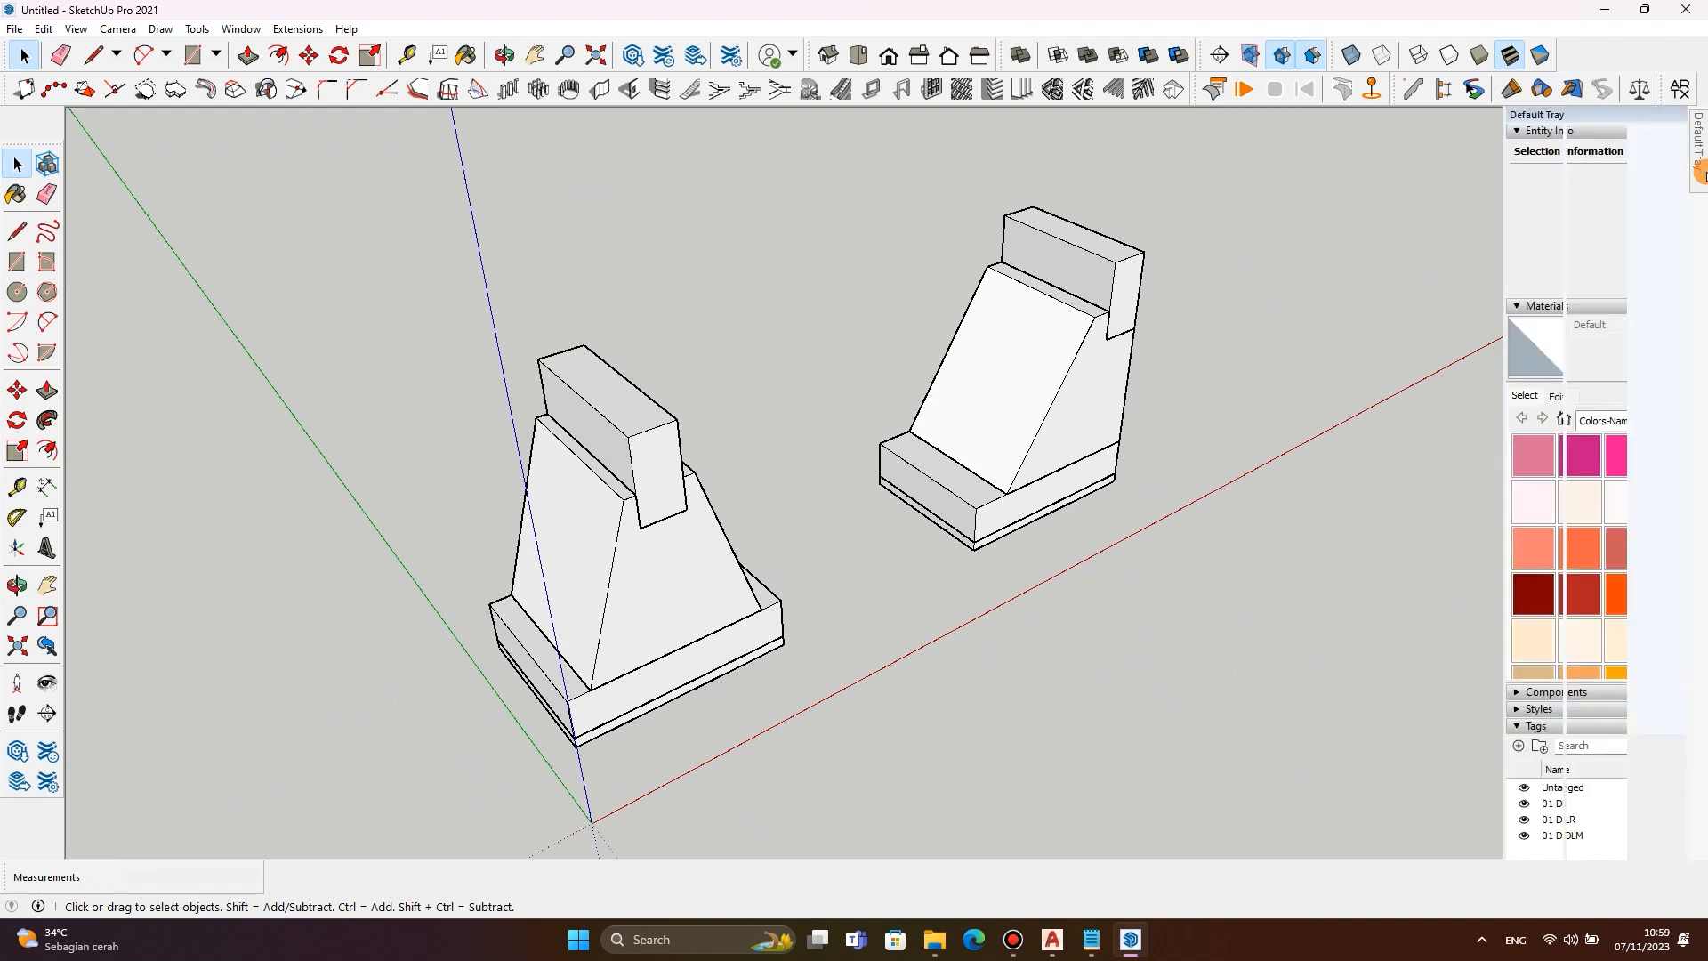
click(1582, 418)
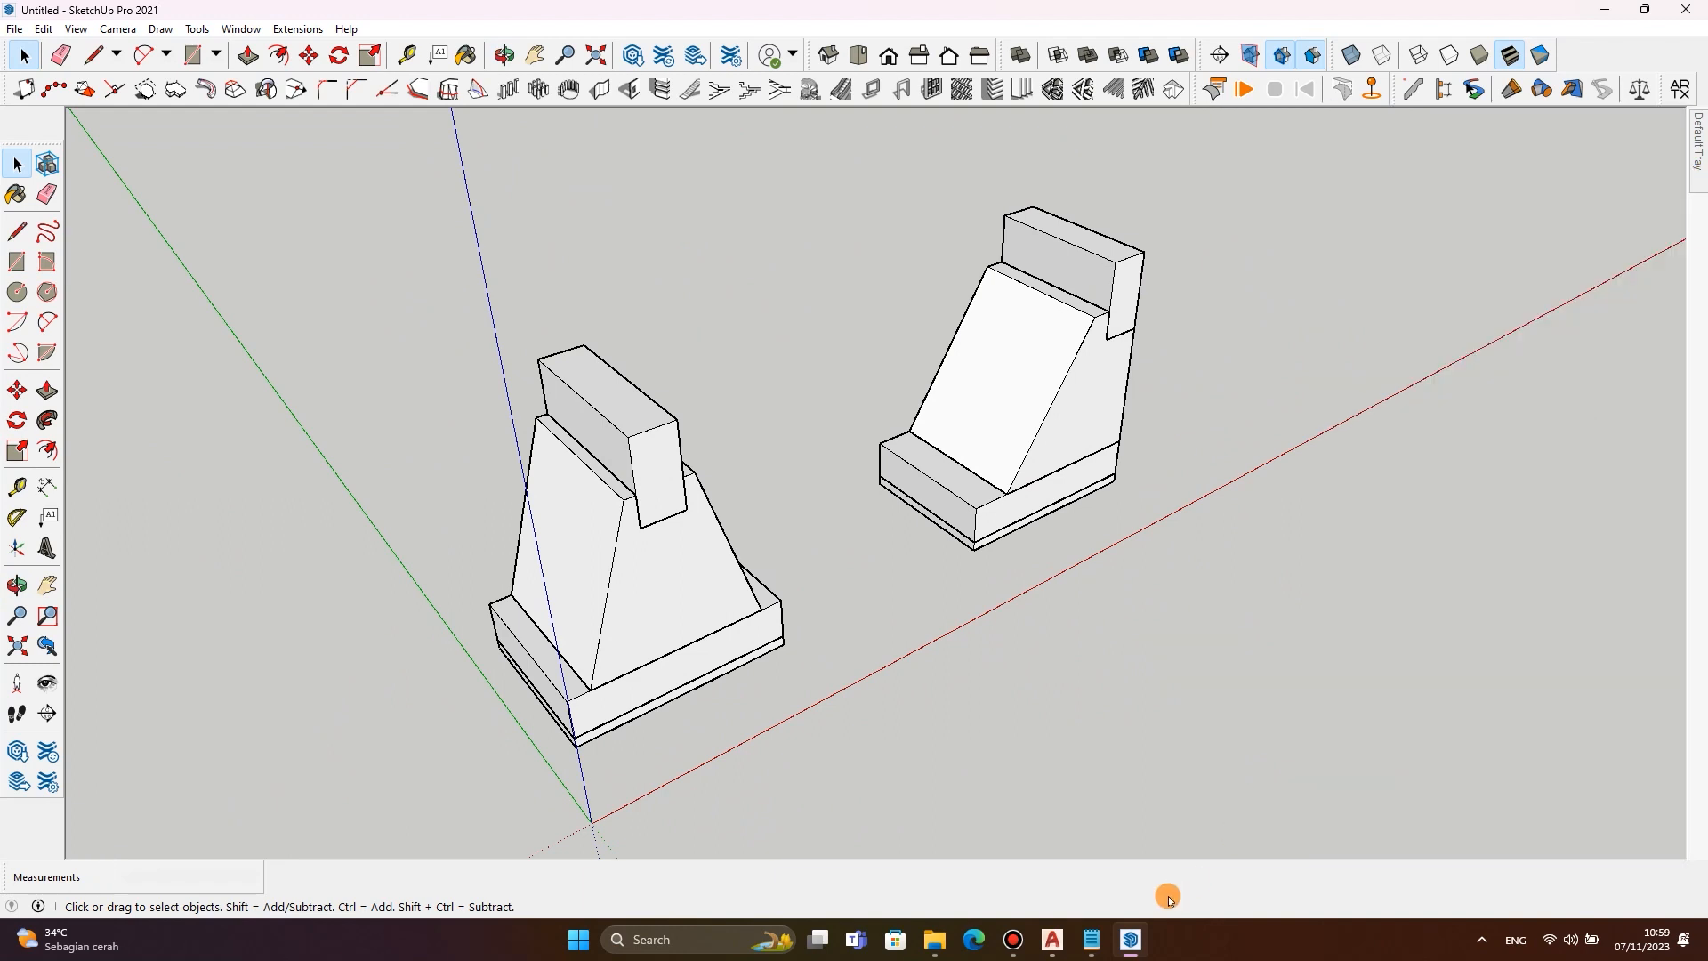
Switch to the Notepad note, replace its text with "KEMUDIAN KITA BERI MATERIAL (WARNA)", and minimize it.
mouse_move(1091, 940)
click(1090, 820)
key(ctrl+a)
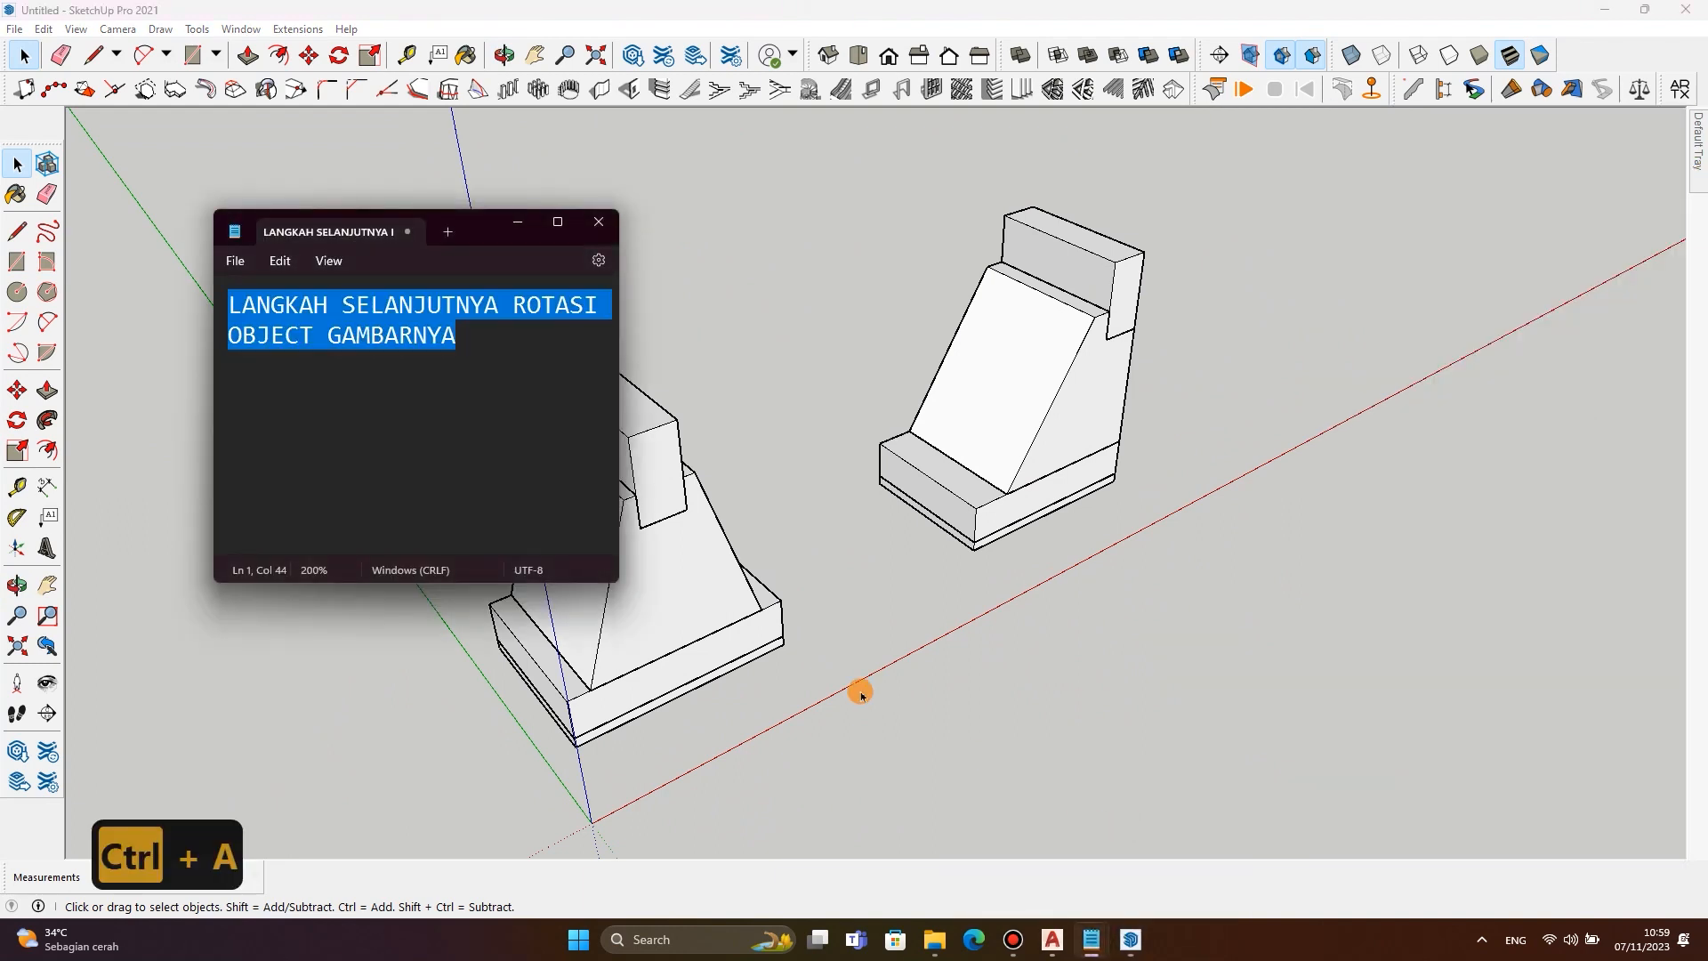
text(KEMUDIAN K)
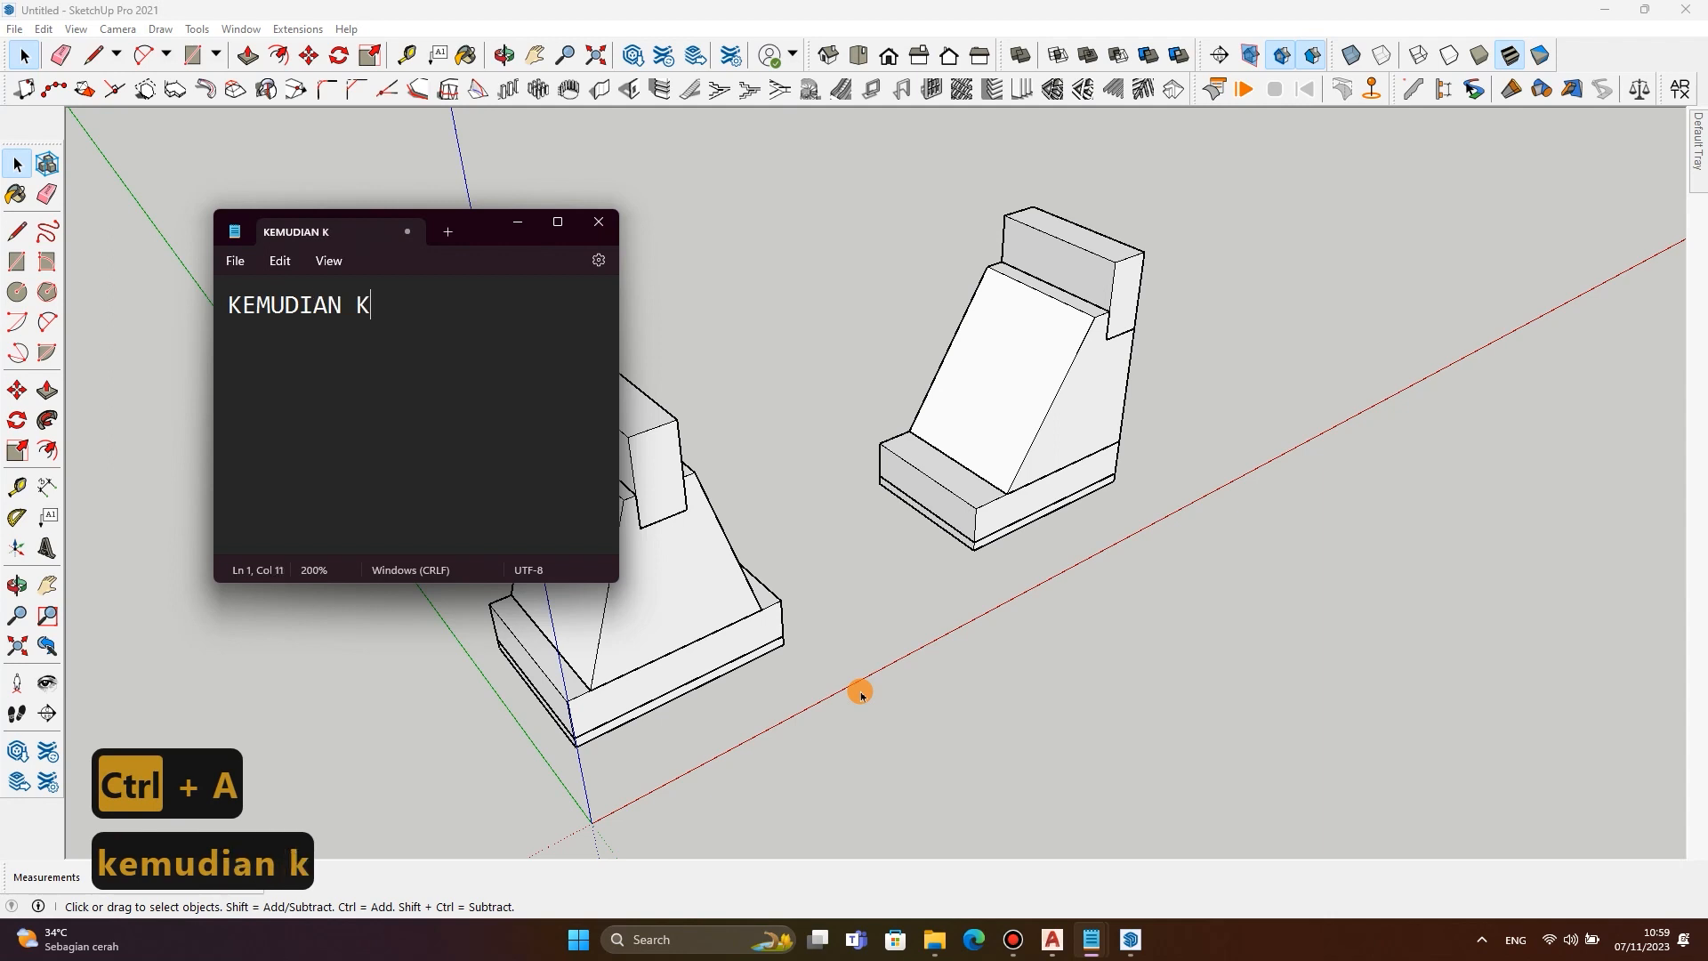
text(ITA BERI )
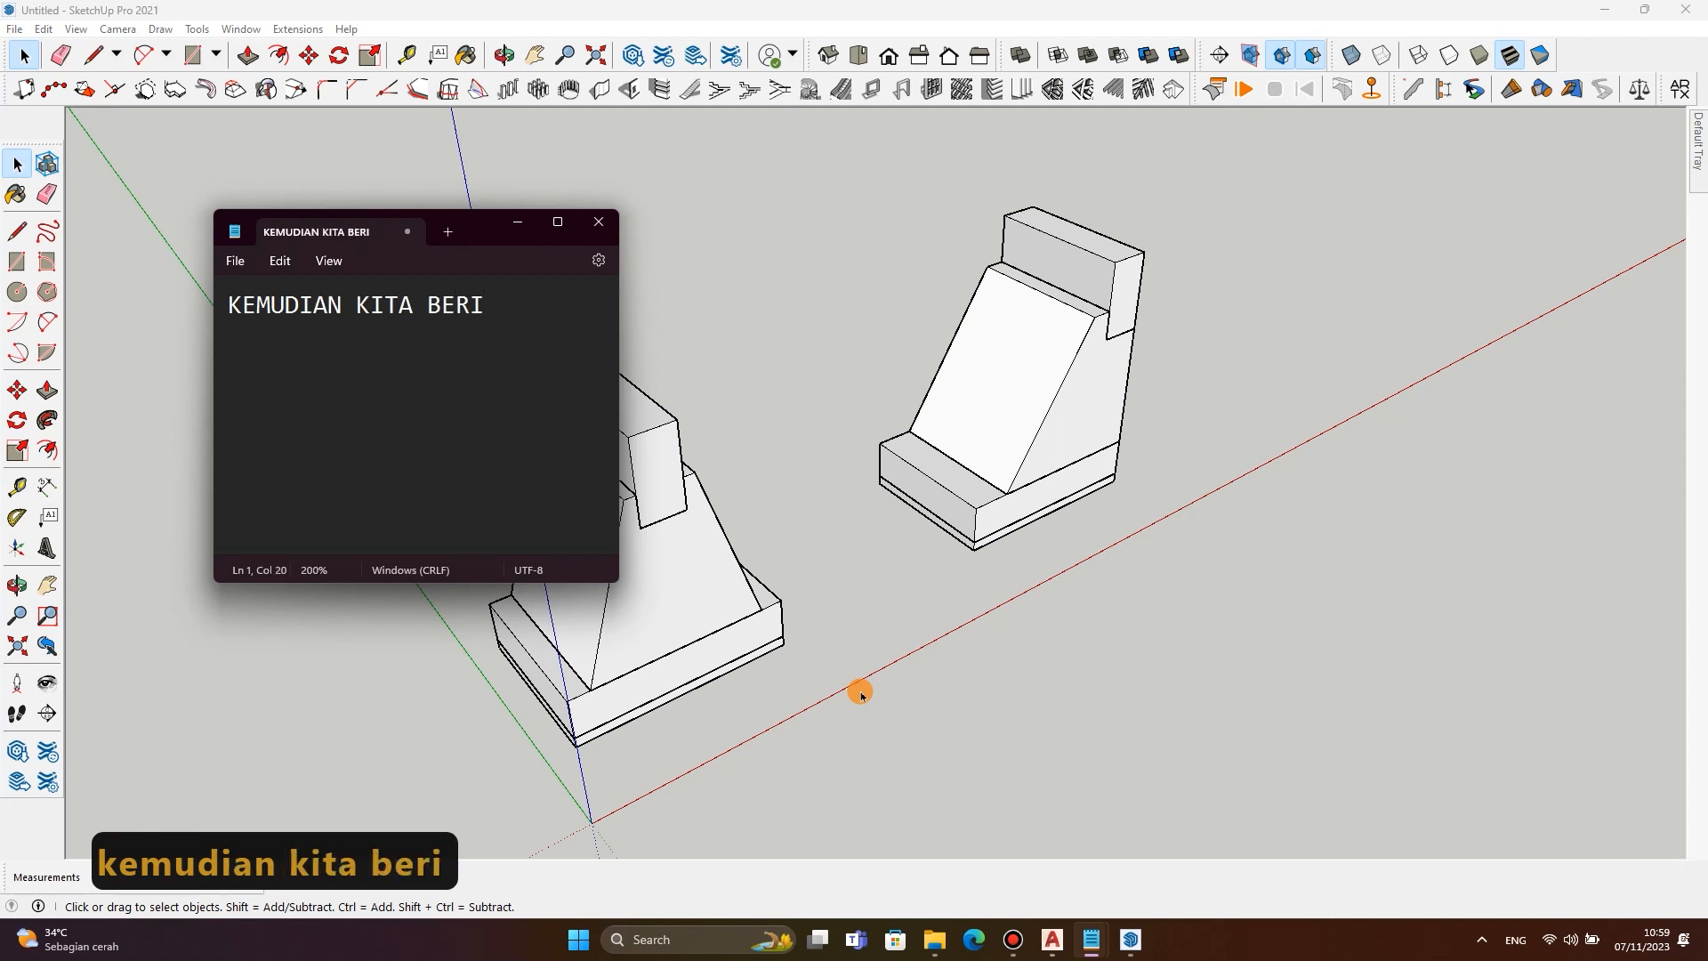
text(MATERIAL)
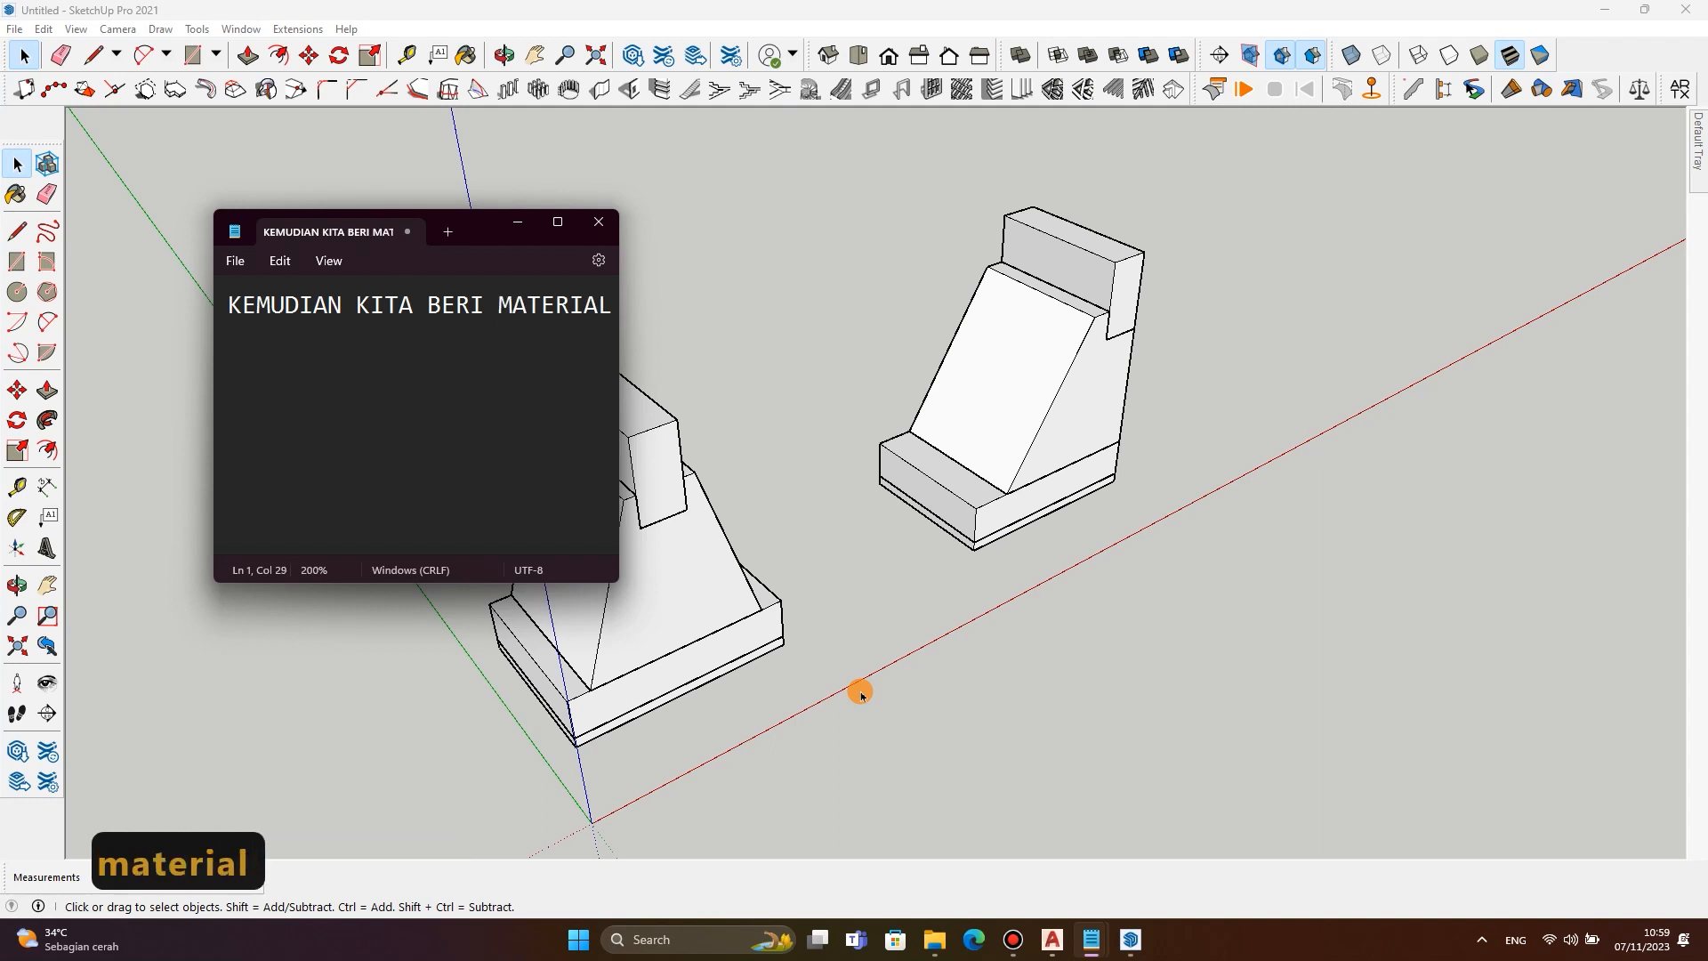
text( (WARNA)
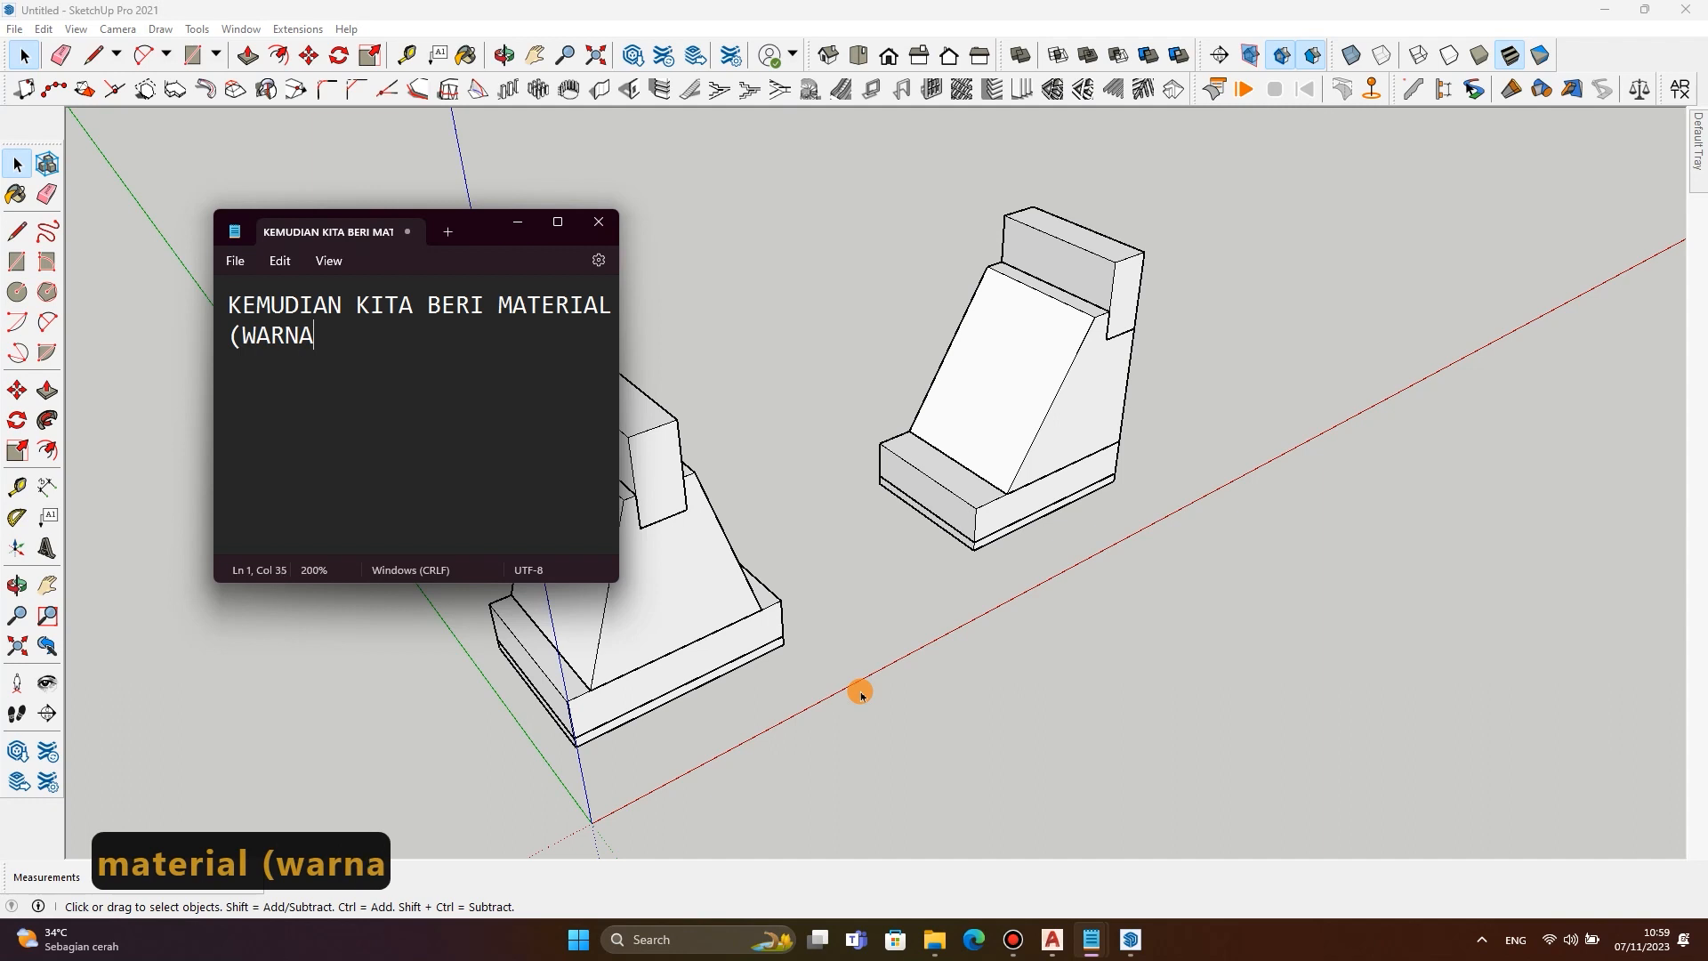
click(526, 219)
Explode the outer group enclosing both foundation models so their individual part groups can be selected separately.
click(1136, 263)
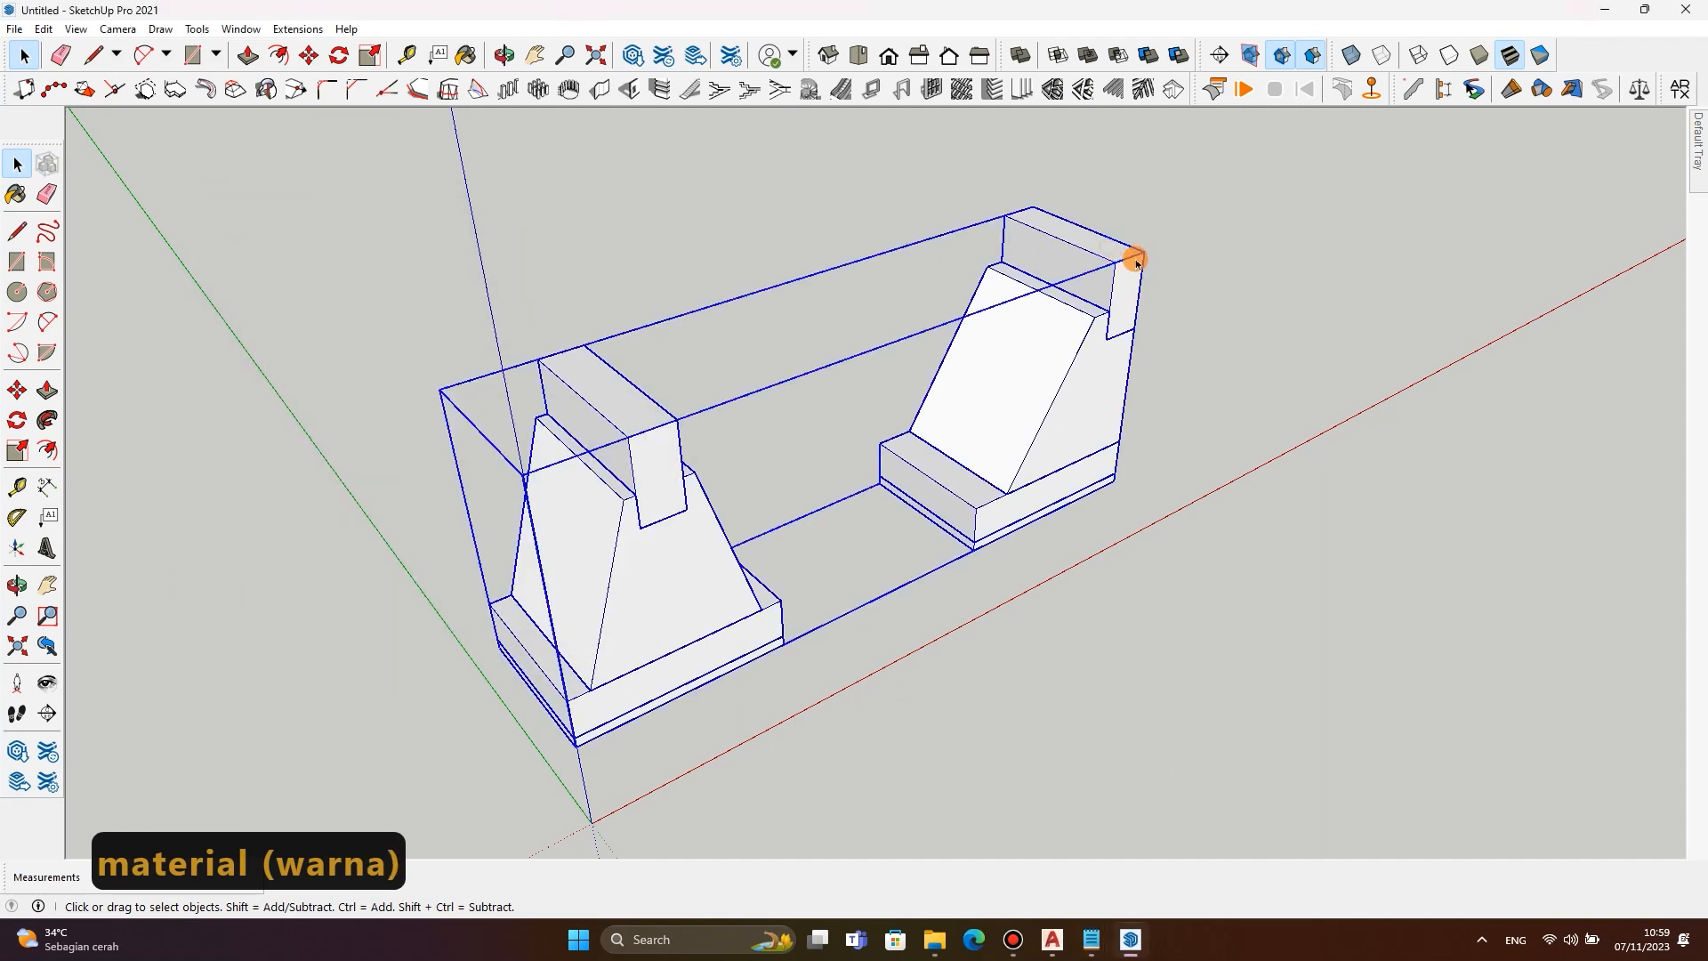
right_click(1112, 264)
click(1163, 431)
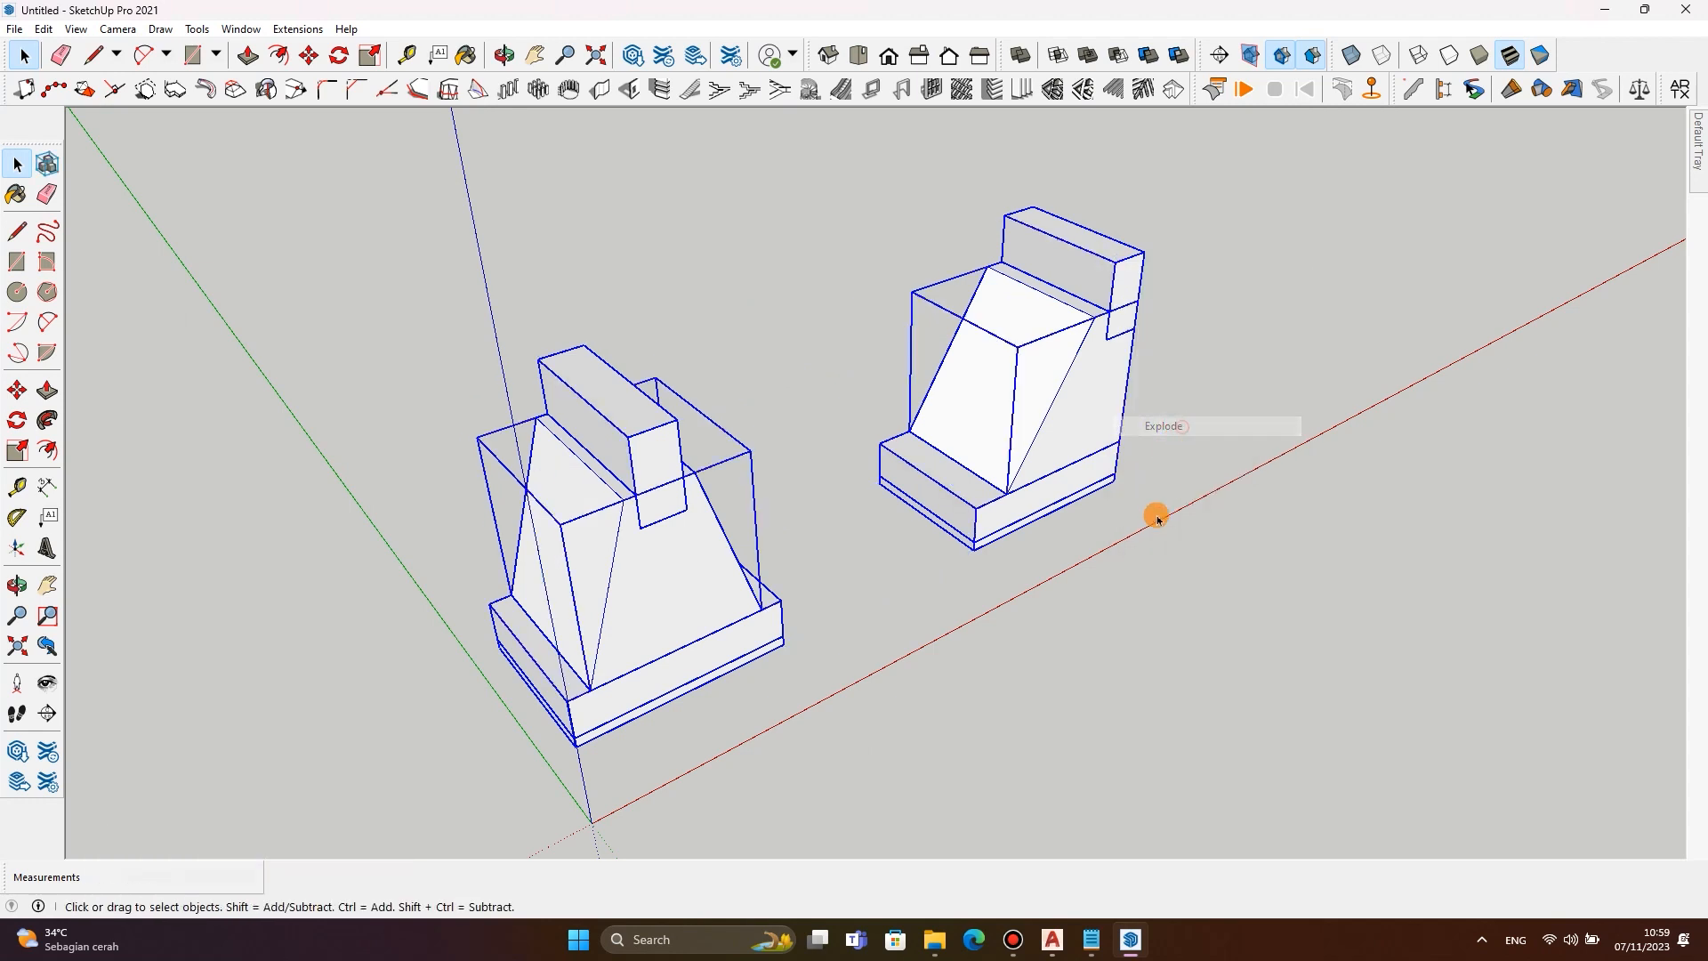
click(1150, 559)
click(1116, 269)
click(1065, 405)
click(1273, 509)
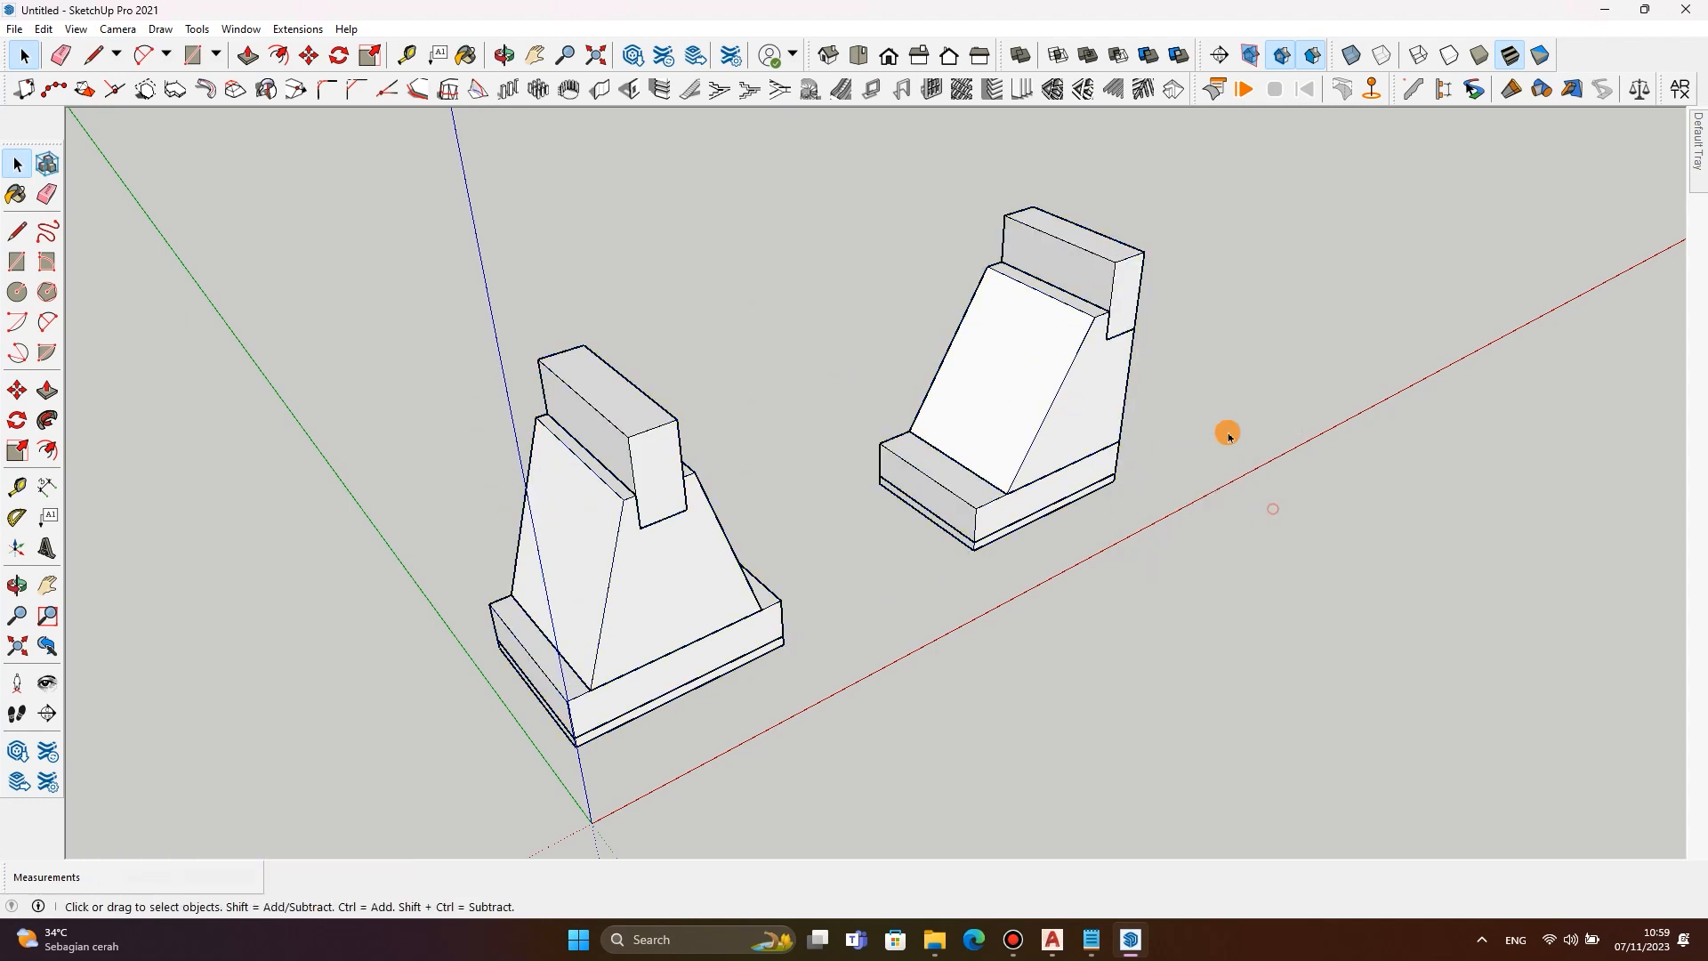
Examine the Patterns material collection for a pattern suited to the foundation parts.
click(1698, 153)
click(1548, 418)
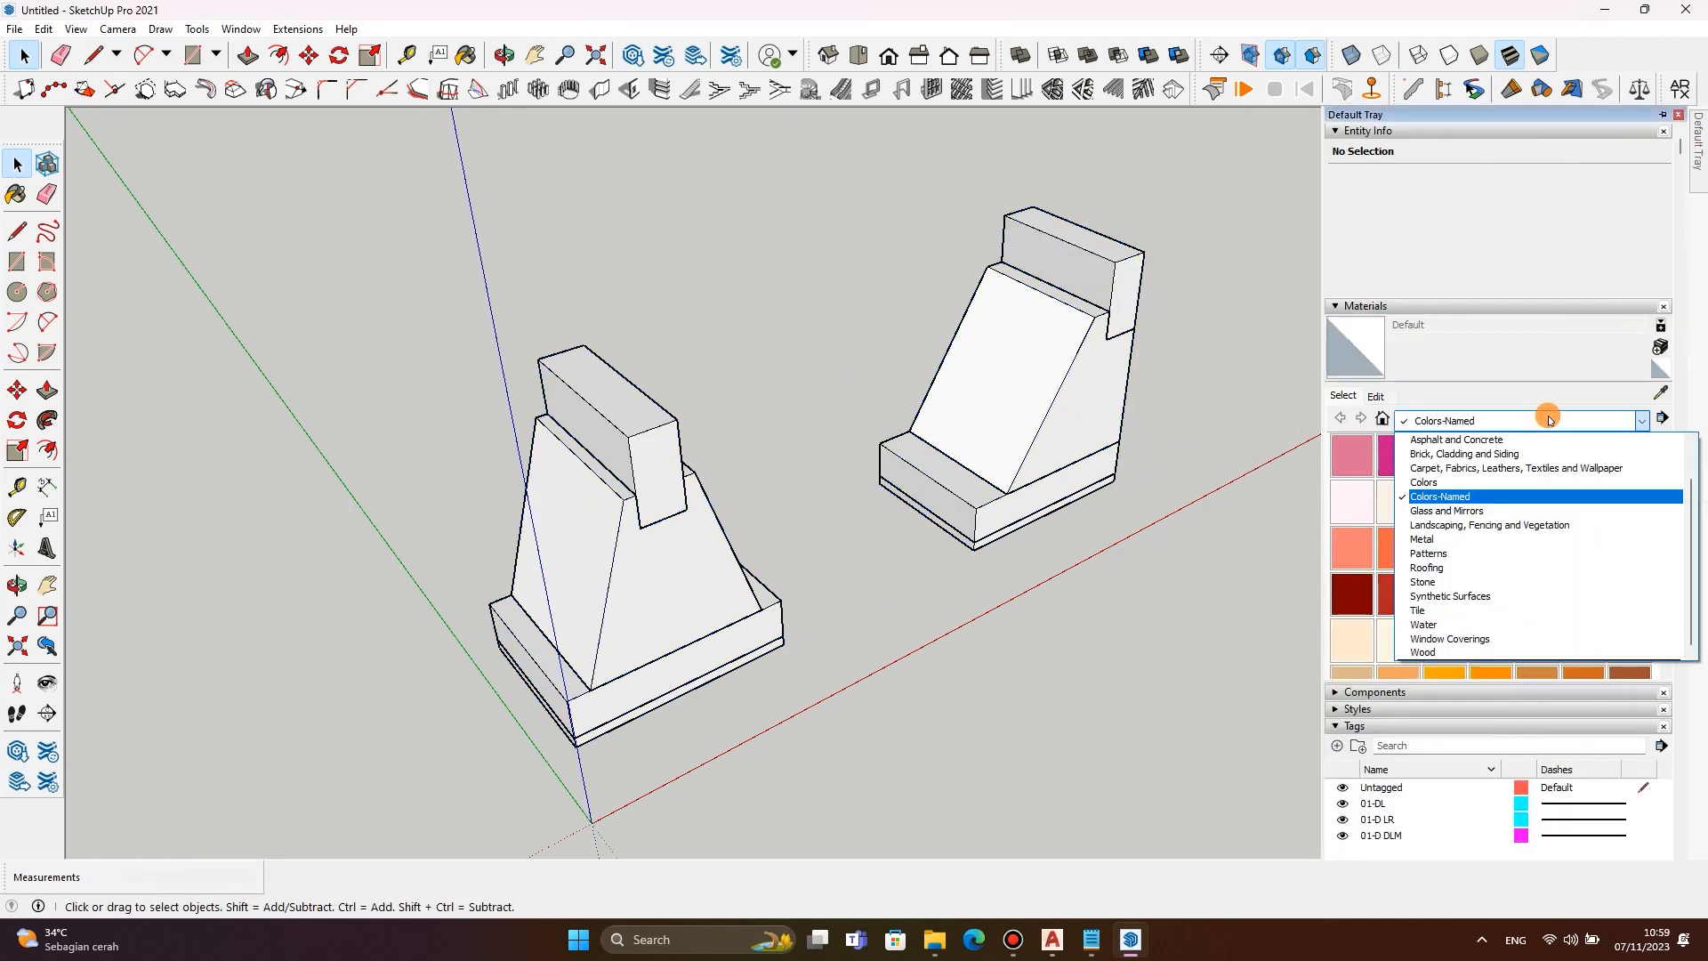
click(1475, 555)
scroll(1423, 472, down, 3)
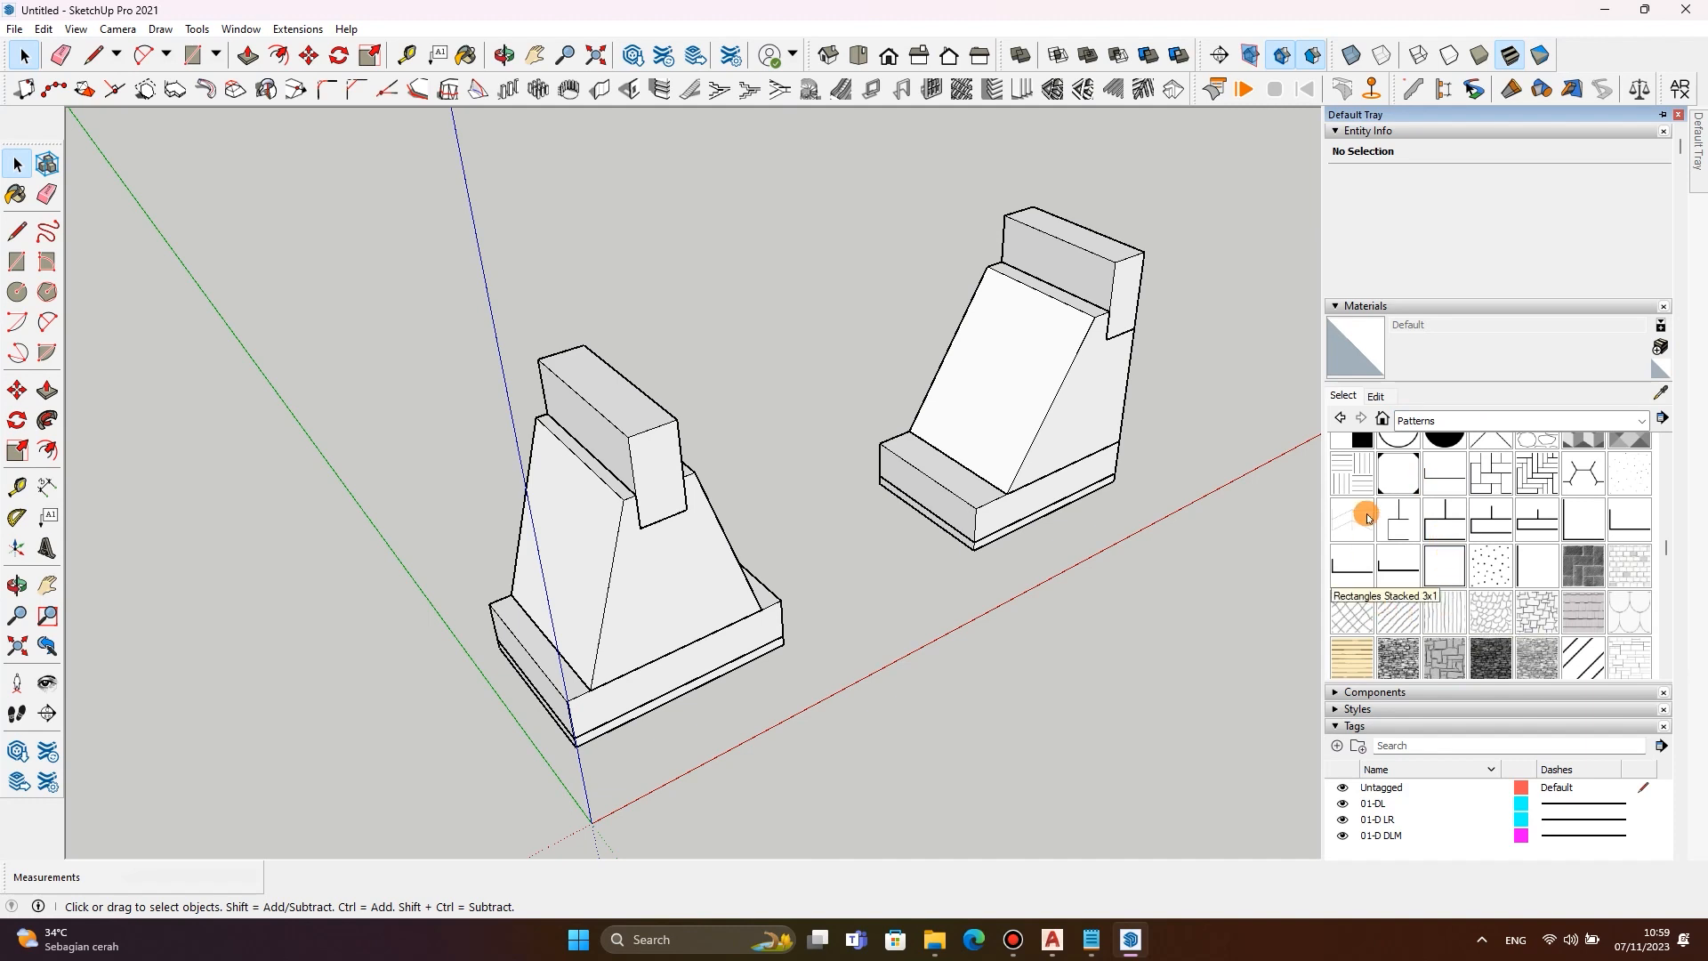
scroll(1477, 498, down, 5)
scroll(1445, 508, up, 4)
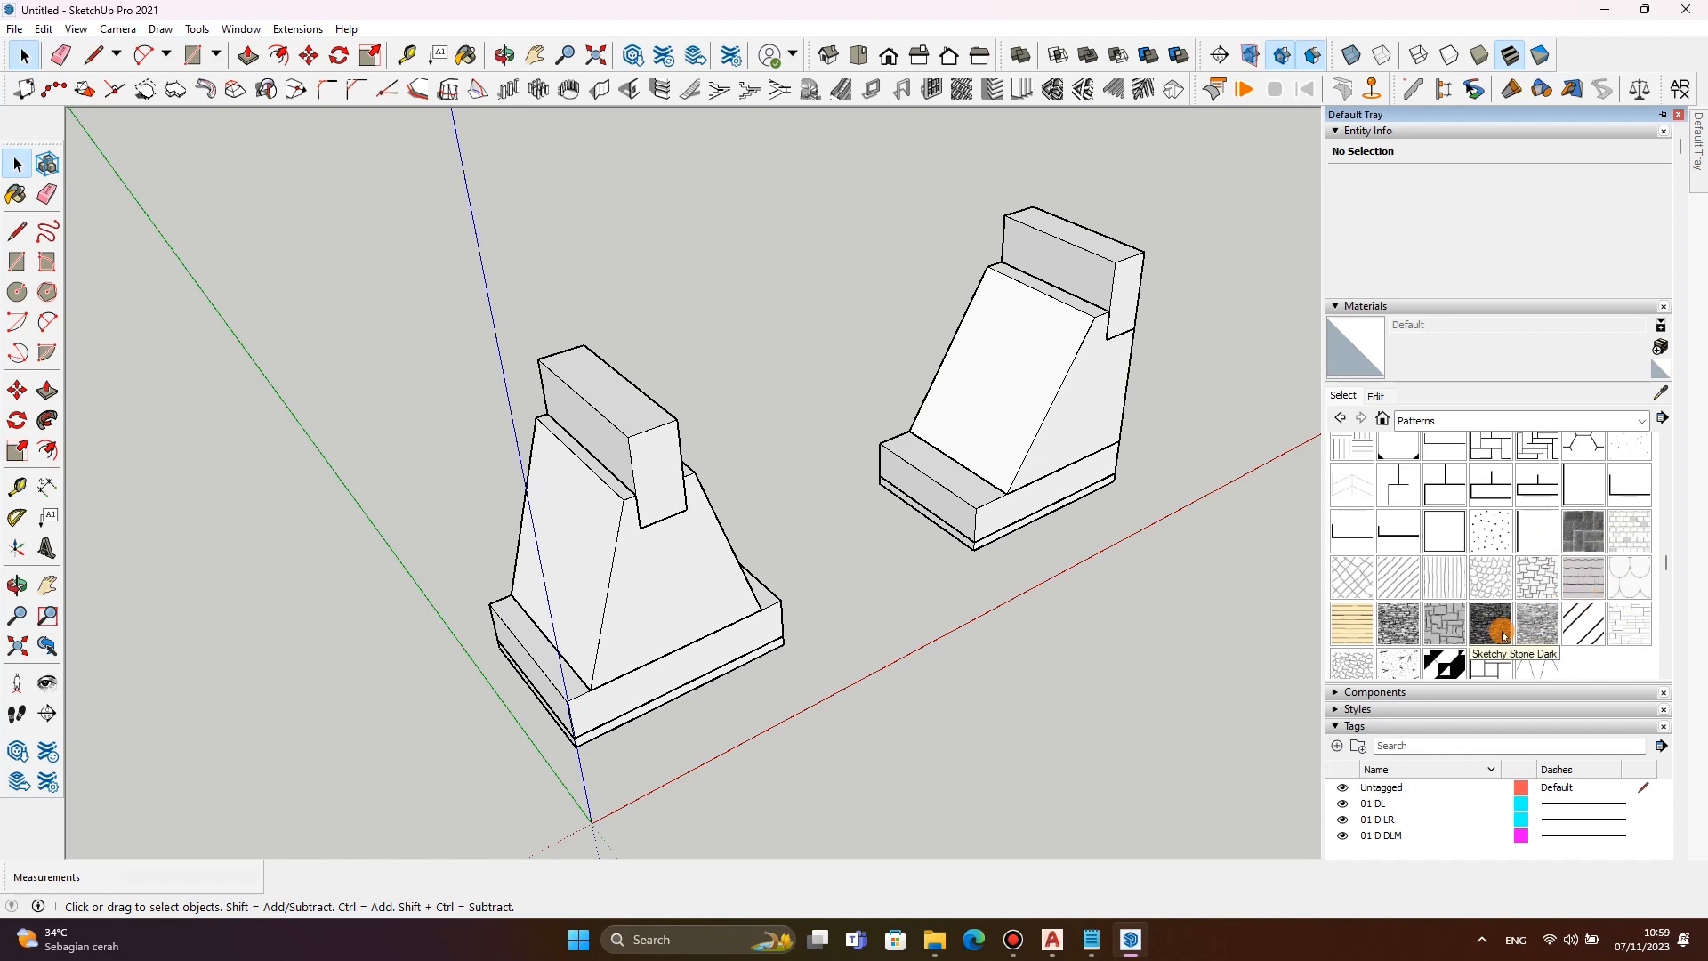
scroll(1425, 645, up, 2)
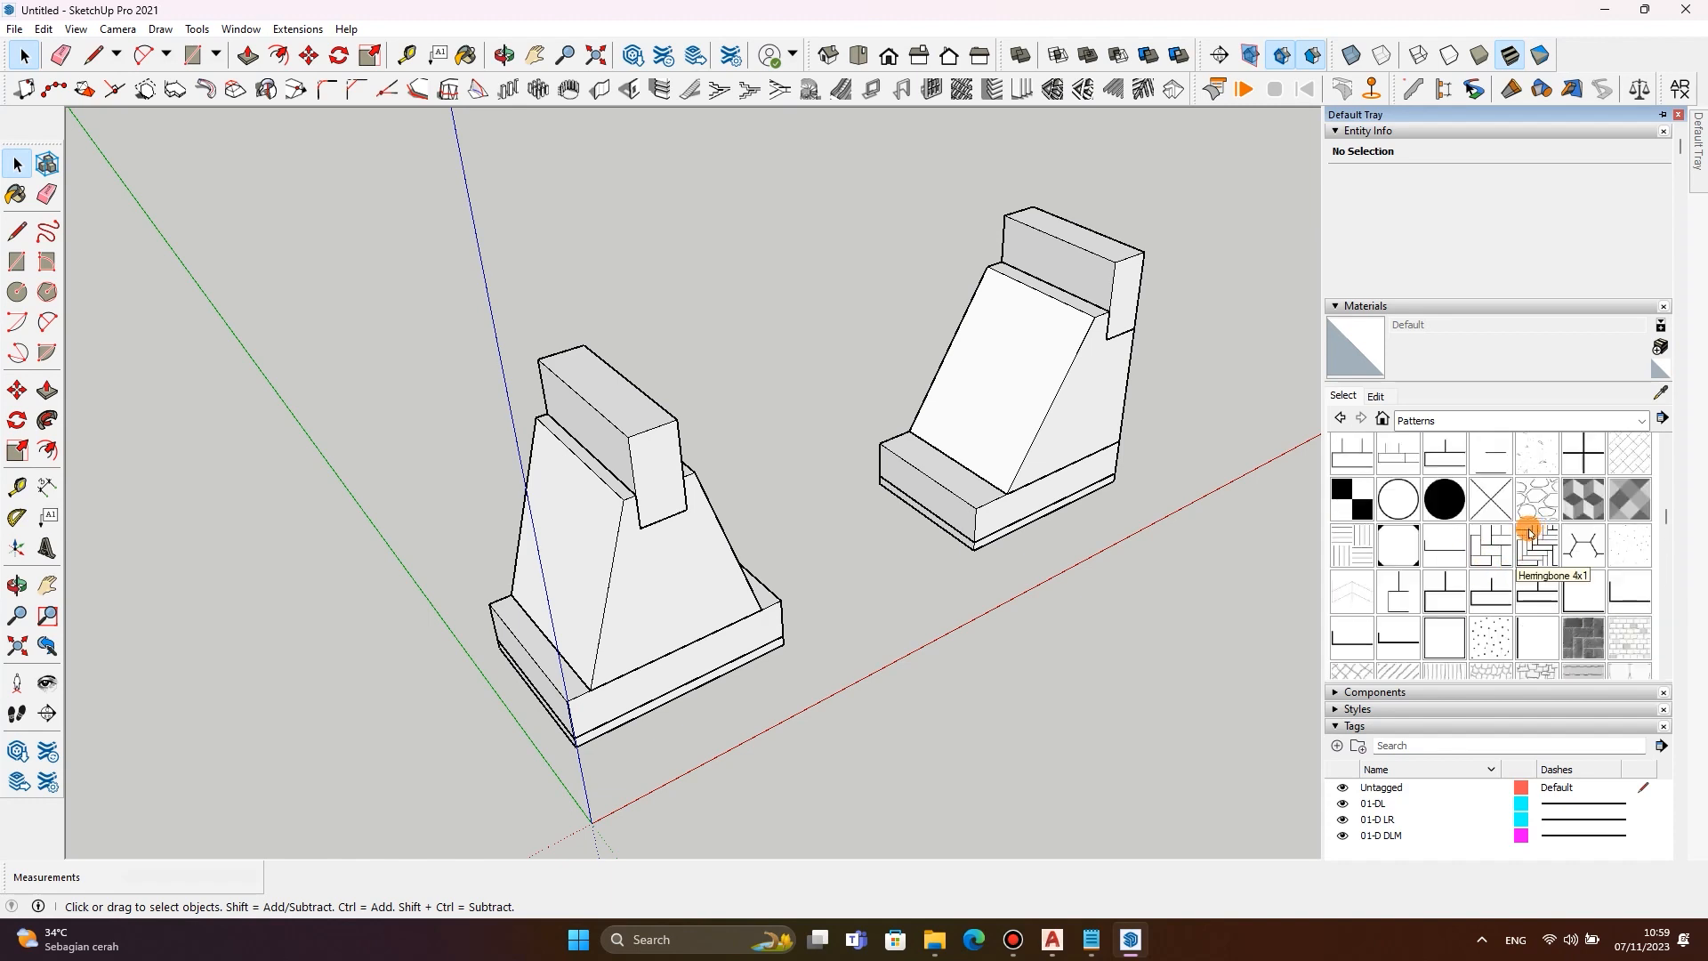
scroll(1529, 534, up, 3)
Paint the caps of both foundation models with Blacktop Old 01 from the Asphalt and Concrete materials.
click(1536, 420)
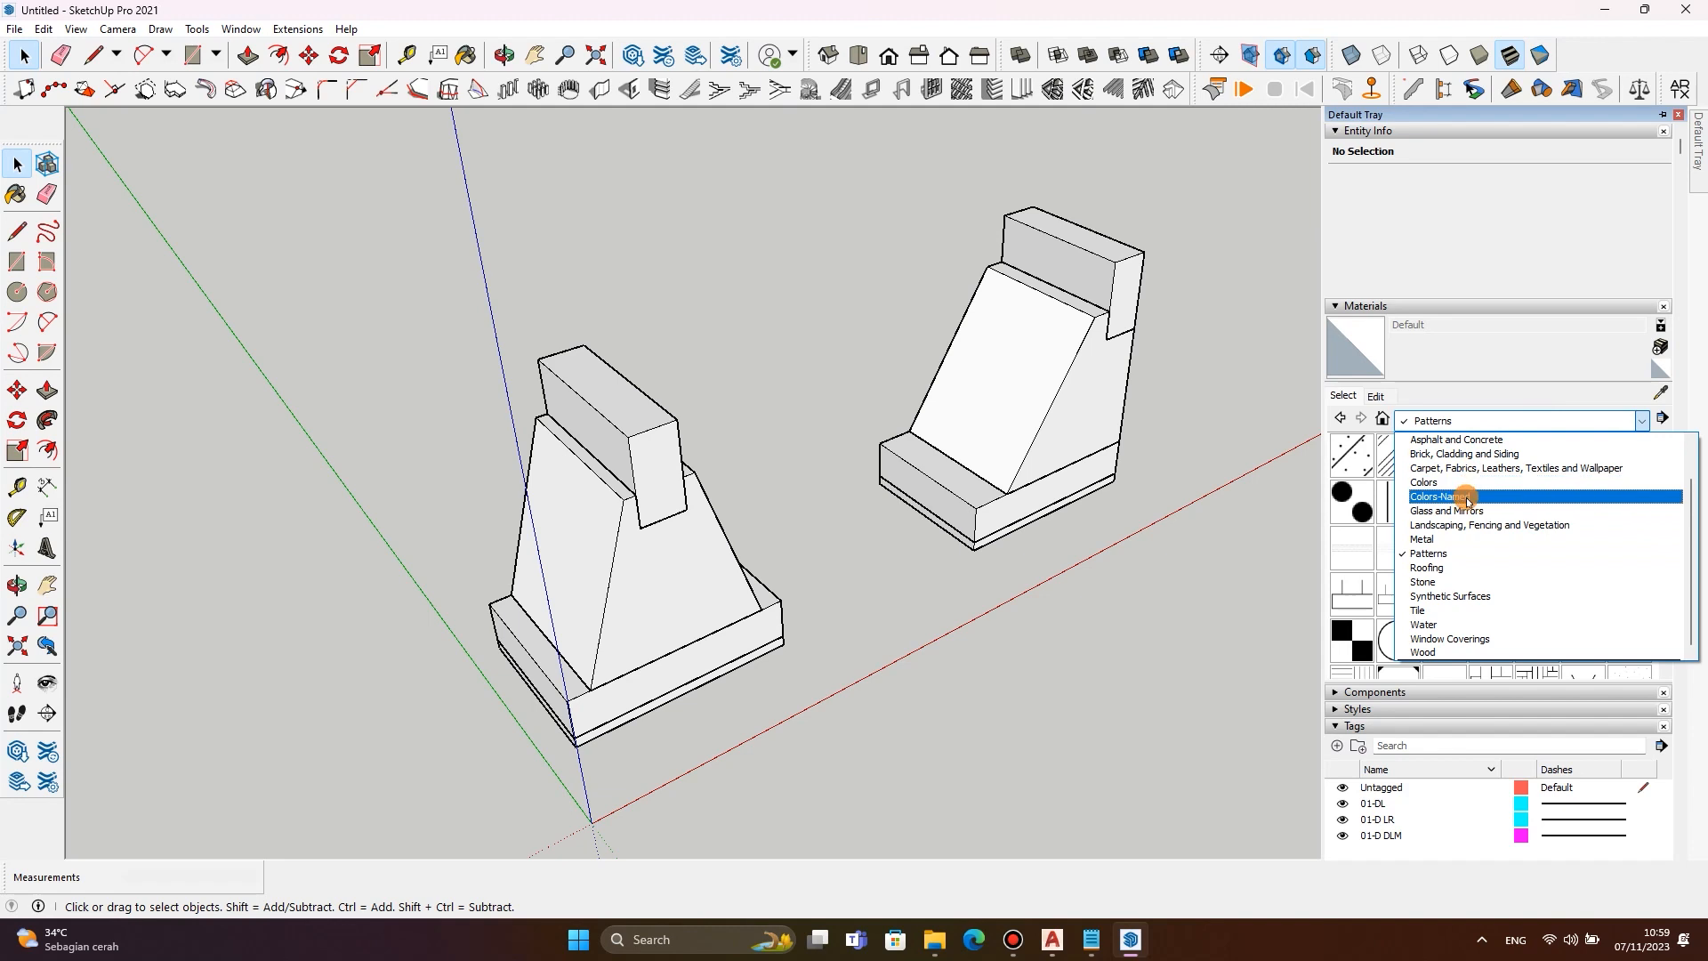
click(1453, 442)
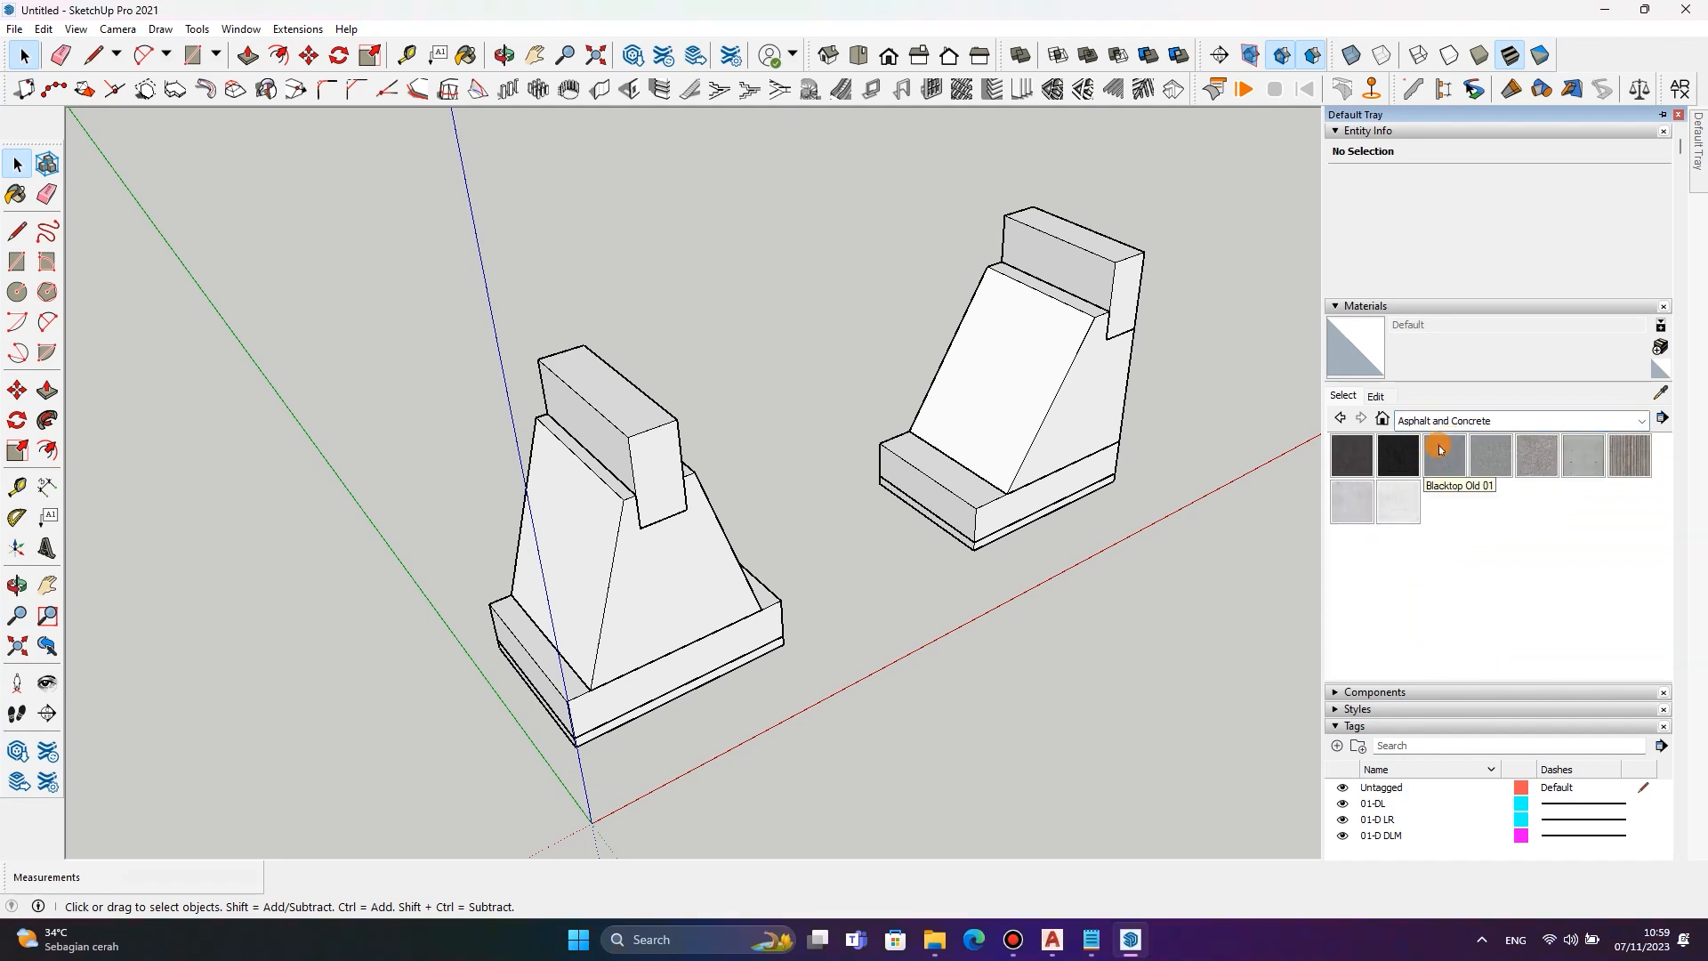
click(1437, 450)
click(1110, 251)
click(627, 422)
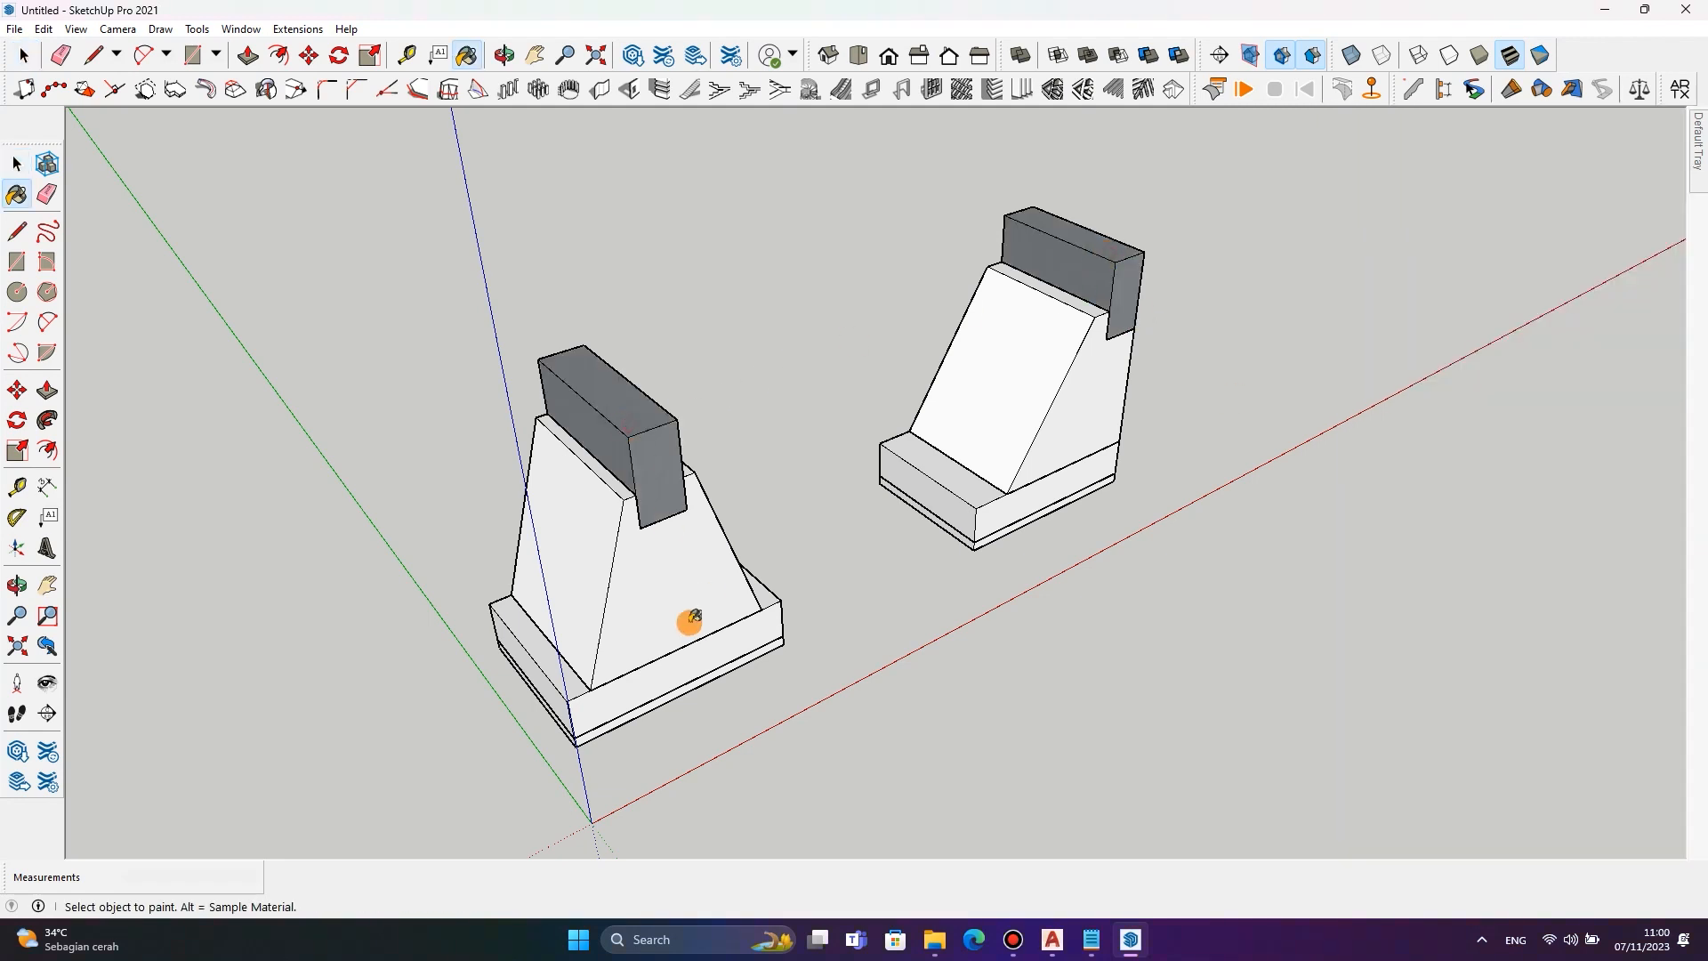
Paint the thin strips beneath both foundation bases with the same Blacktop Old 01 material.
scroll(602, 717, up, 3)
click(603, 708)
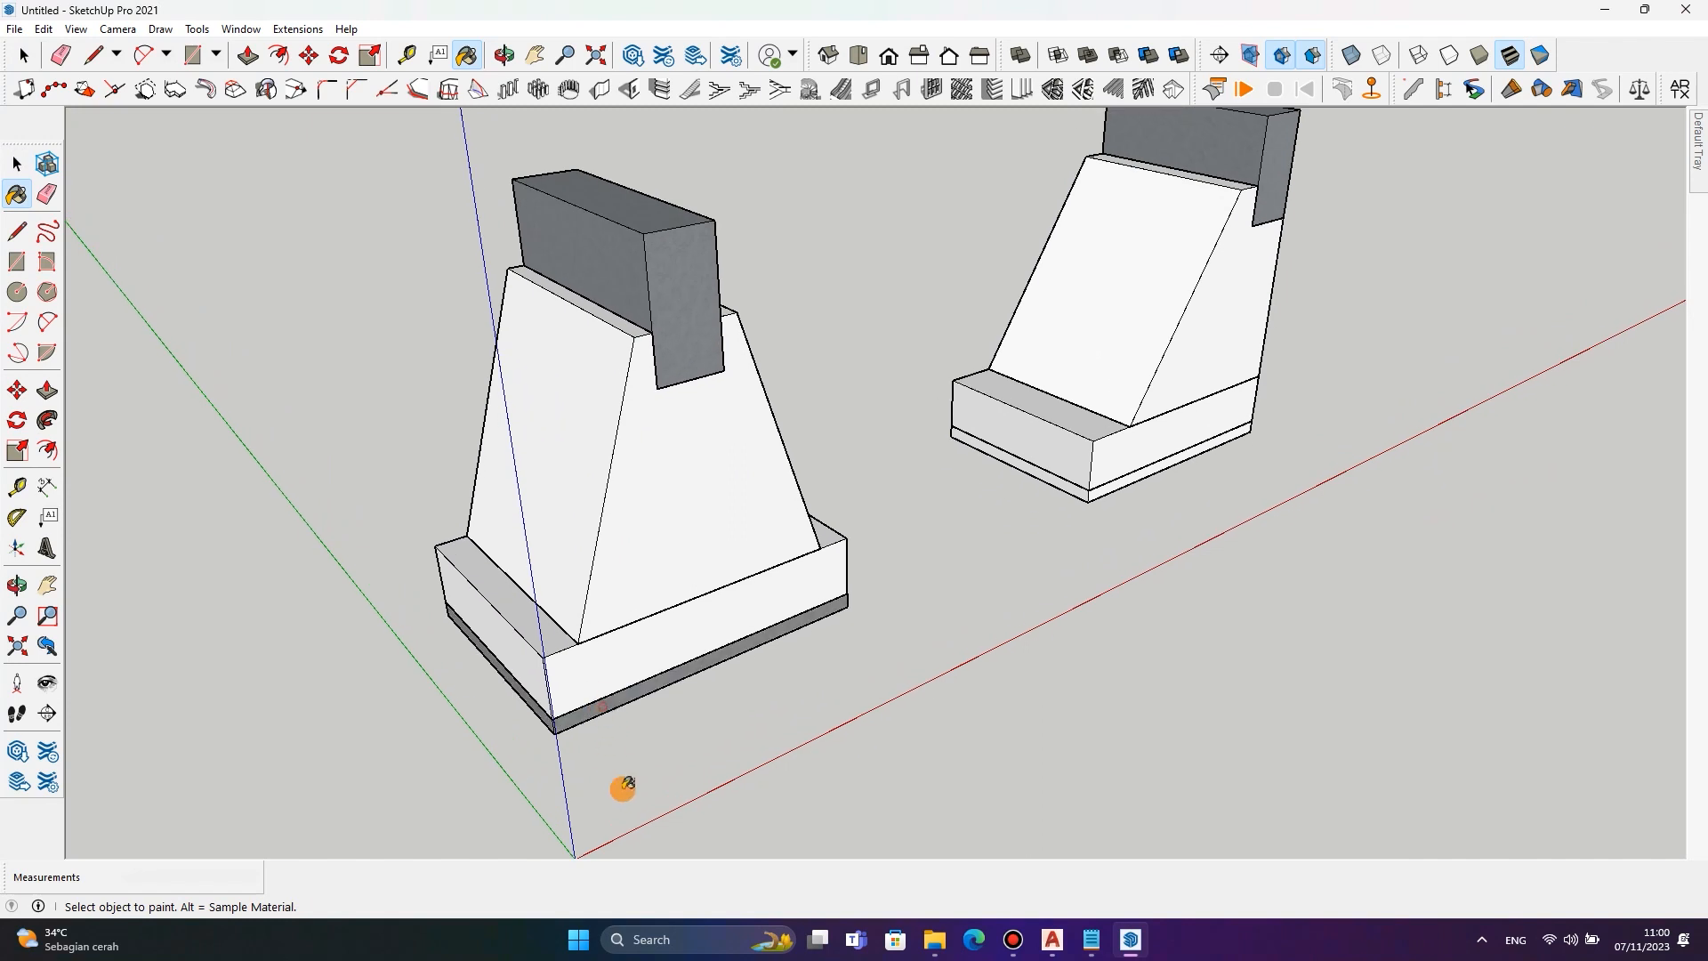
click(1148, 464)
scroll(658, 578, down, 3)
key(space)
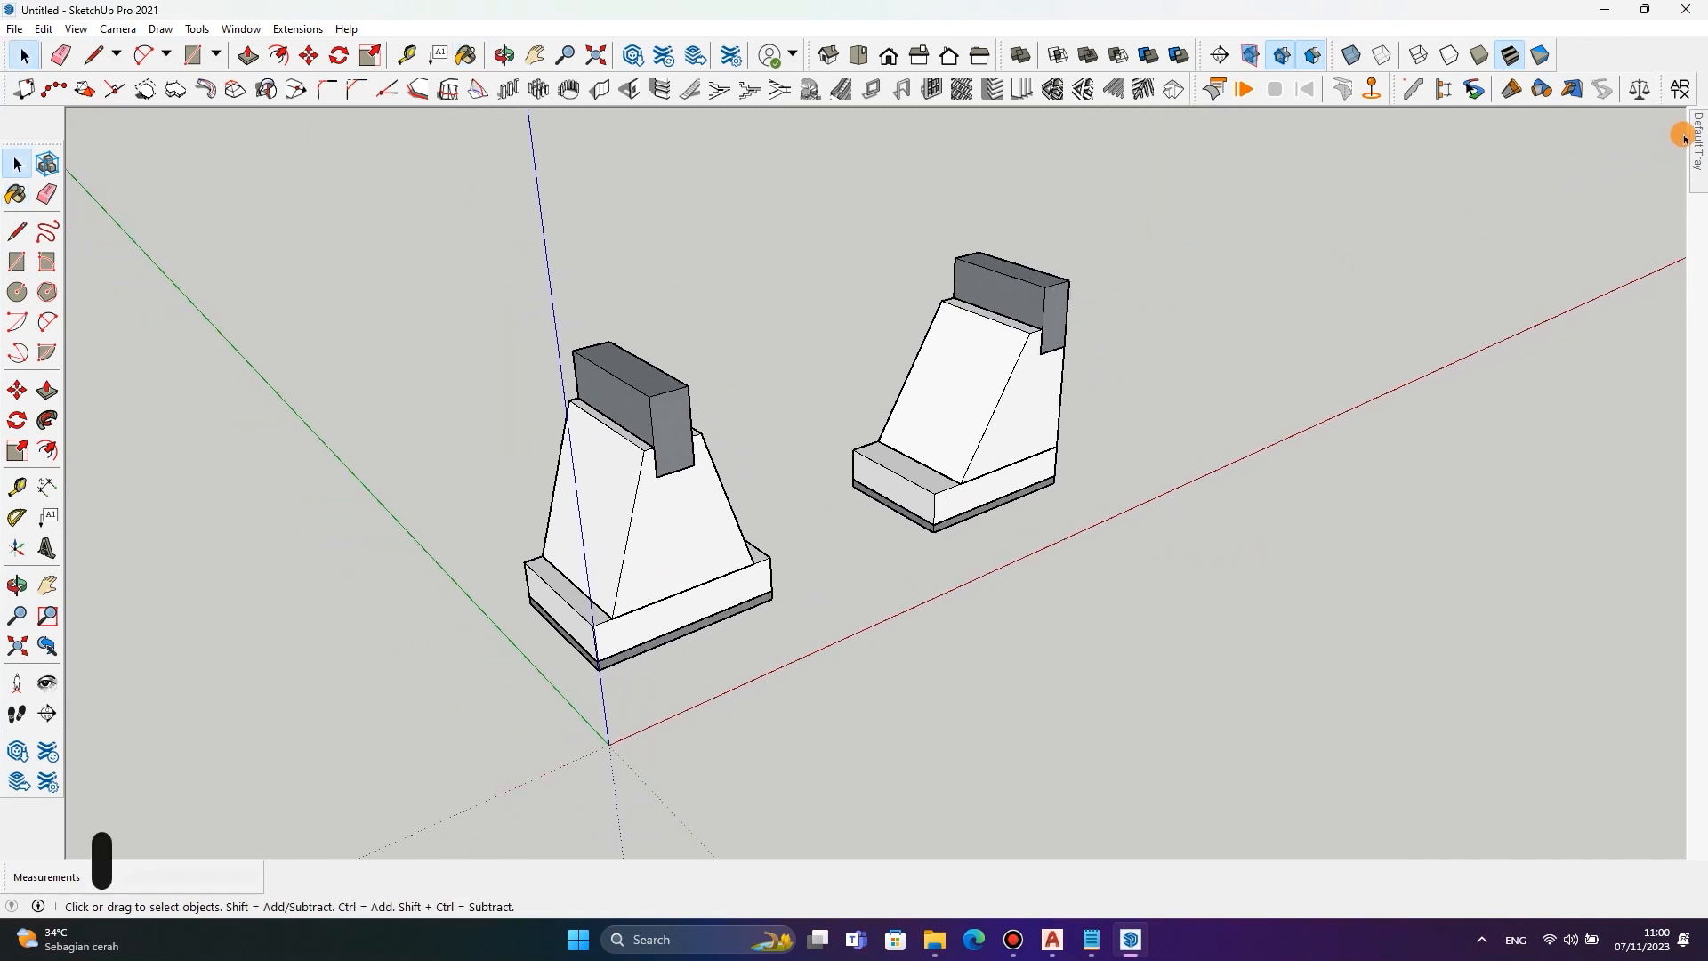
Paint the sloped bodies of both foundation models with Polished Concrete New from the Asphalt and Concrete materials.
mouse_move(1688, 138)
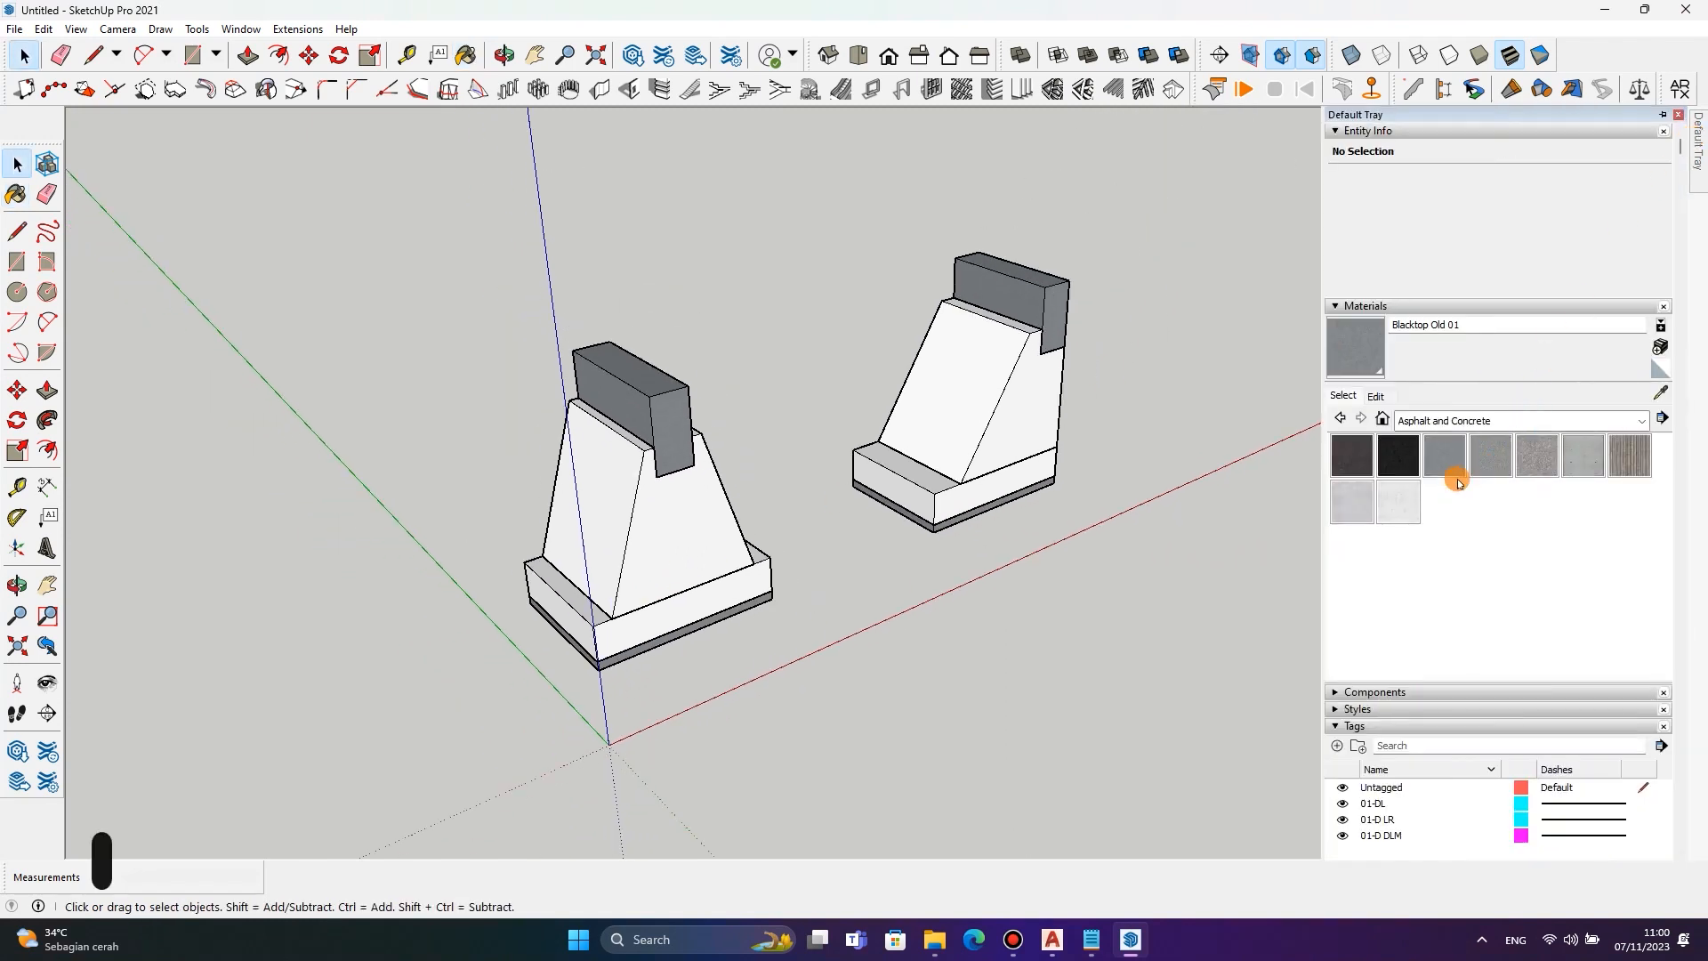
click(1350, 502)
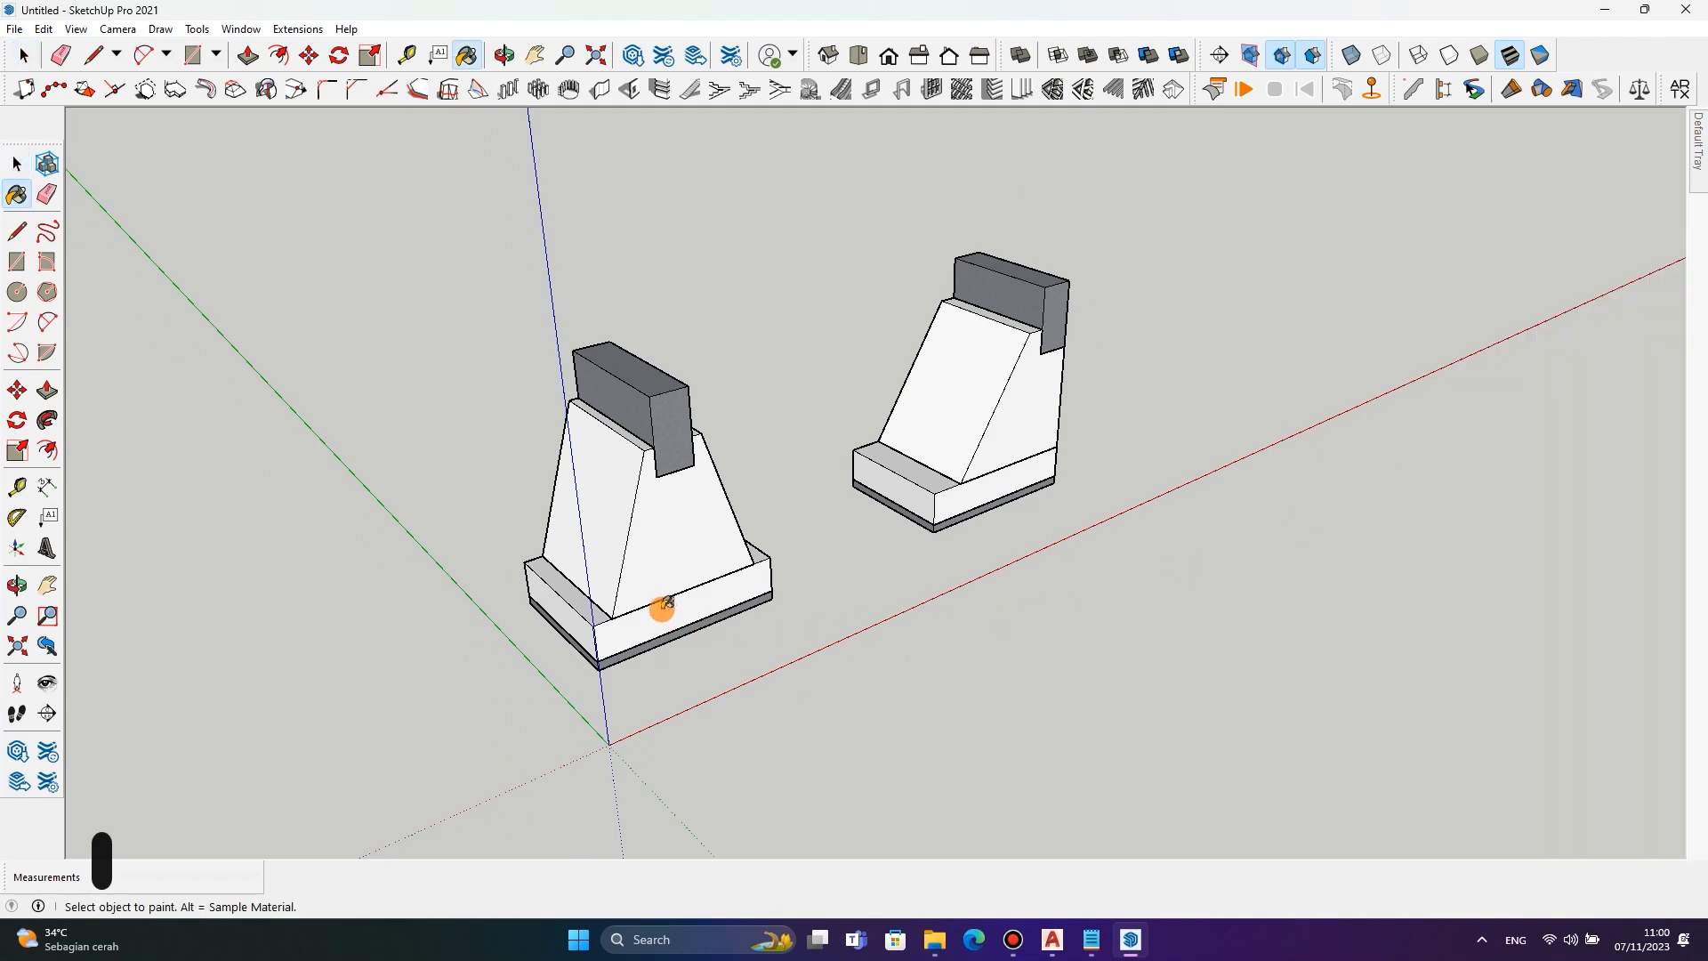
scroll(663, 606, up, 2)
click(667, 574)
scroll(957, 396, down, 2)
click(1023, 354)
scroll(1017, 381, up, 3)
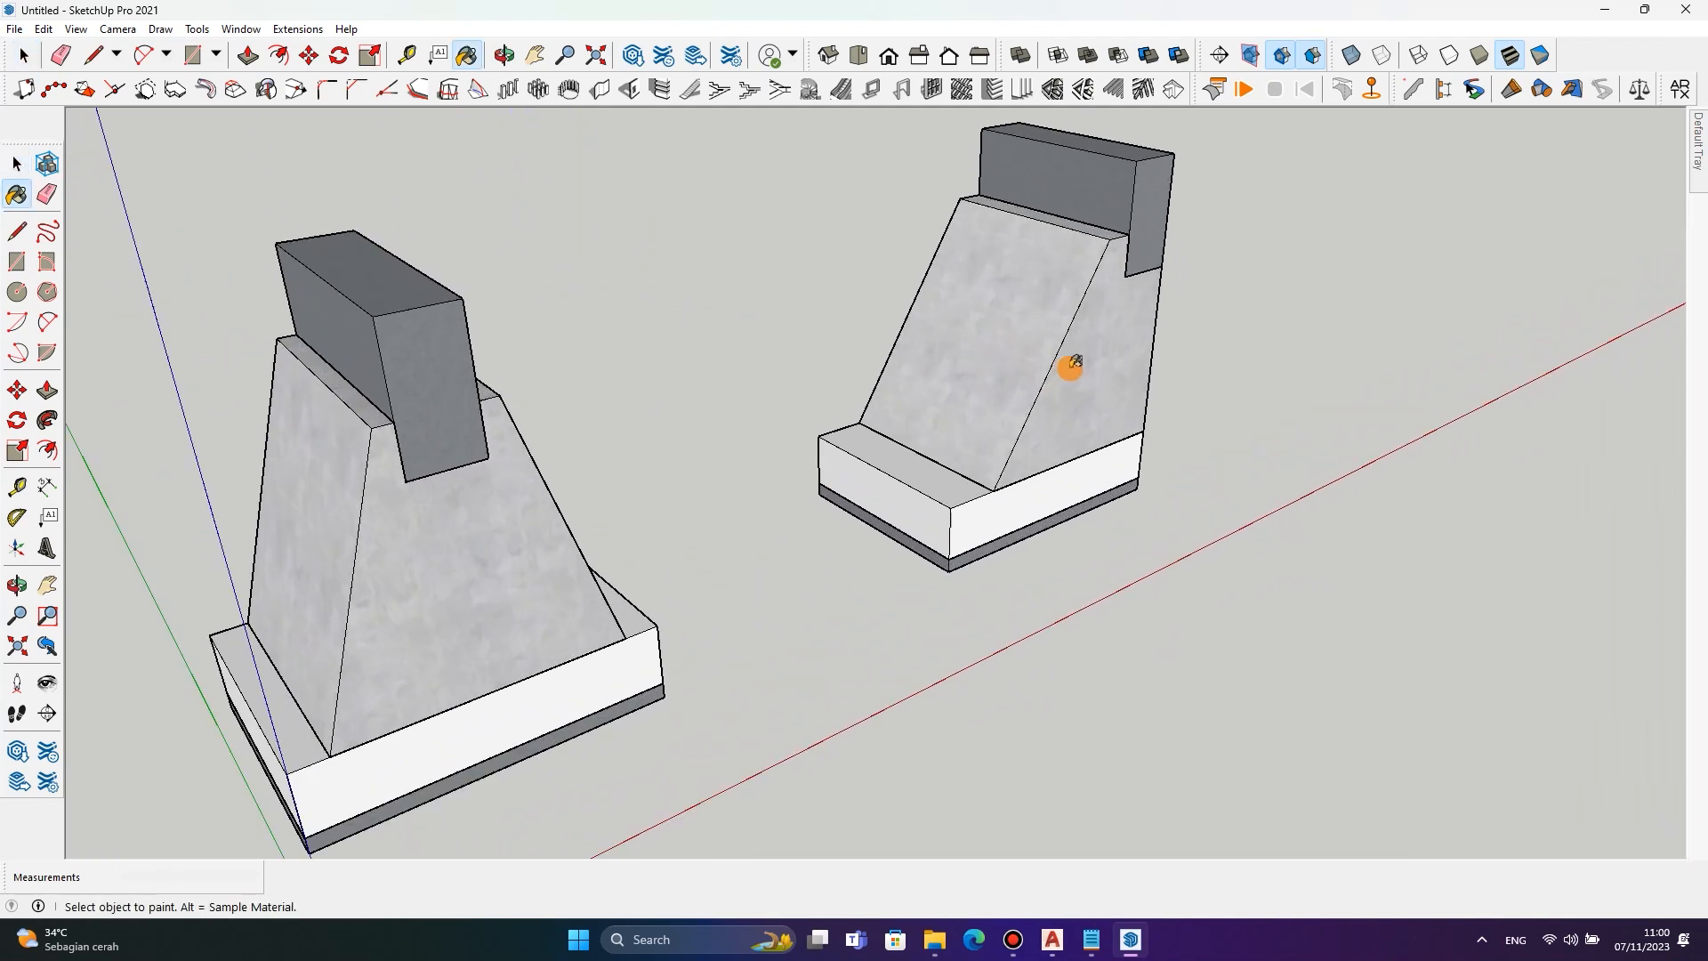
middle_drag(1075, 366, 943, 369)
Paint the wide base blocks of both foundation models with the brownish-grey aggregate material from the Asphalt and Concrete collection.
mouse_move(1700, 182)
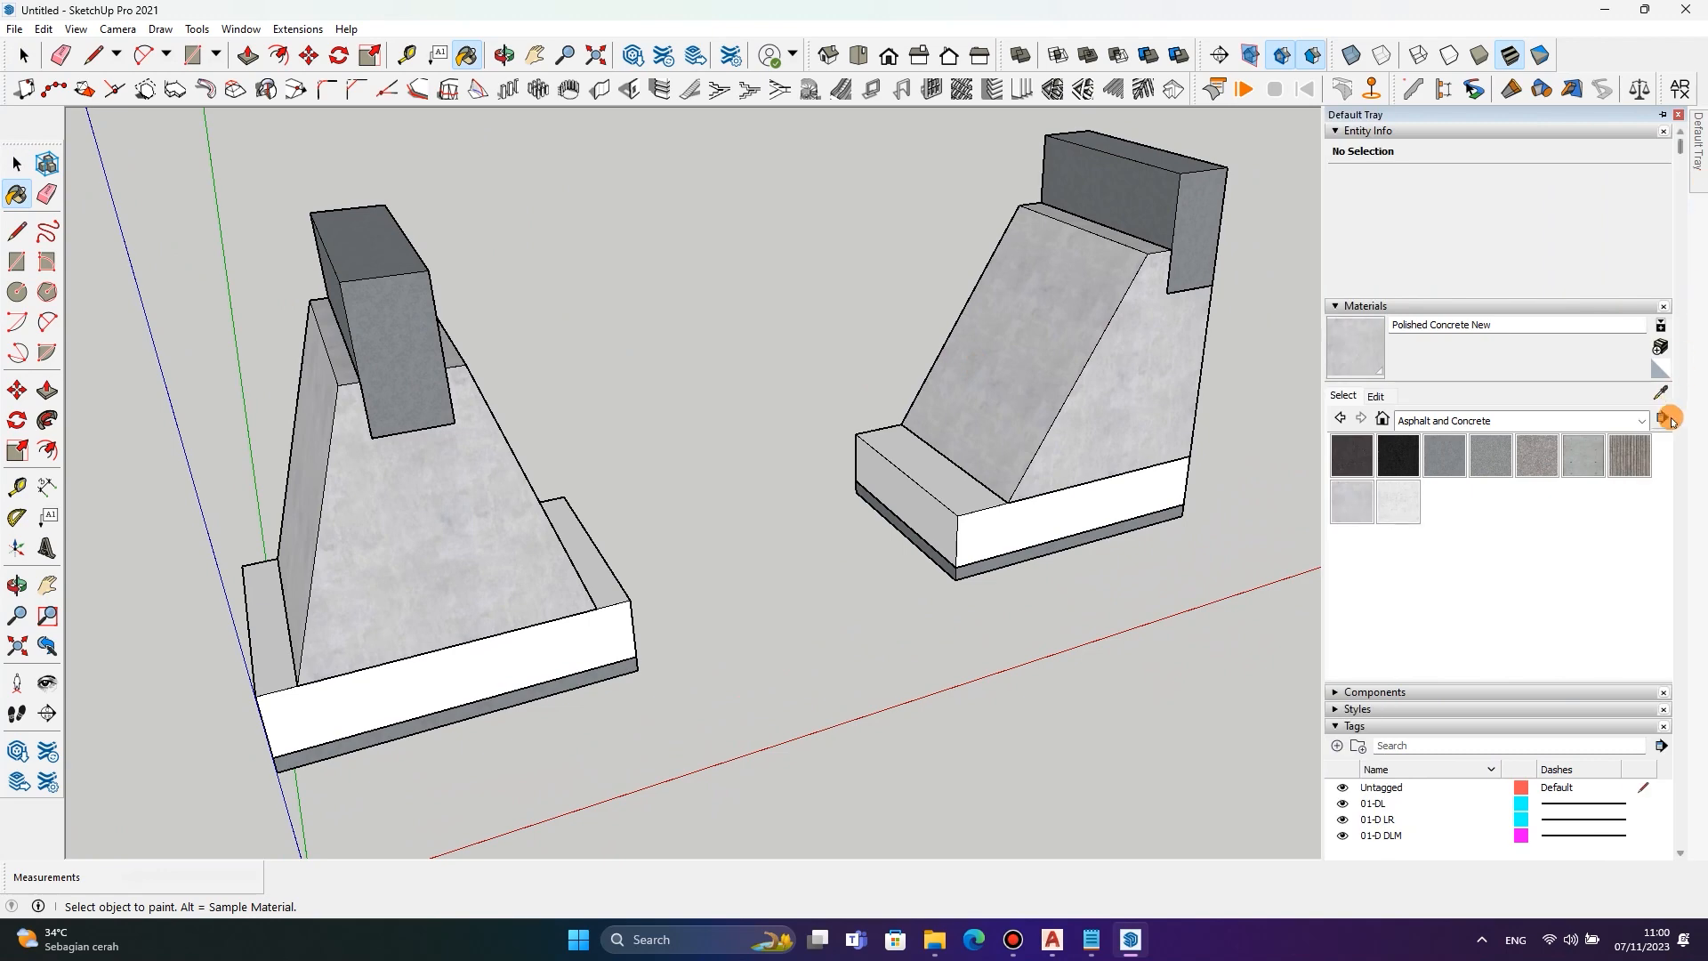
click(1537, 455)
click(945, 540)
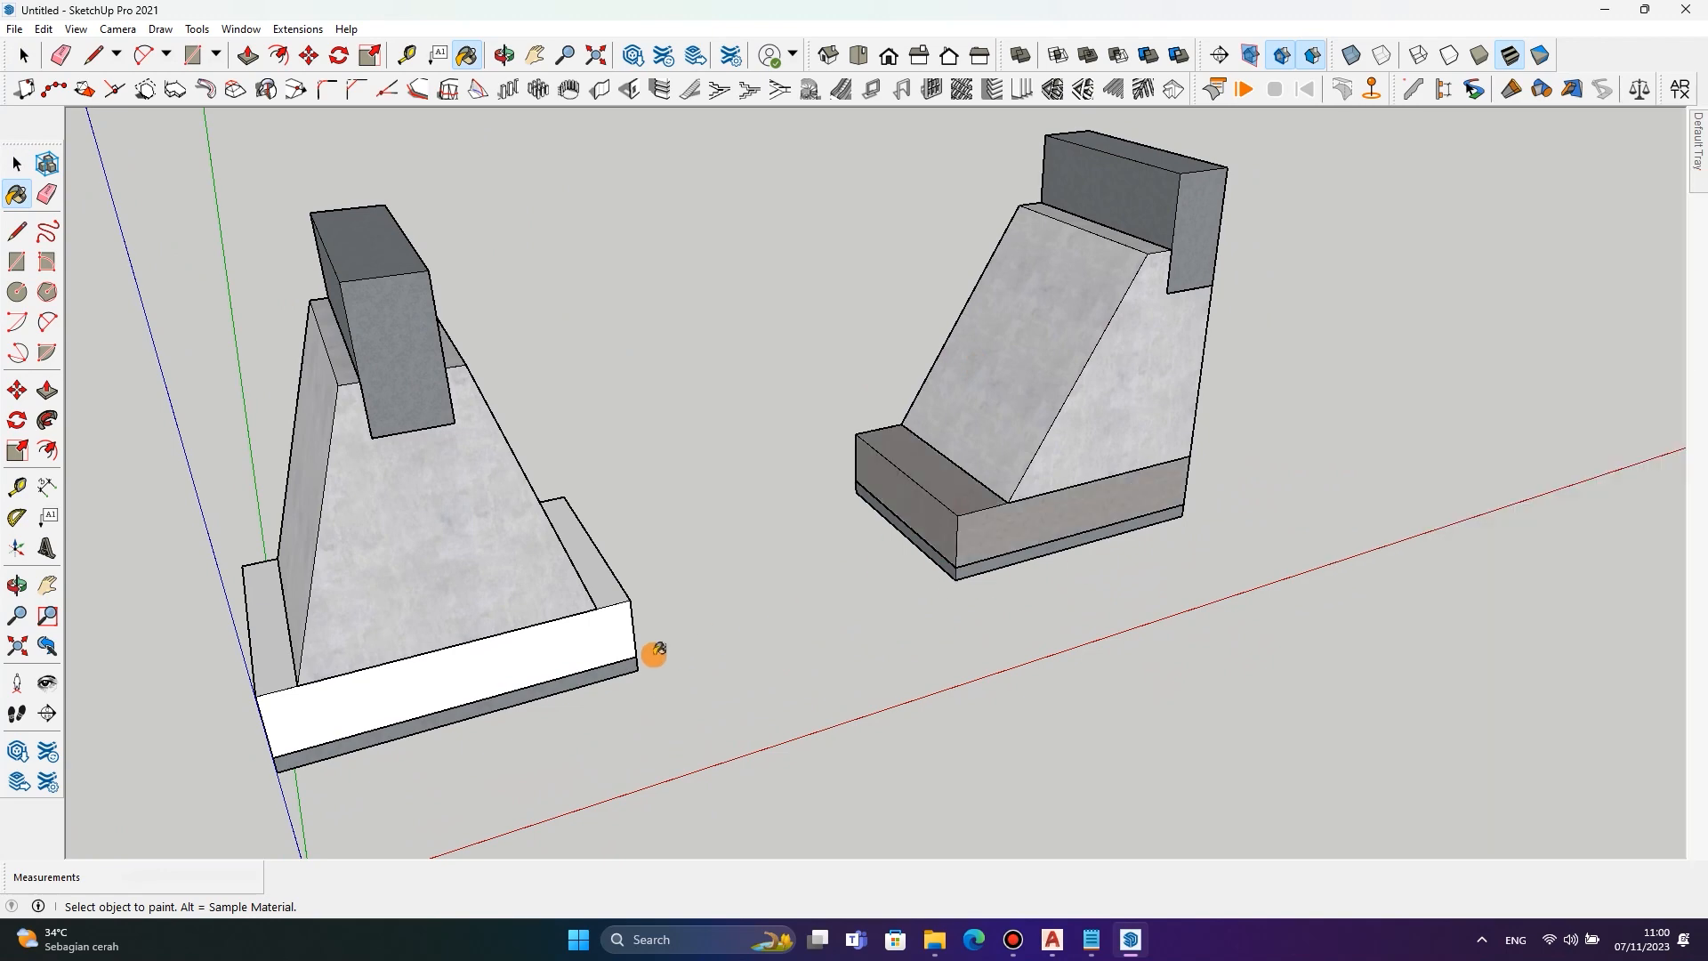
click(584, 630)
Combine all parts of the foundation with the one-sided slope into a single component, keeping the default component settings.
scroll(654, 579, down, 3)
middle_drag(710, 519, 1060, 293)
click(765, 374)
scroll(801, 356, down, 3)
drag(801, 316, 1254, 678)
scroll(1038, 473, up, 2)
right_click(1039, 464)
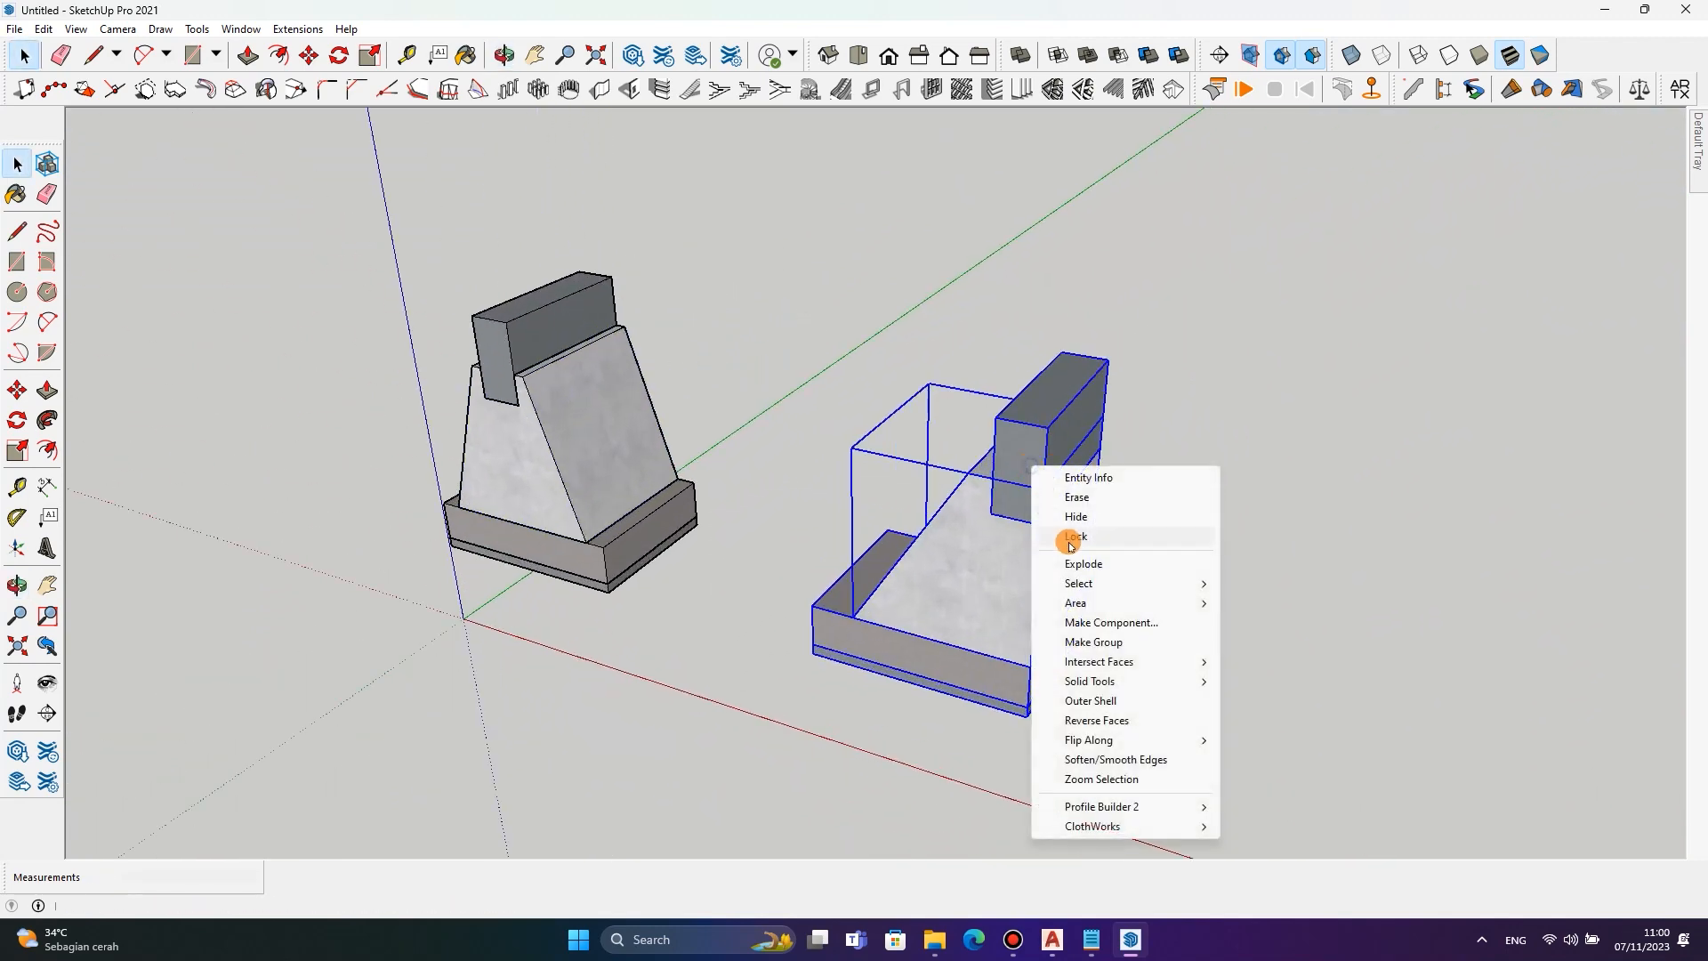
click(1103, 622)
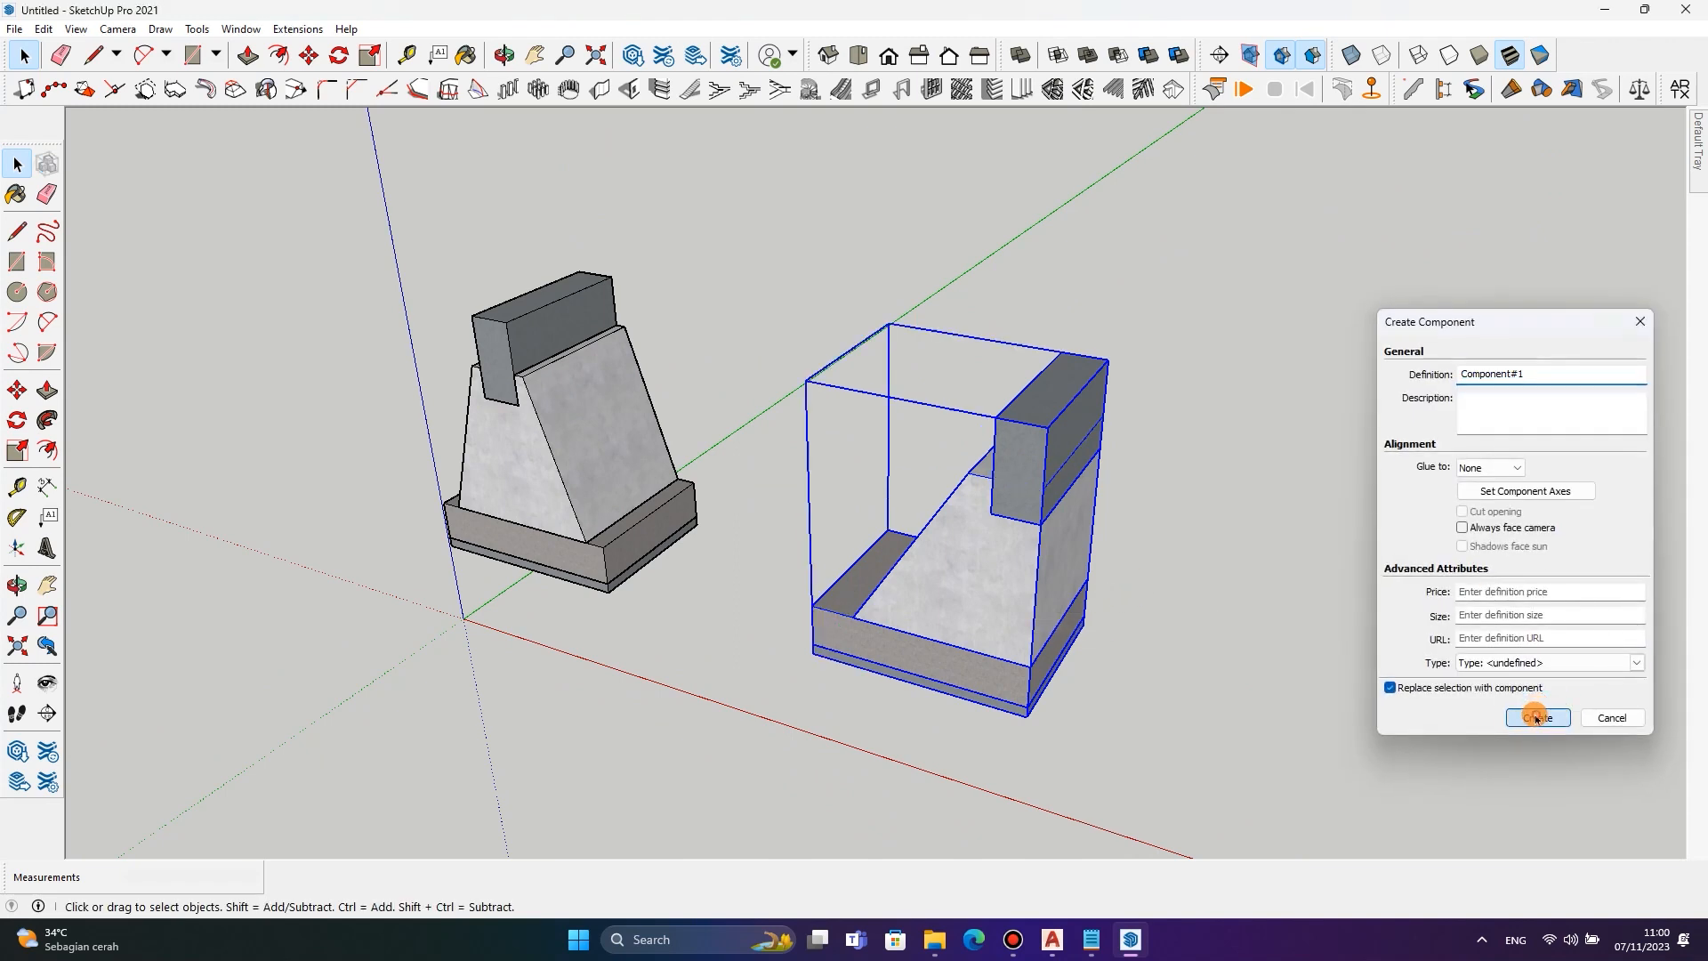
click(1539, 718)
click(1076, 306)
Combine all parts of the symmetrical foundation near the origin into a second component with the default settings.
click(590, 446)
drag(344, 234, 824, 735)
right_click(508, 332)
click(650, 491)
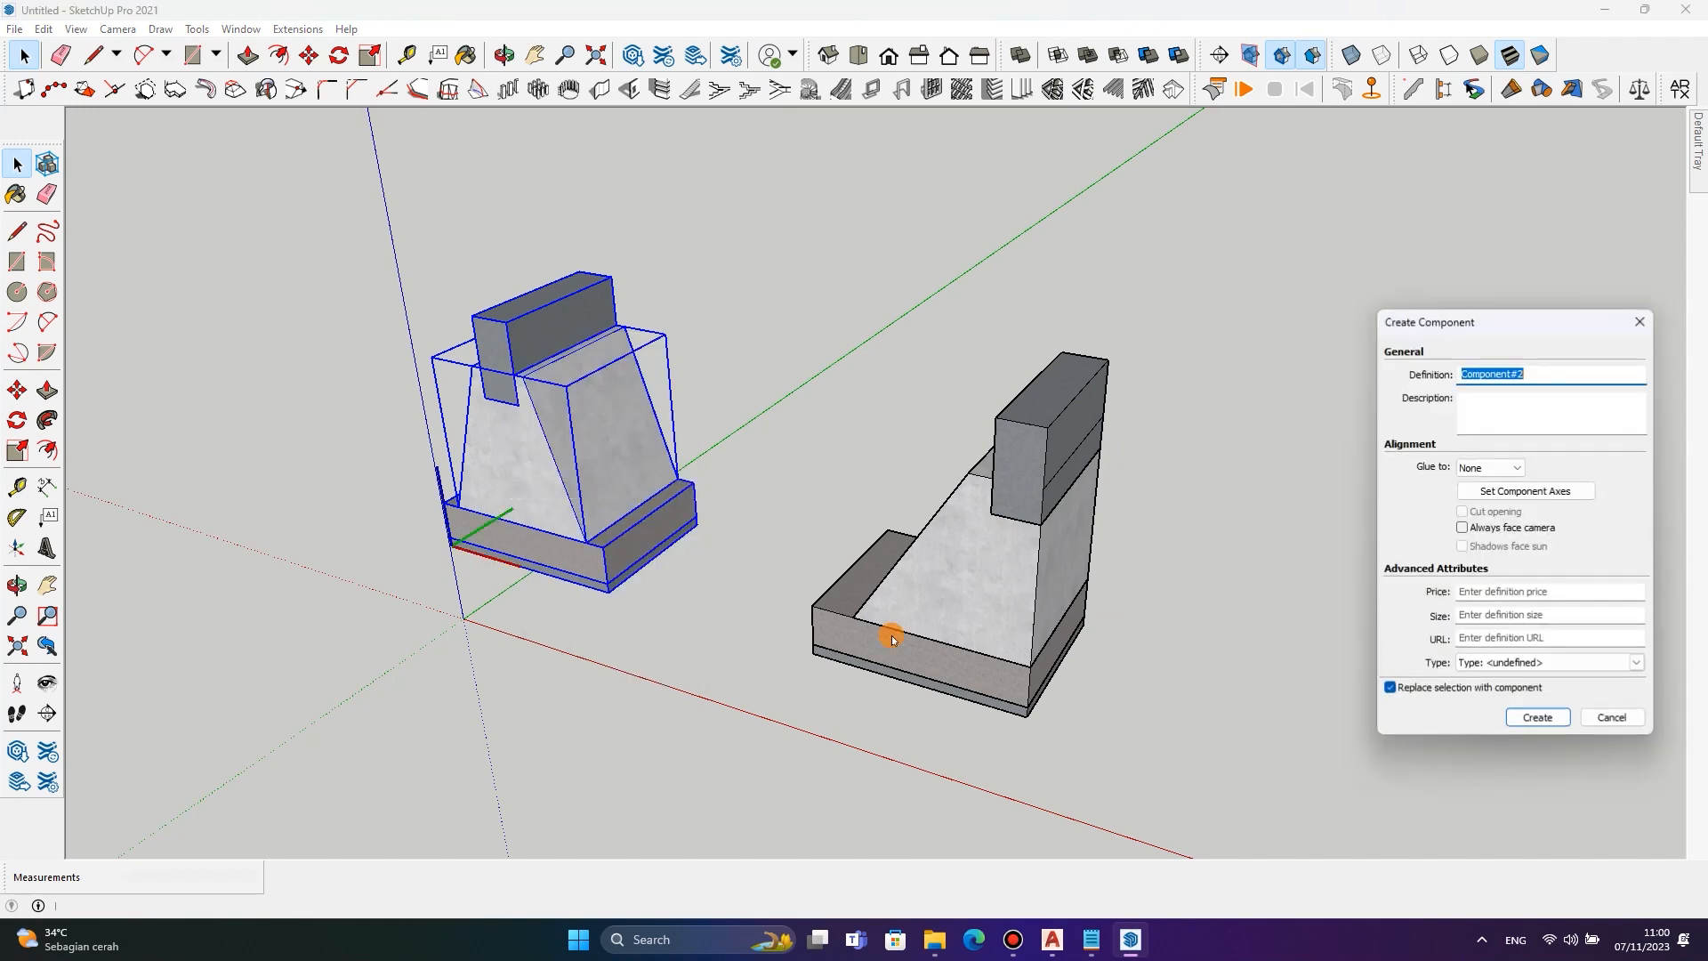
click(1534, 717)
click(776, 314)
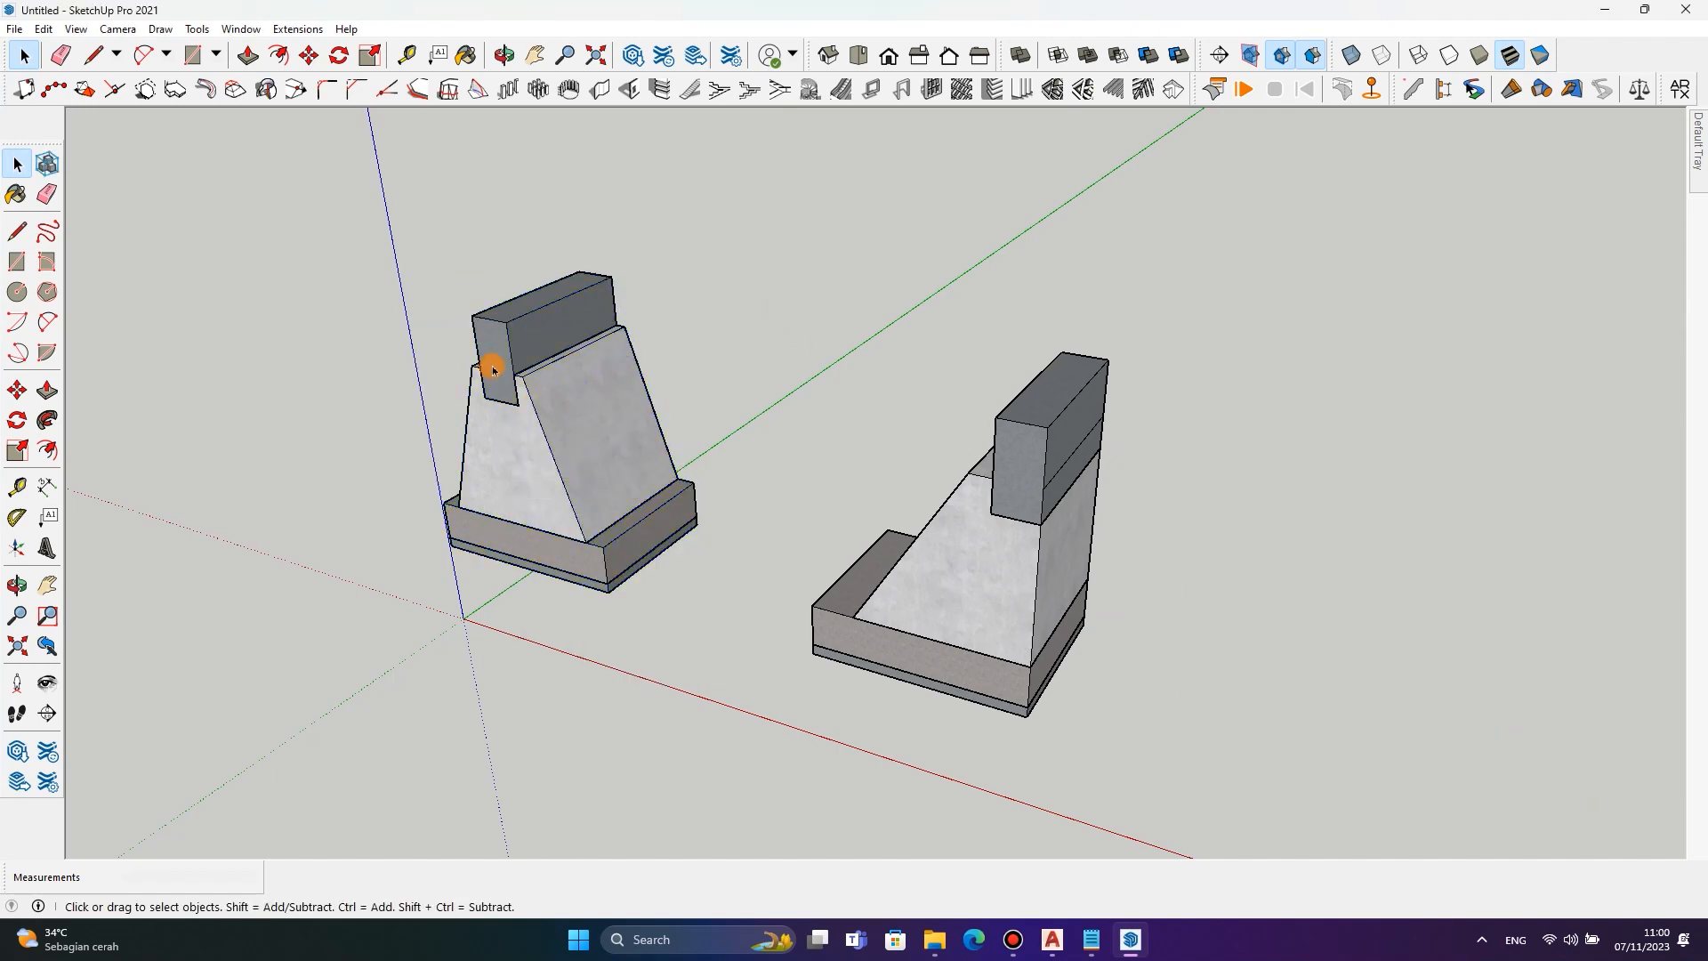
Switch the camera from Perspective to Parallel Projection.
scroll(492, 366, up, 3)
click(574, 370)
scroll(578, 370, down, 3)
click(881, 309)
middle_drag(1102, 420, 982, 434)
click(118, 29)
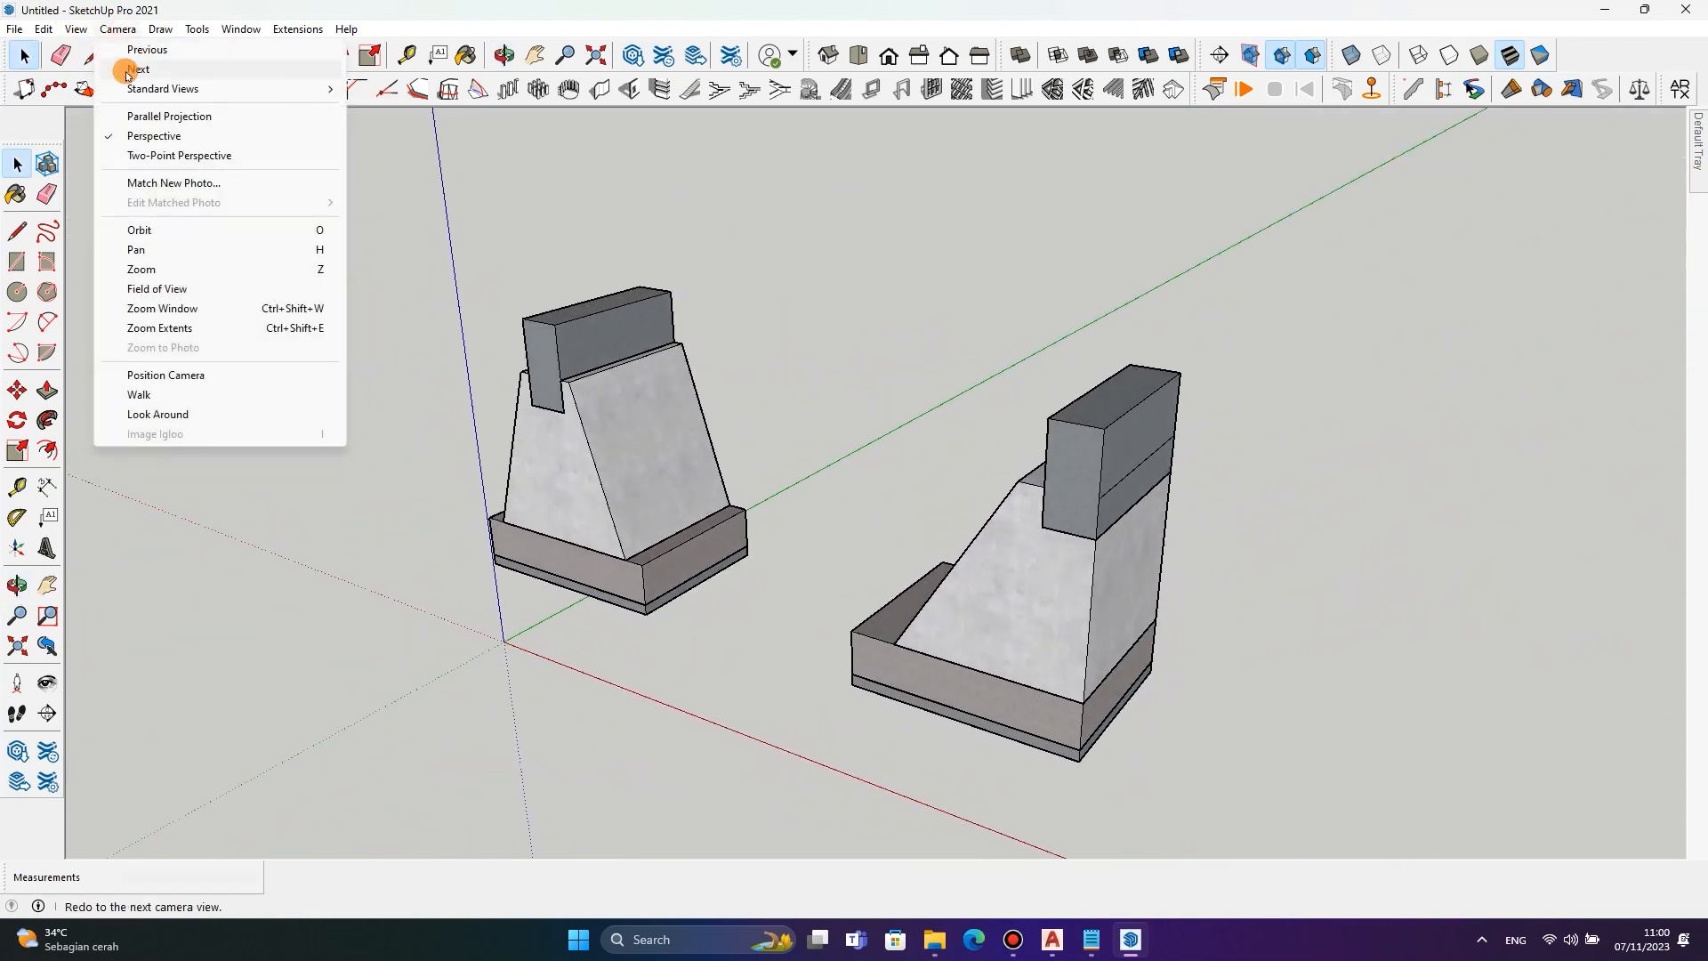
click(174, 117)
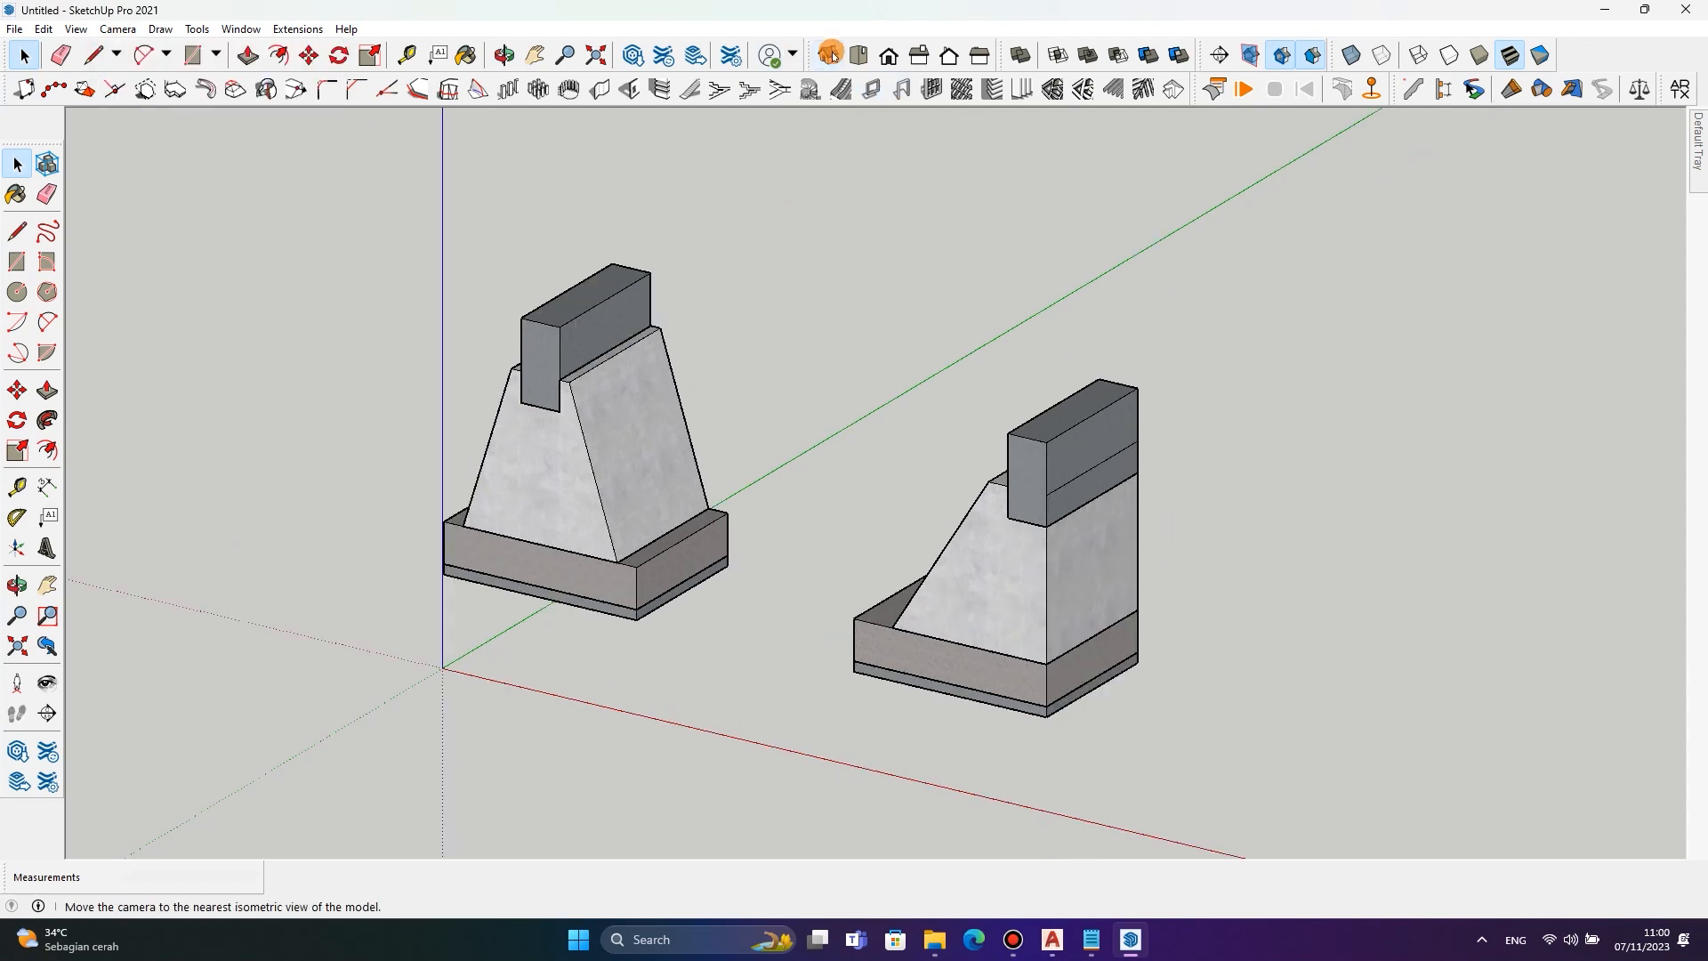
right_click(1584, 50)
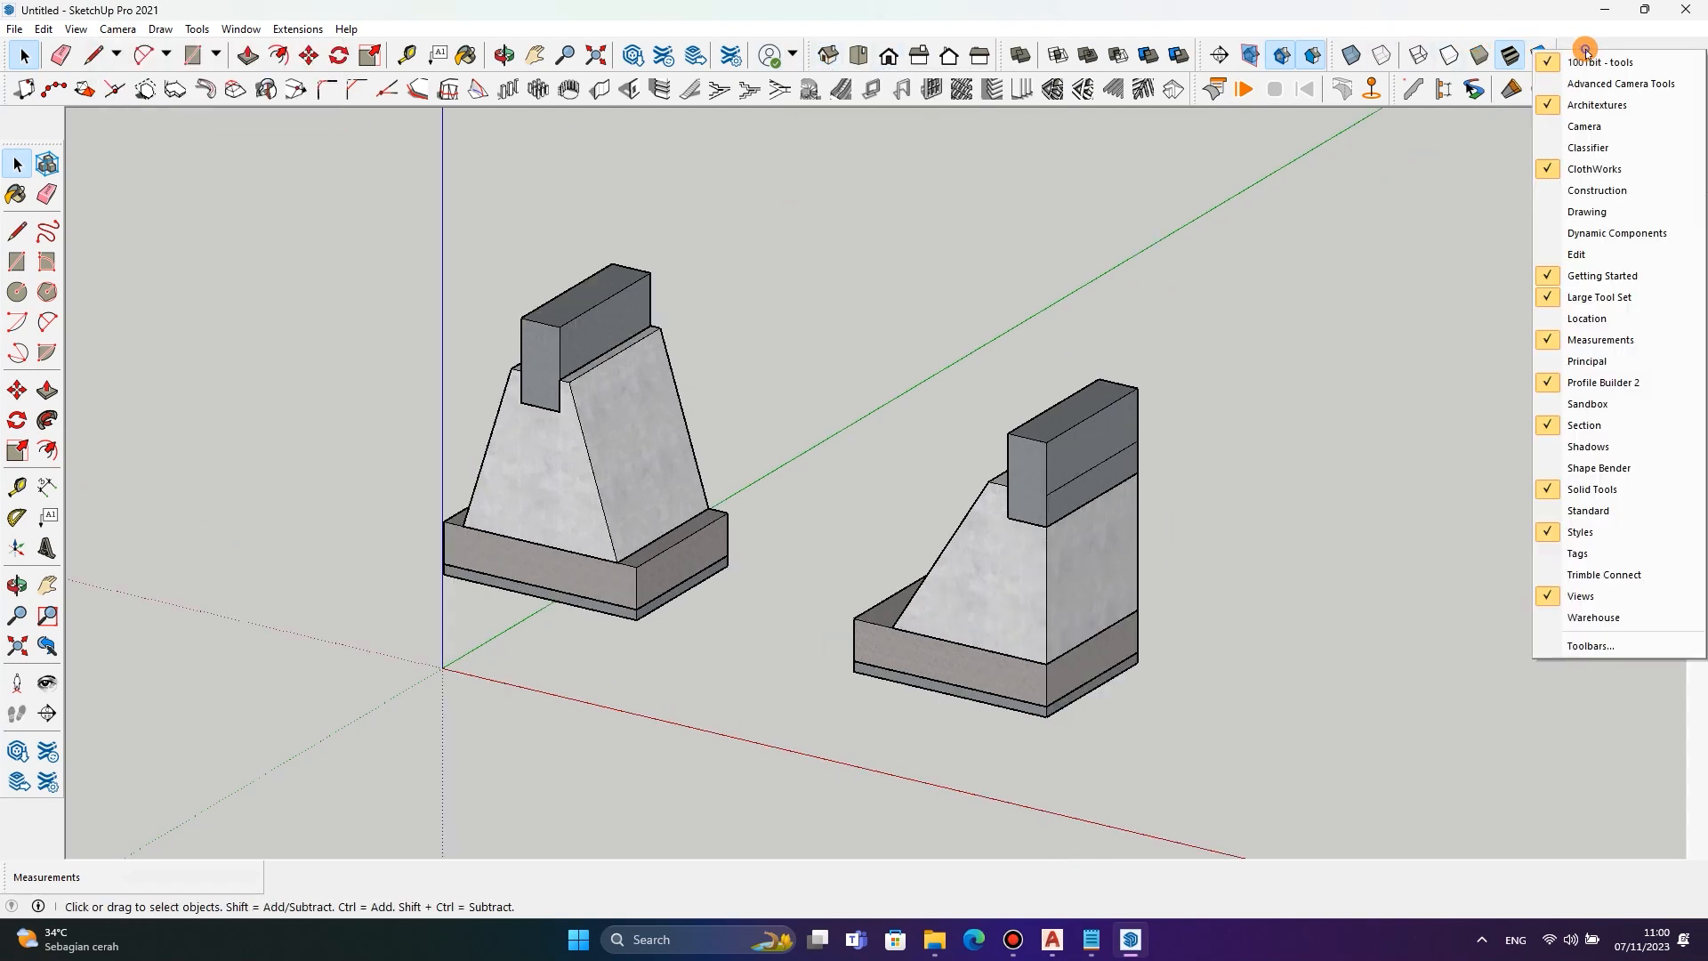
click(1606, 646)
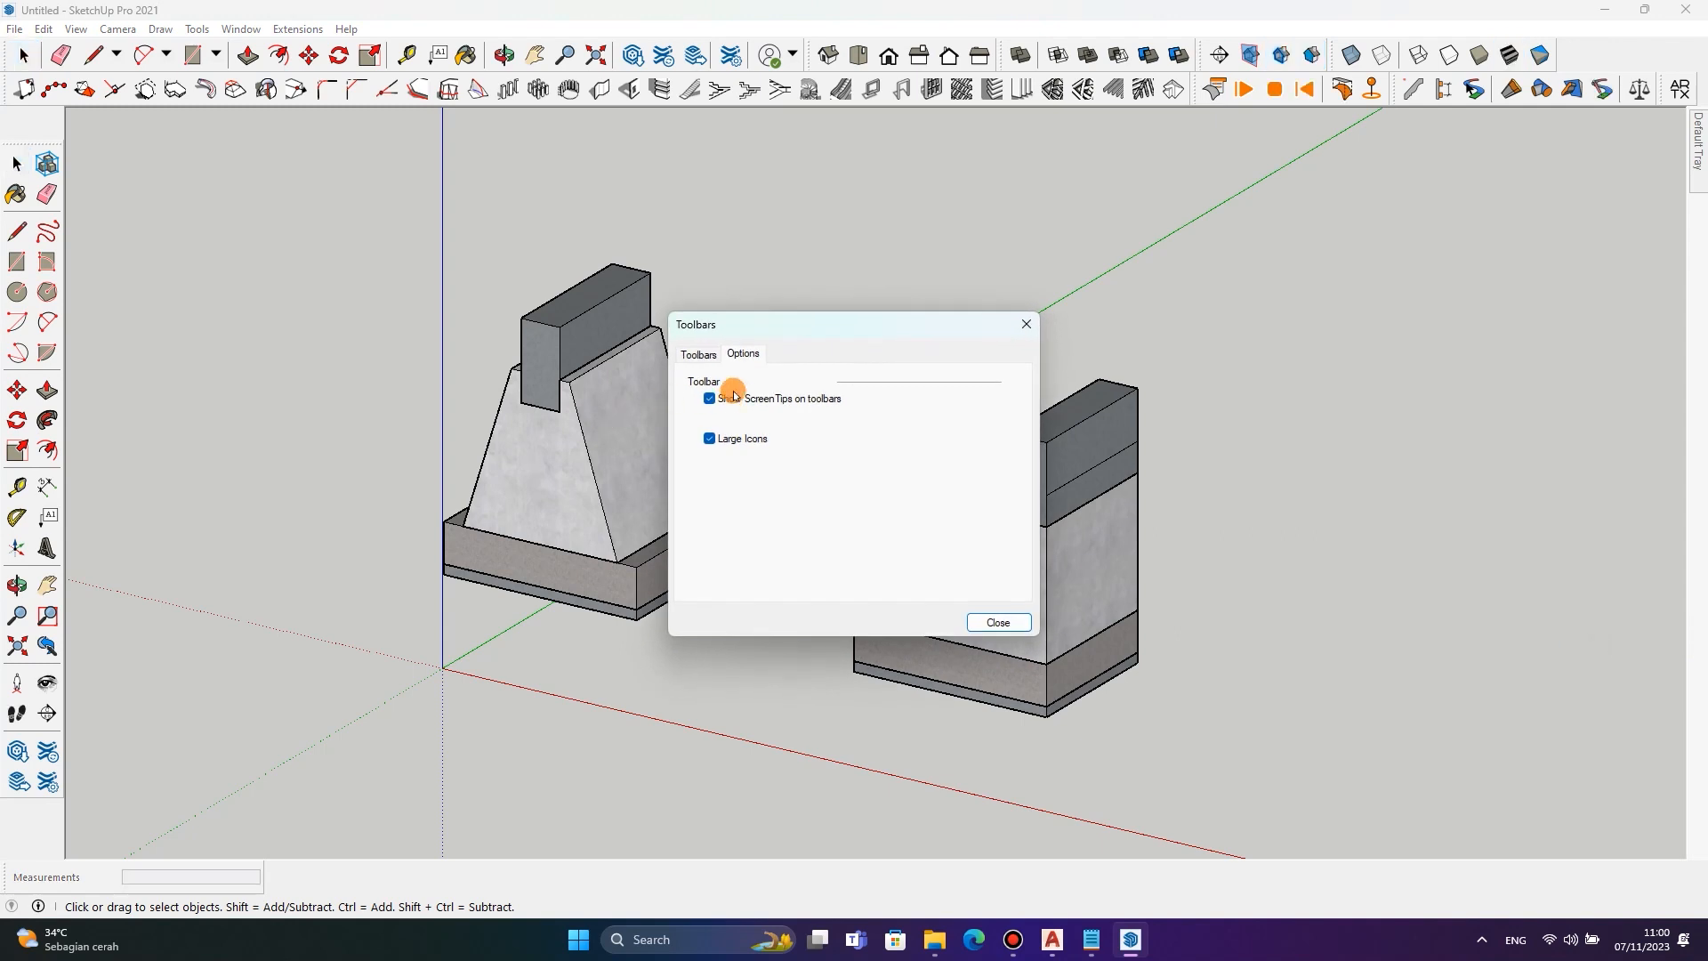
click(701, 354)
click(1031, 325)
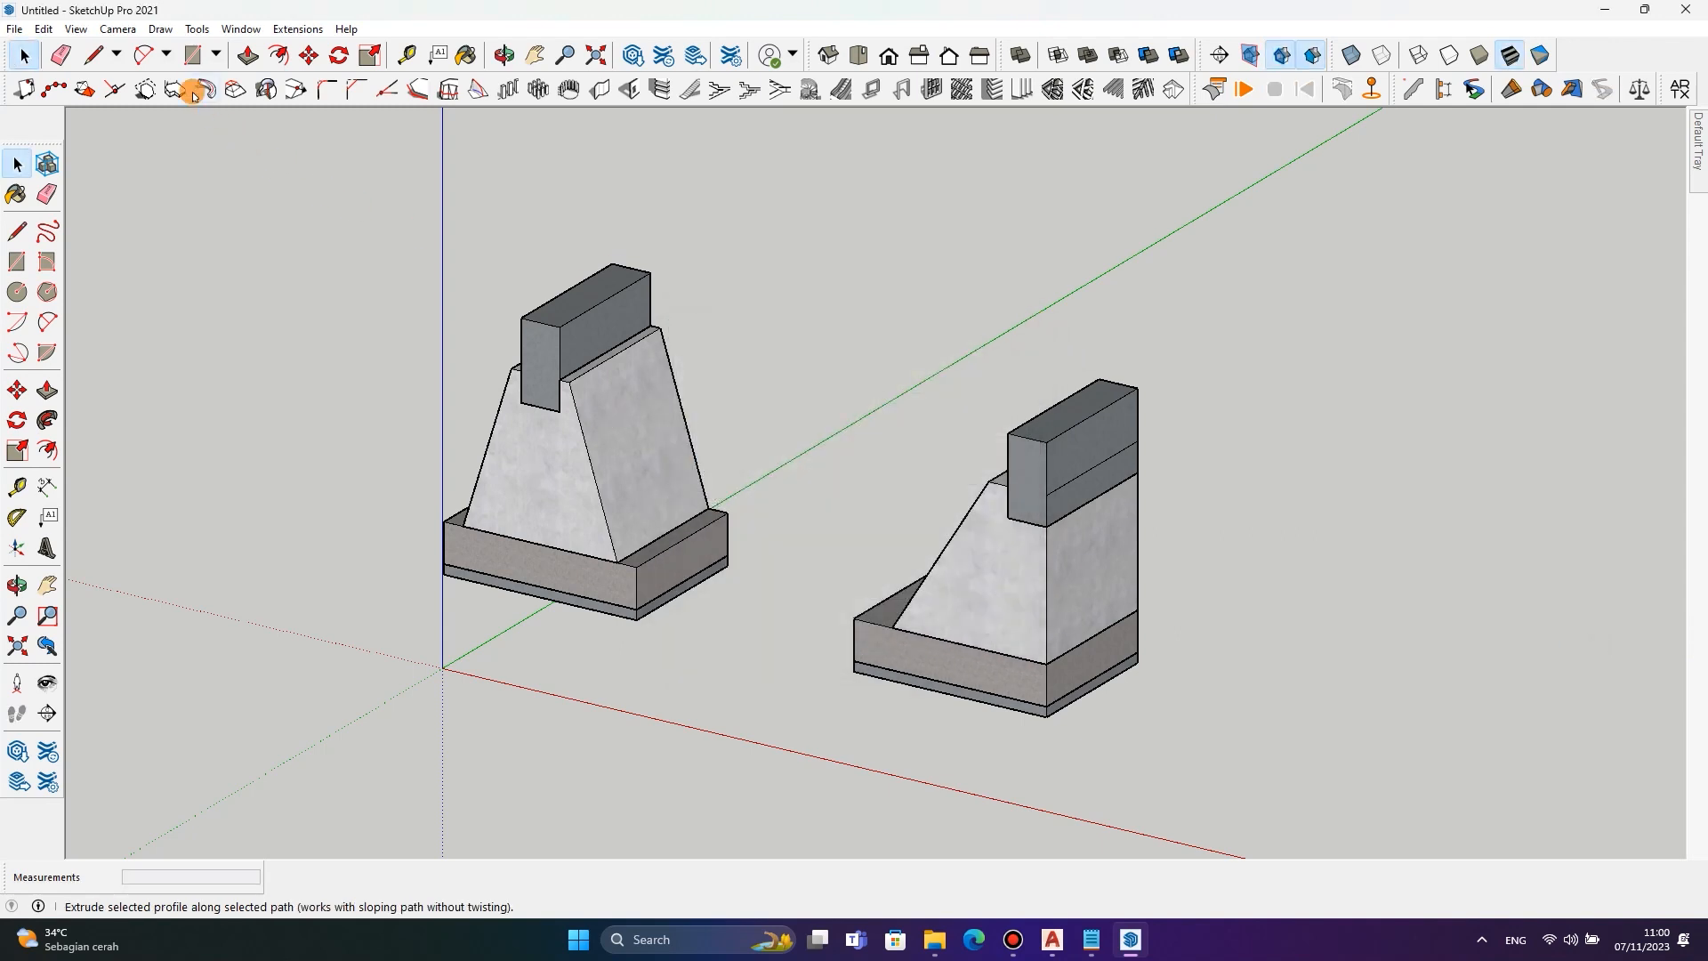
Open the list of available toolbars and select the Views toolbar in it.
click(75, 29)
click(116, 50)
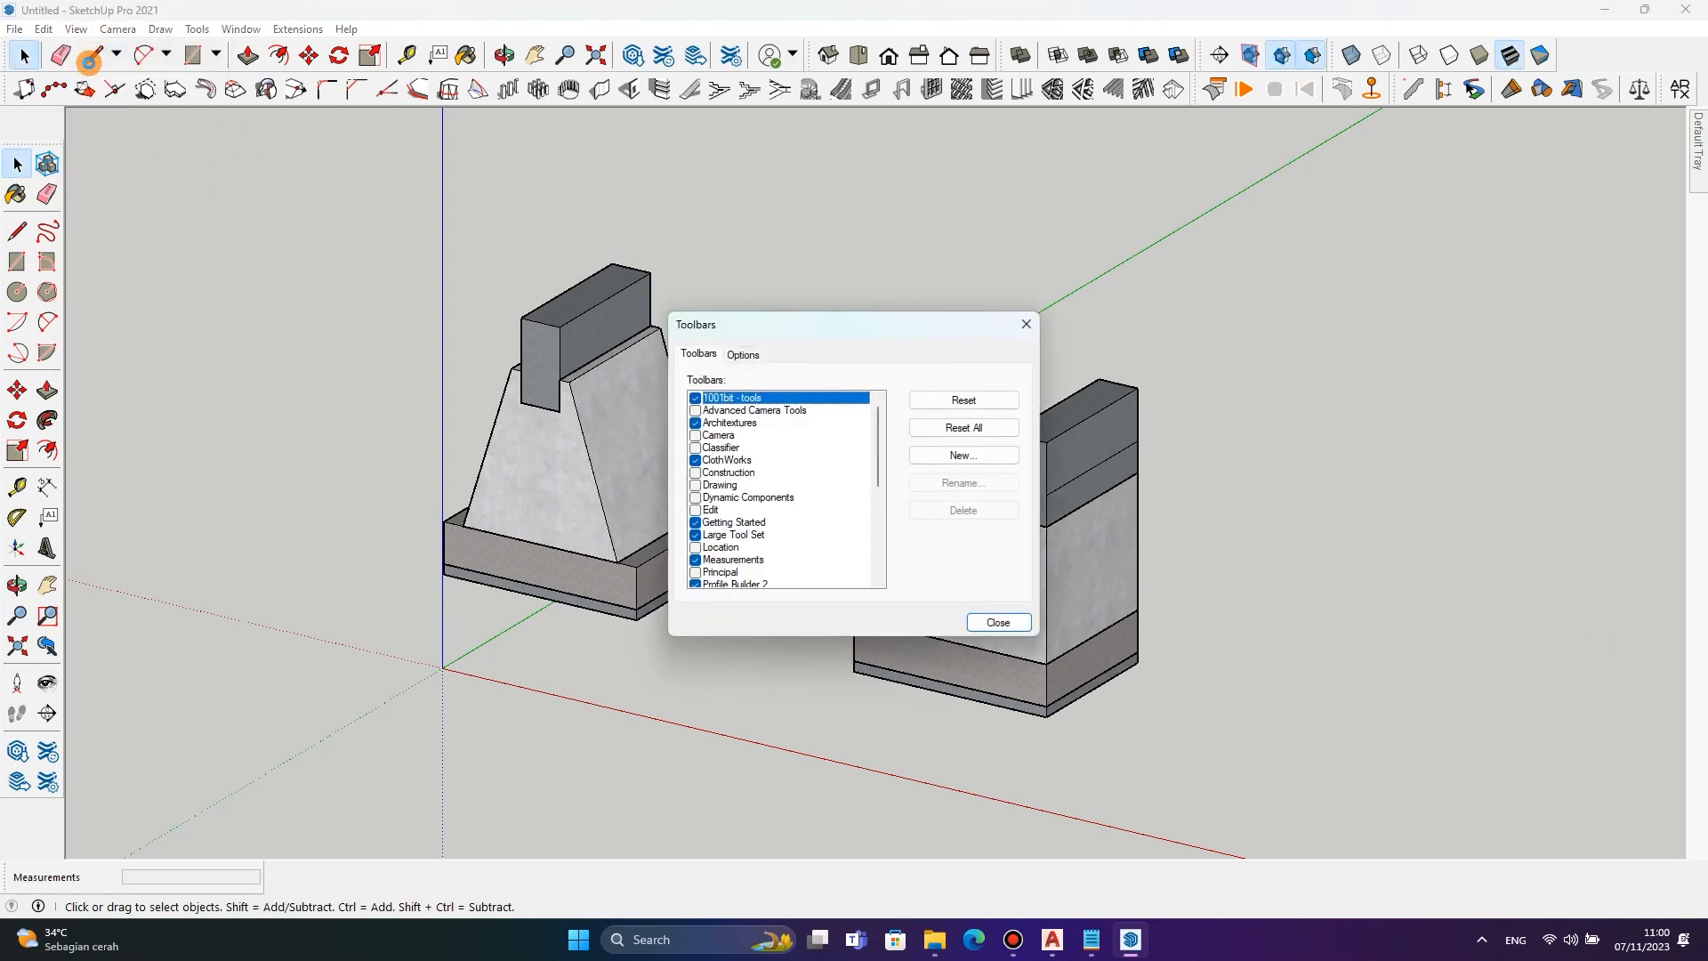
scroll(717, 501, down, 4)
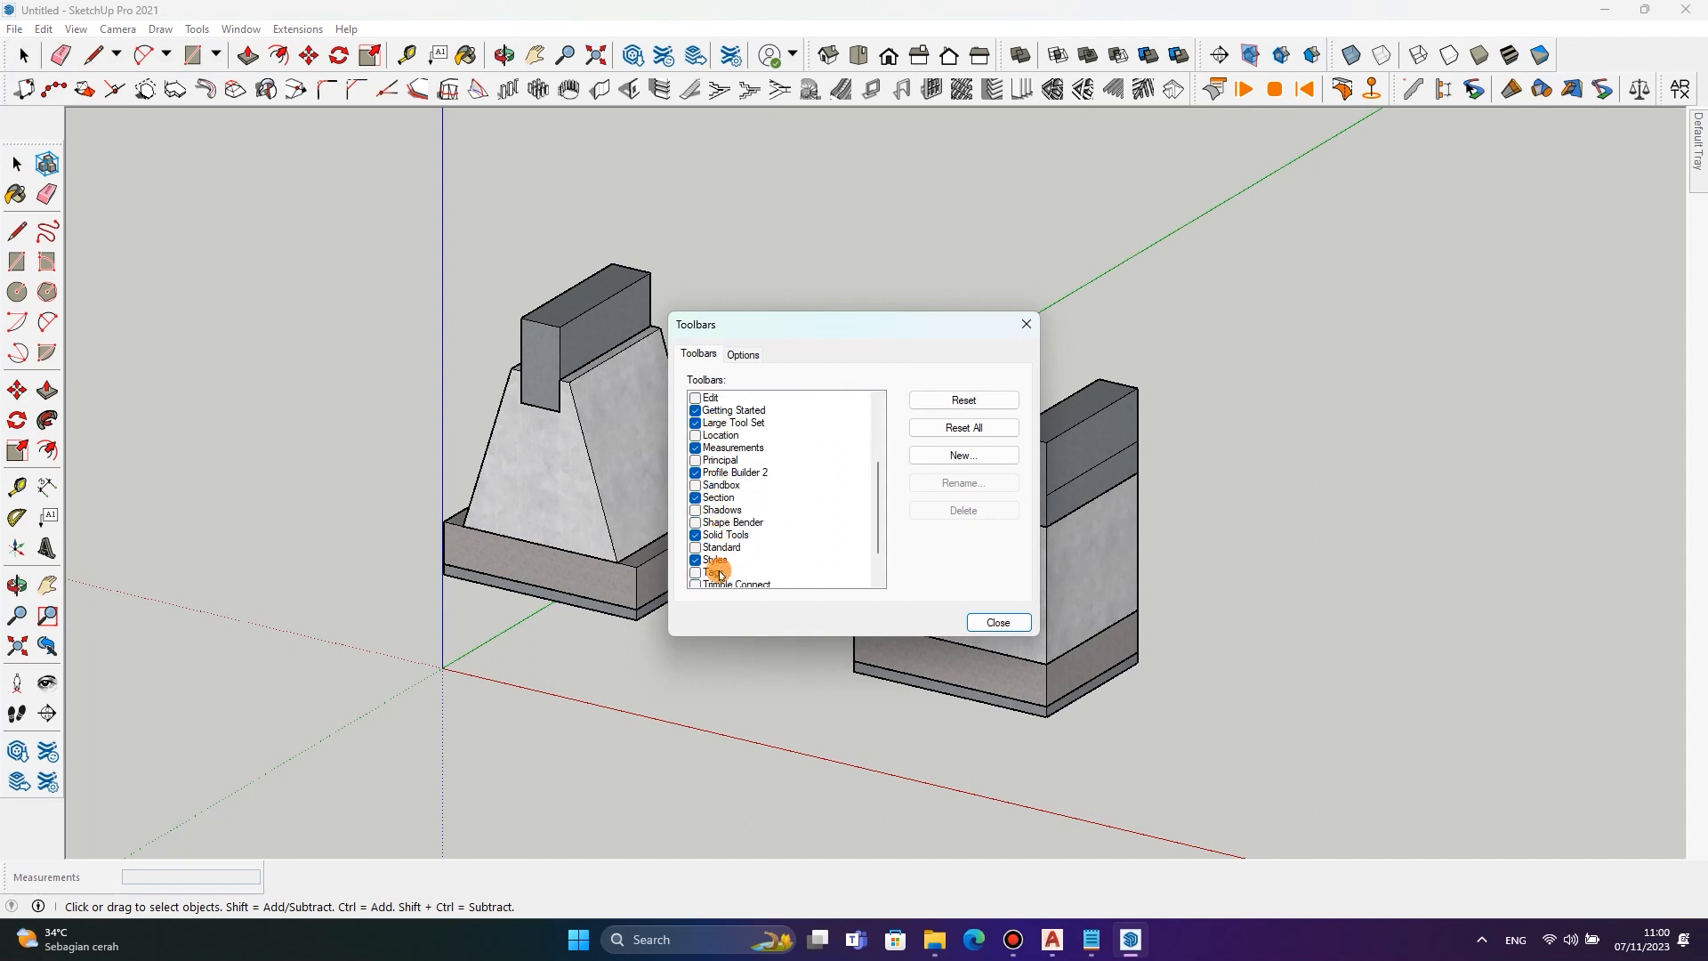
click(695, 562)
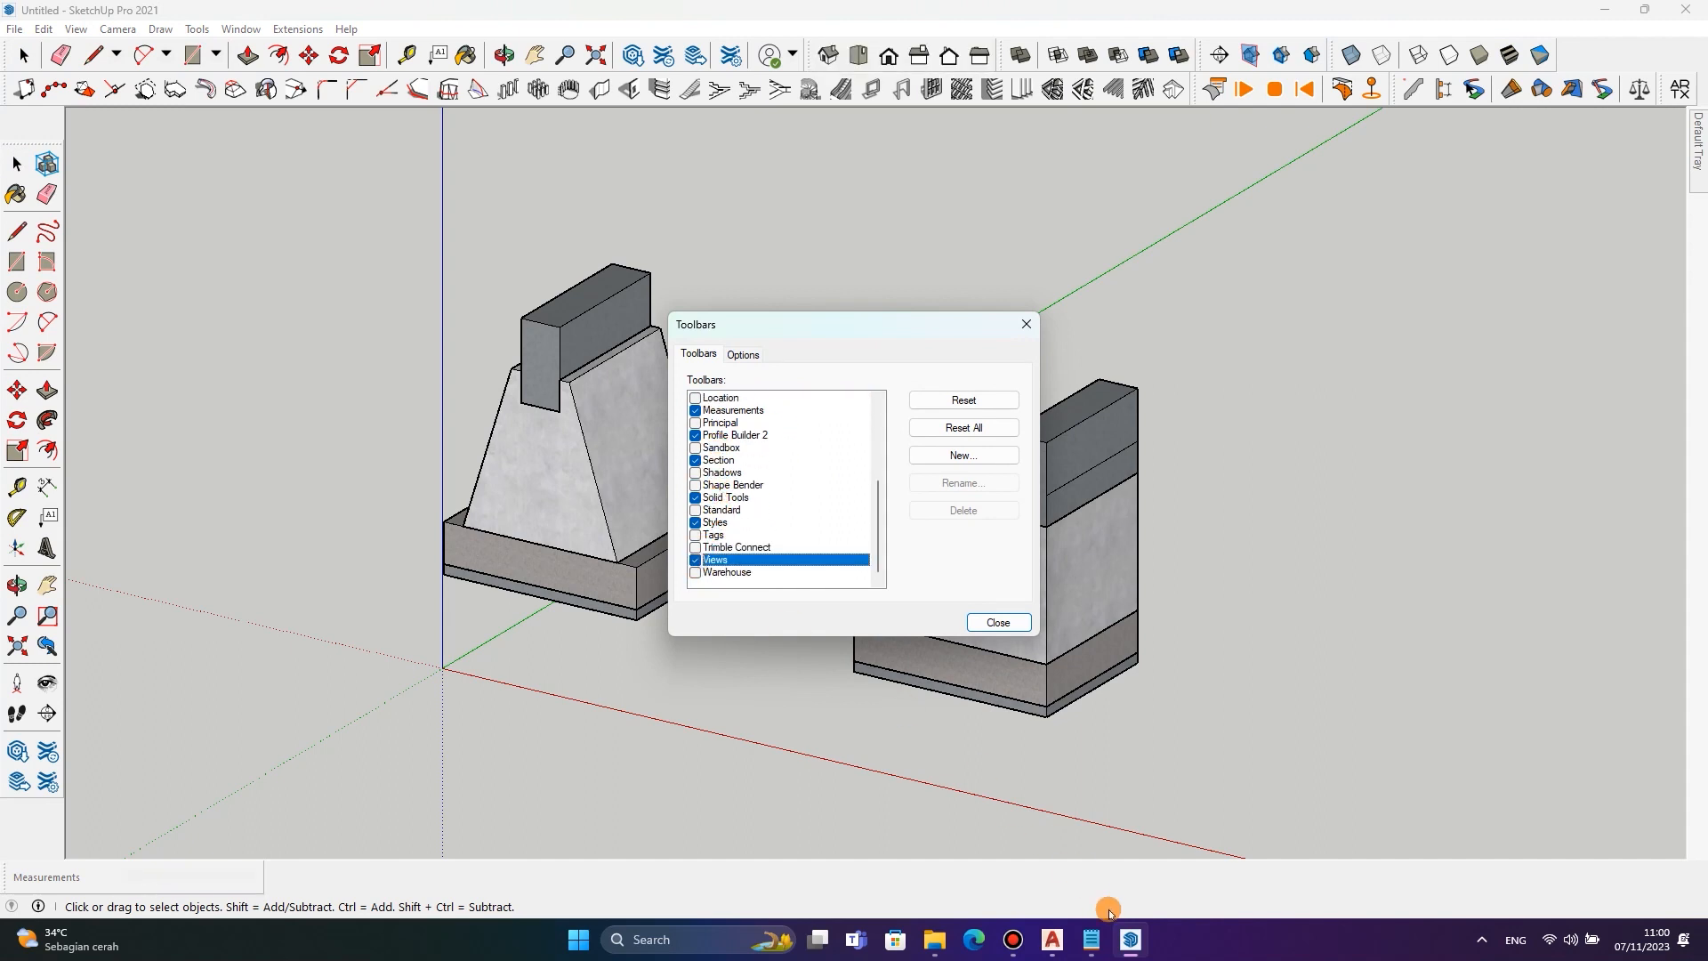
Switch to Notepad and replace the note with "JANGAN LUPA PARAREL PROJECT" and, on a second line, "DAN KELUARKAN TOOL VIEW".
mouse_move(1091, 940)
click(1032, 836)
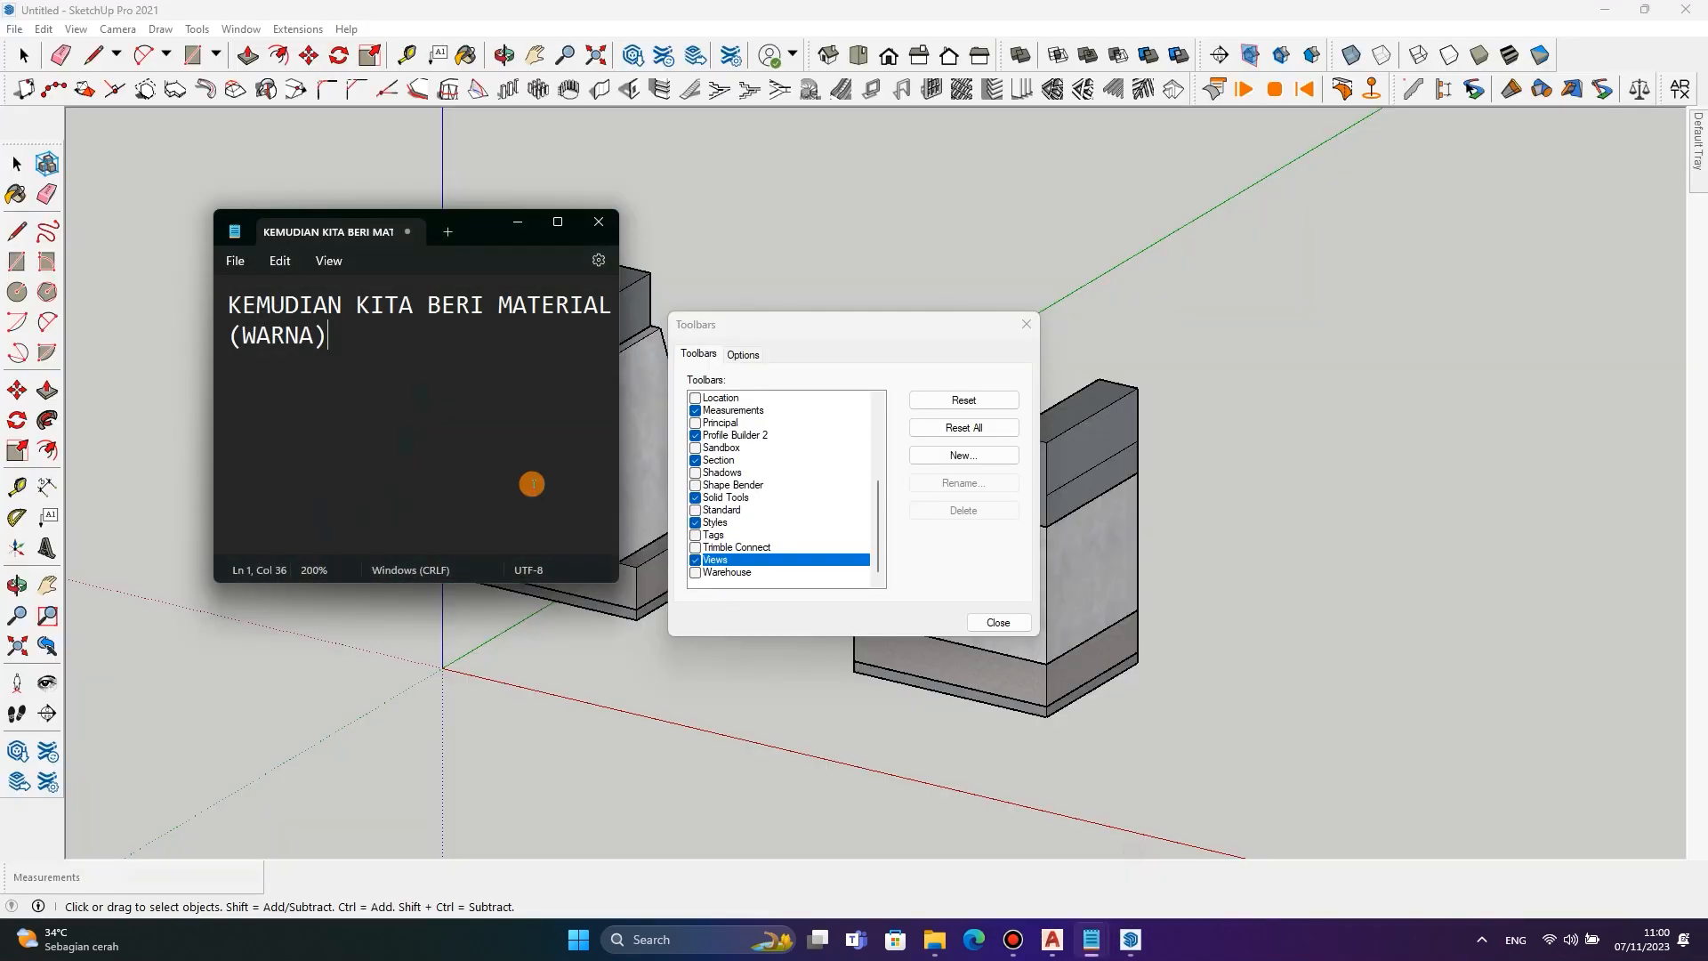
key(ctrl+a)
text(JANG)
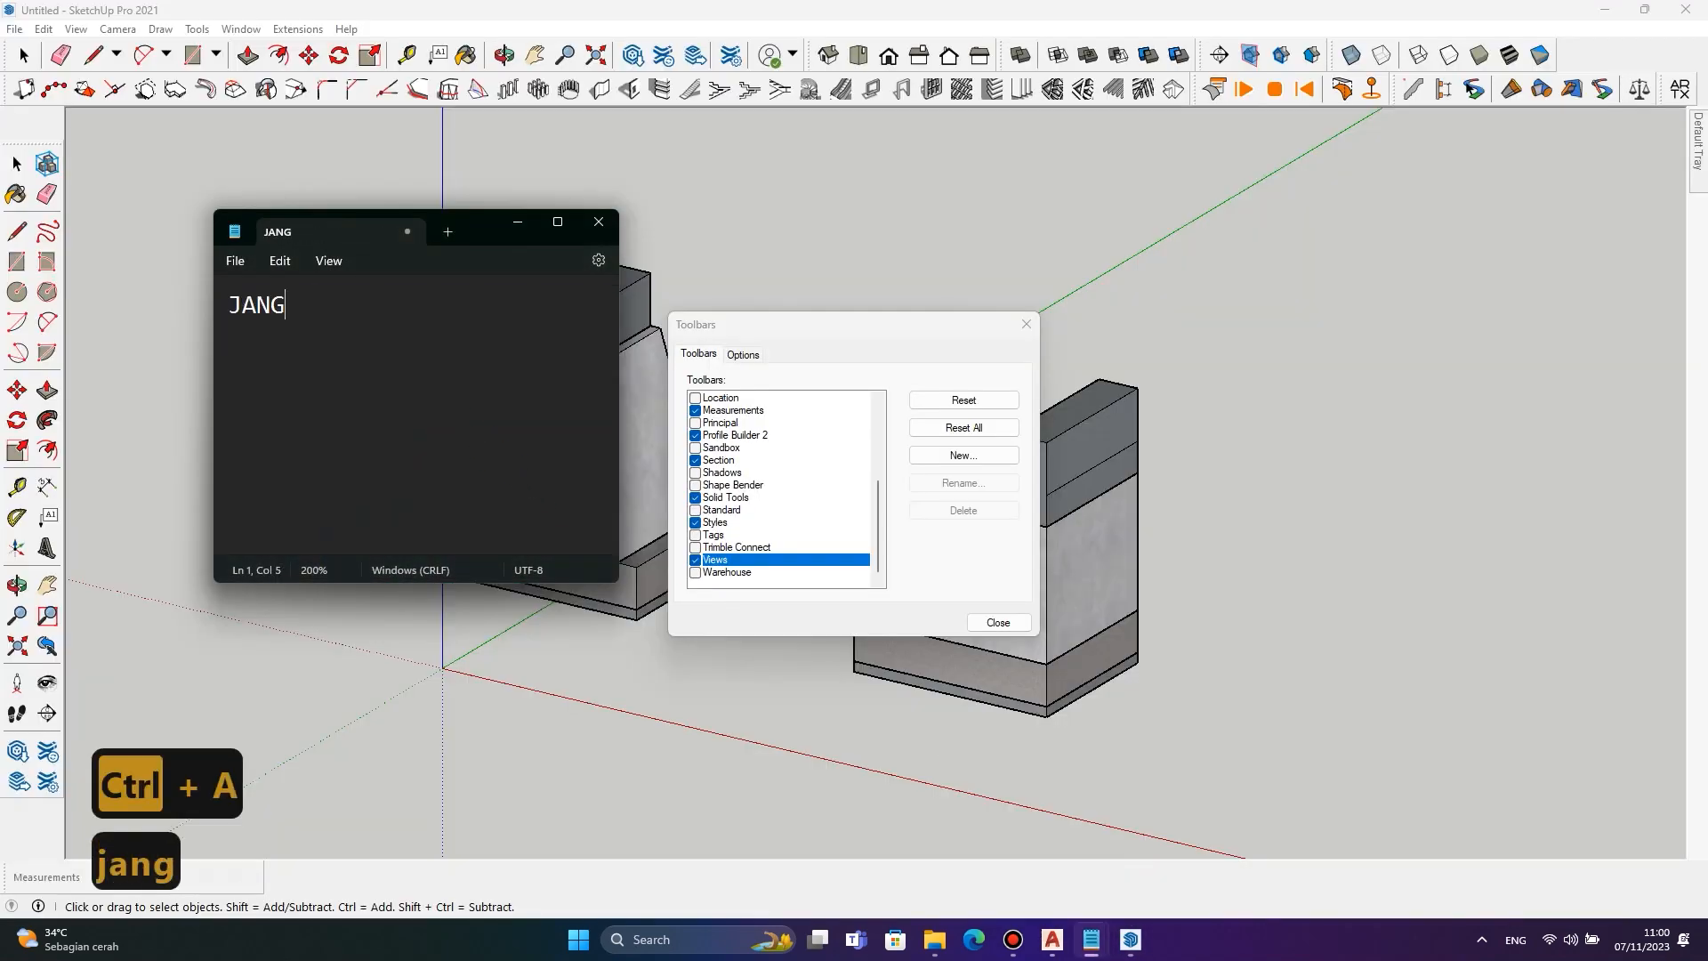
text(AN LUPA )
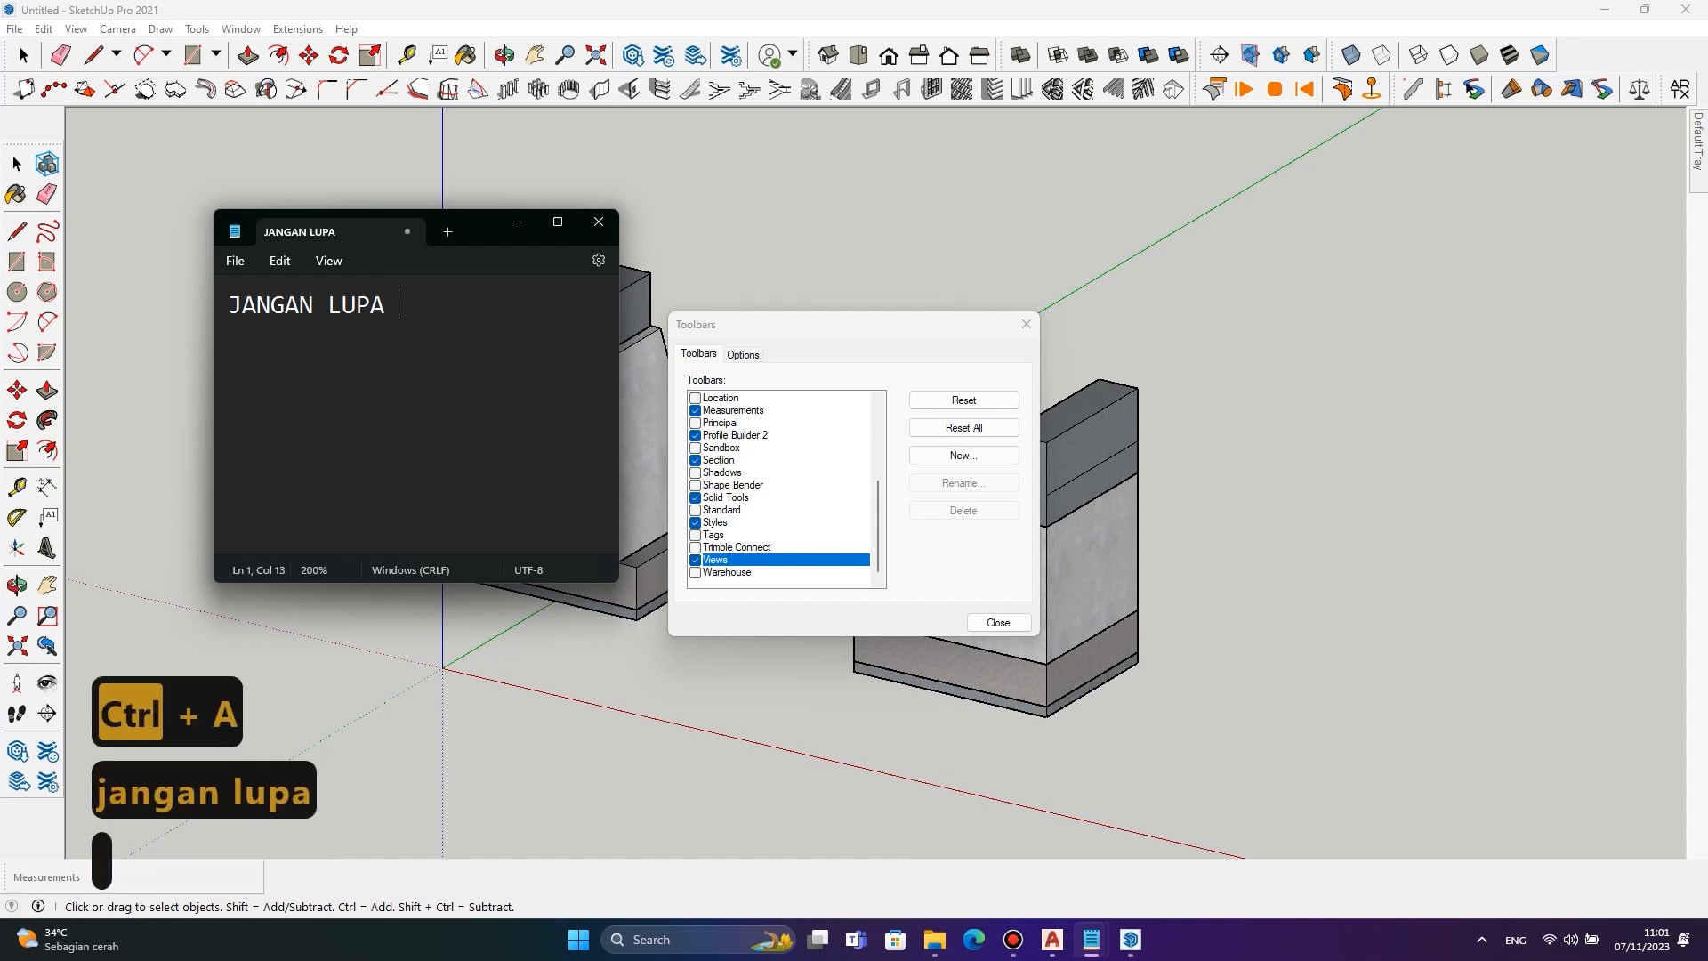
text(PARAREL PROJECT)
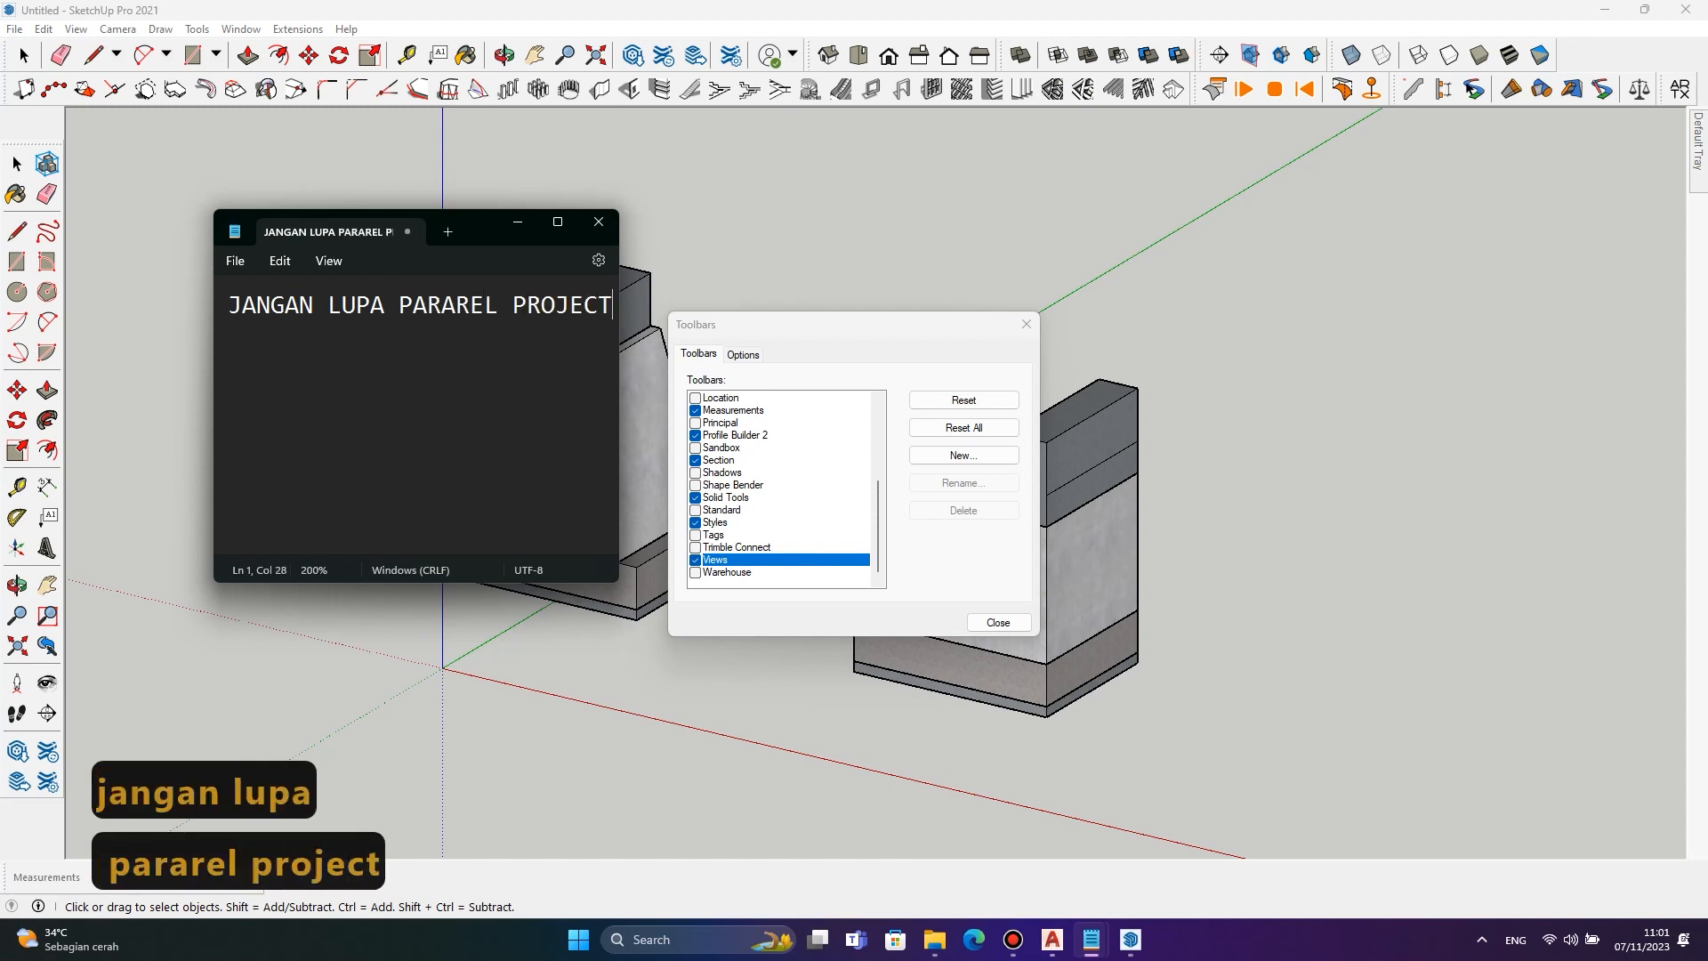
key(Return)
text(DAN )
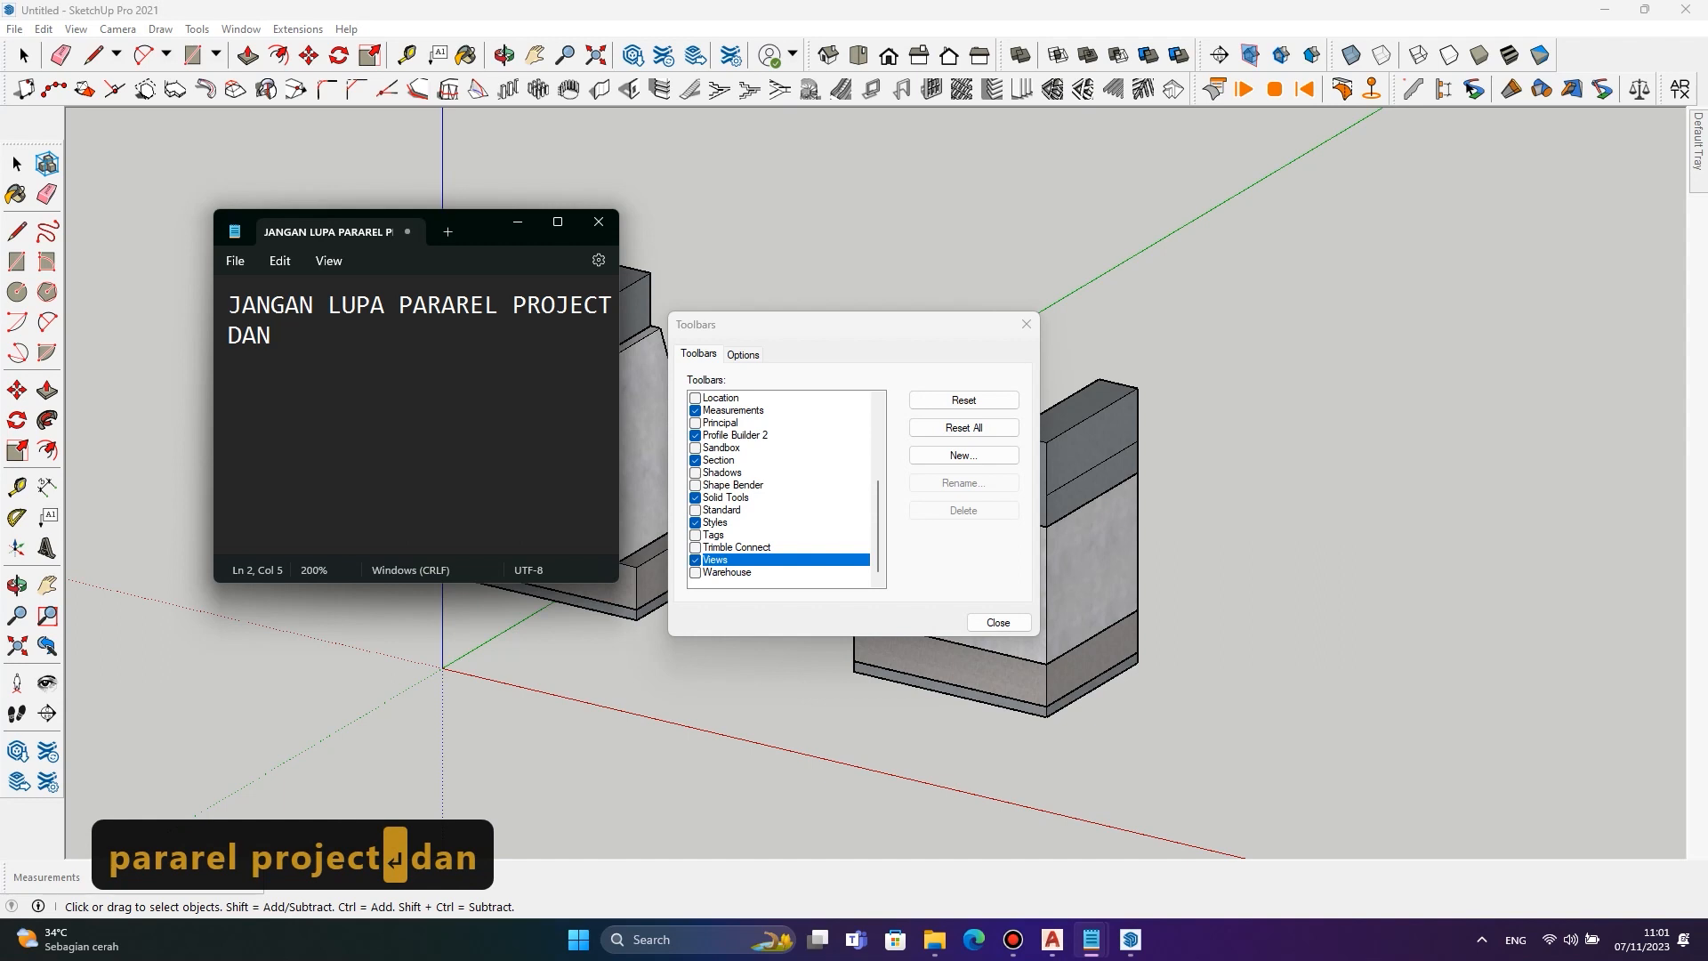
text(KELUARKAN TOO)
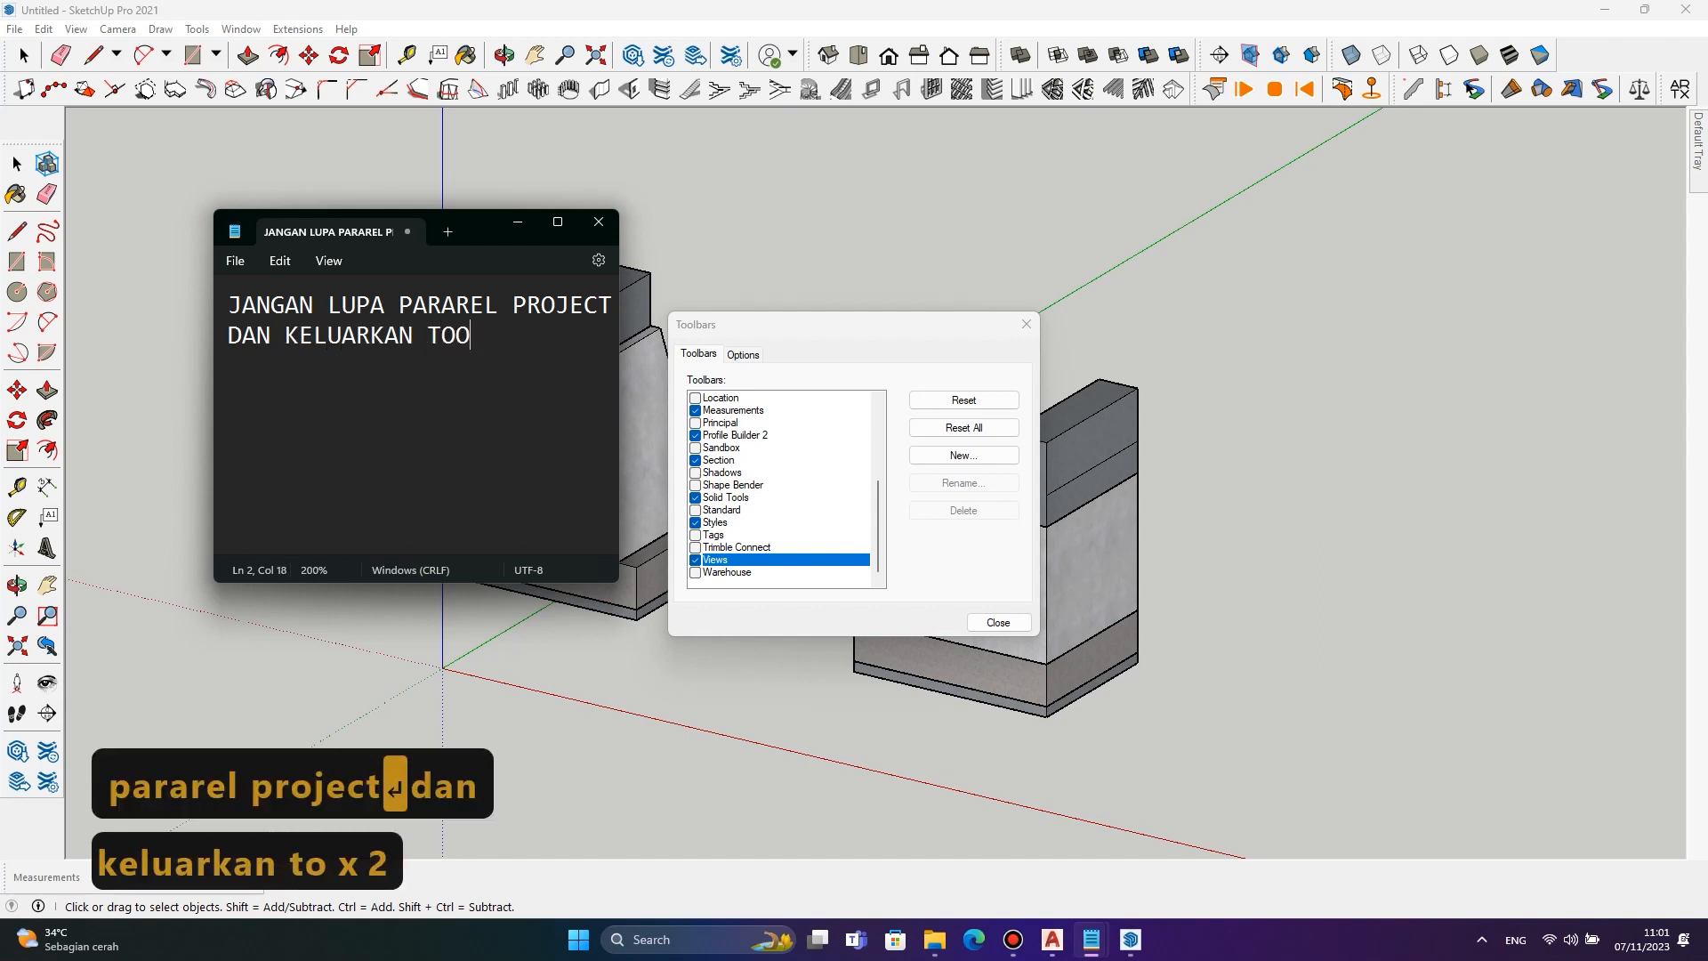
text(L VIEW)
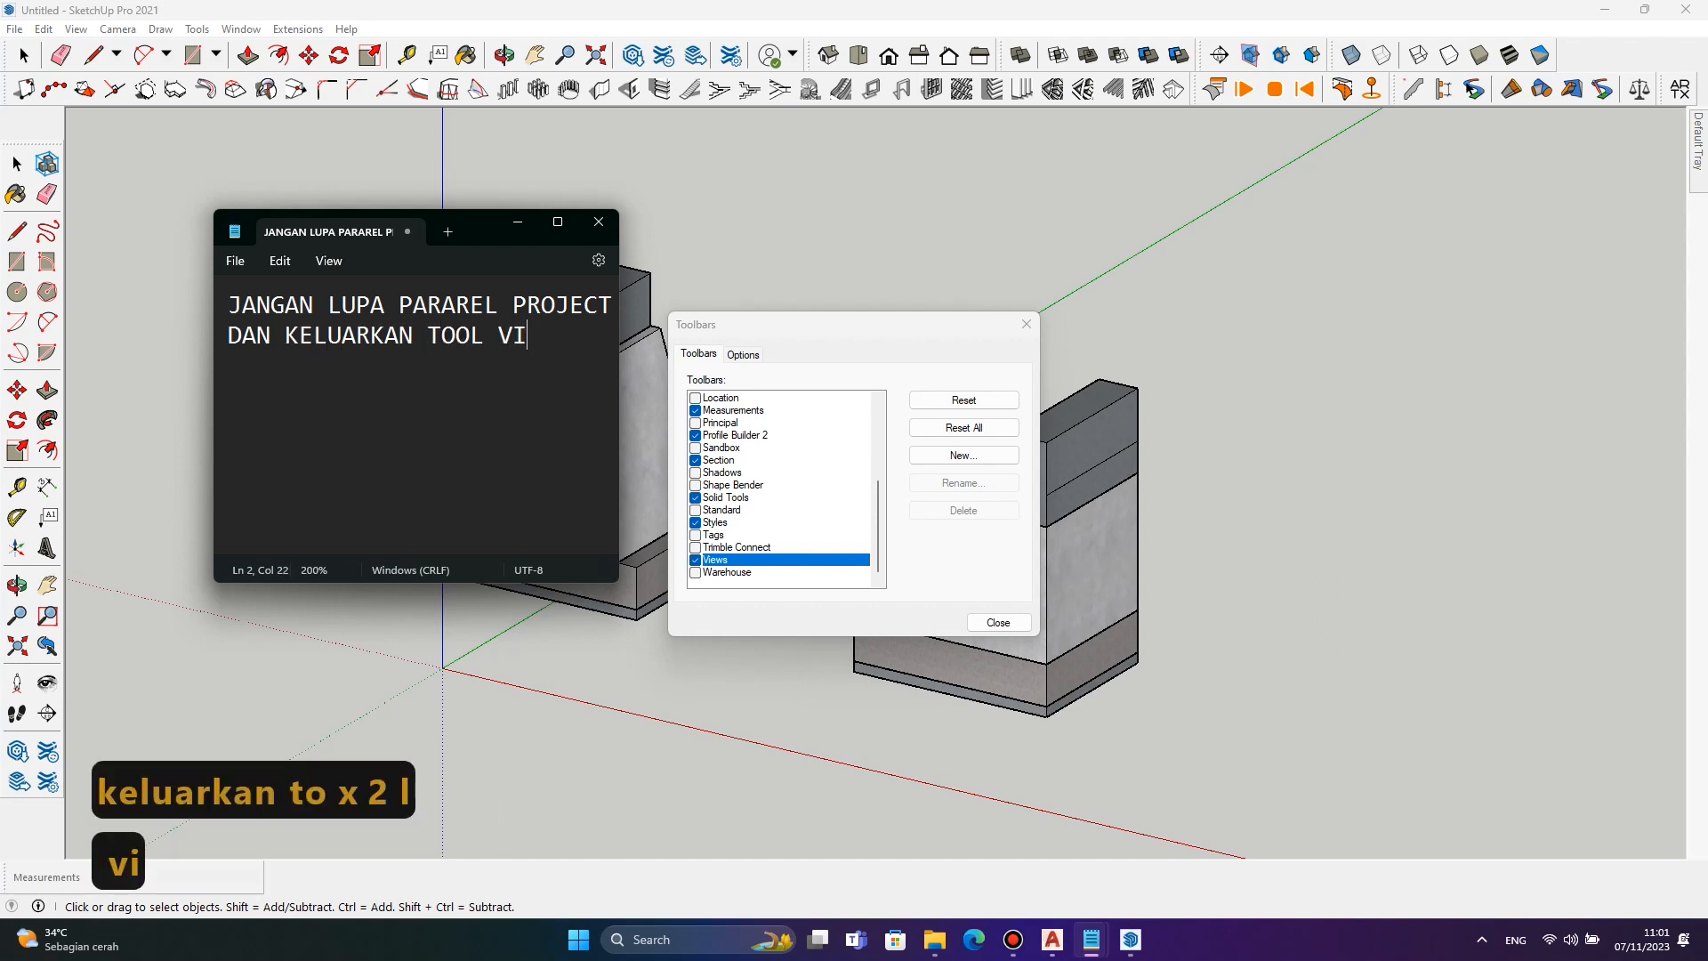
click(516, 221)
Make sure the Views toolbar is enabled in SketchUp and set the camera to the isometric view.
click(695, 559)
click(694, 560)
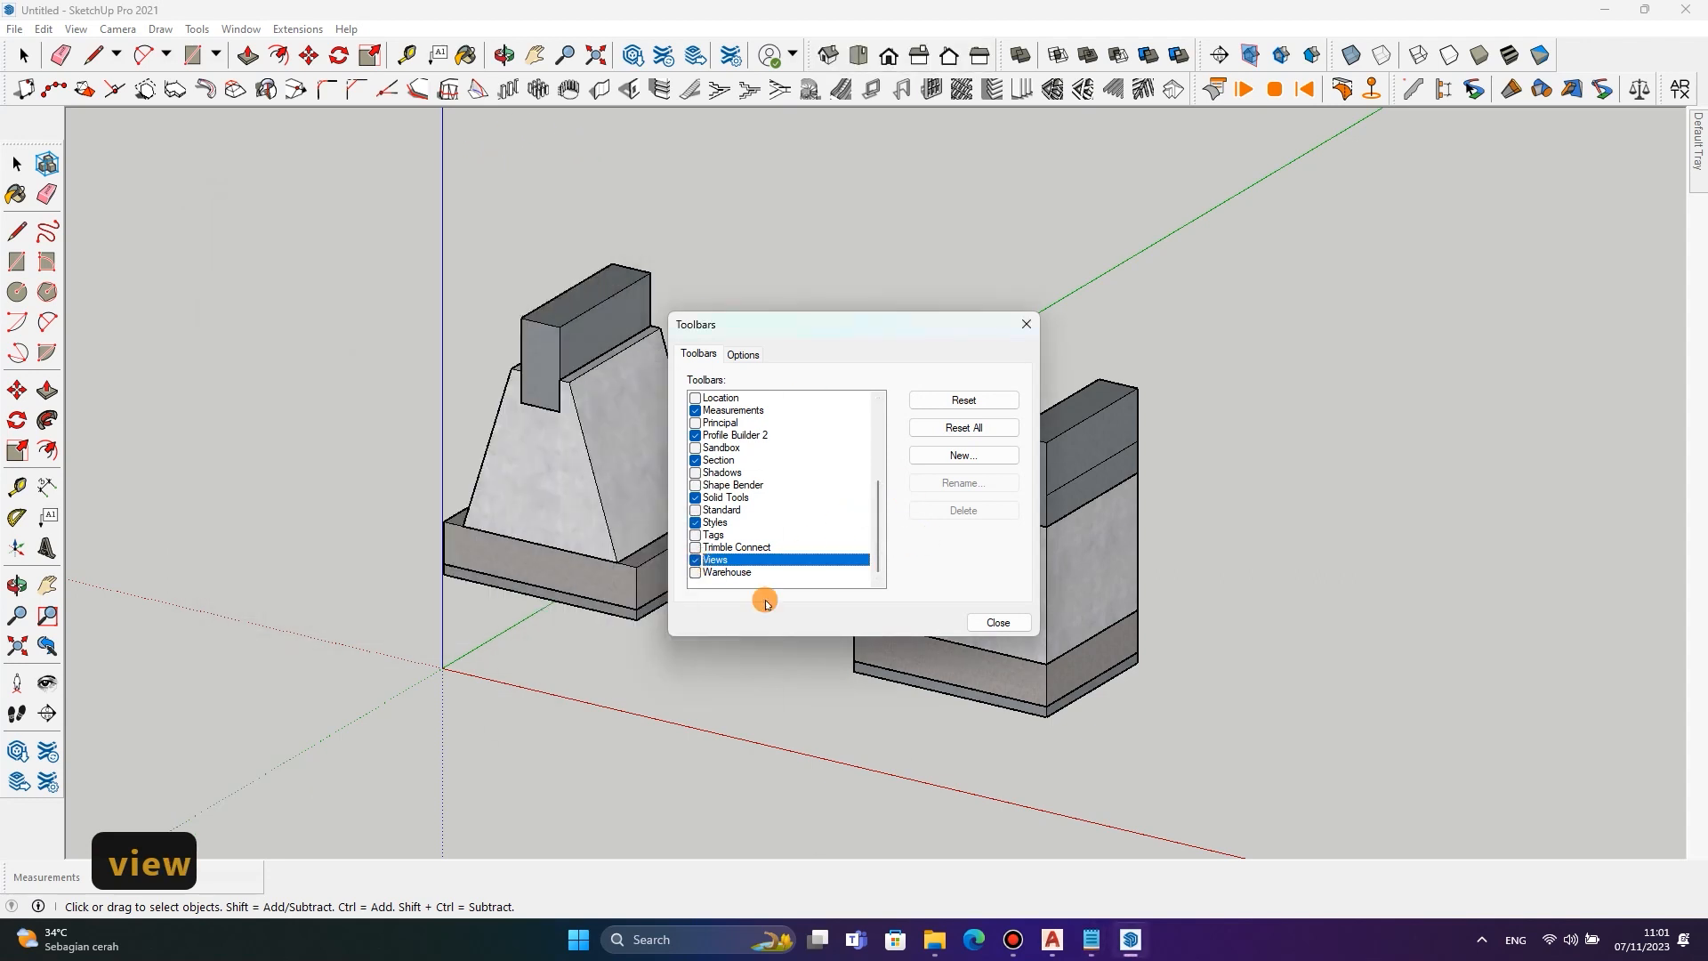
click(999, 623)
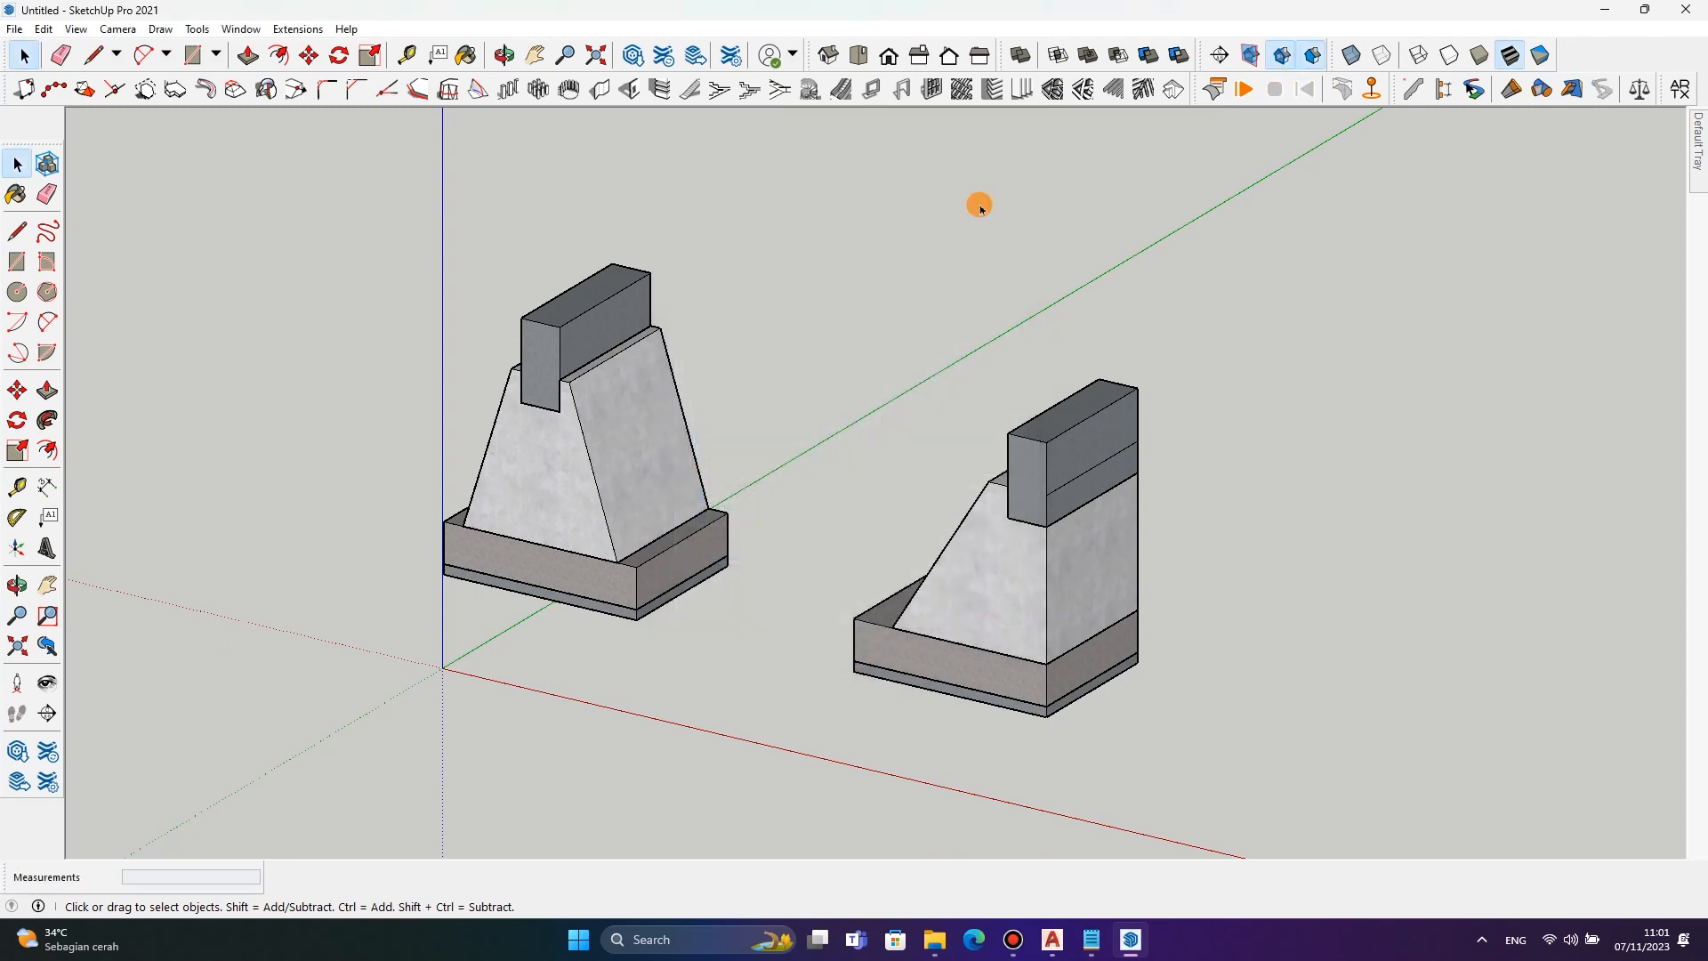
click(828, 55)
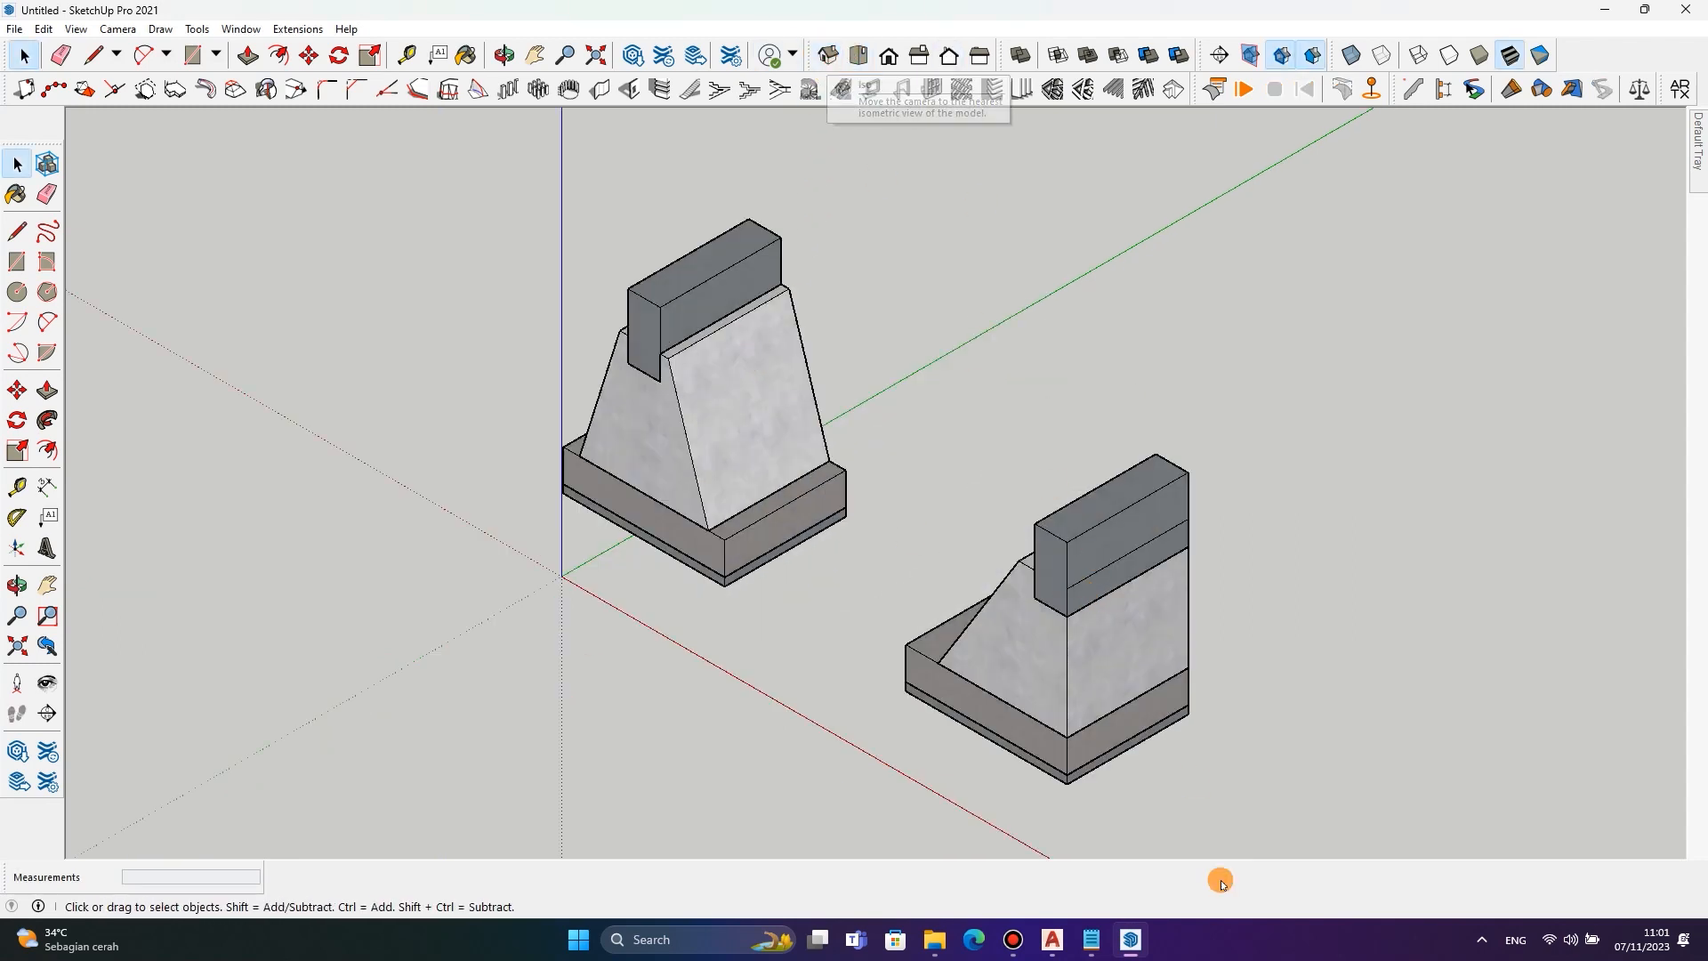
Switch to Notepad and replace the note's text with "PILIH ISOMETRI".
mouse_move(1091, 940)
click(1151, 846)
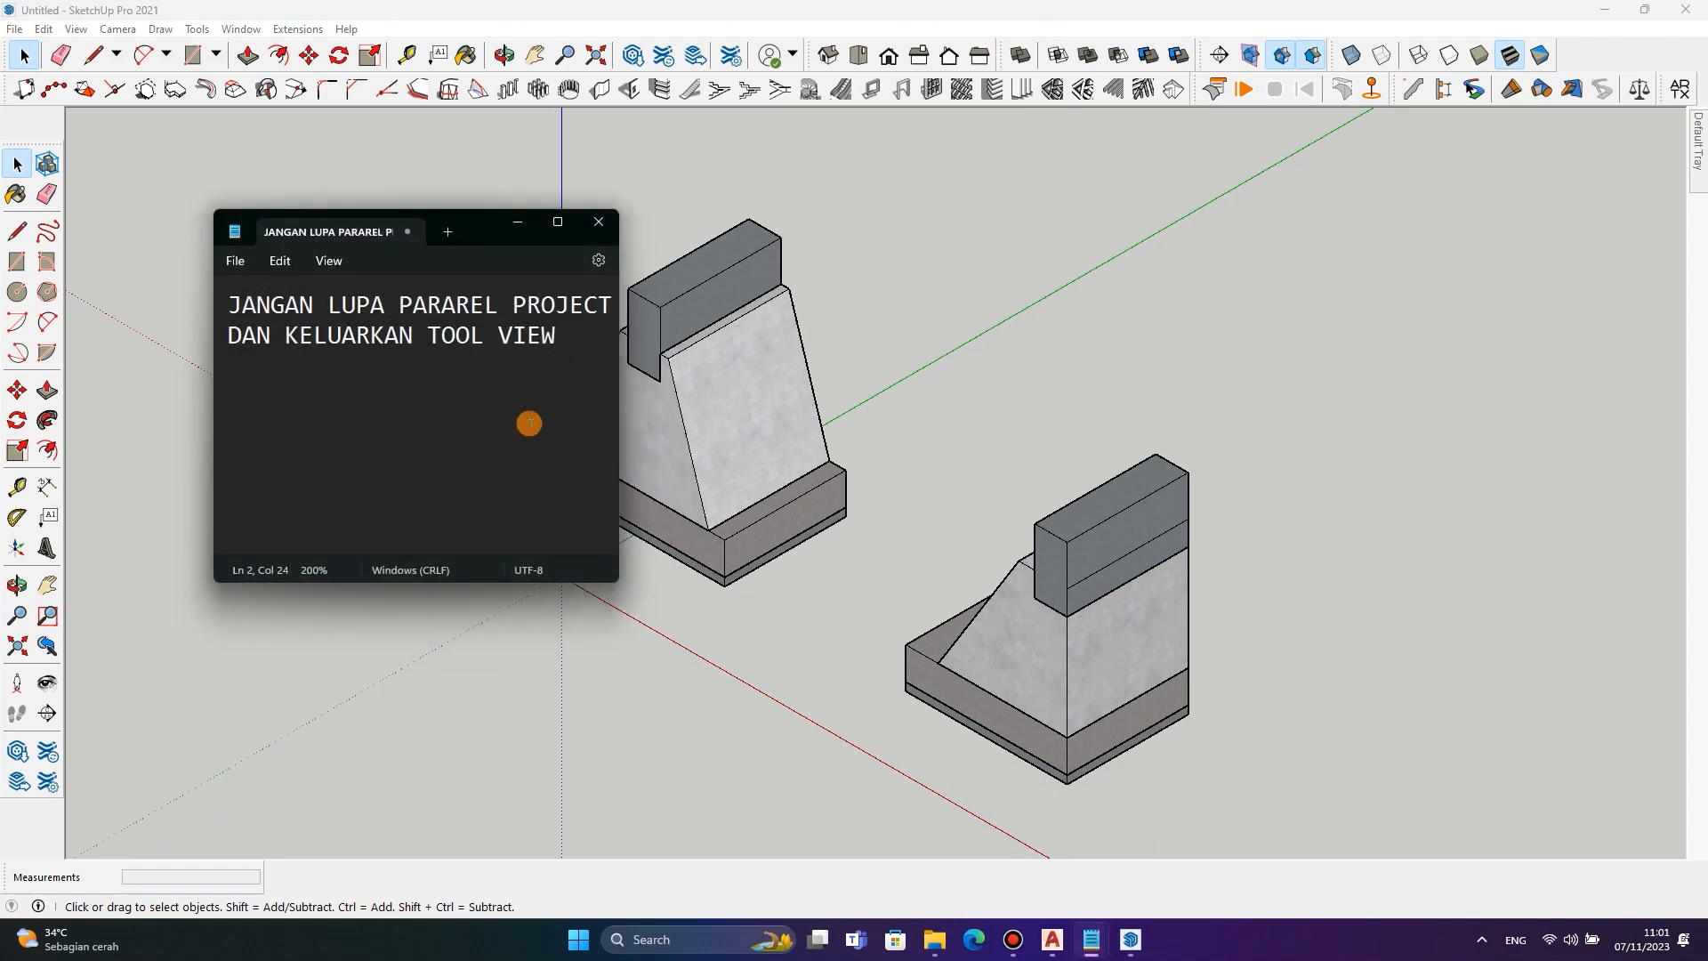
key(ctrl+a)
text(PILIH ISOM)
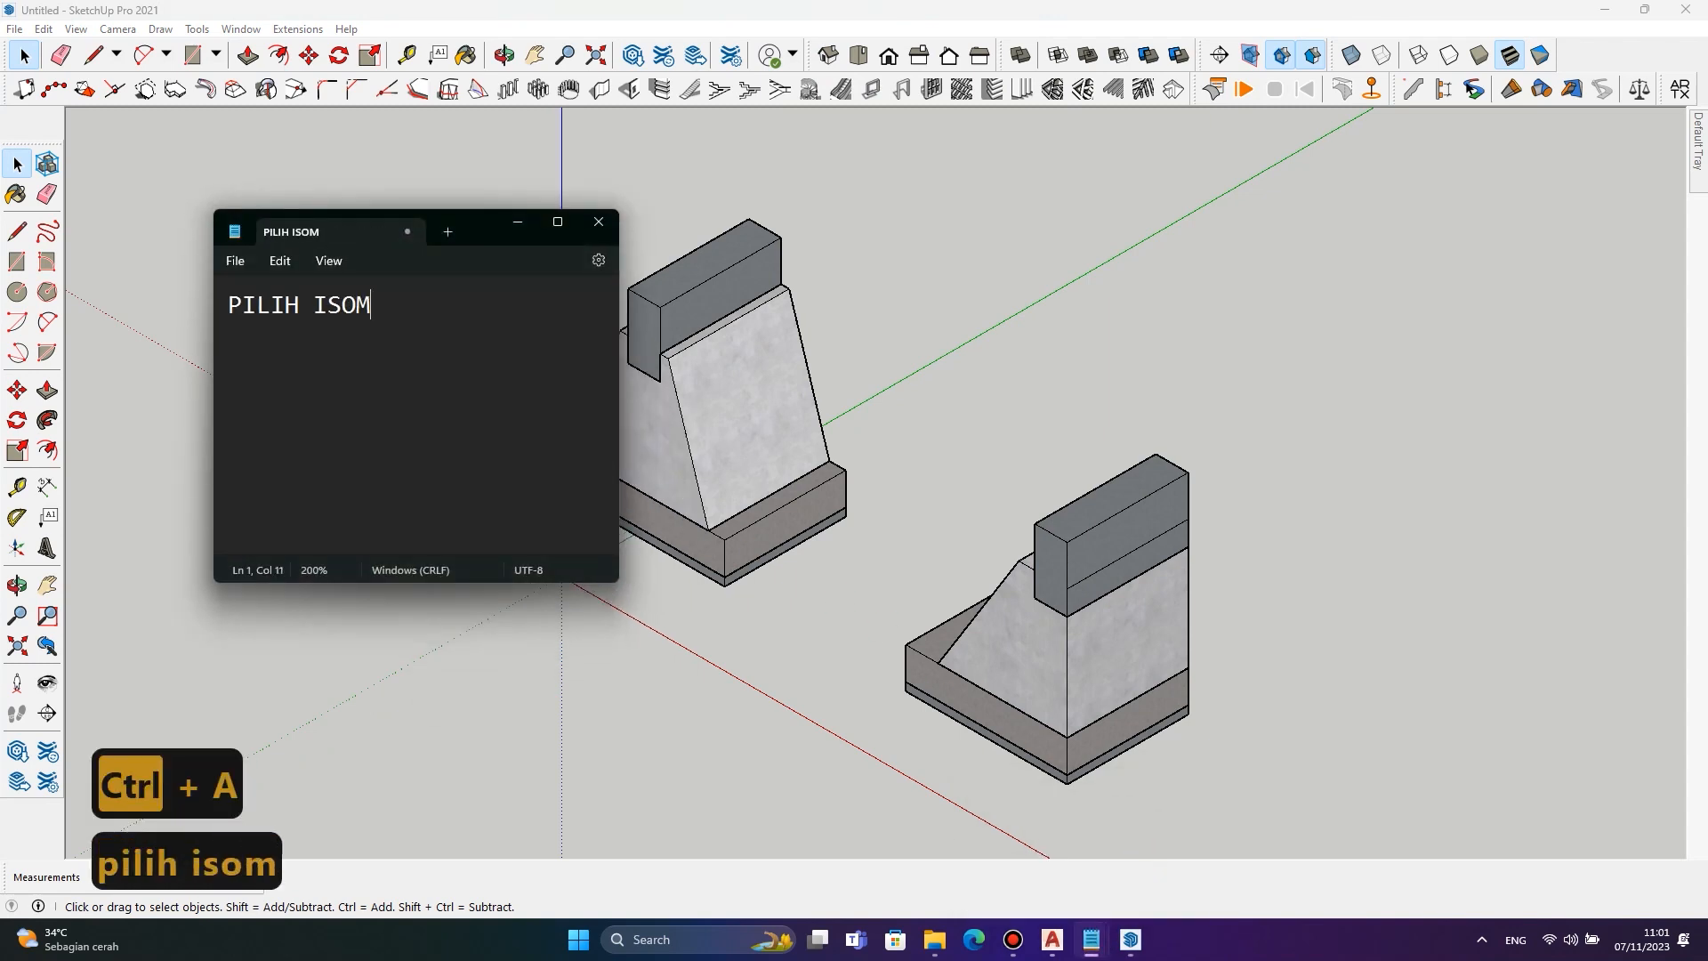
text(ETRIO)
key(BackSpace)
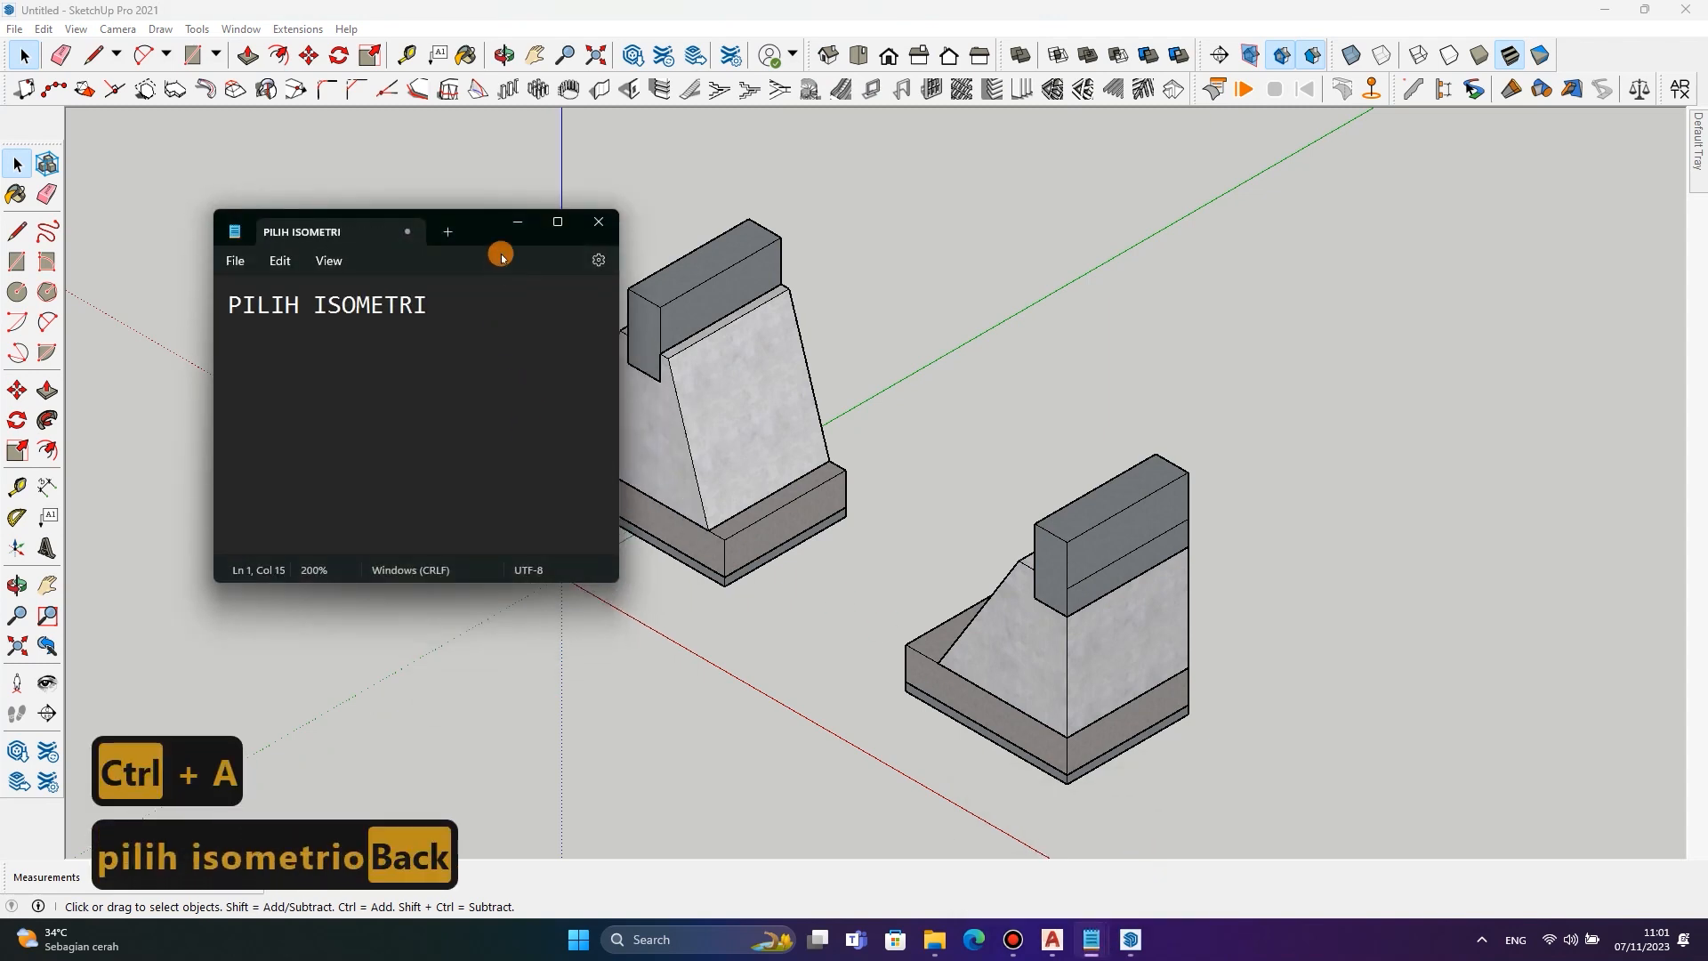
Return to SketchUp and review the list of available toolbars and the camera's projection options.
click(685, 303)
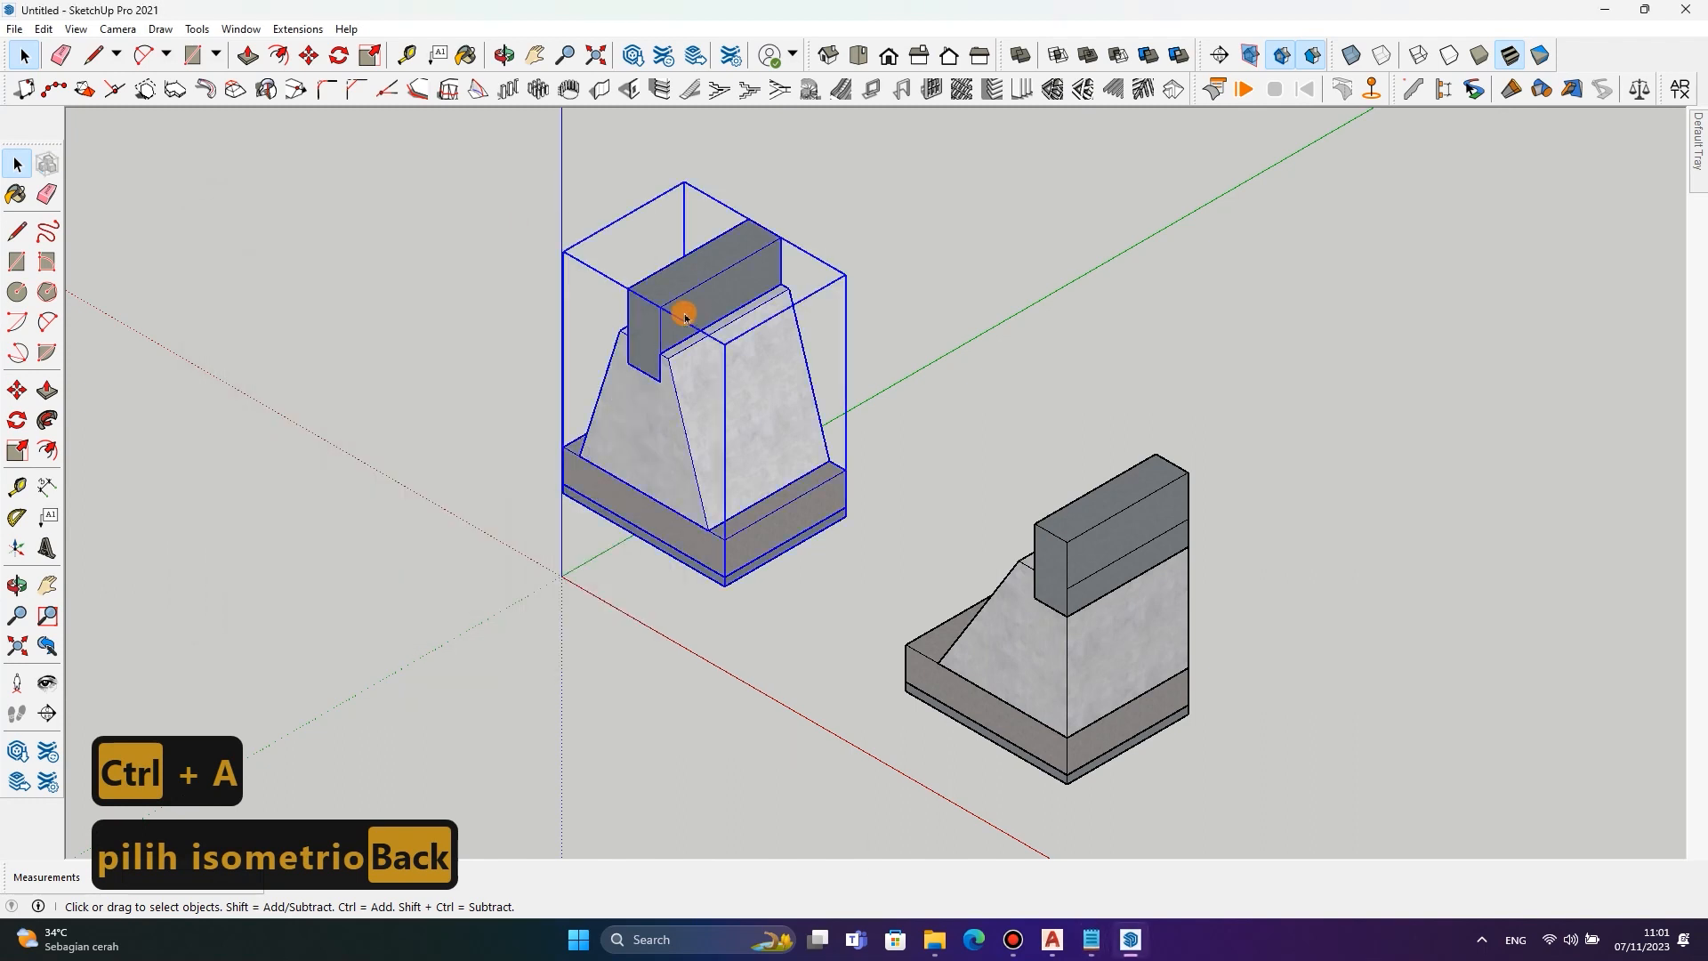
click(77, 30)
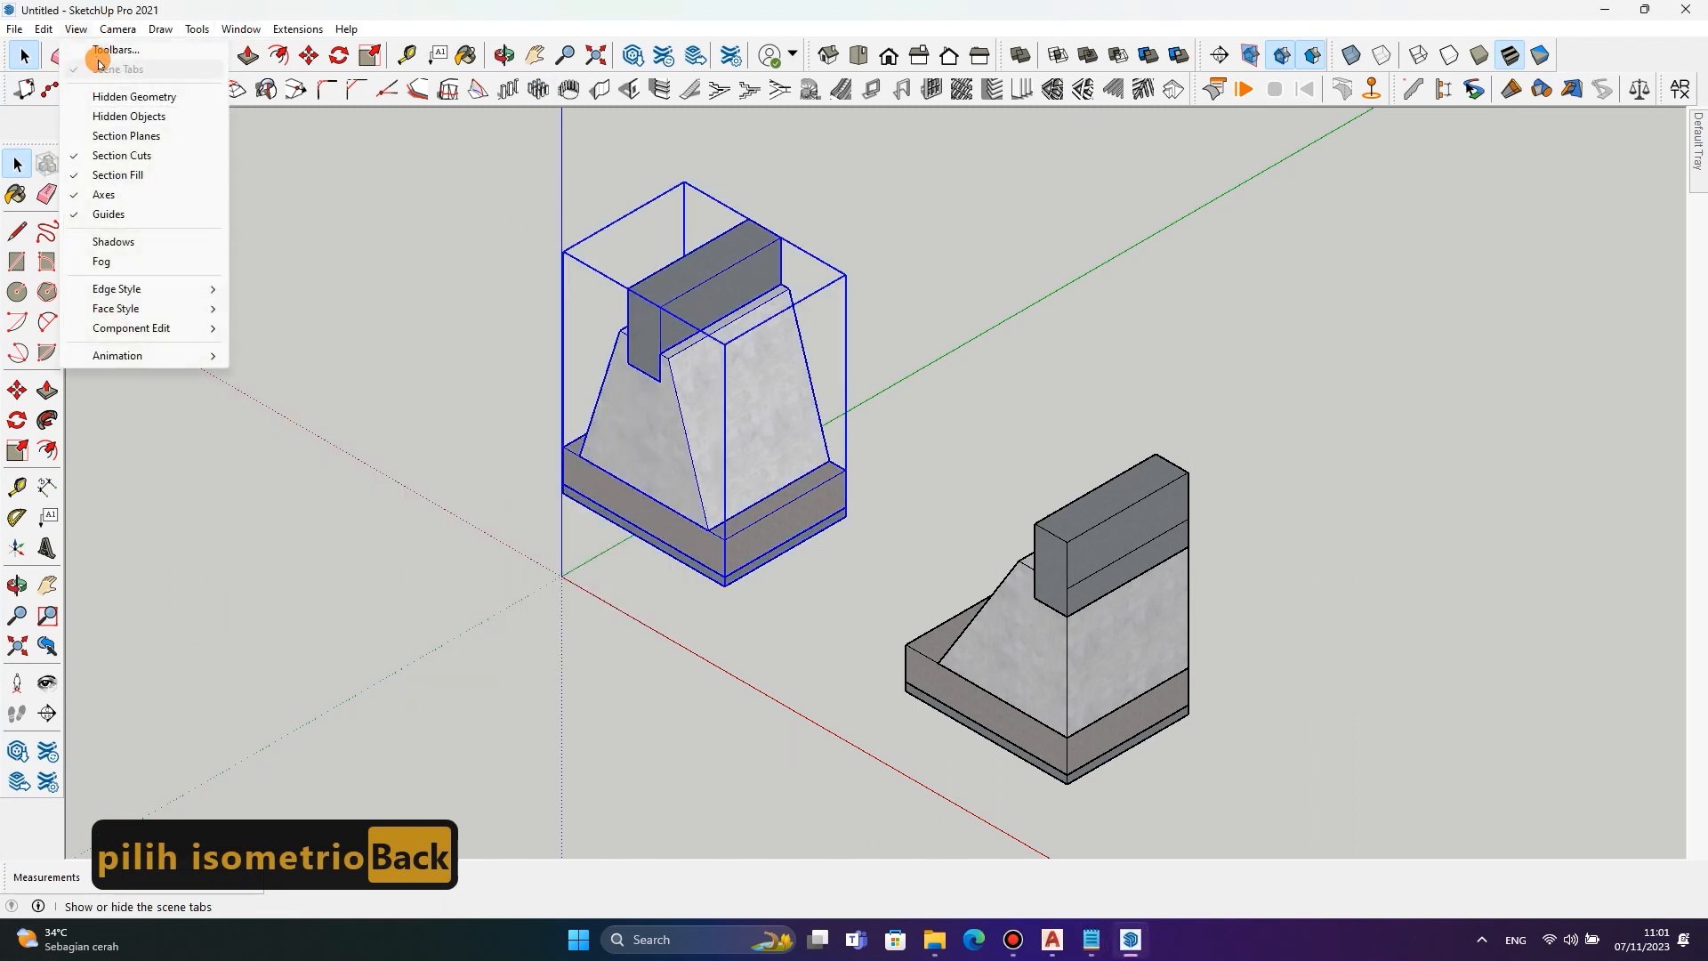
click(100, 50)
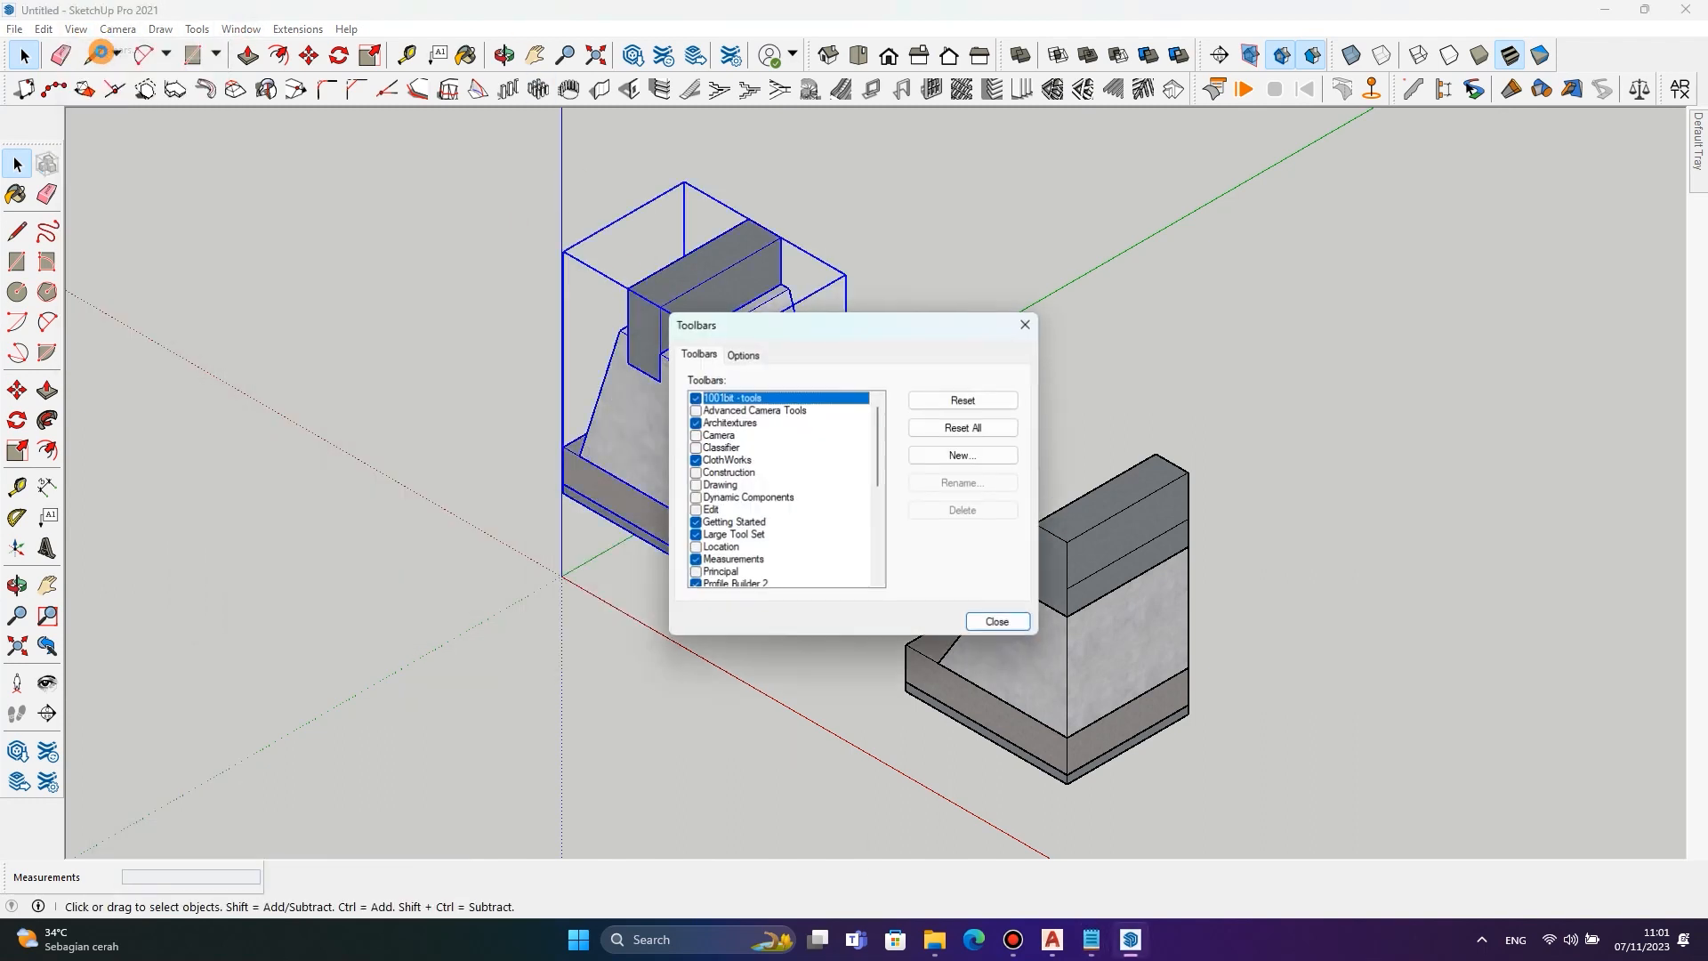
click(1017, 326)
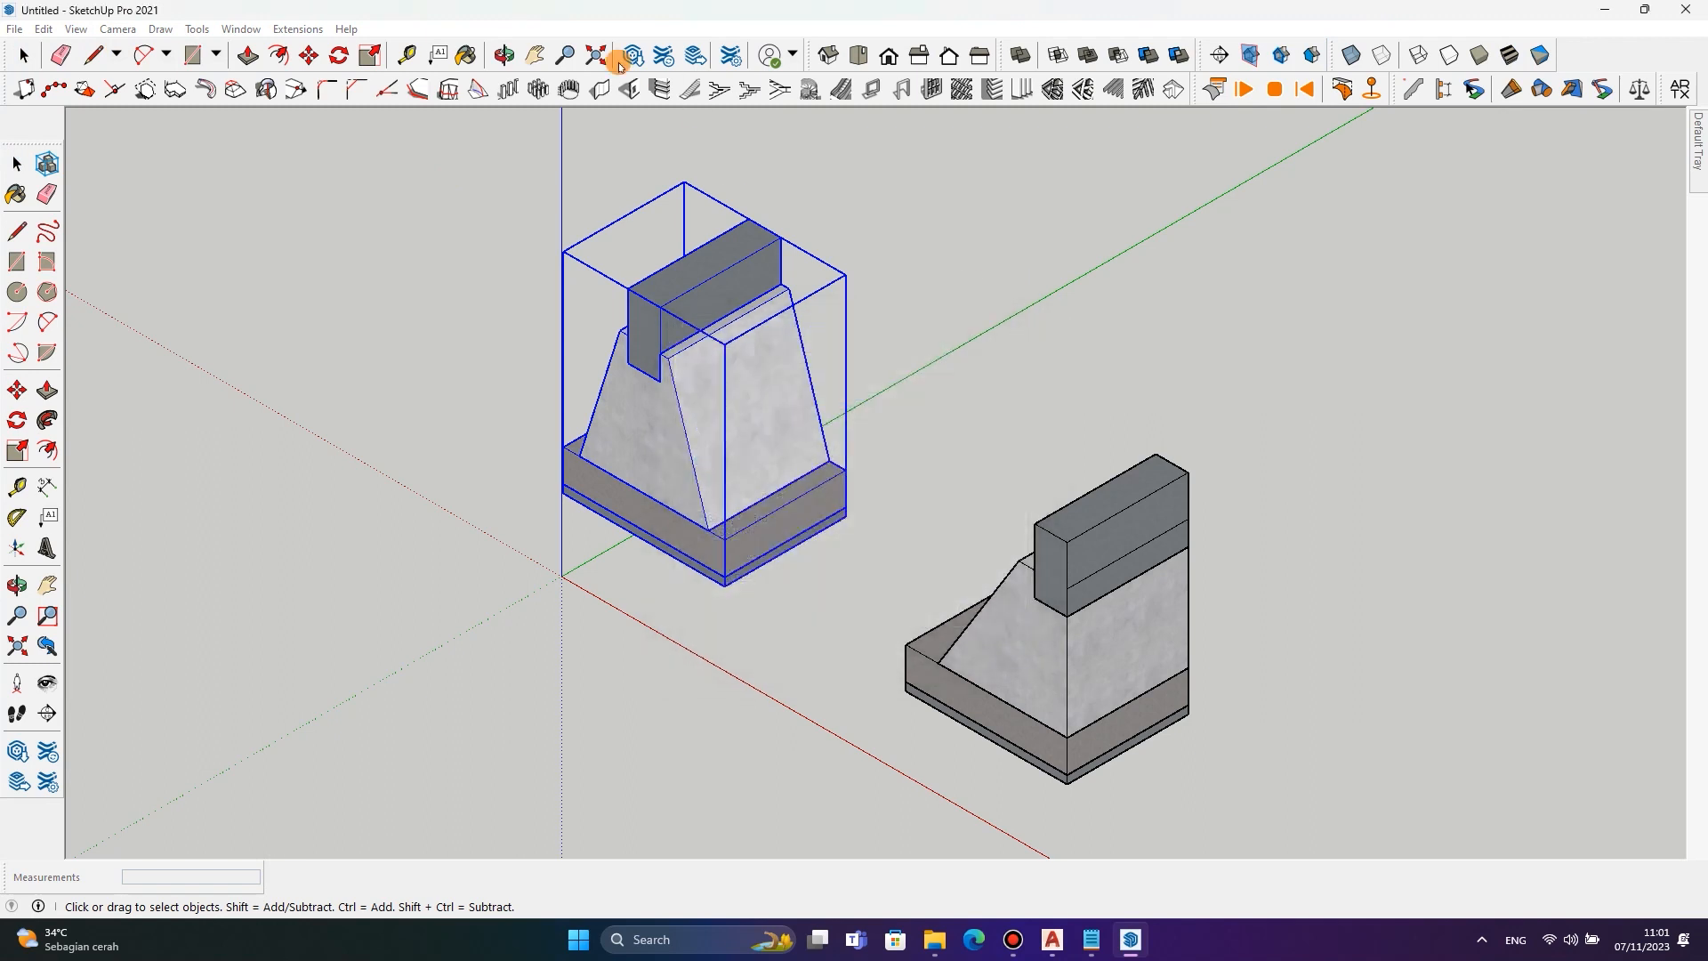
click(240, 29)
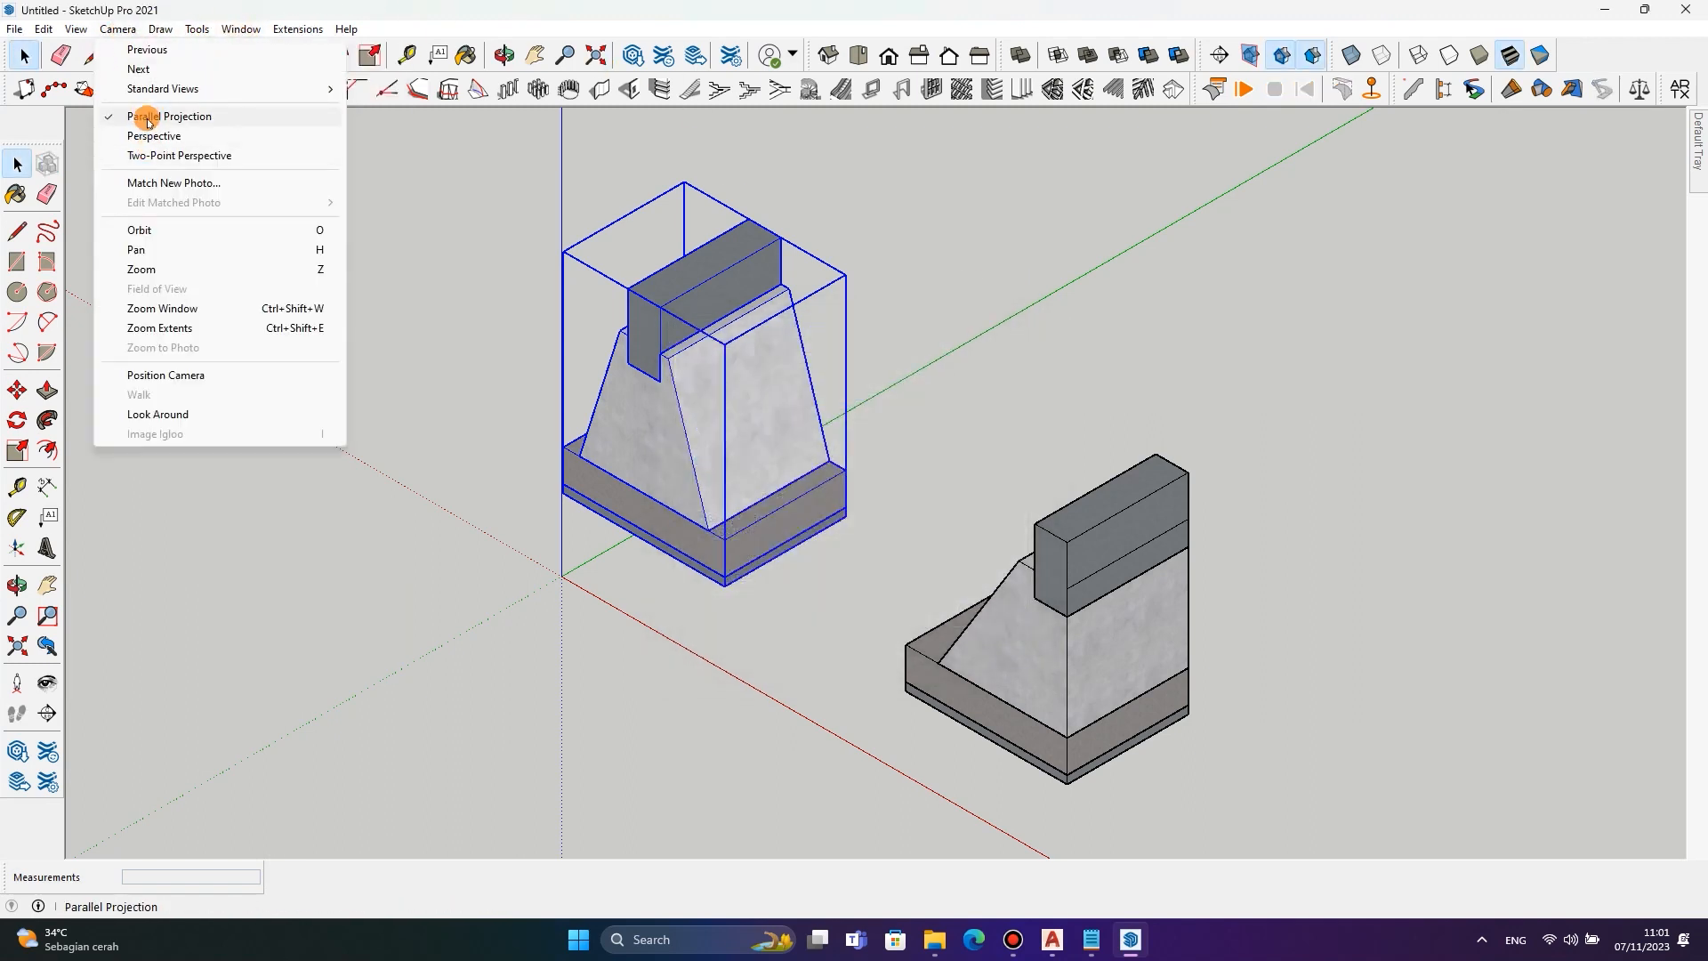
click(1078, 366)
click(1124, 574)
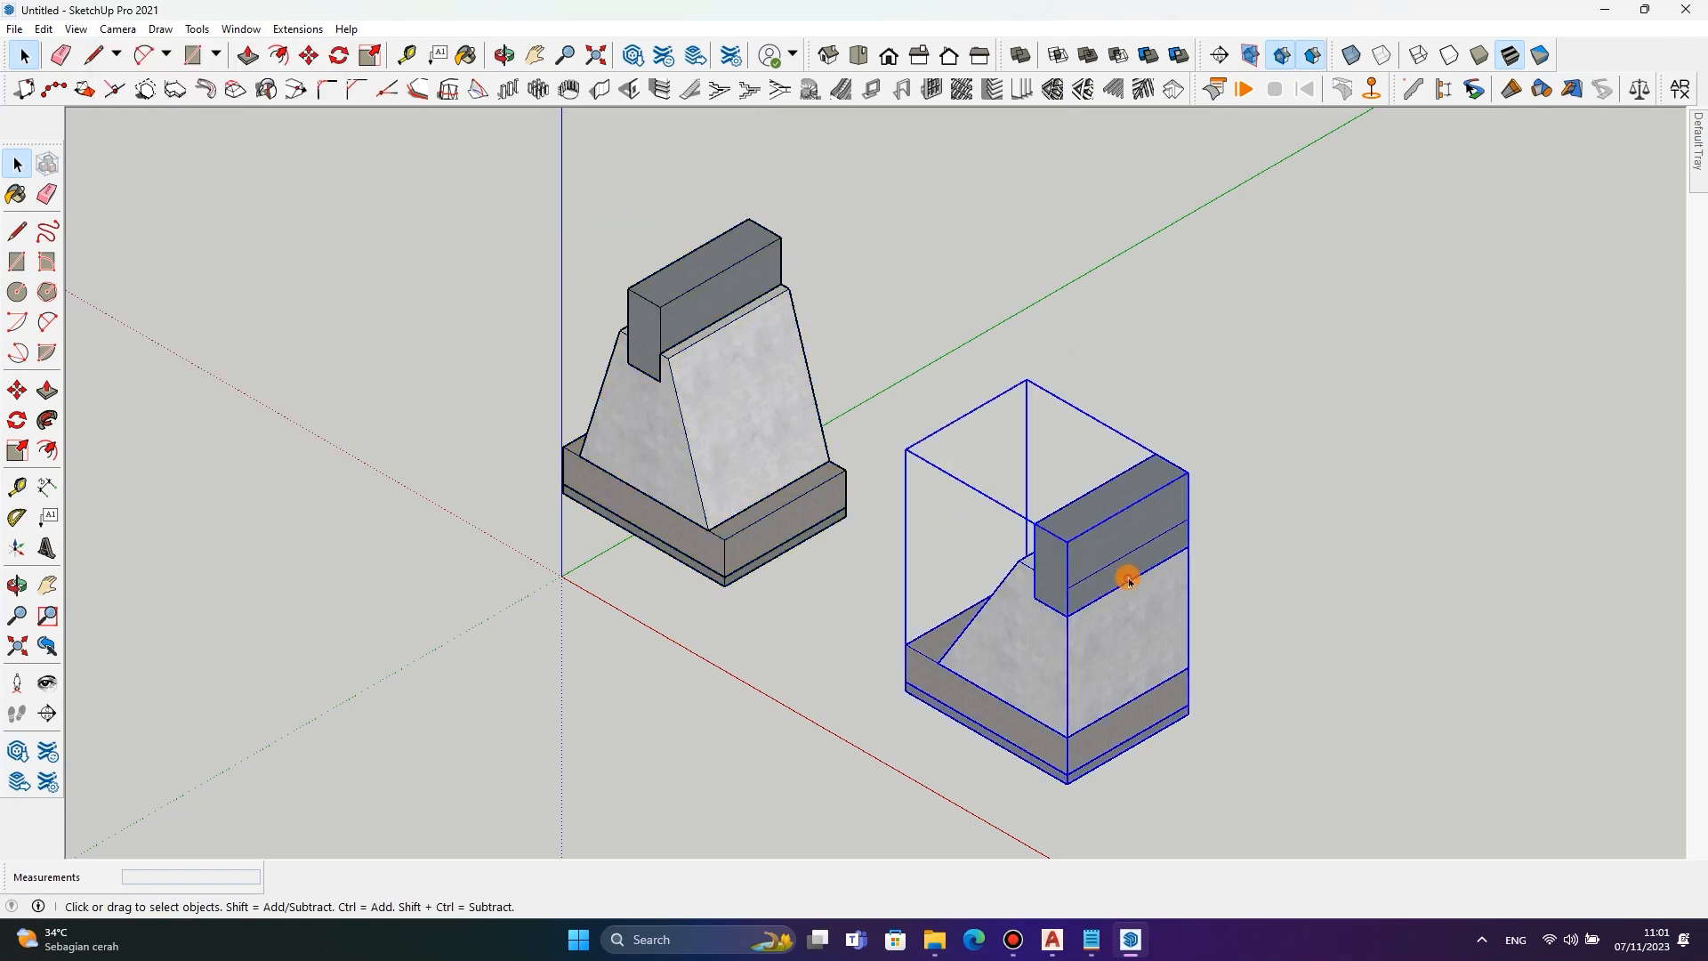
right_click(1079, 545)
click(982, 291)
click(735, 291)
click(1149, 599)
click(1091, 393)
Start saving the model and create and open a new folder in Documents, named "TUGAS PAK" followed by the teacher's name.
key(ctrl+s)
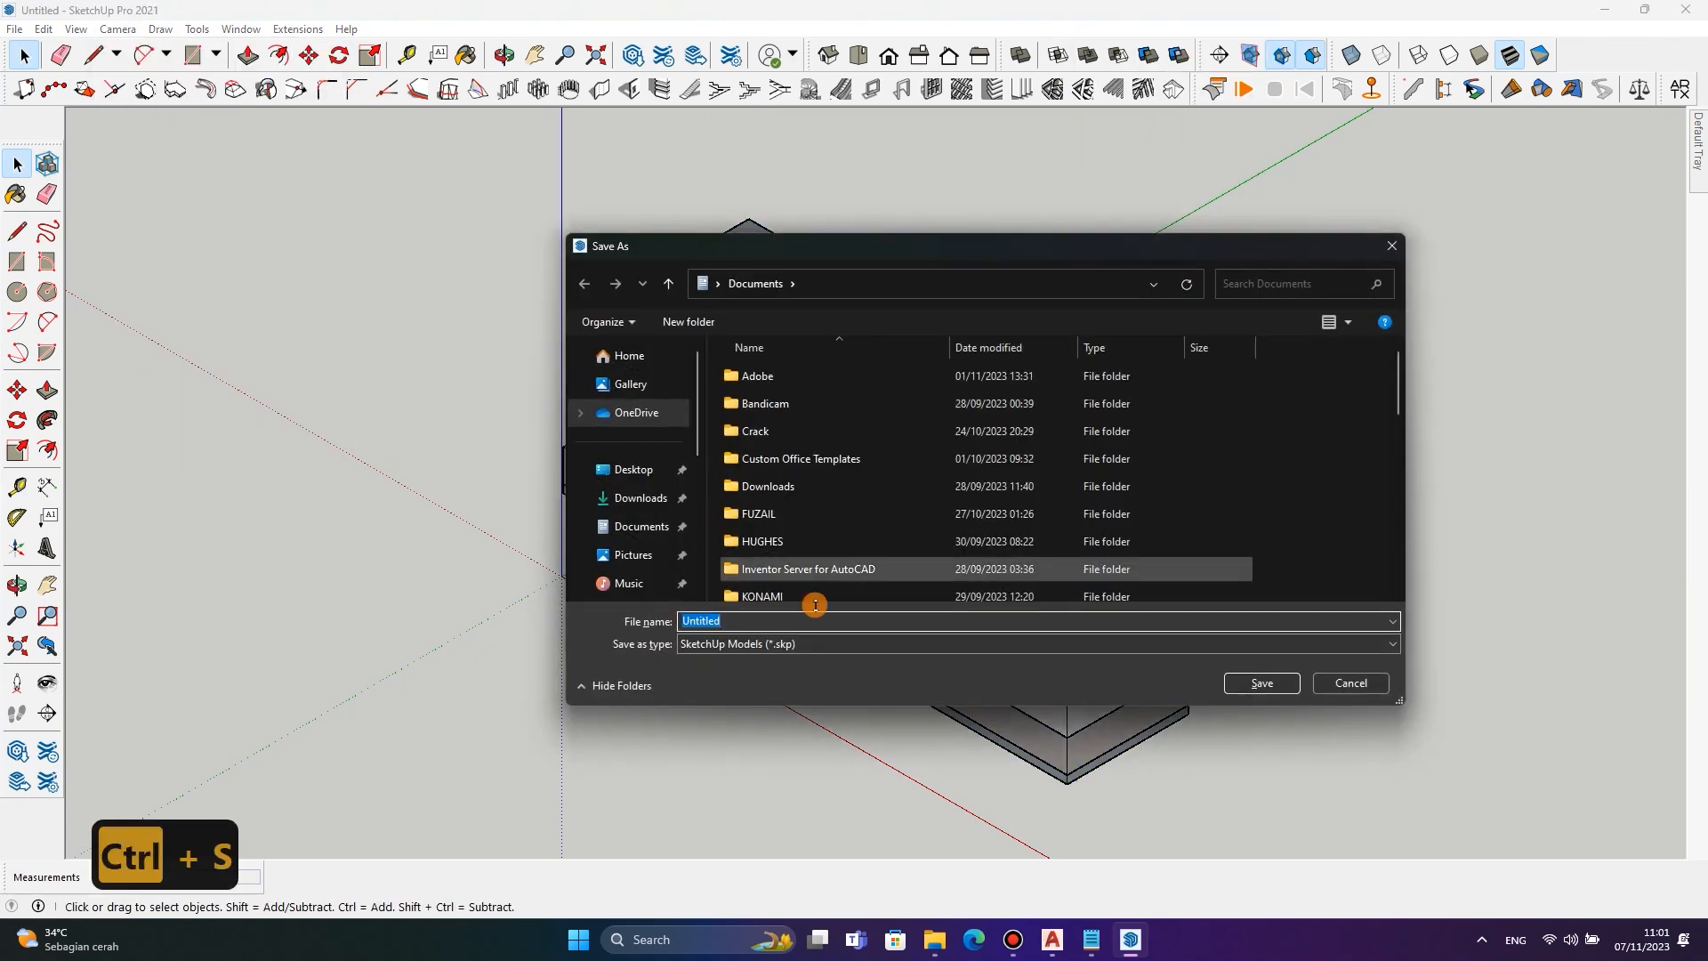
click(700, 322)
key(Caps_Lock)
text(ti)
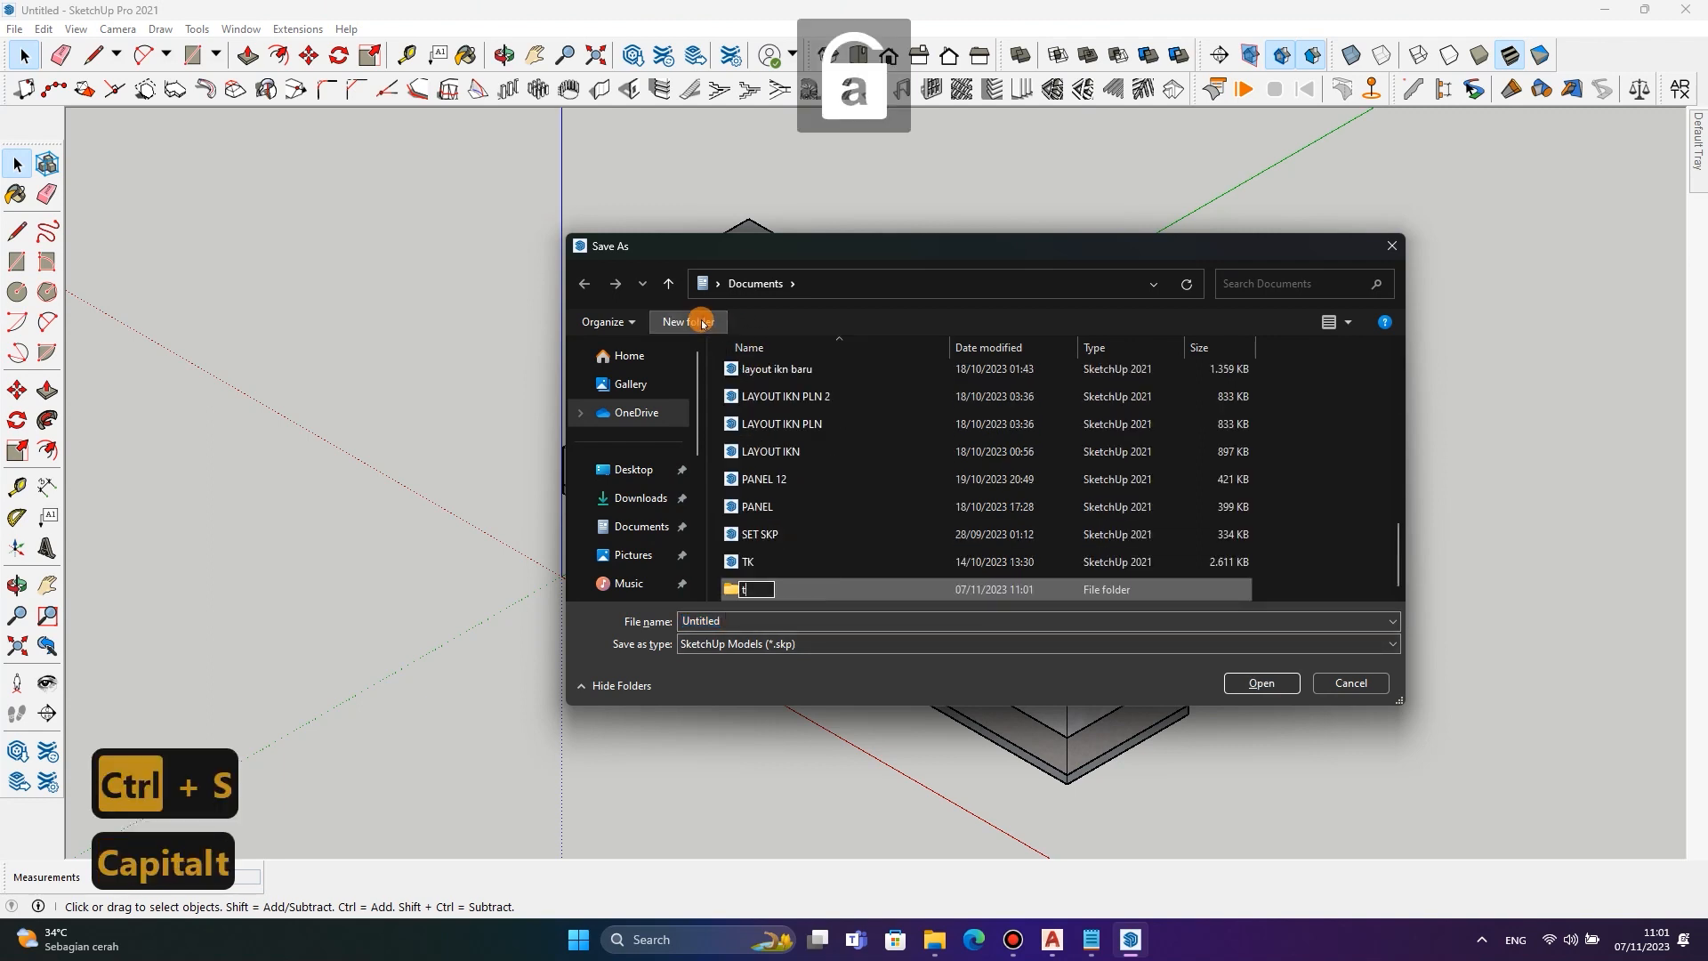
key(BackSpace)
key(BackSpace)
key(Caps_Lock)
text(TG)
key(BackSpace)
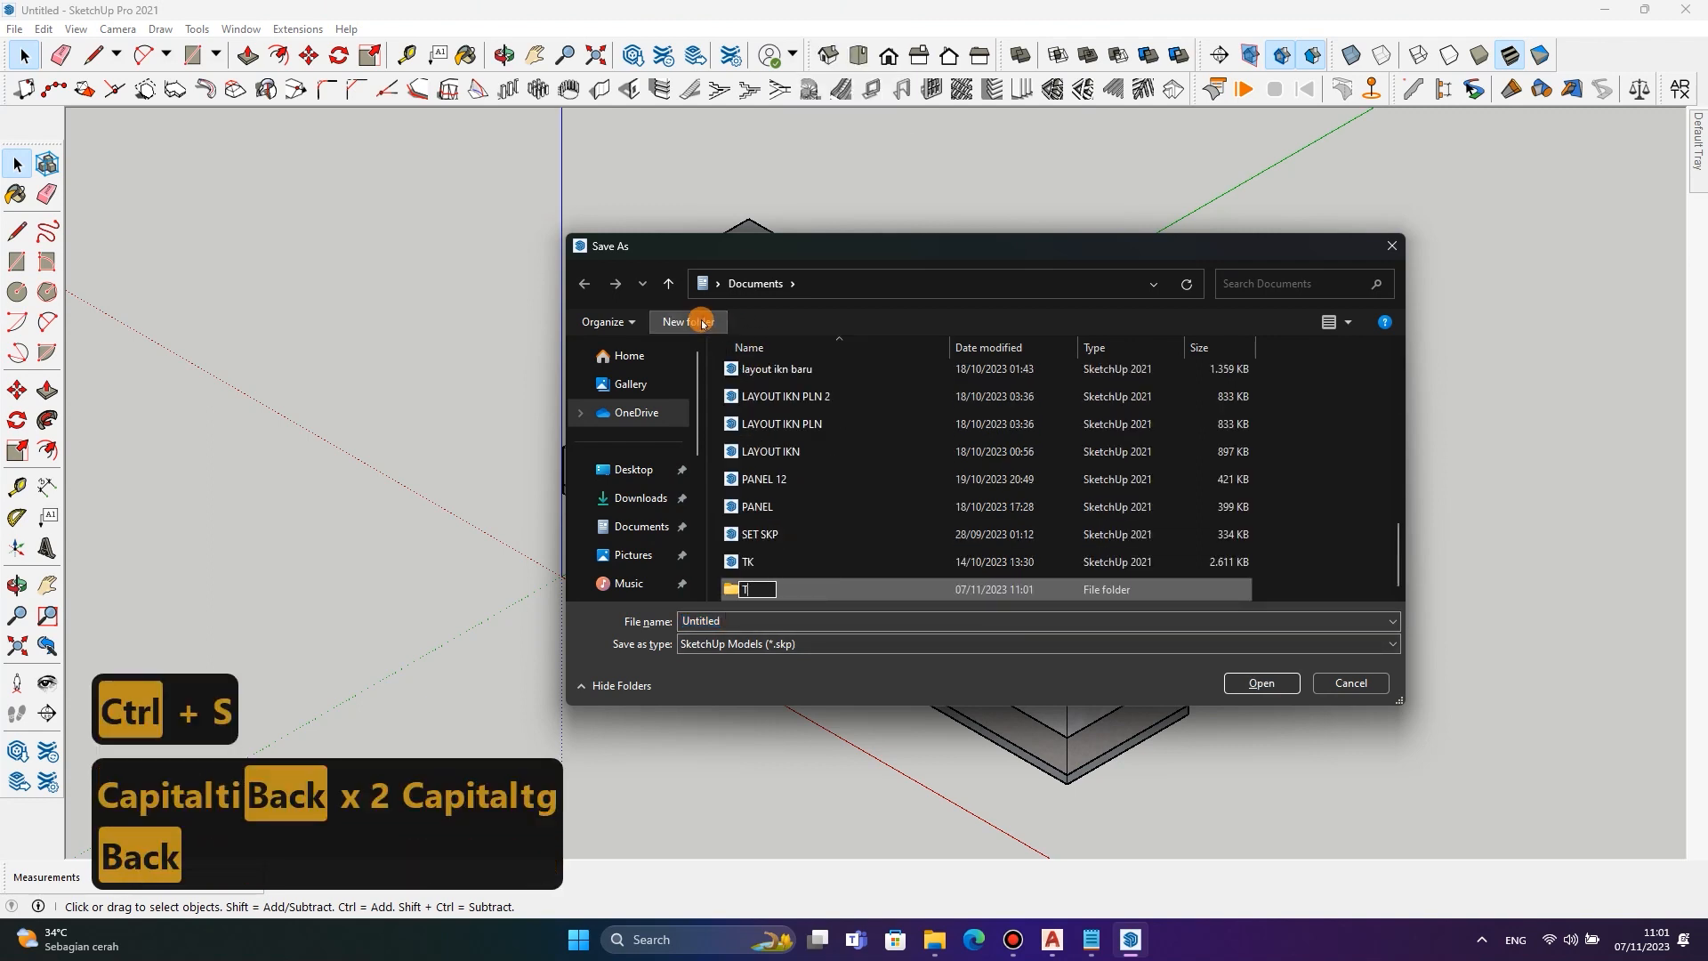
text(UGAS PAK FAIZ)
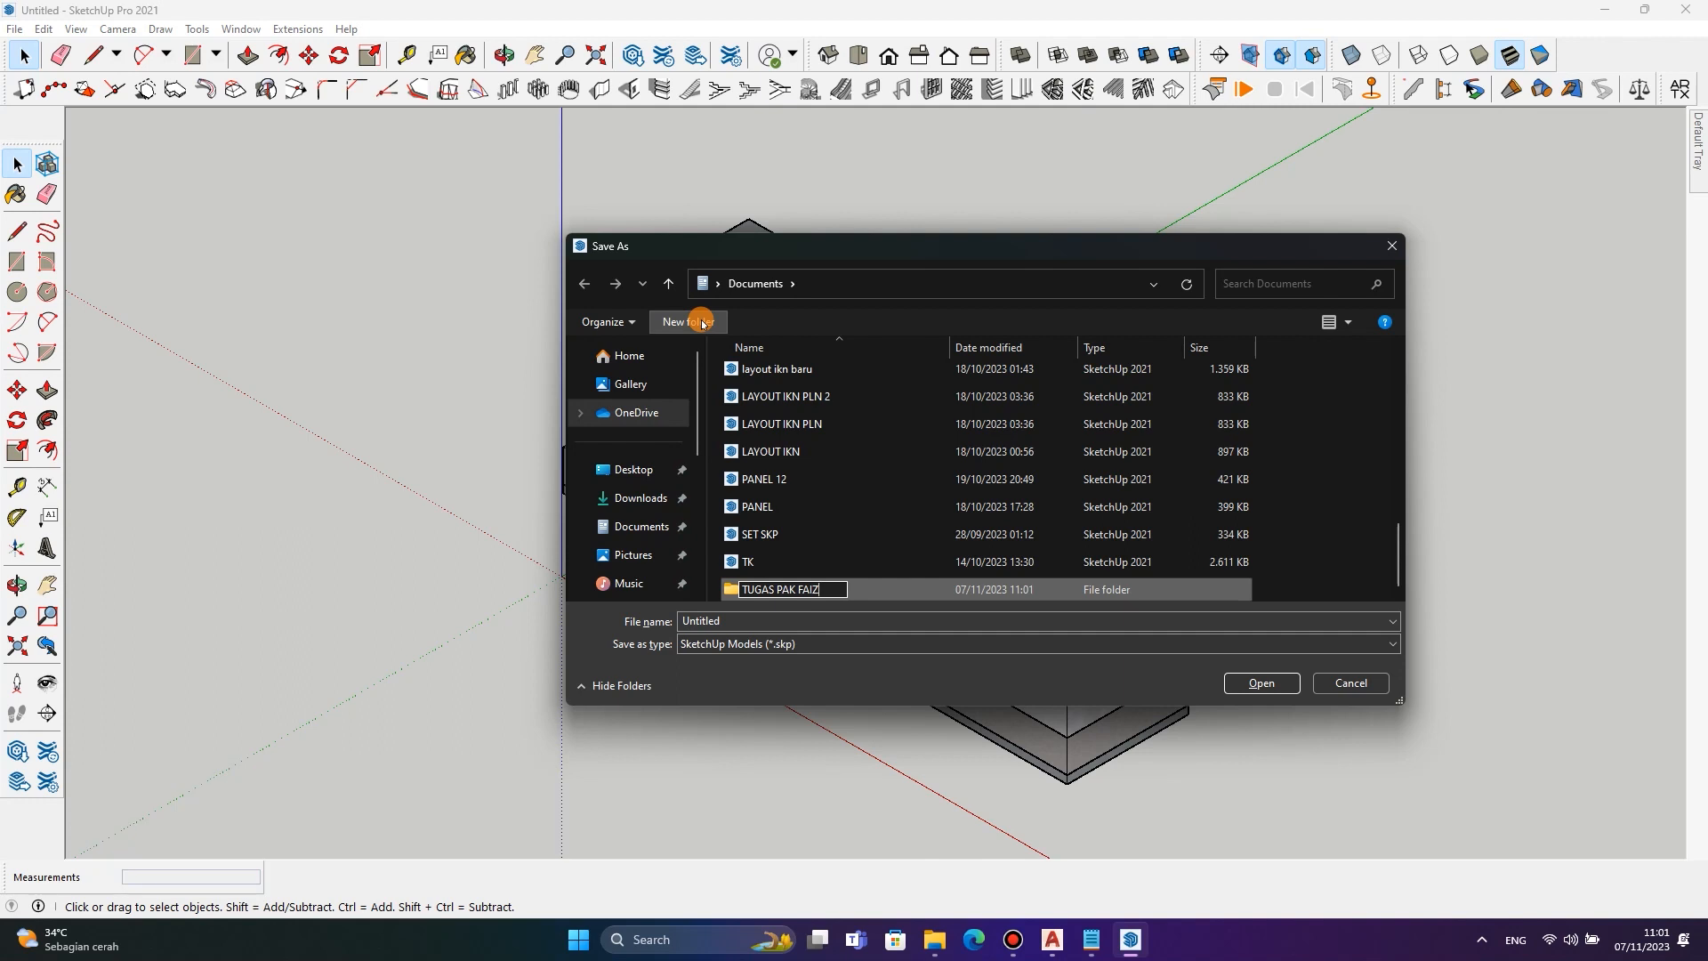
key(Return)
key(Return)
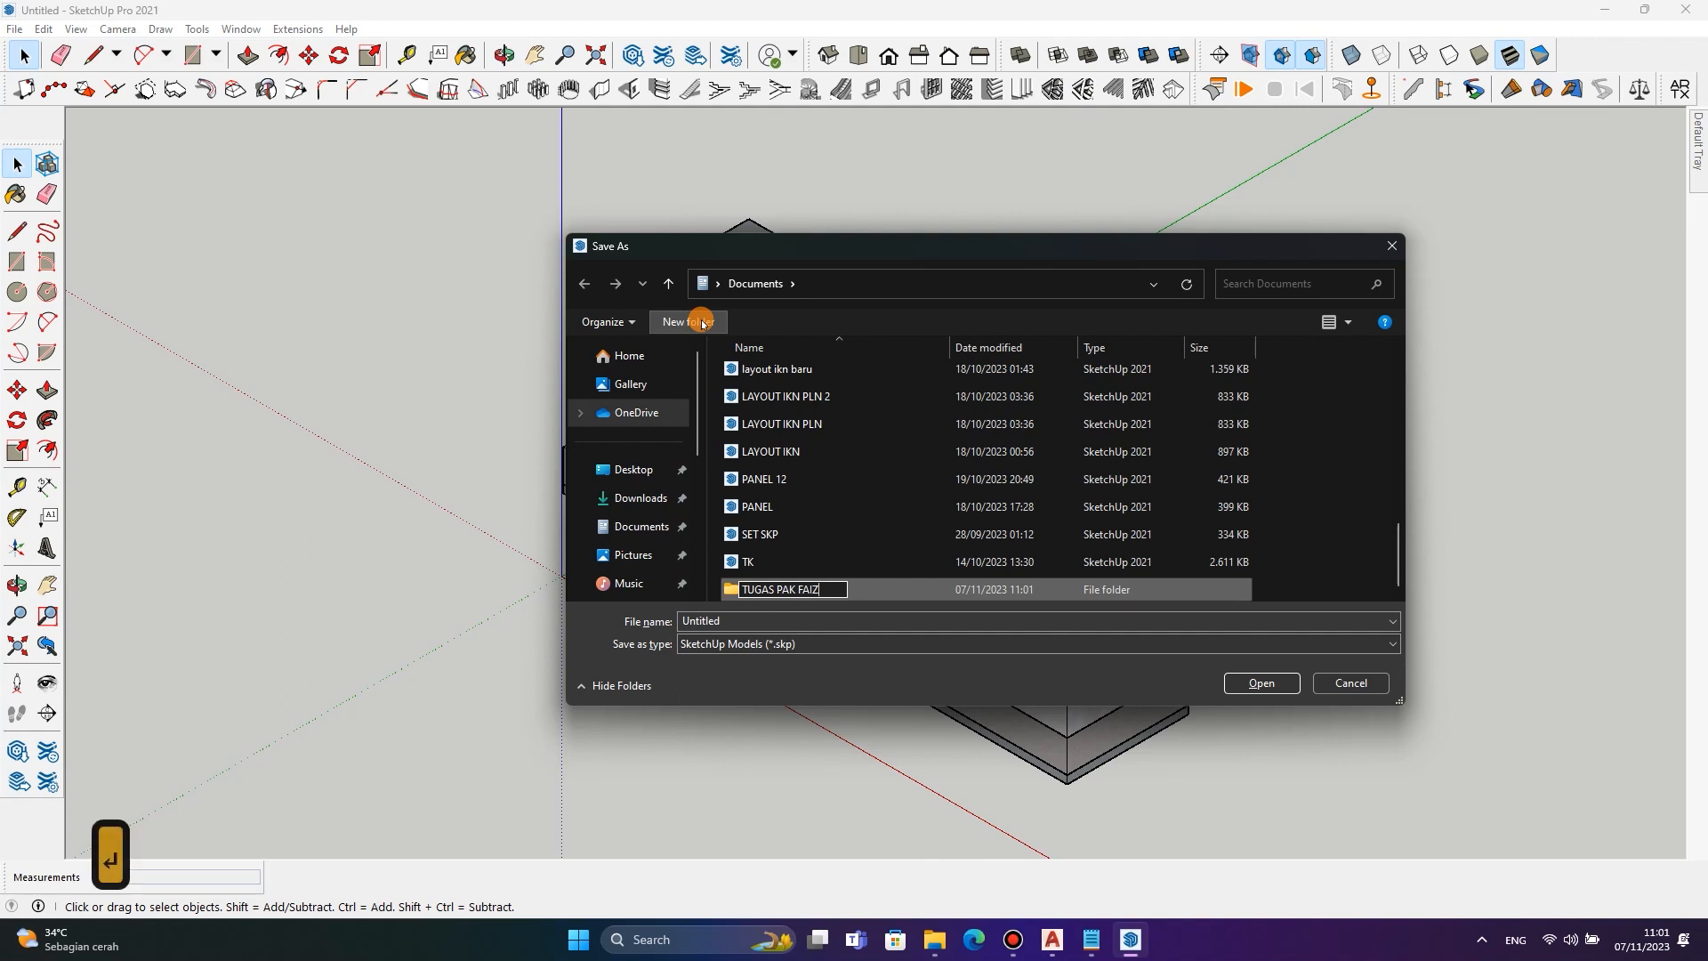
Save the model in the new assignment folder under the file name "01_FLAMINGO_SKETCHUP_X DPIB 1".
double_click(835, 616)
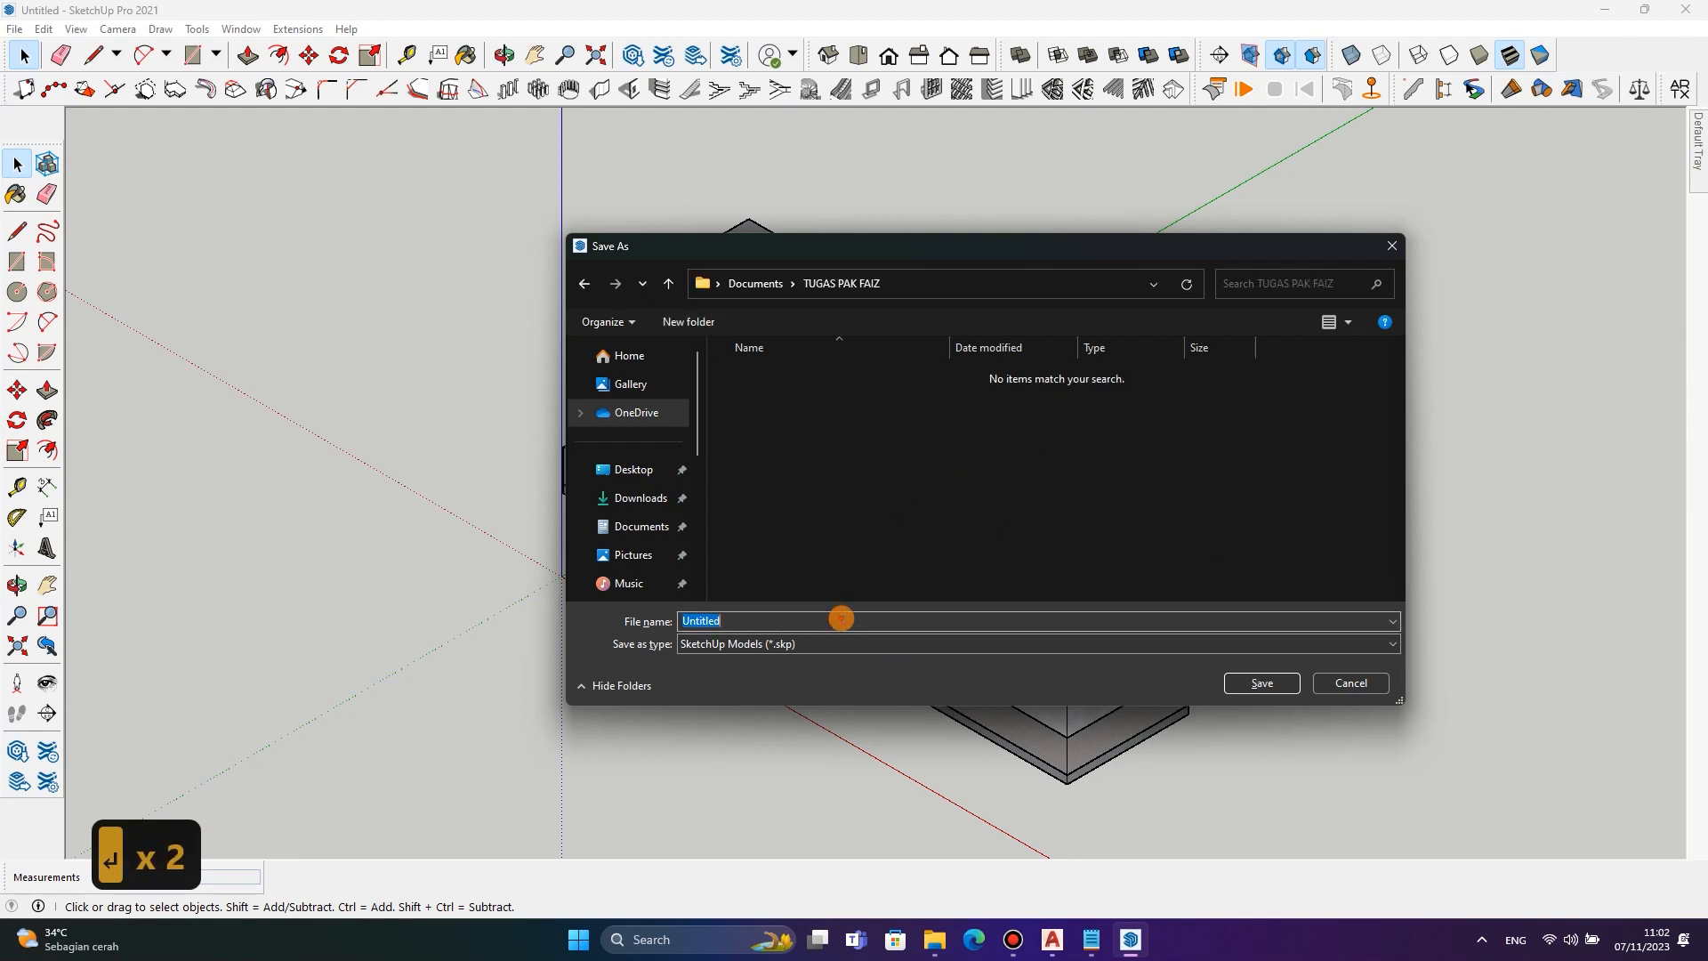
text(01)
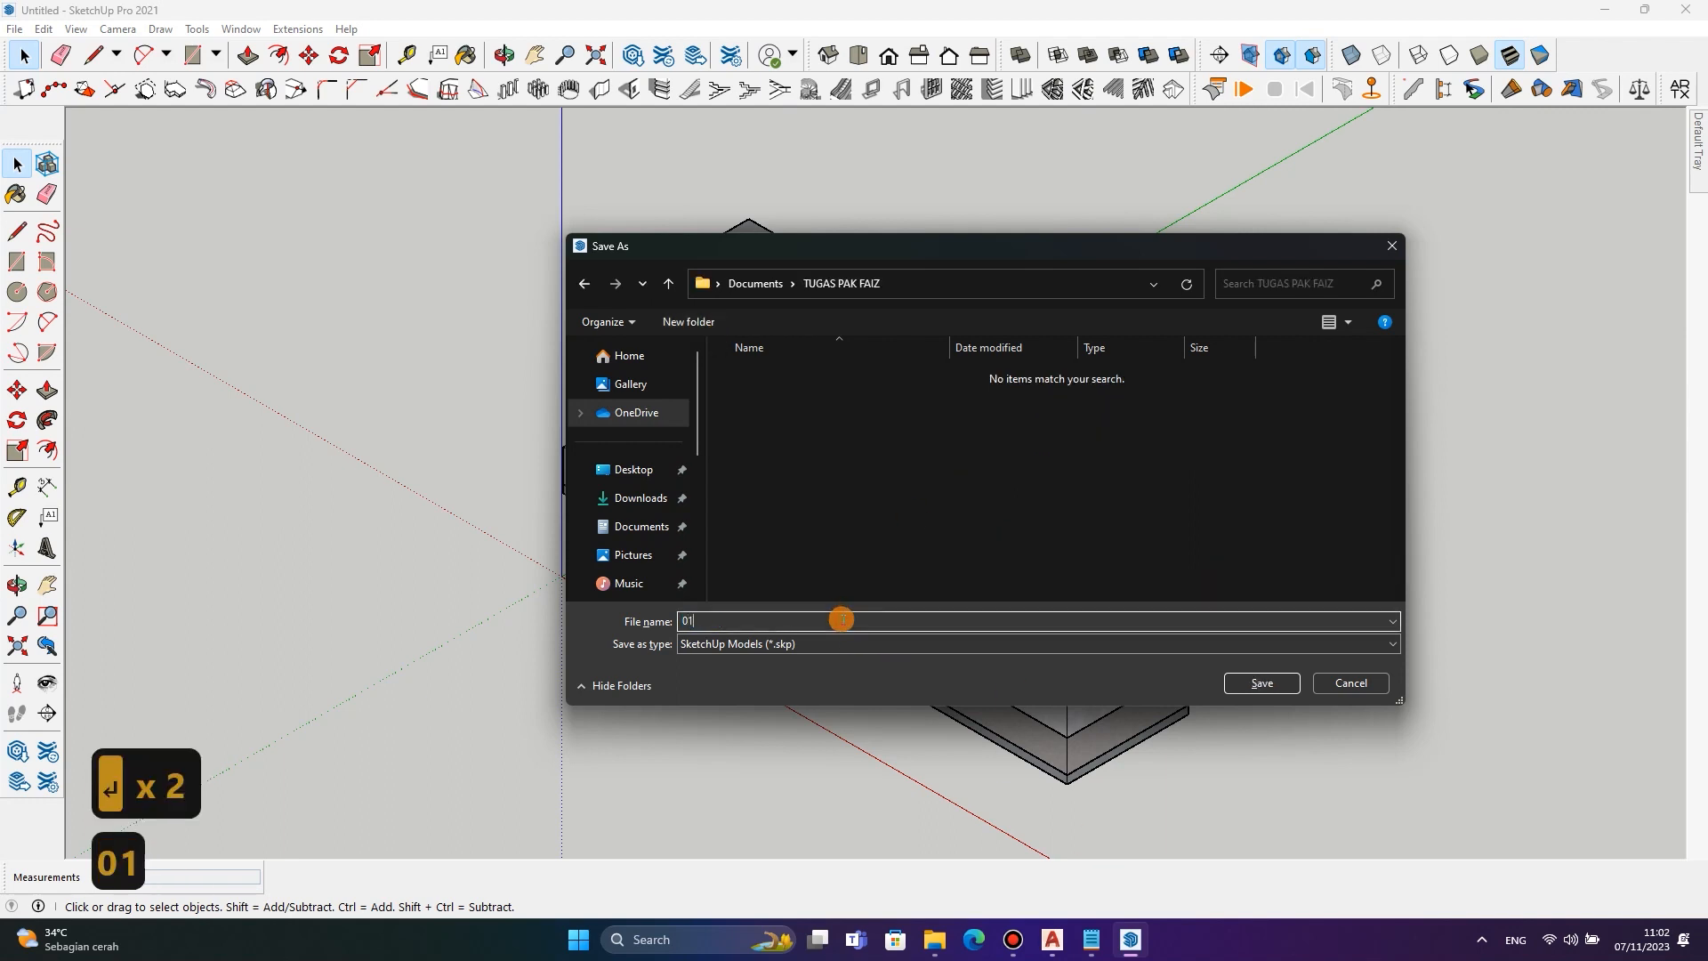
text(_)
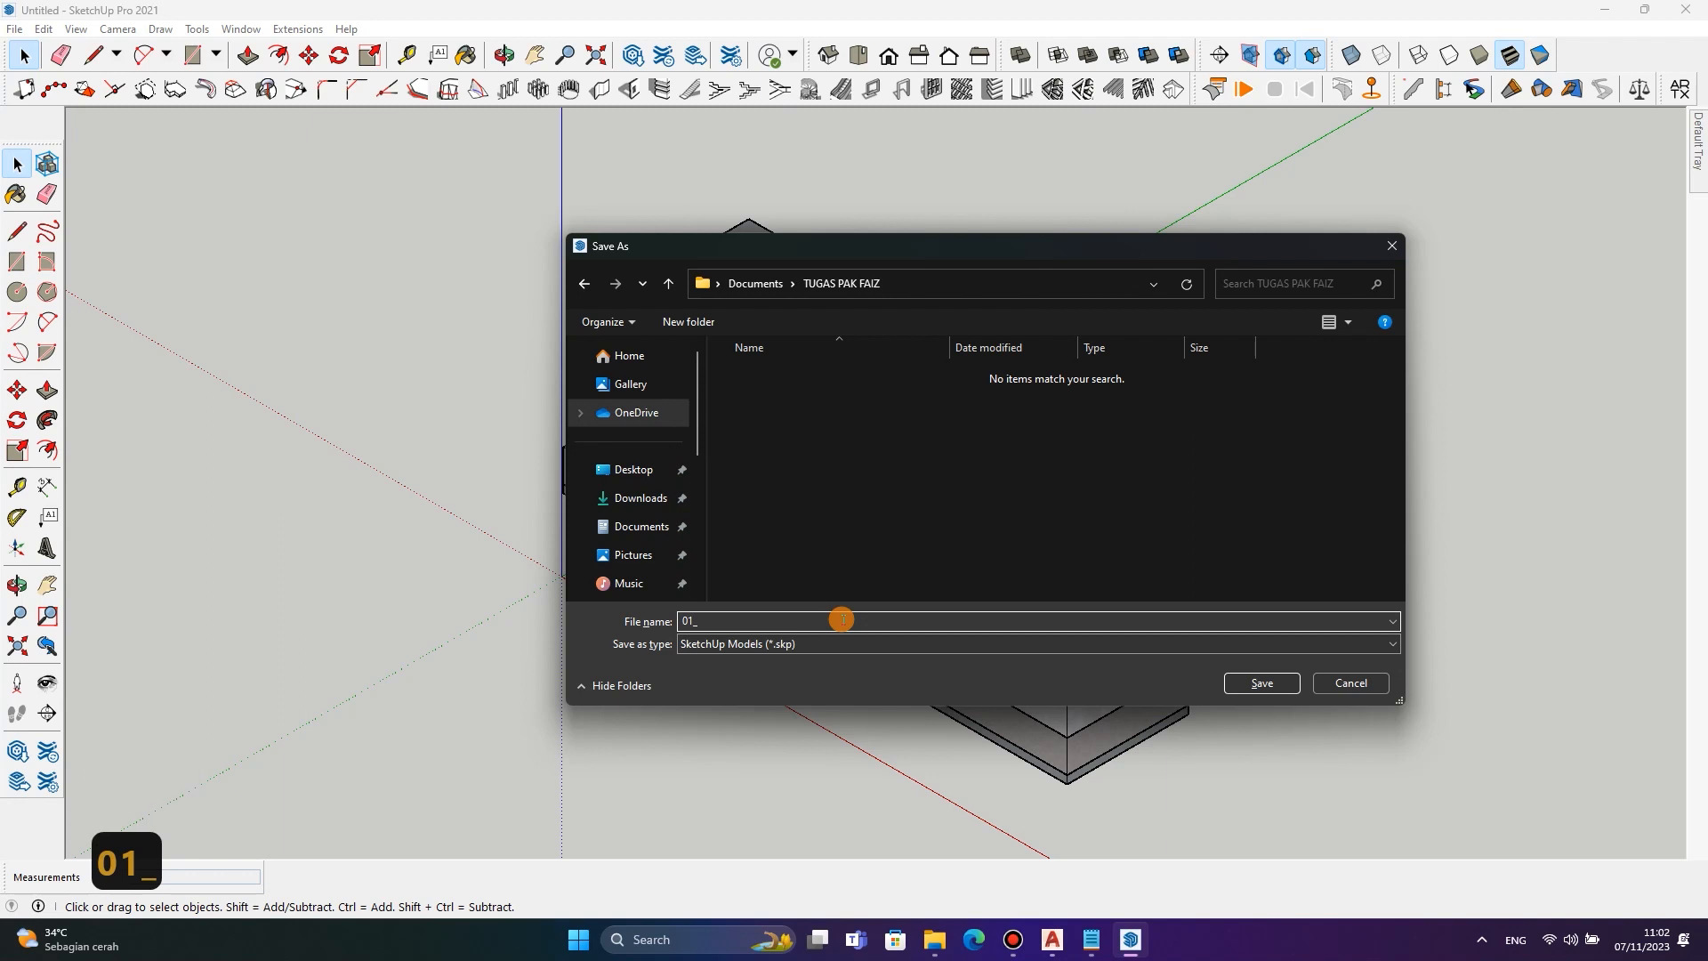
text(F)
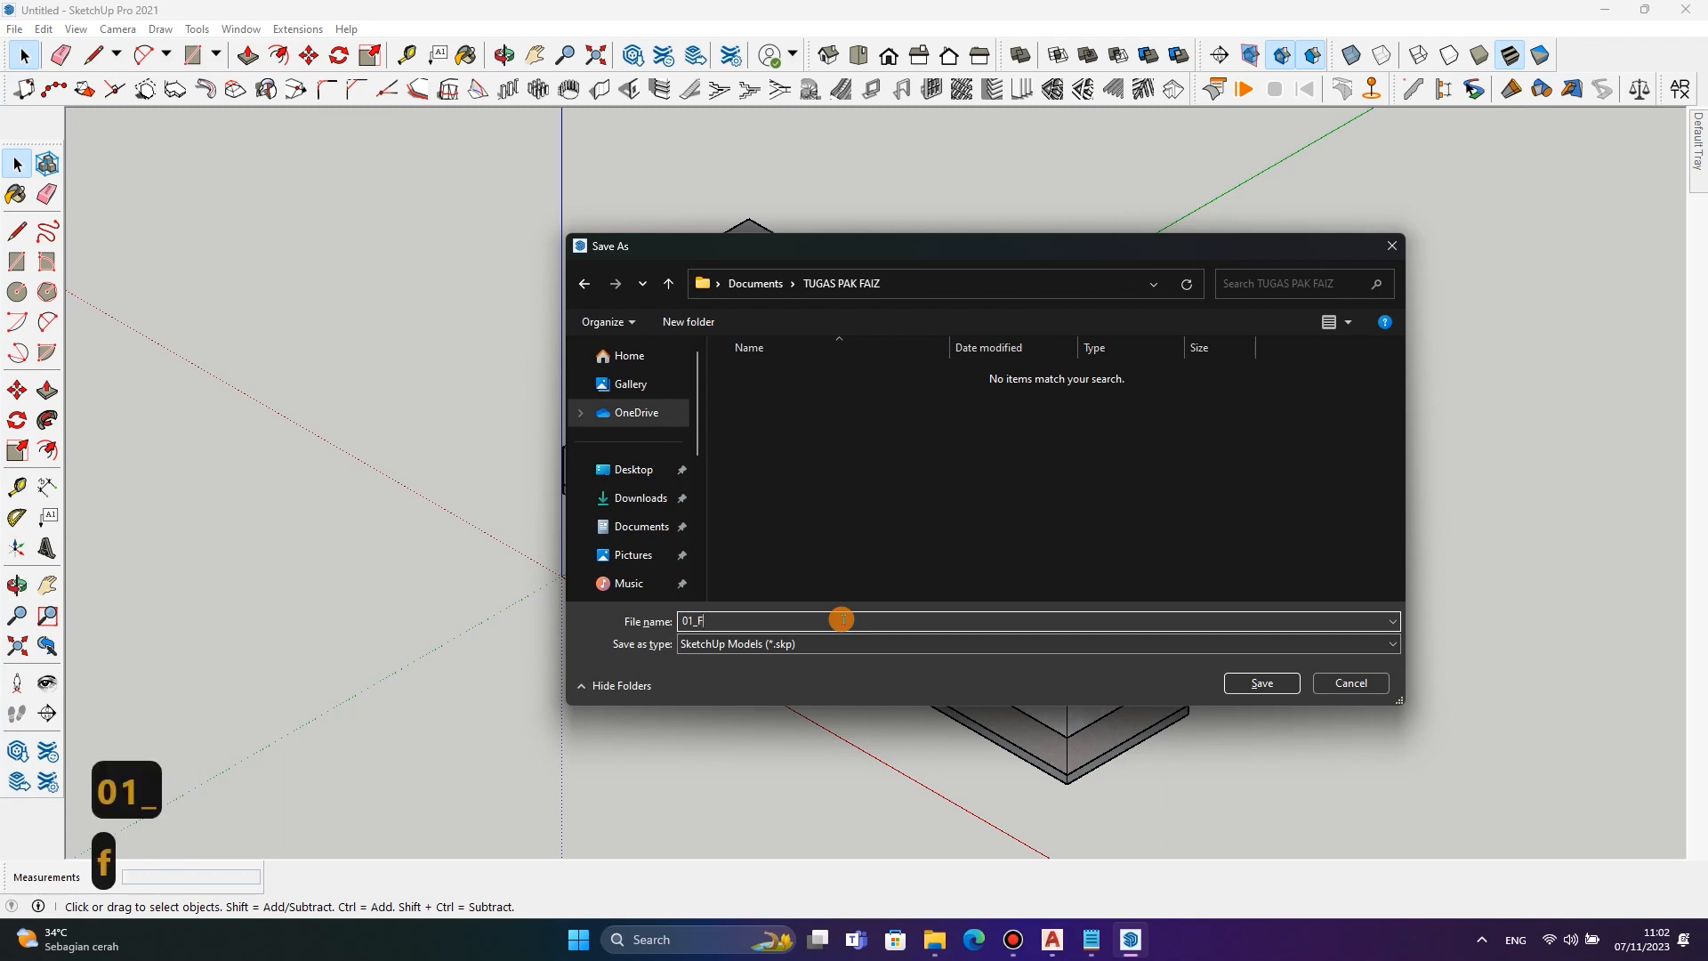
text(LAMINGO)
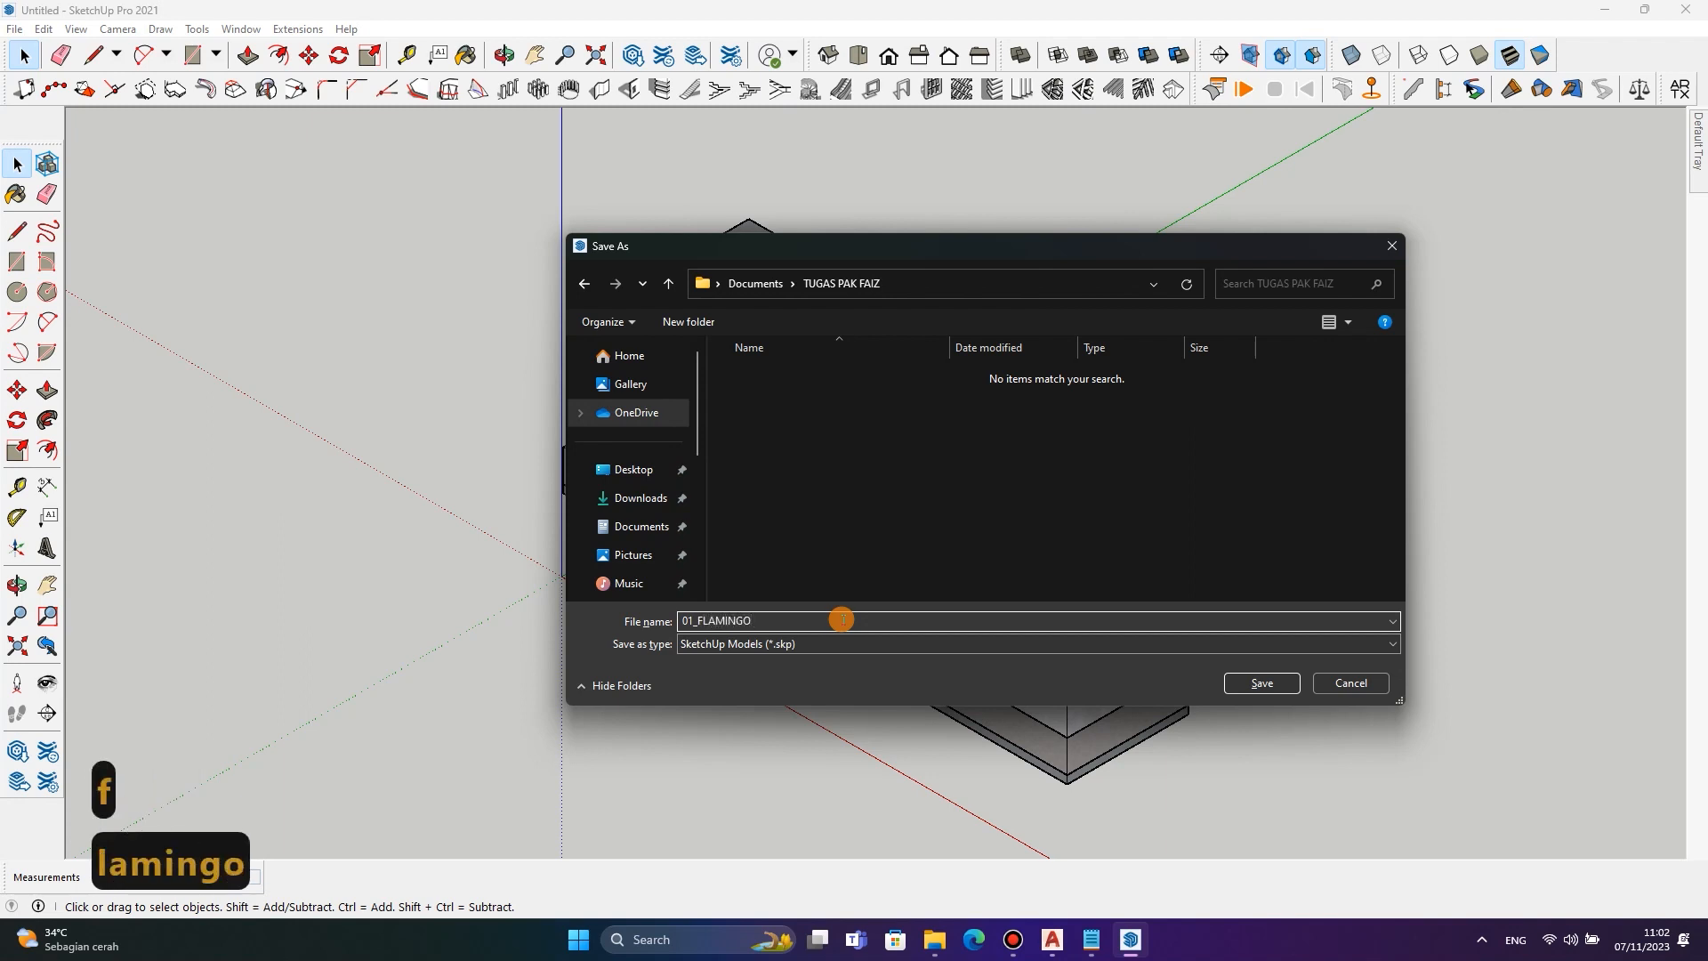
text(_)
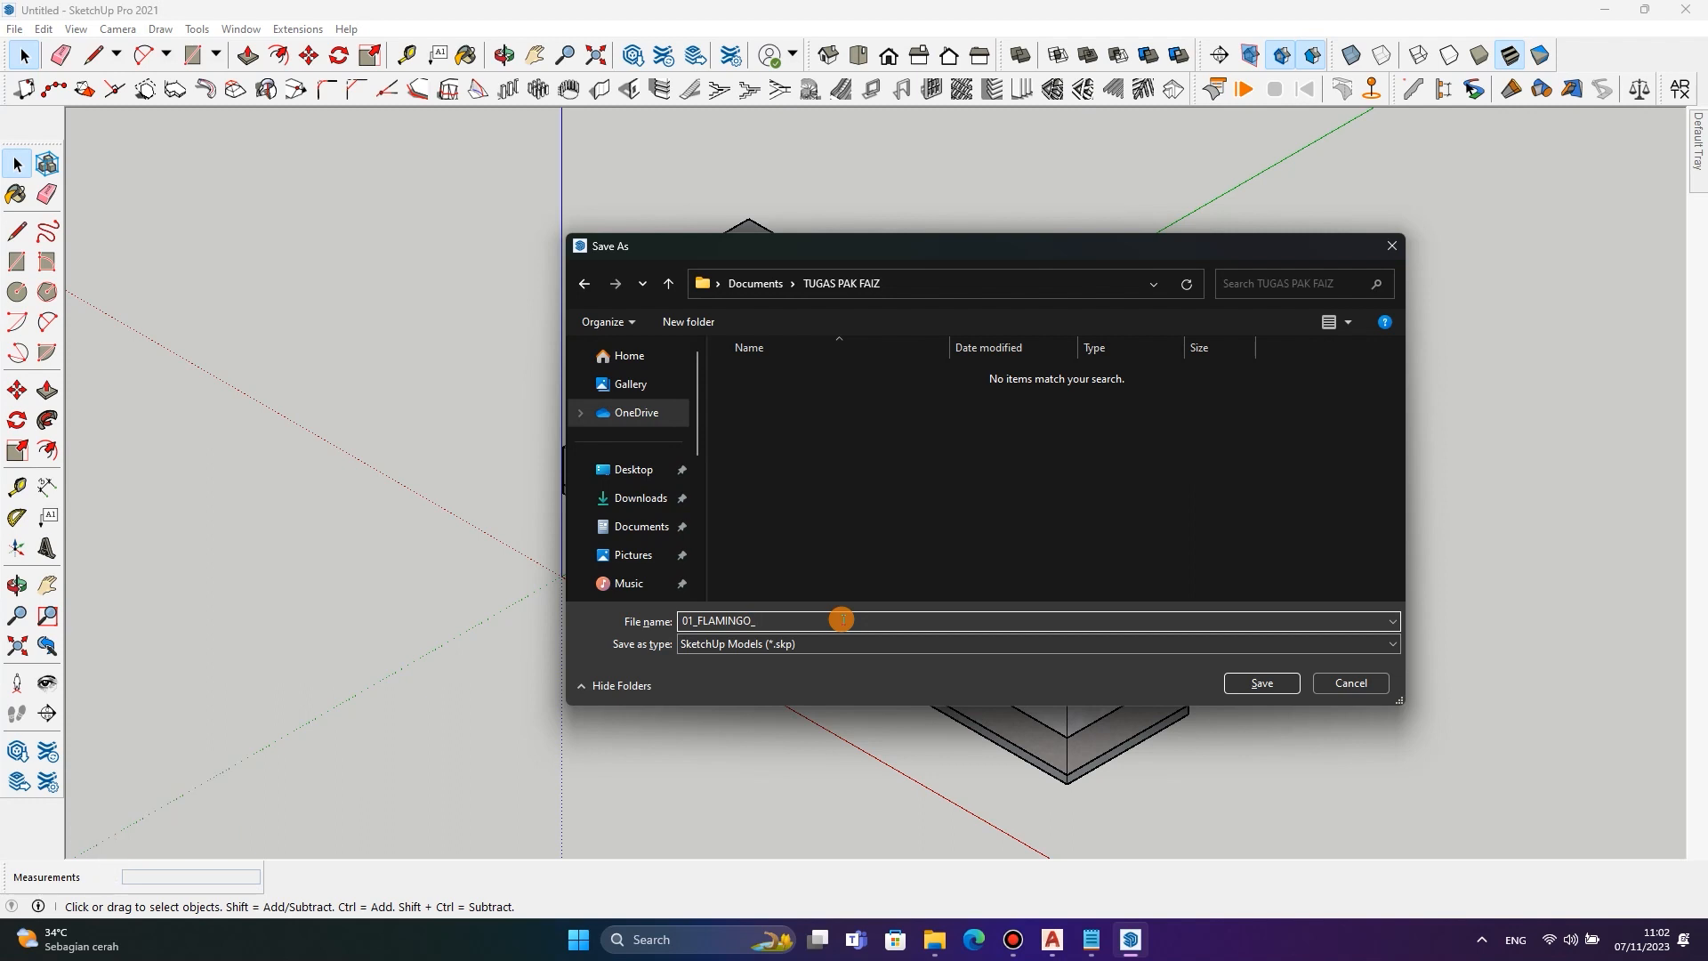
text(SKE)
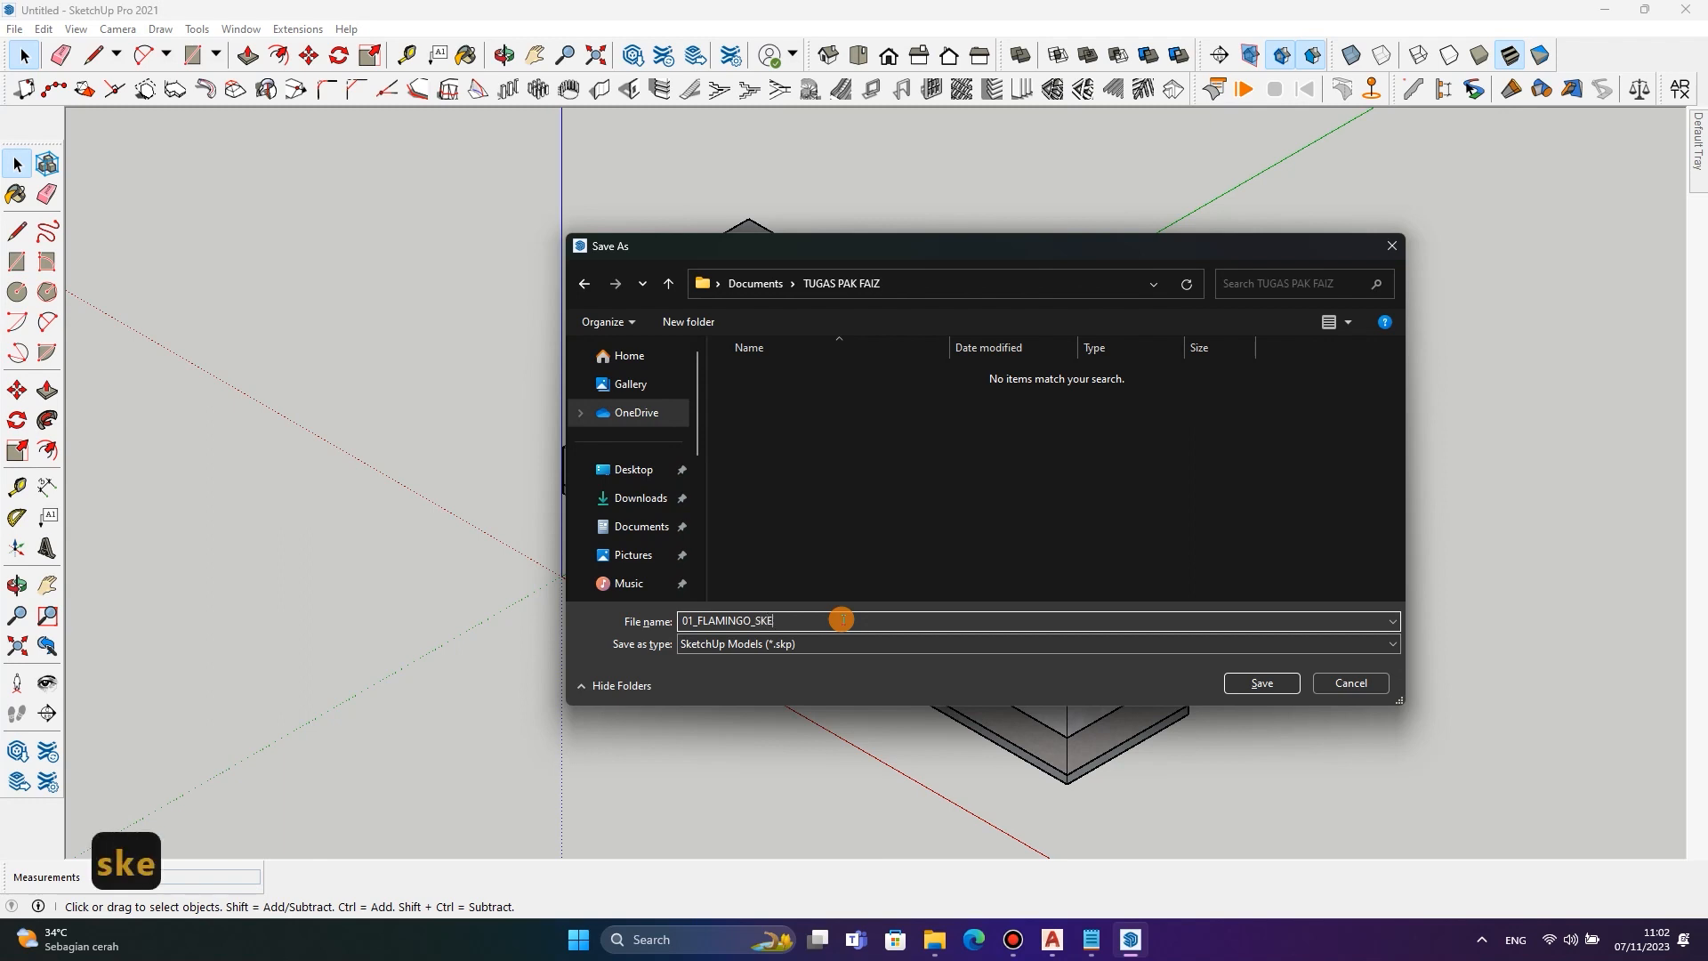
text(T)
key(BackSpace)
key(BackSpace)
key(BackSpace)
key(BackSpace)
text(3)
key(BackSpace)
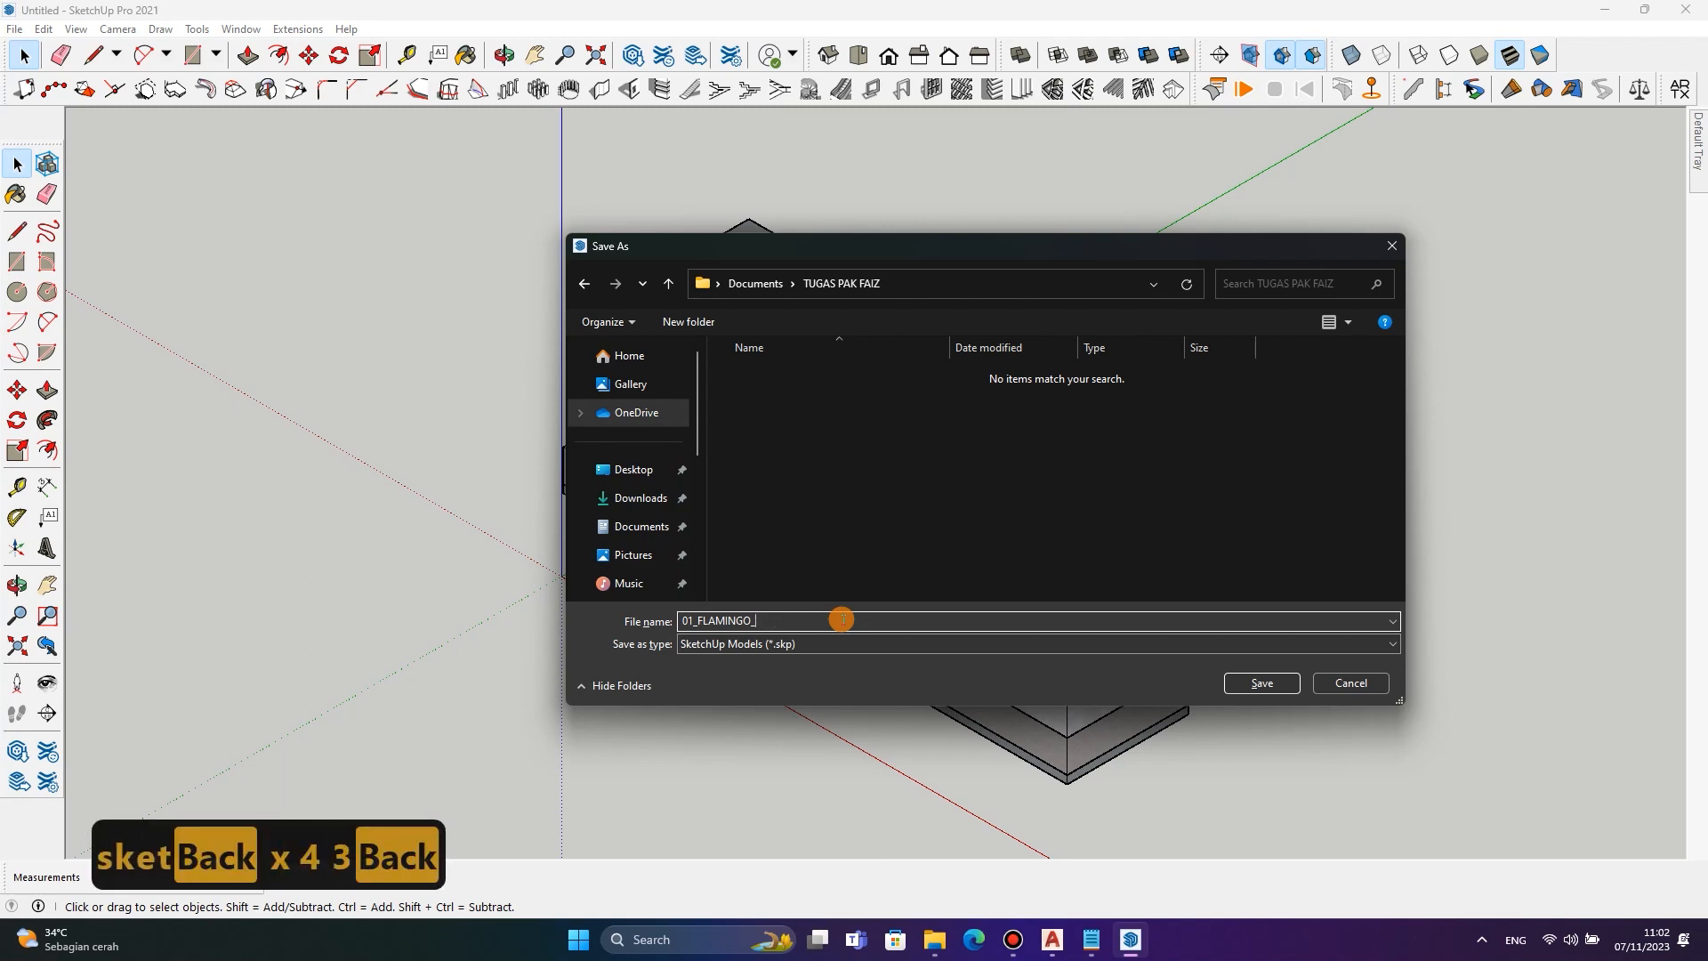
text(SKETCHUP)
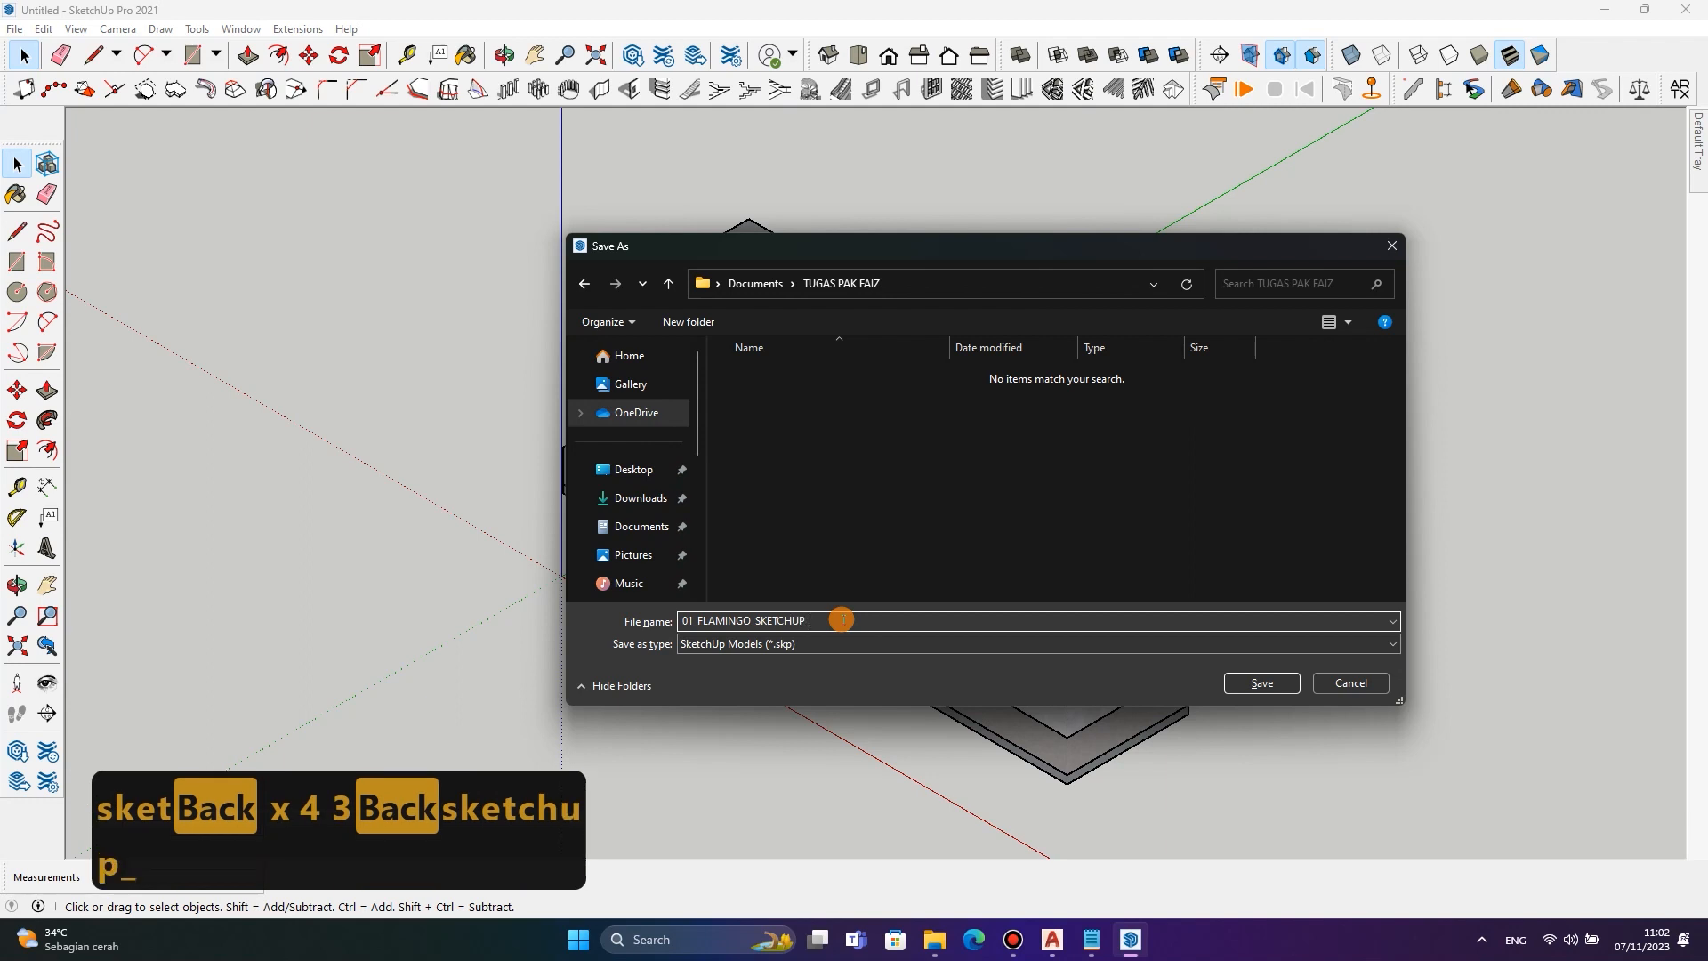
text(_X)
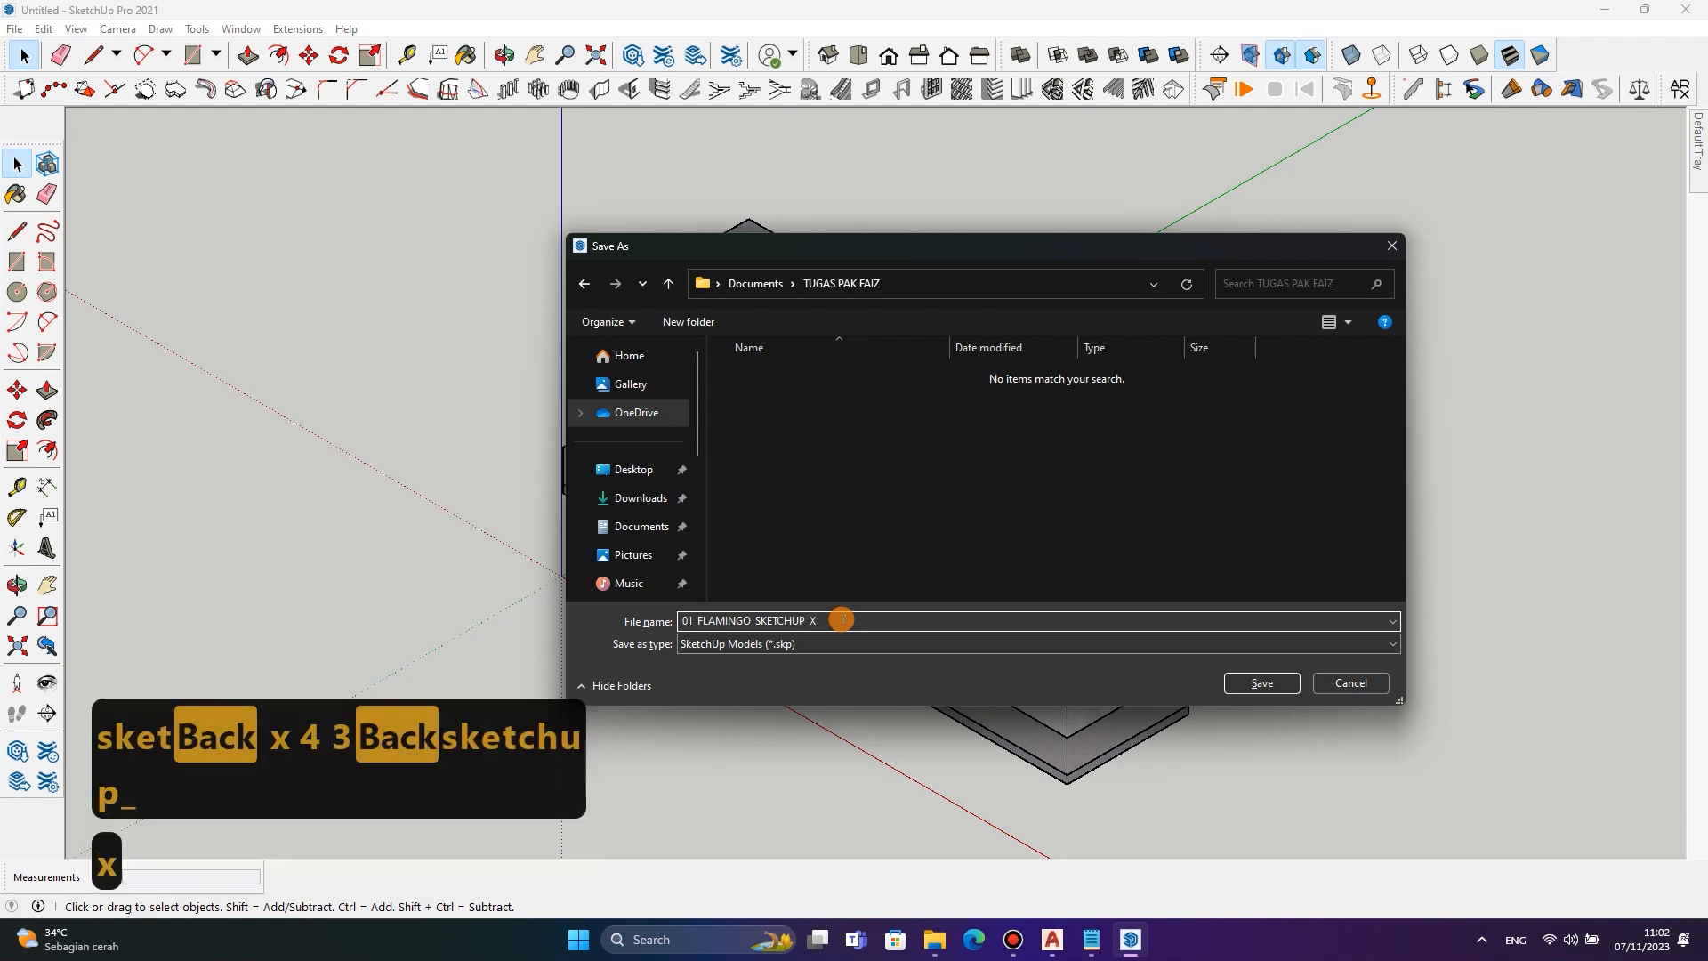
text( DPIB)
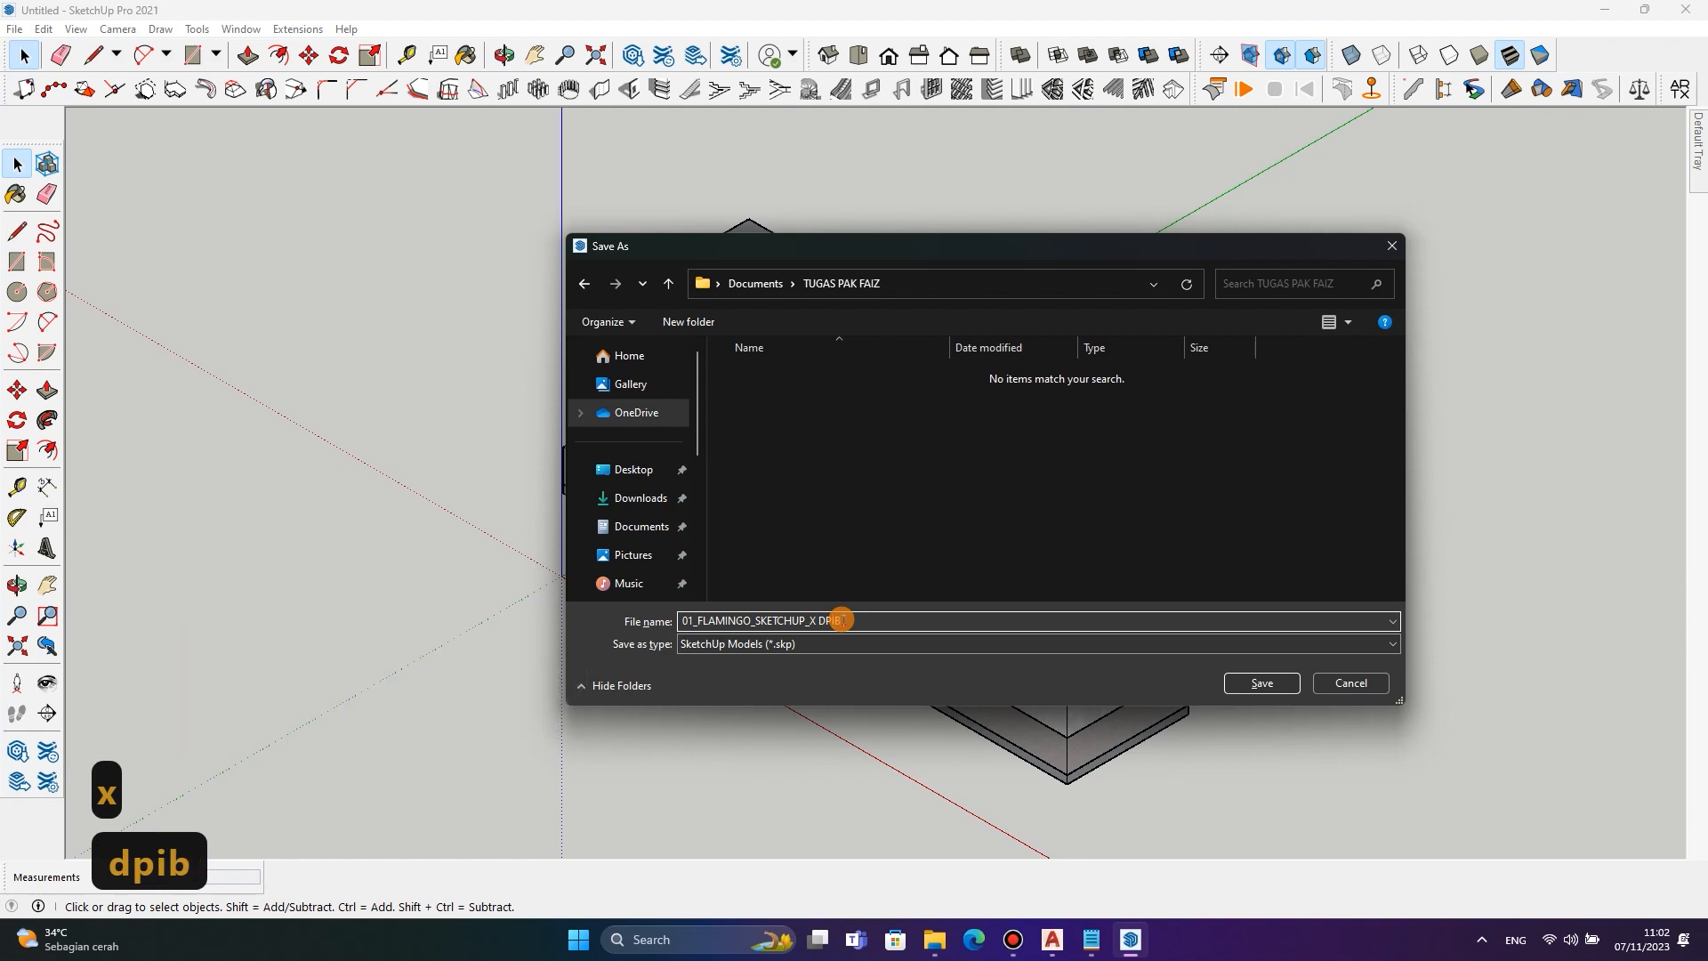
text( 1)
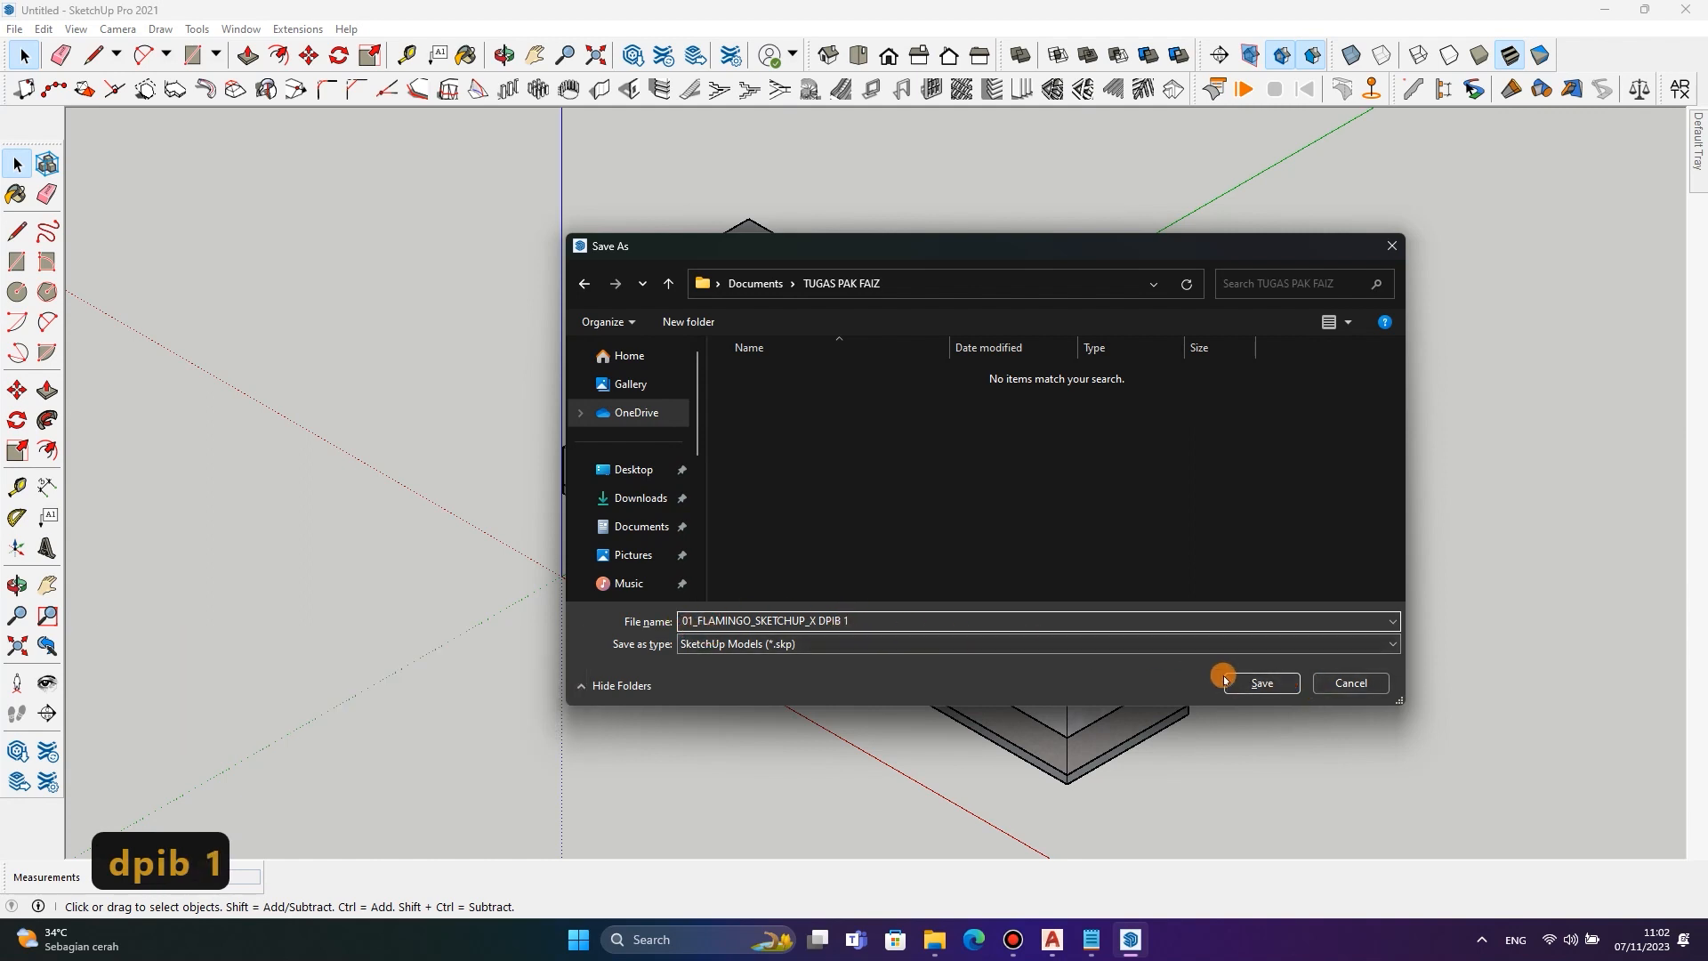
click(1250, 684)
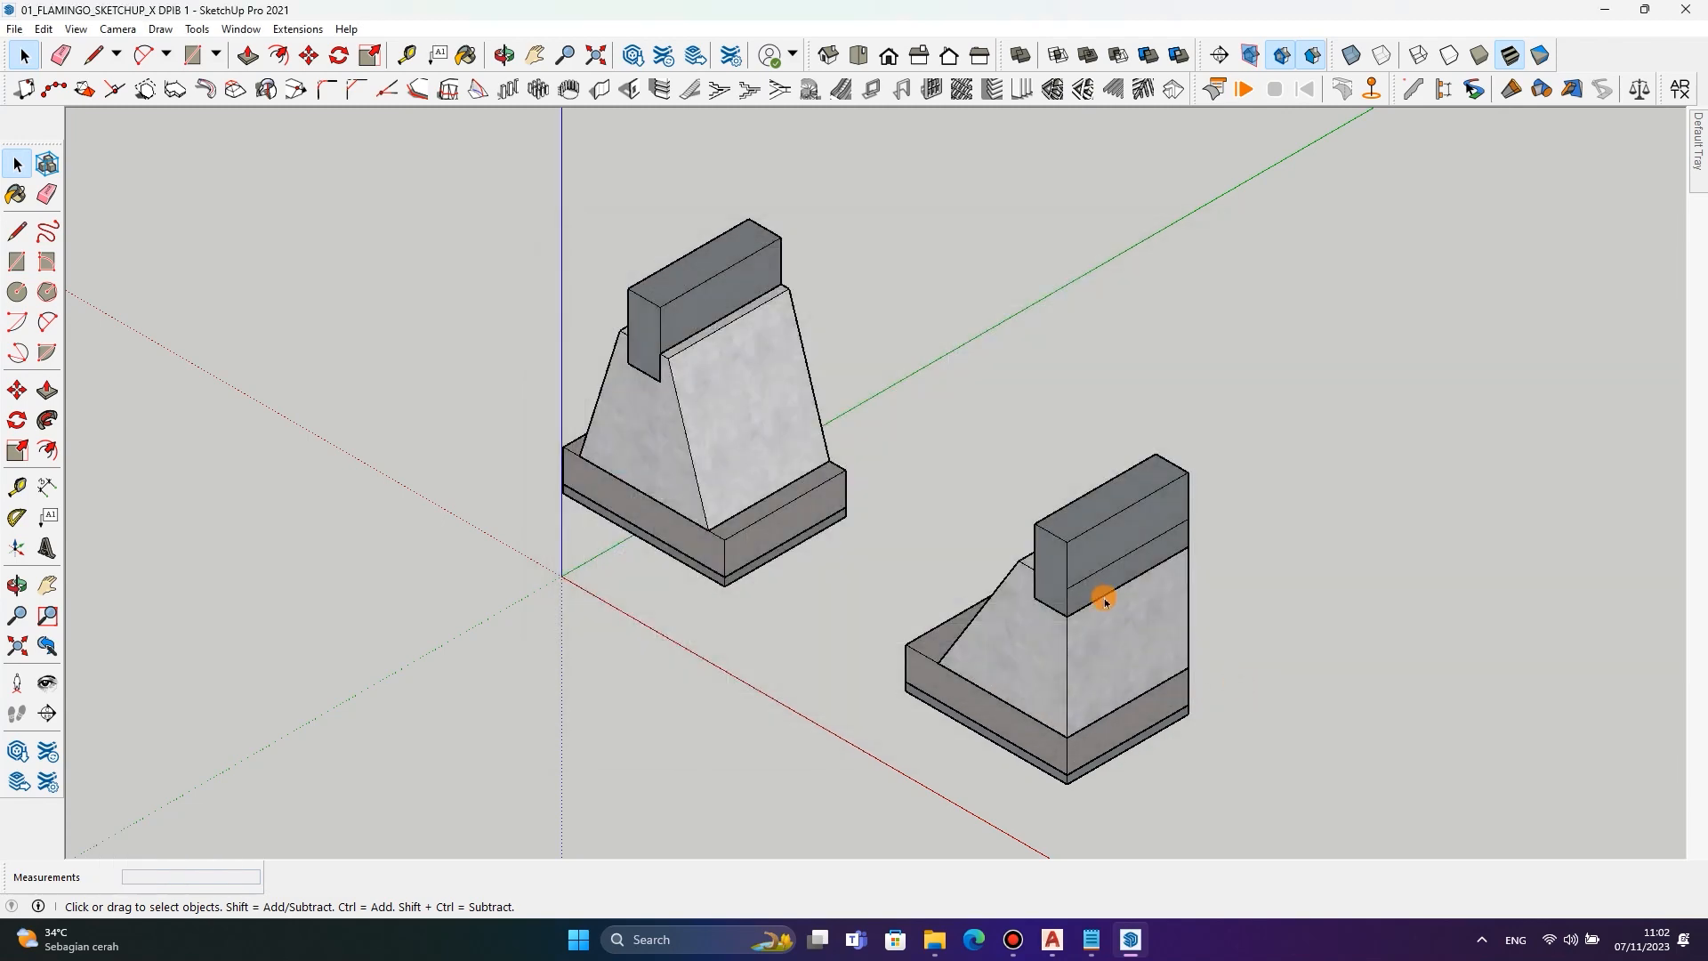
Switch to the Notepad note about the isometric view, replace its text with "CUKUP SEKIAN DAN TERIMAKASIH" and enlarge the text display.
click(703, 420)
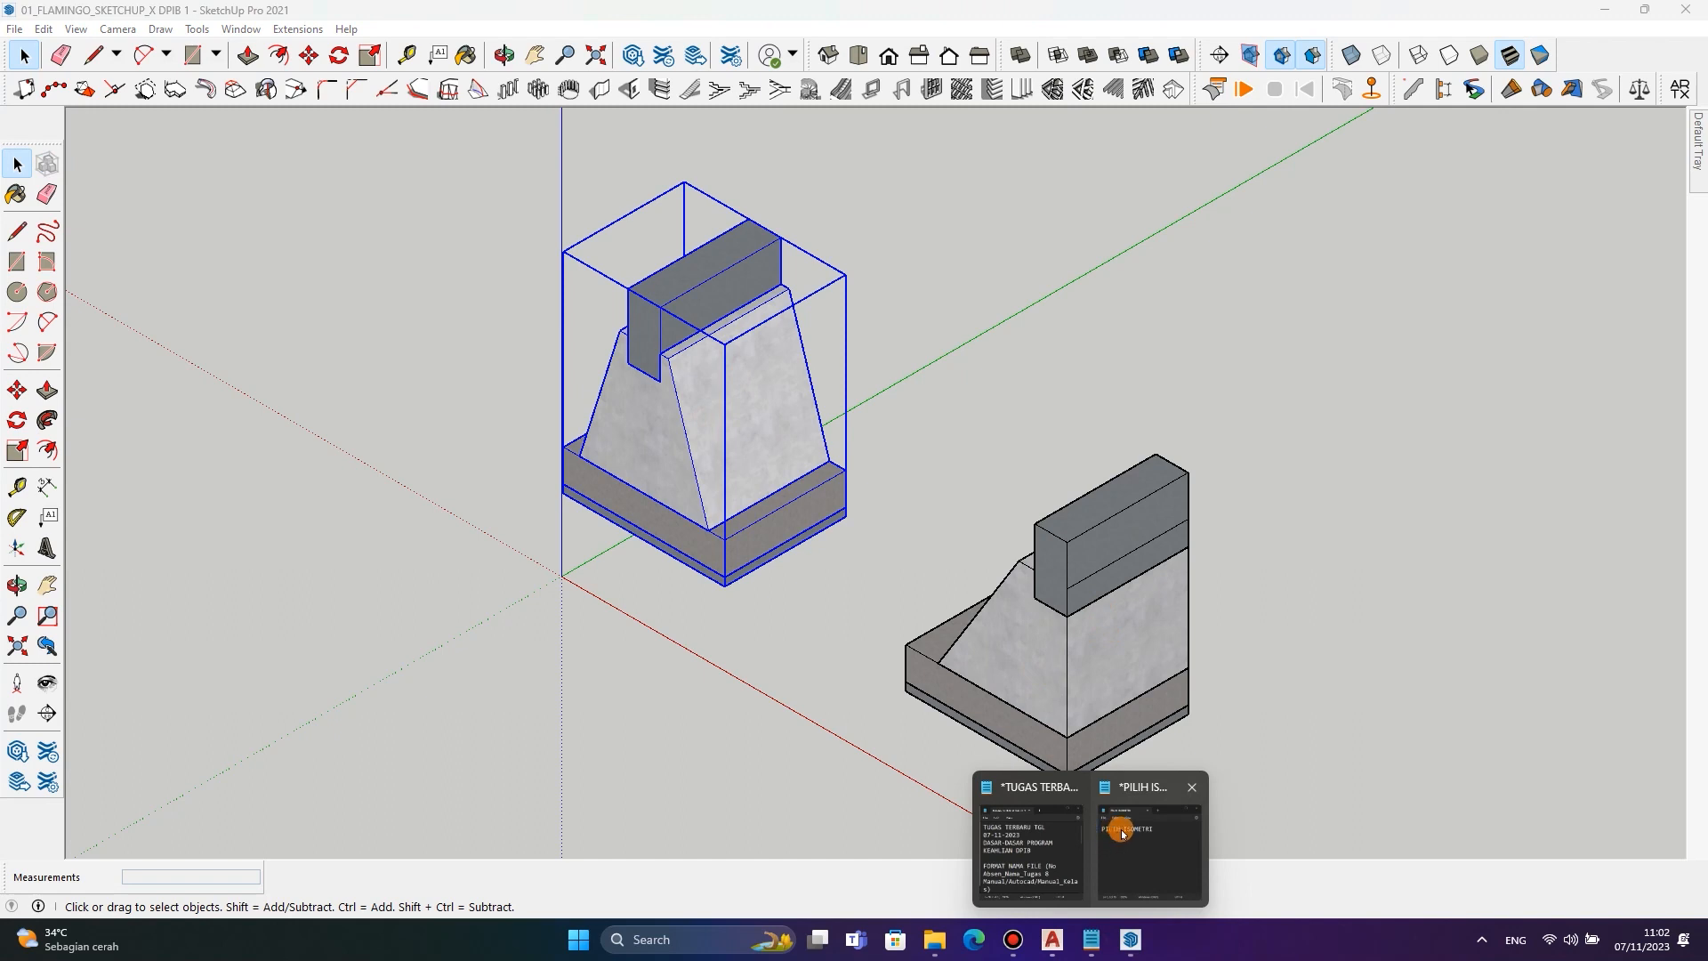
click(1123, 834)
key(ctrl+a)
text(CU)
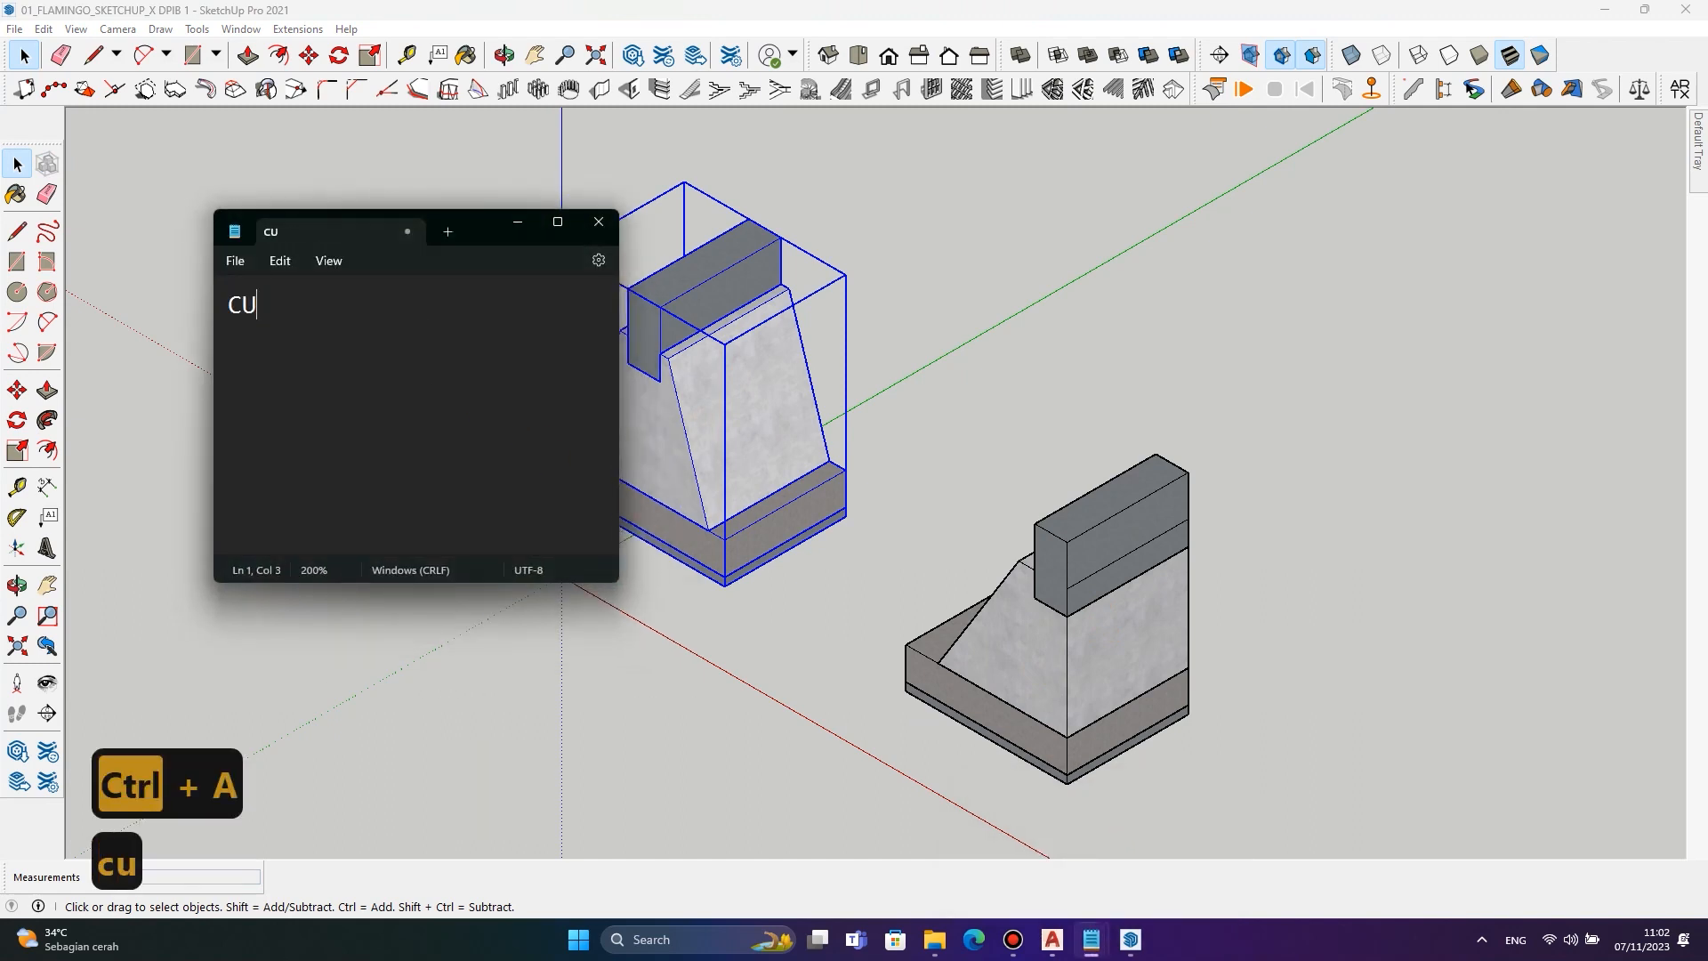
text(KUP SEKIAN DAN)
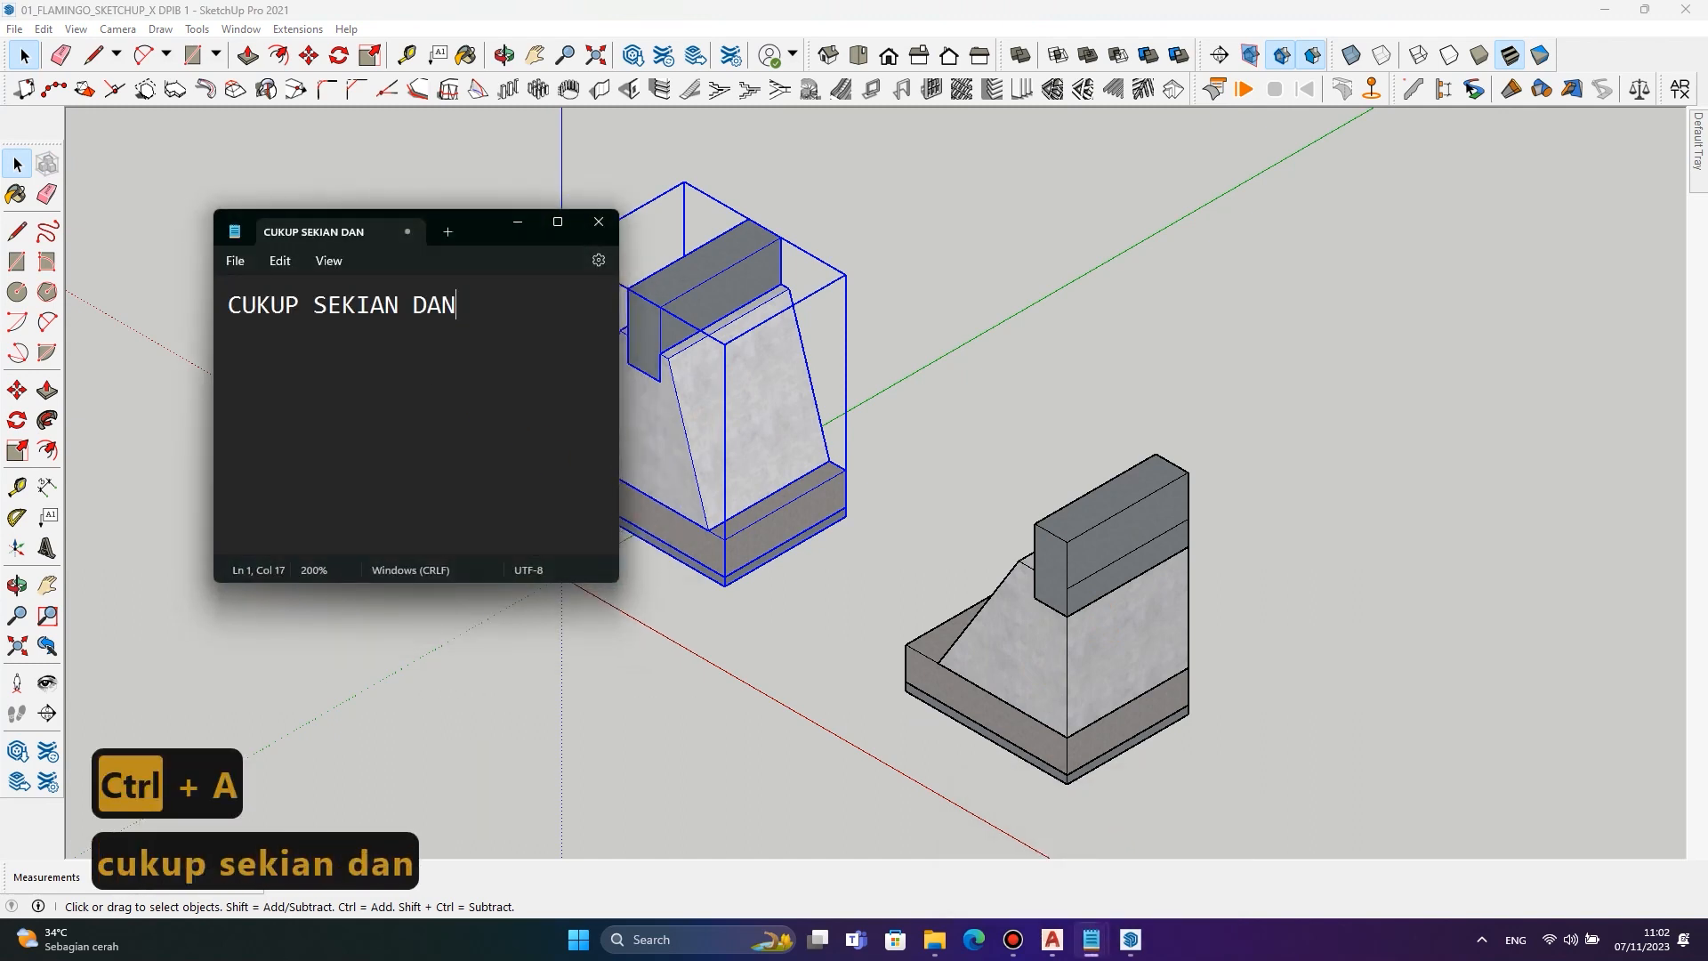
text( TERIMAKASIH)
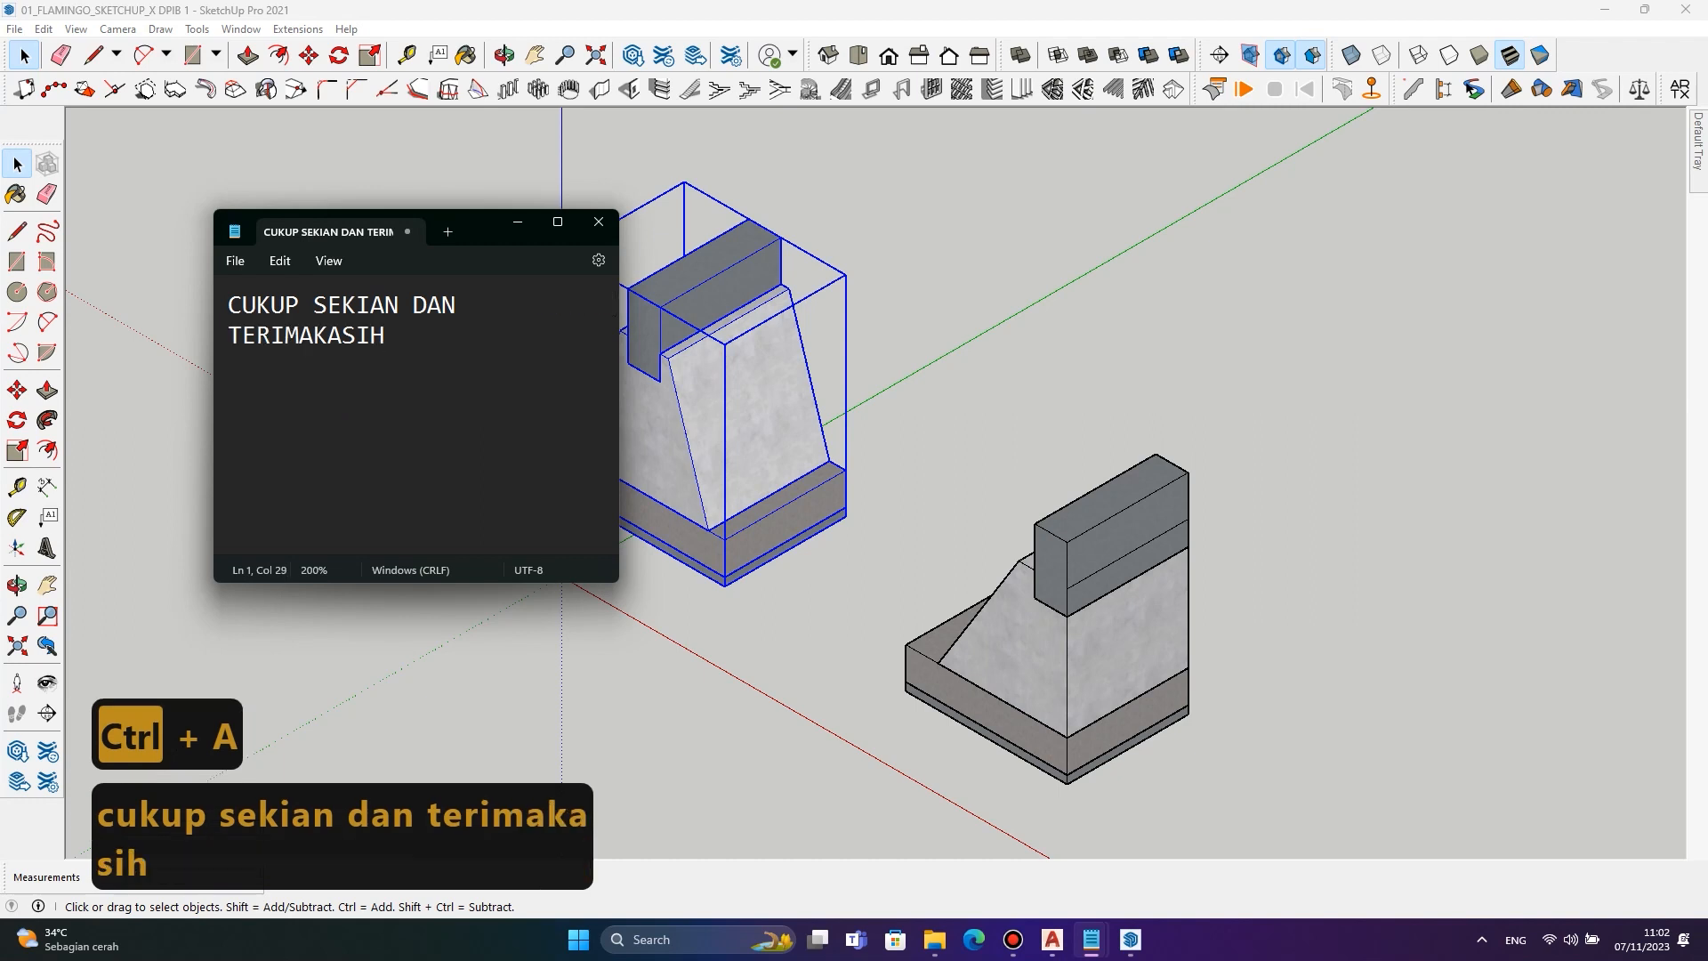
ctrl+scroll(345, 311, up, 9)
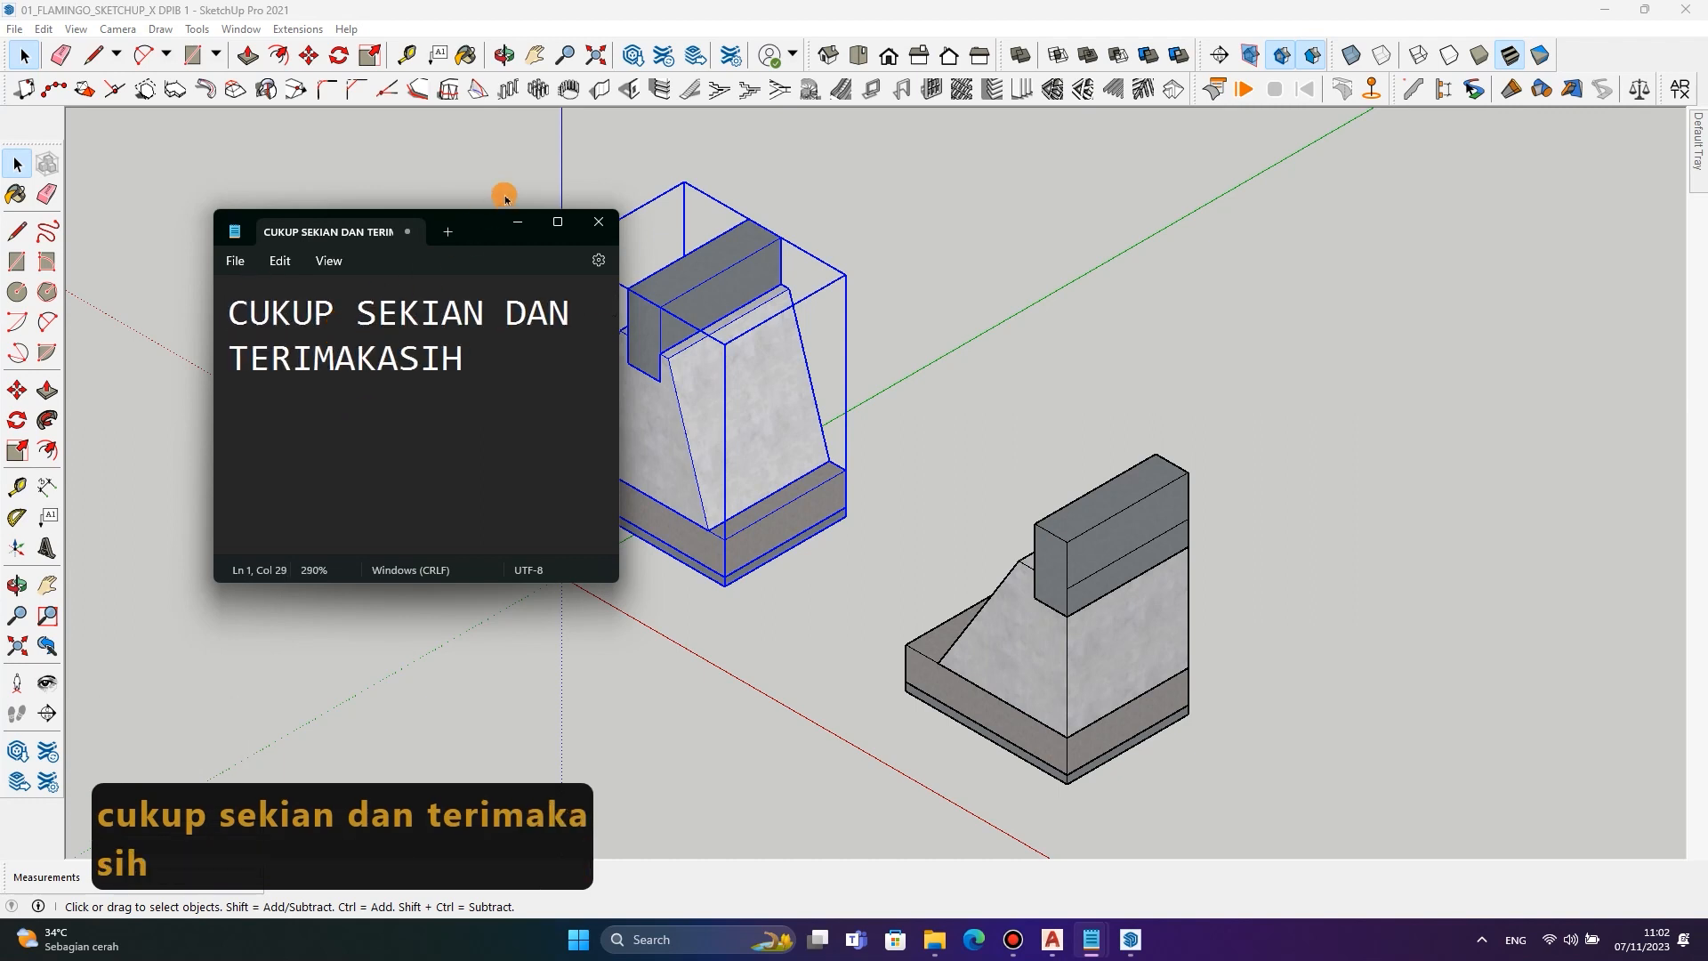
Minimize Notepad, clear the selection in SketchUp and save the foundation model again.
click(517, 222)
click(1014, 291)
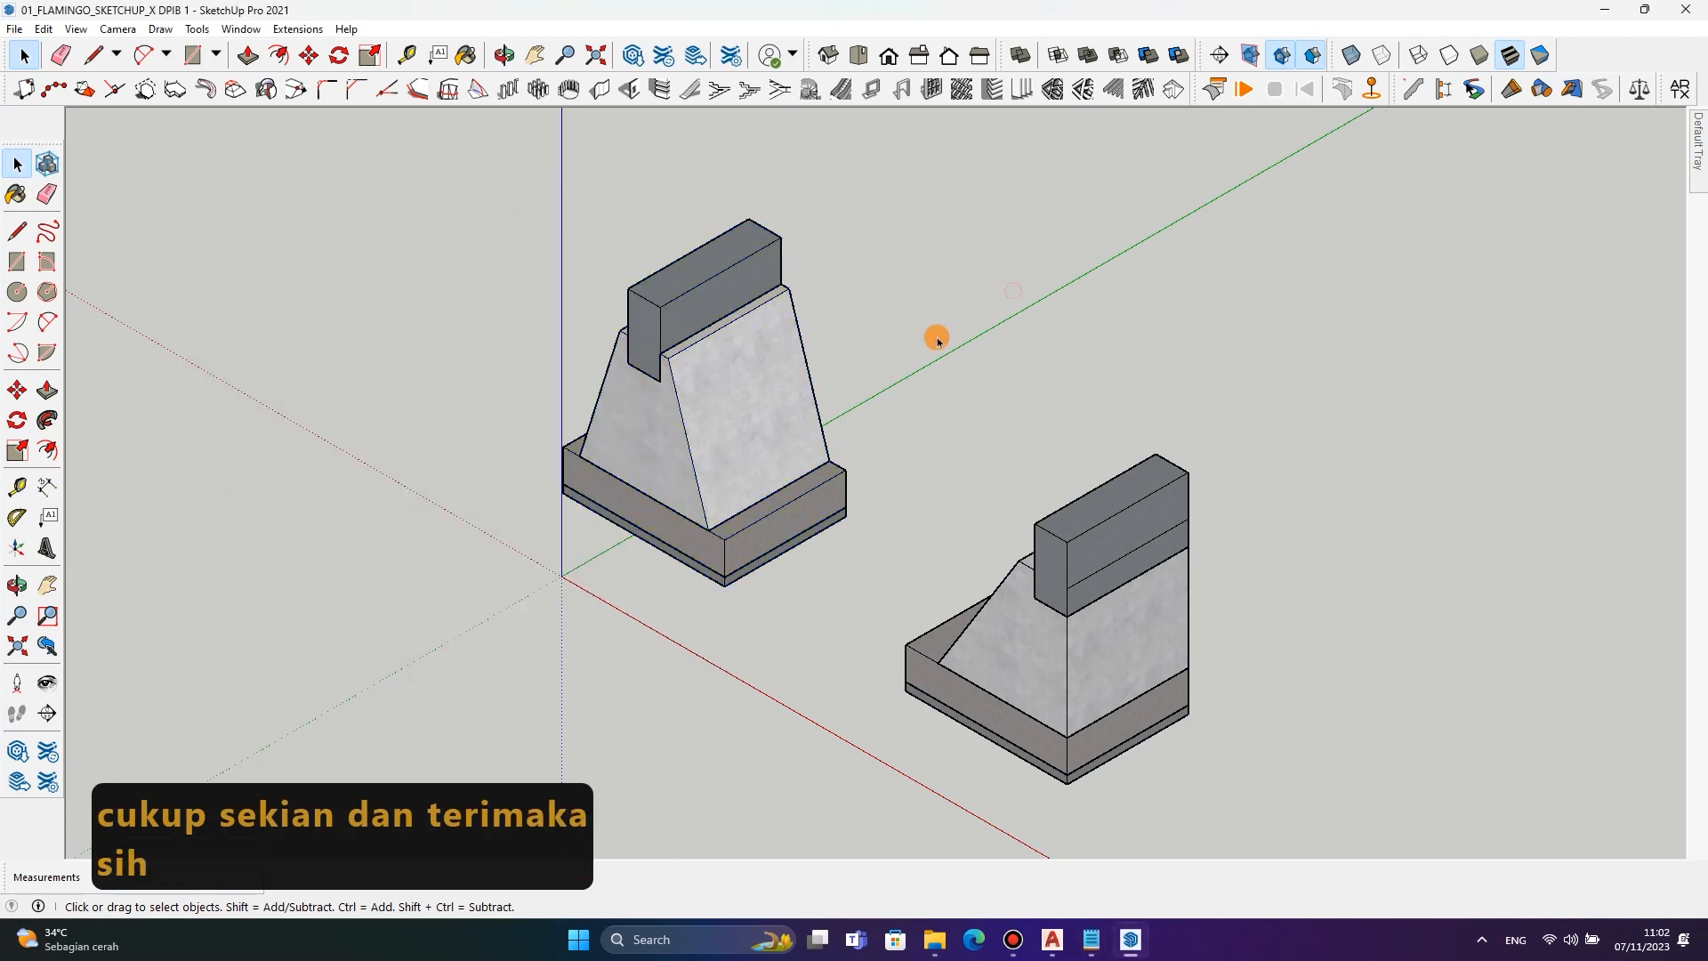
click(1012, 541)
key(ctrl+s)
mouse_move(1100, 930)
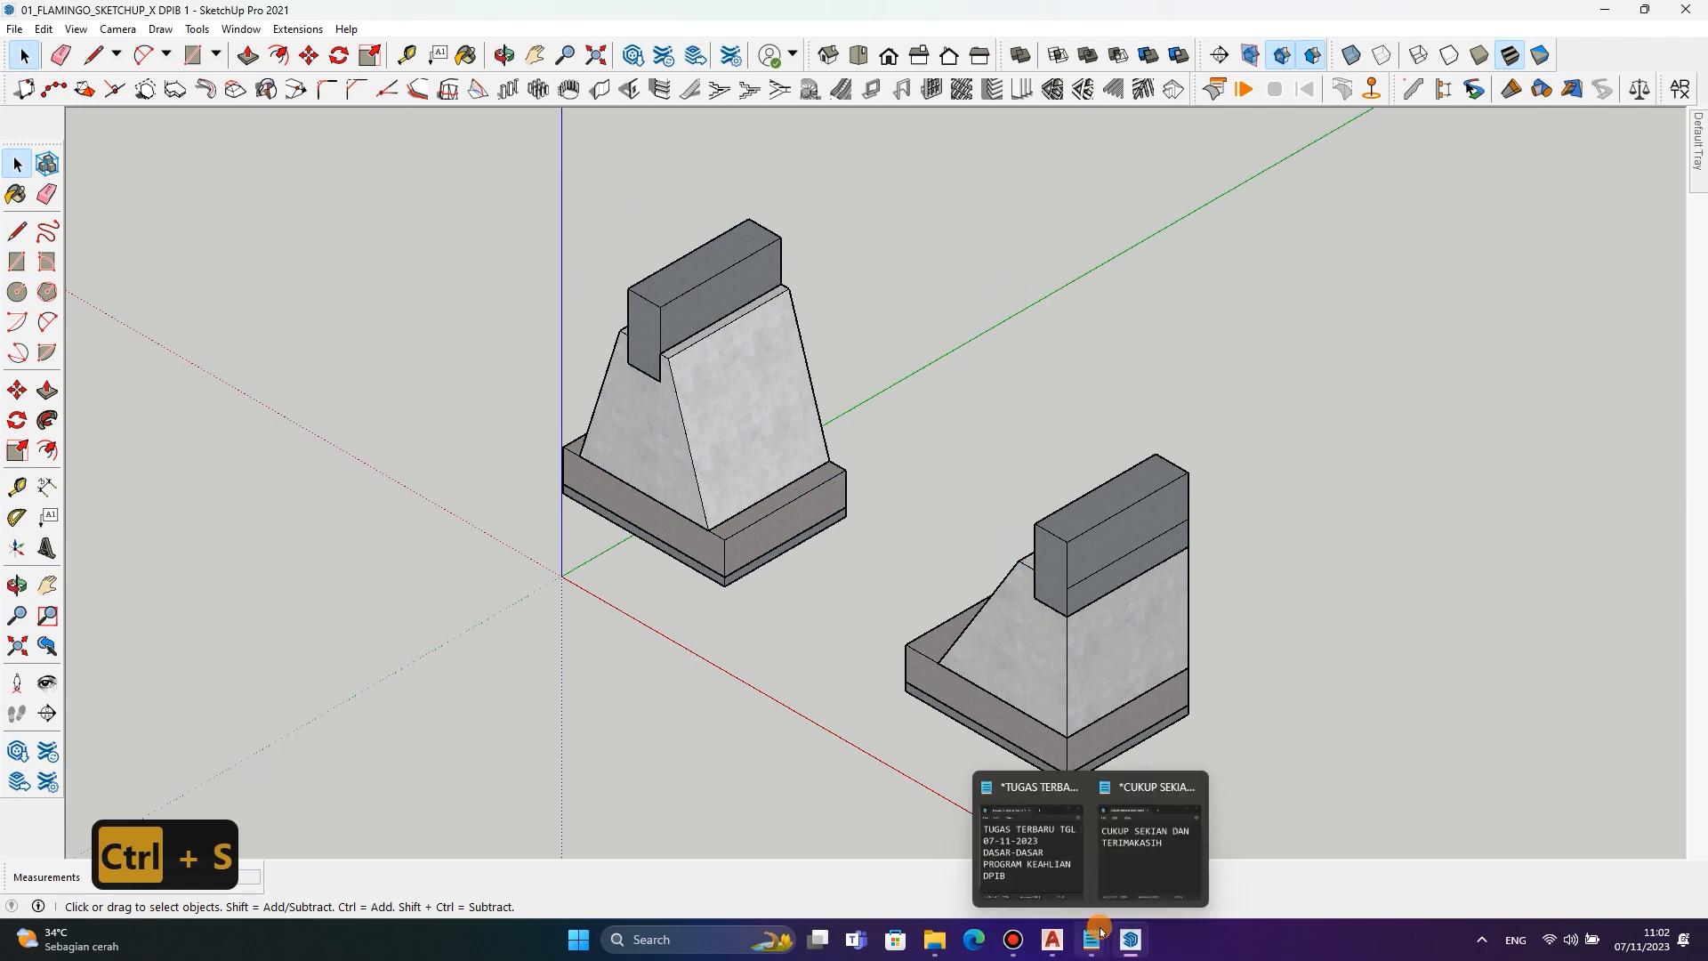
click(1013, 939)
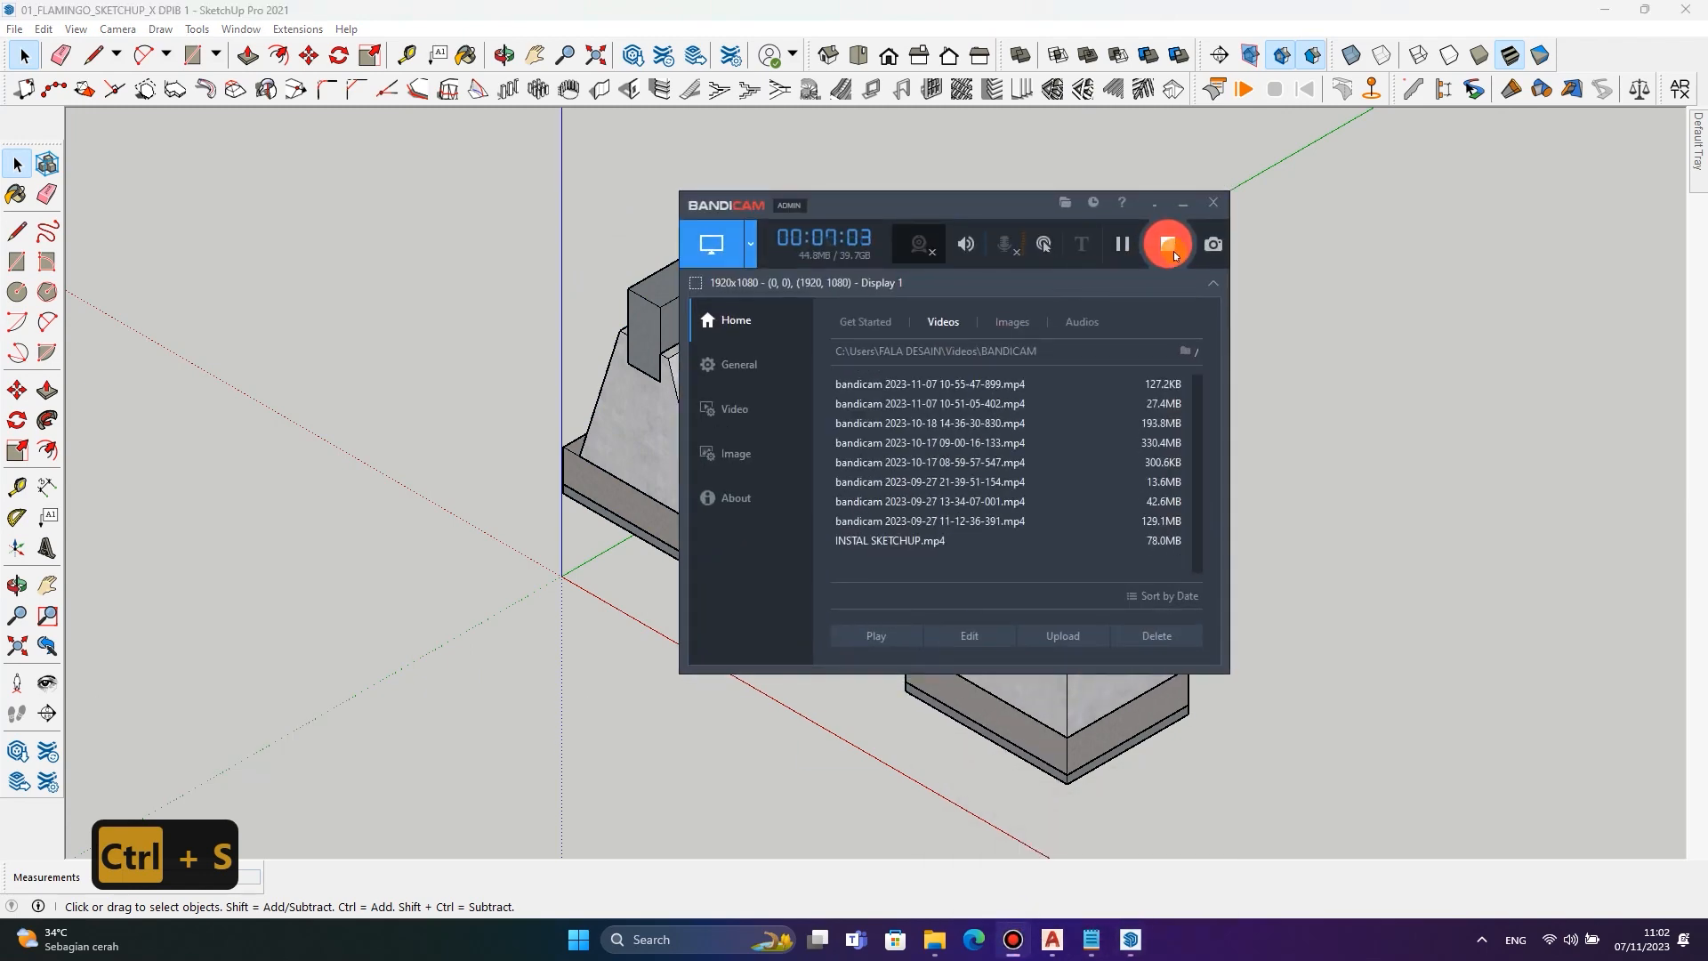